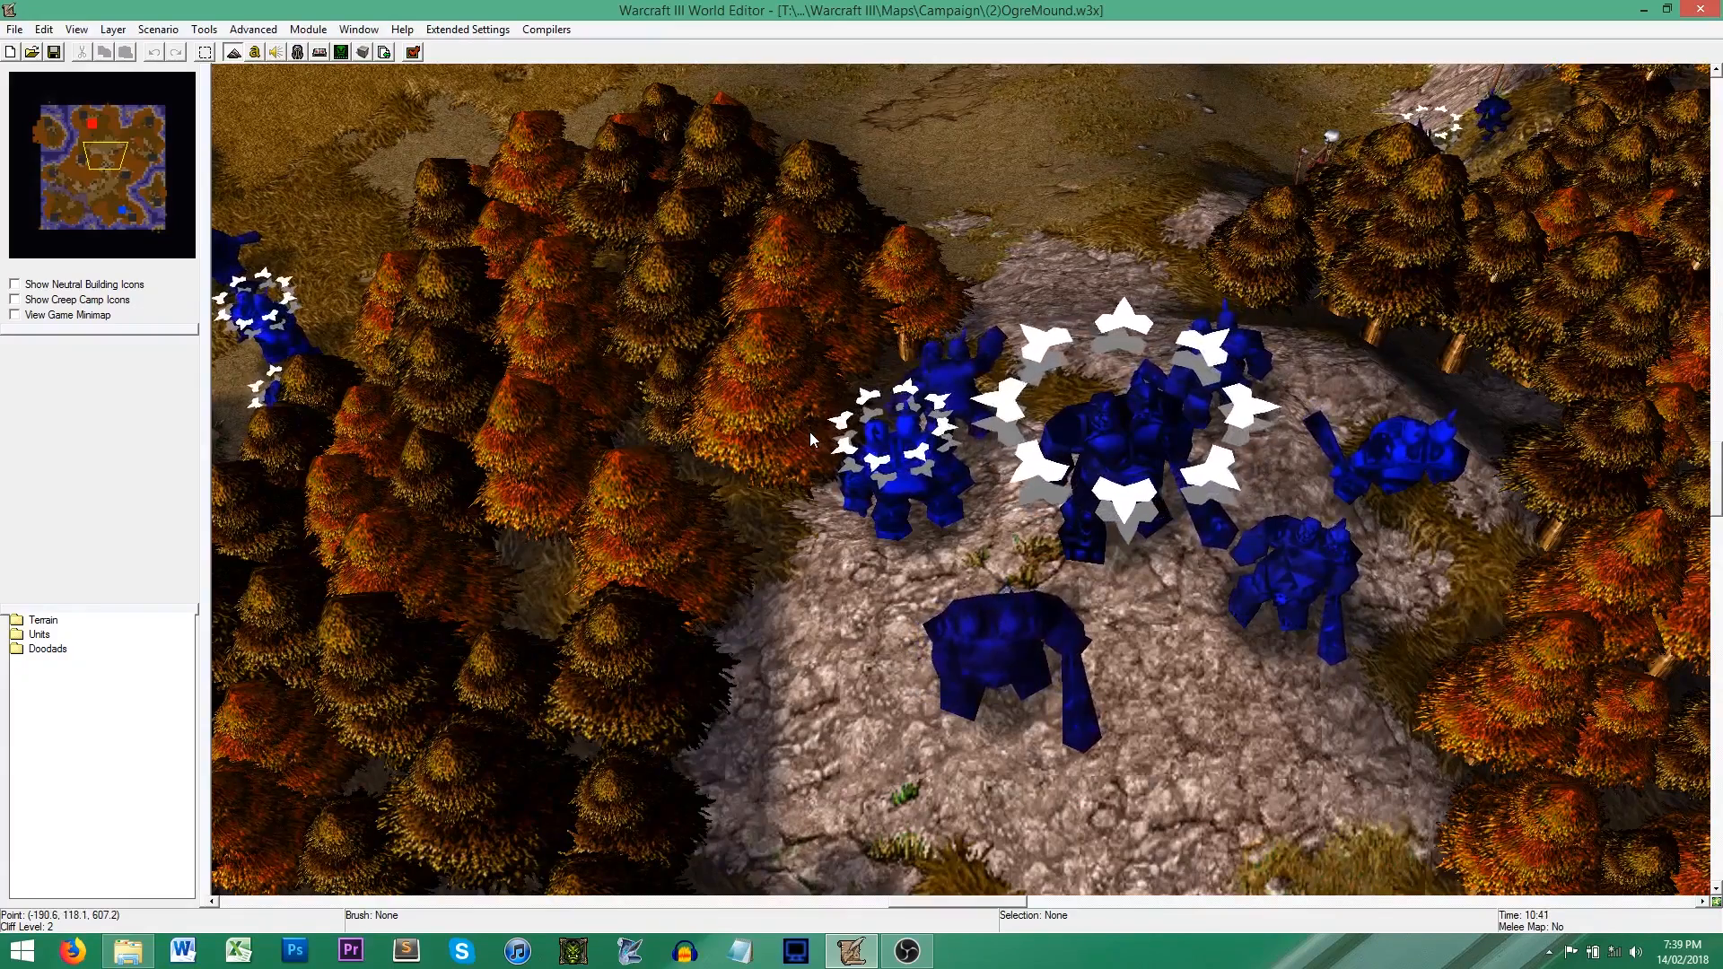
Step: Open the AI Editor and name the new AI Computer AI, keeping the race as Human
click(344, 59)
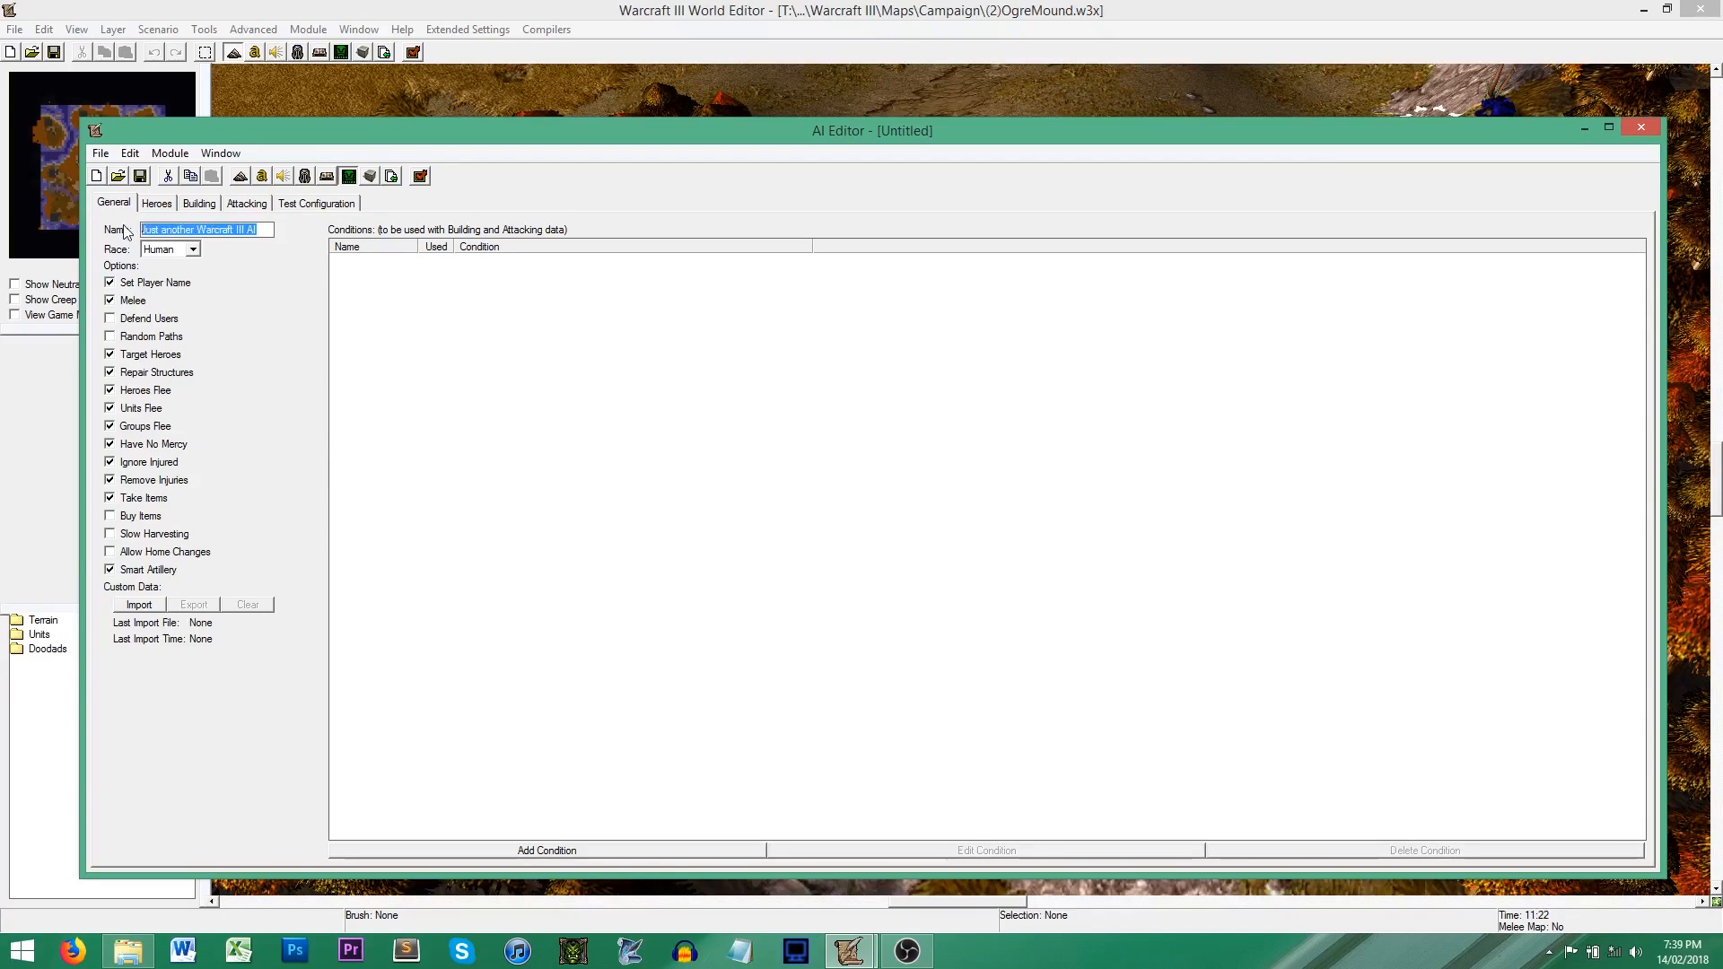
text(C)
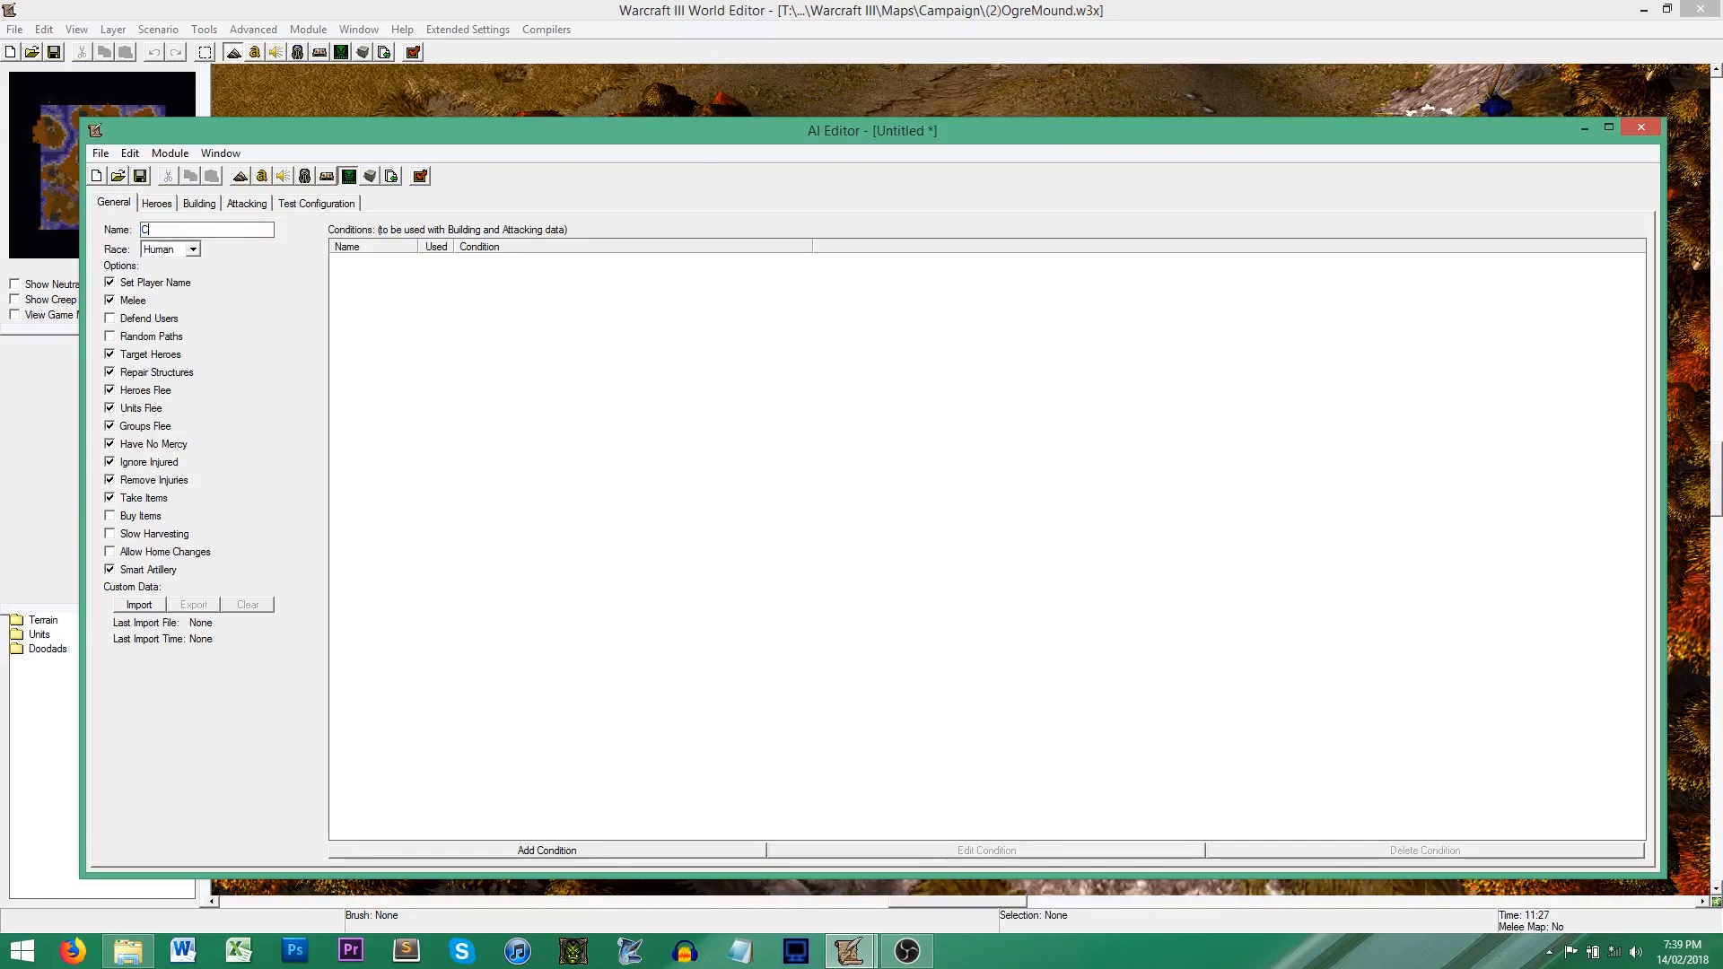
text(omputer AI)
click(187, 251)
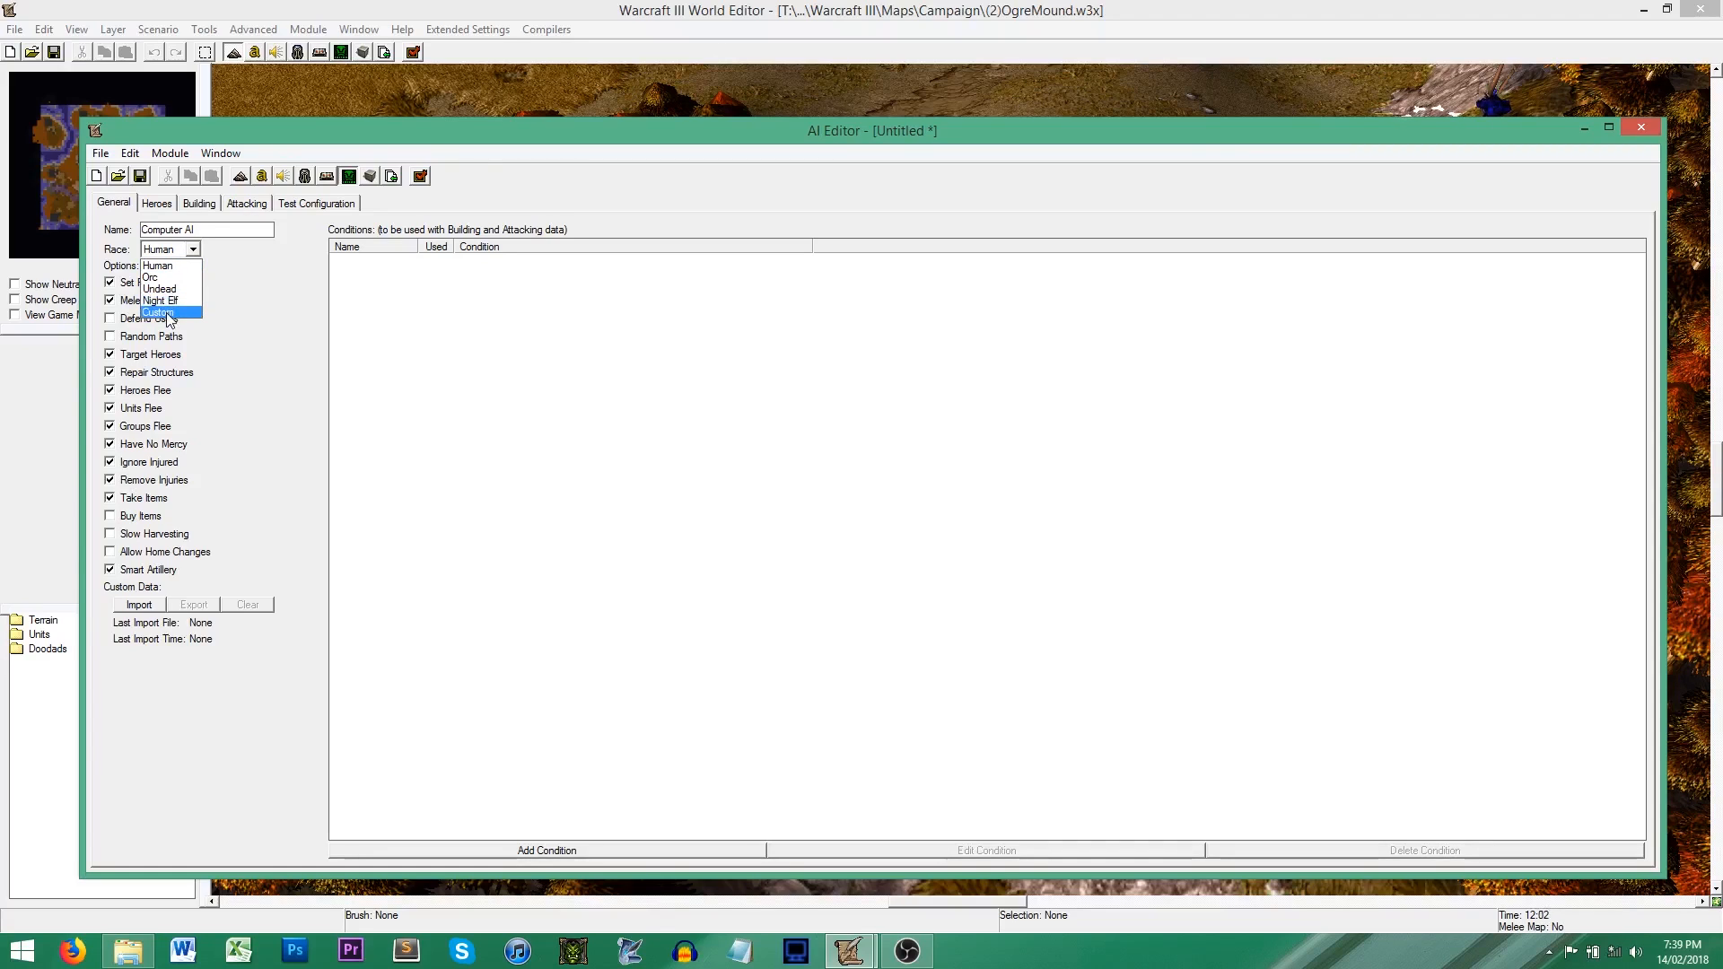
click(266, 269)
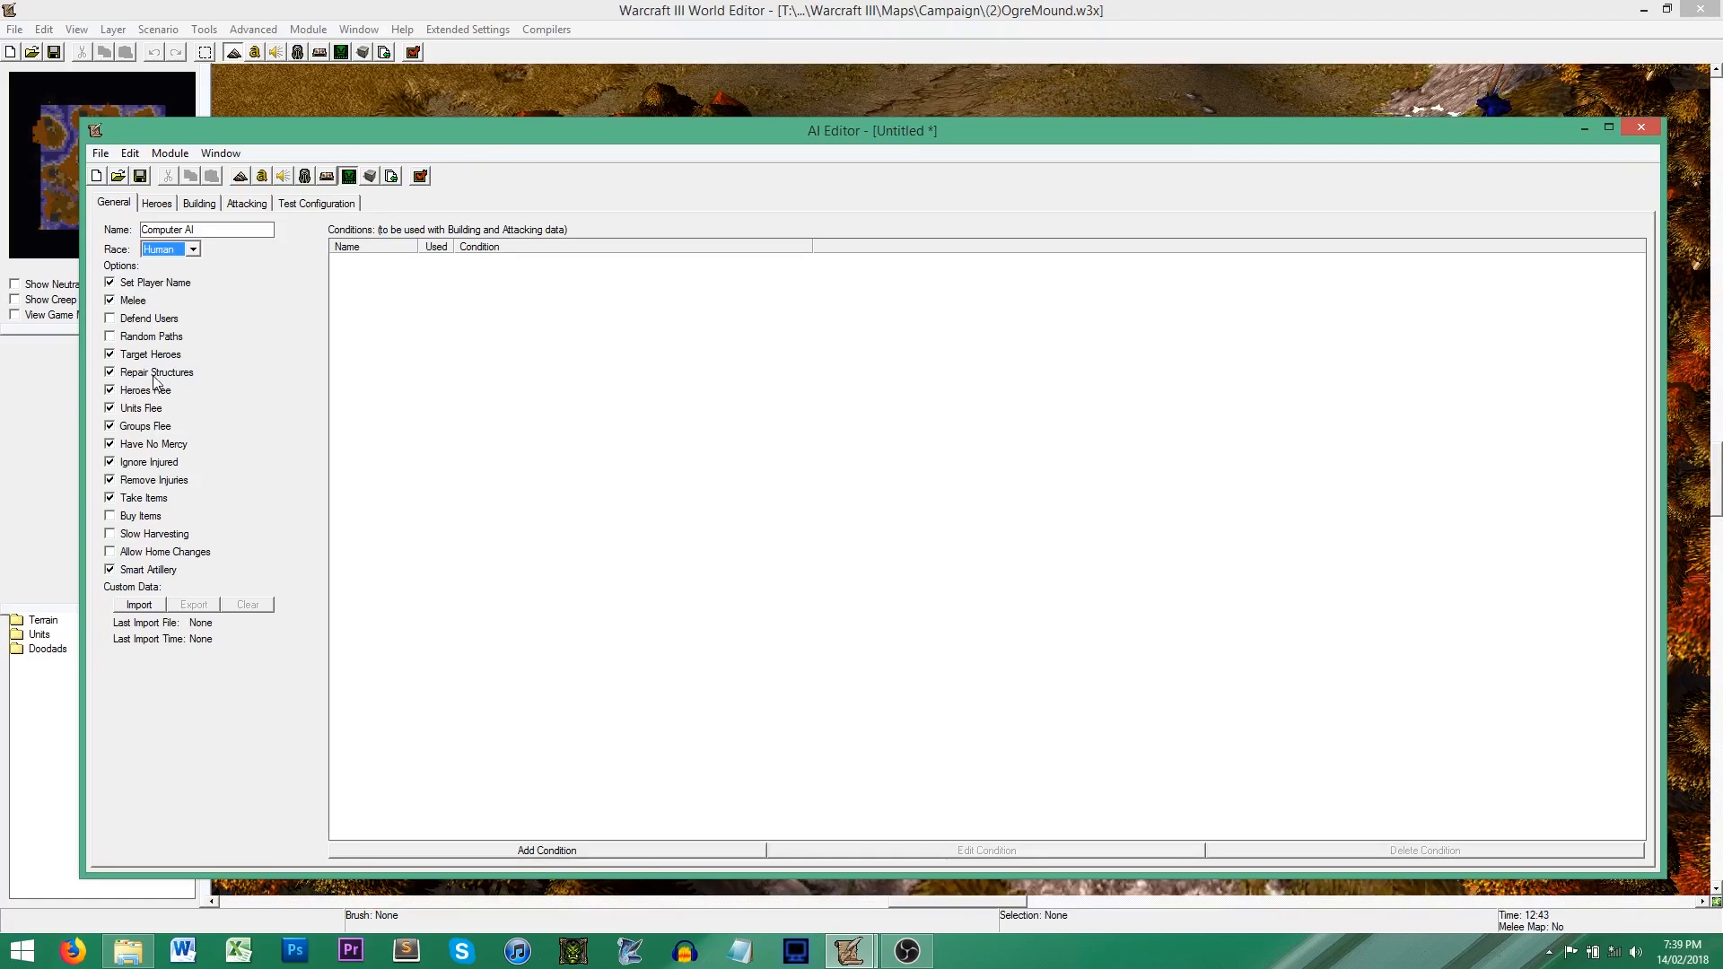
Step: Disable the Have No Mercy and Smart Artillery options for the AI
mouse_move(154, 381)
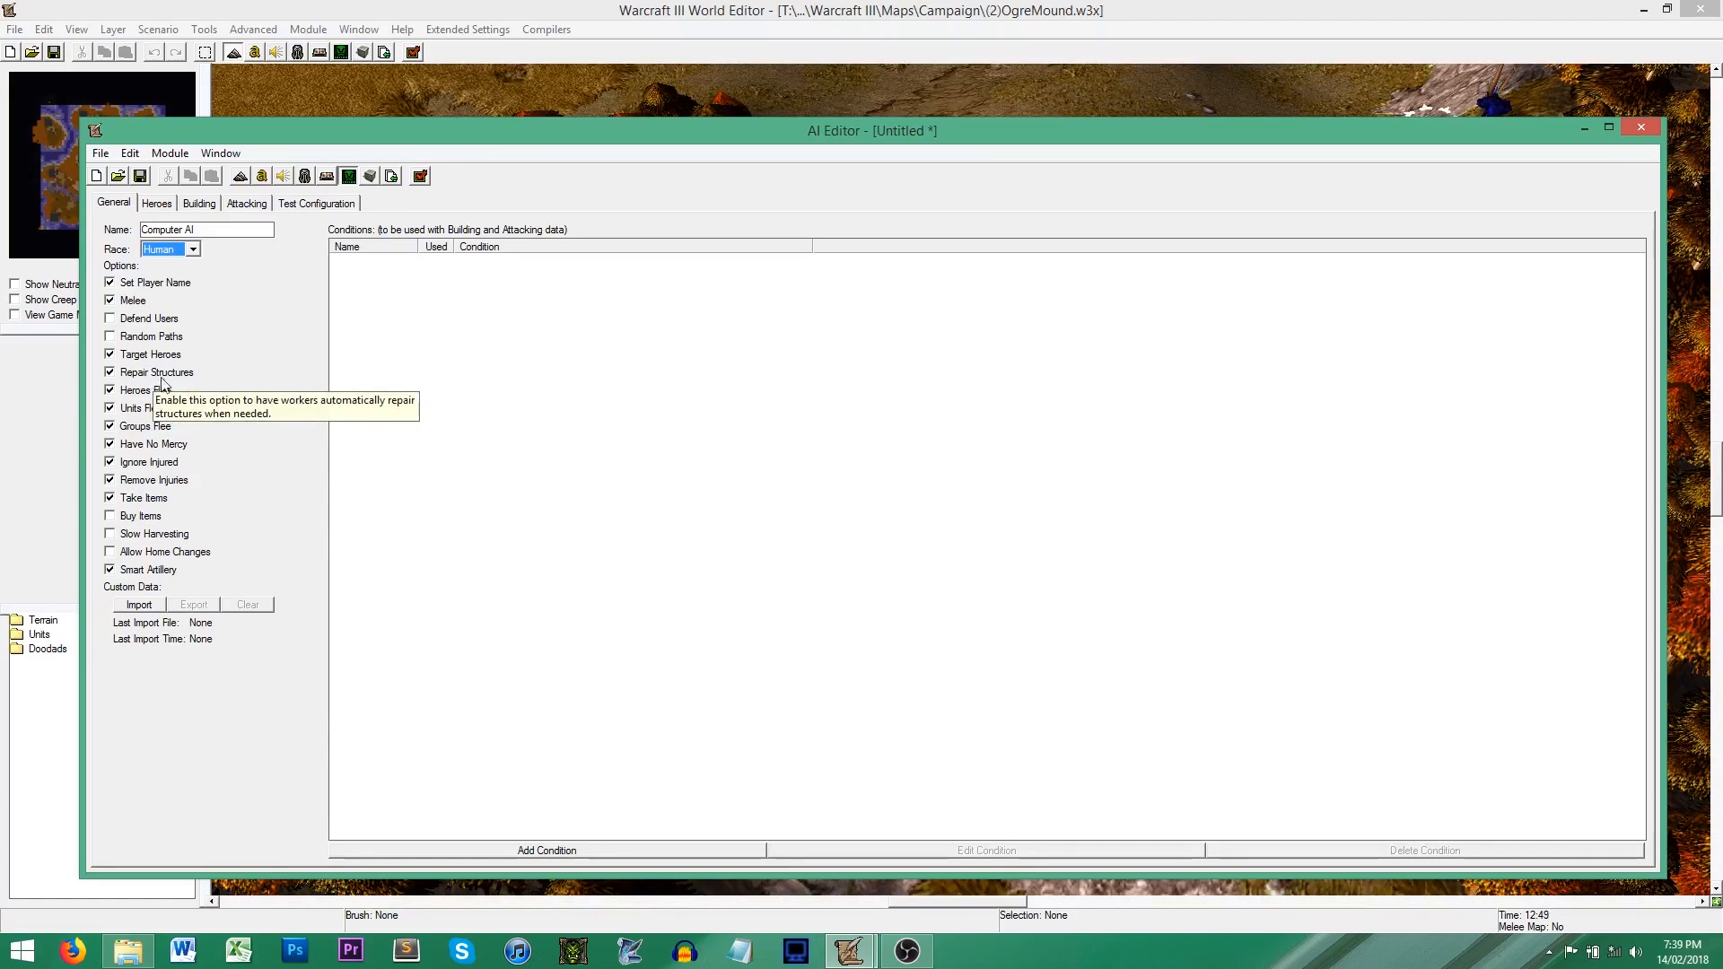
mouse_move(148, 504)
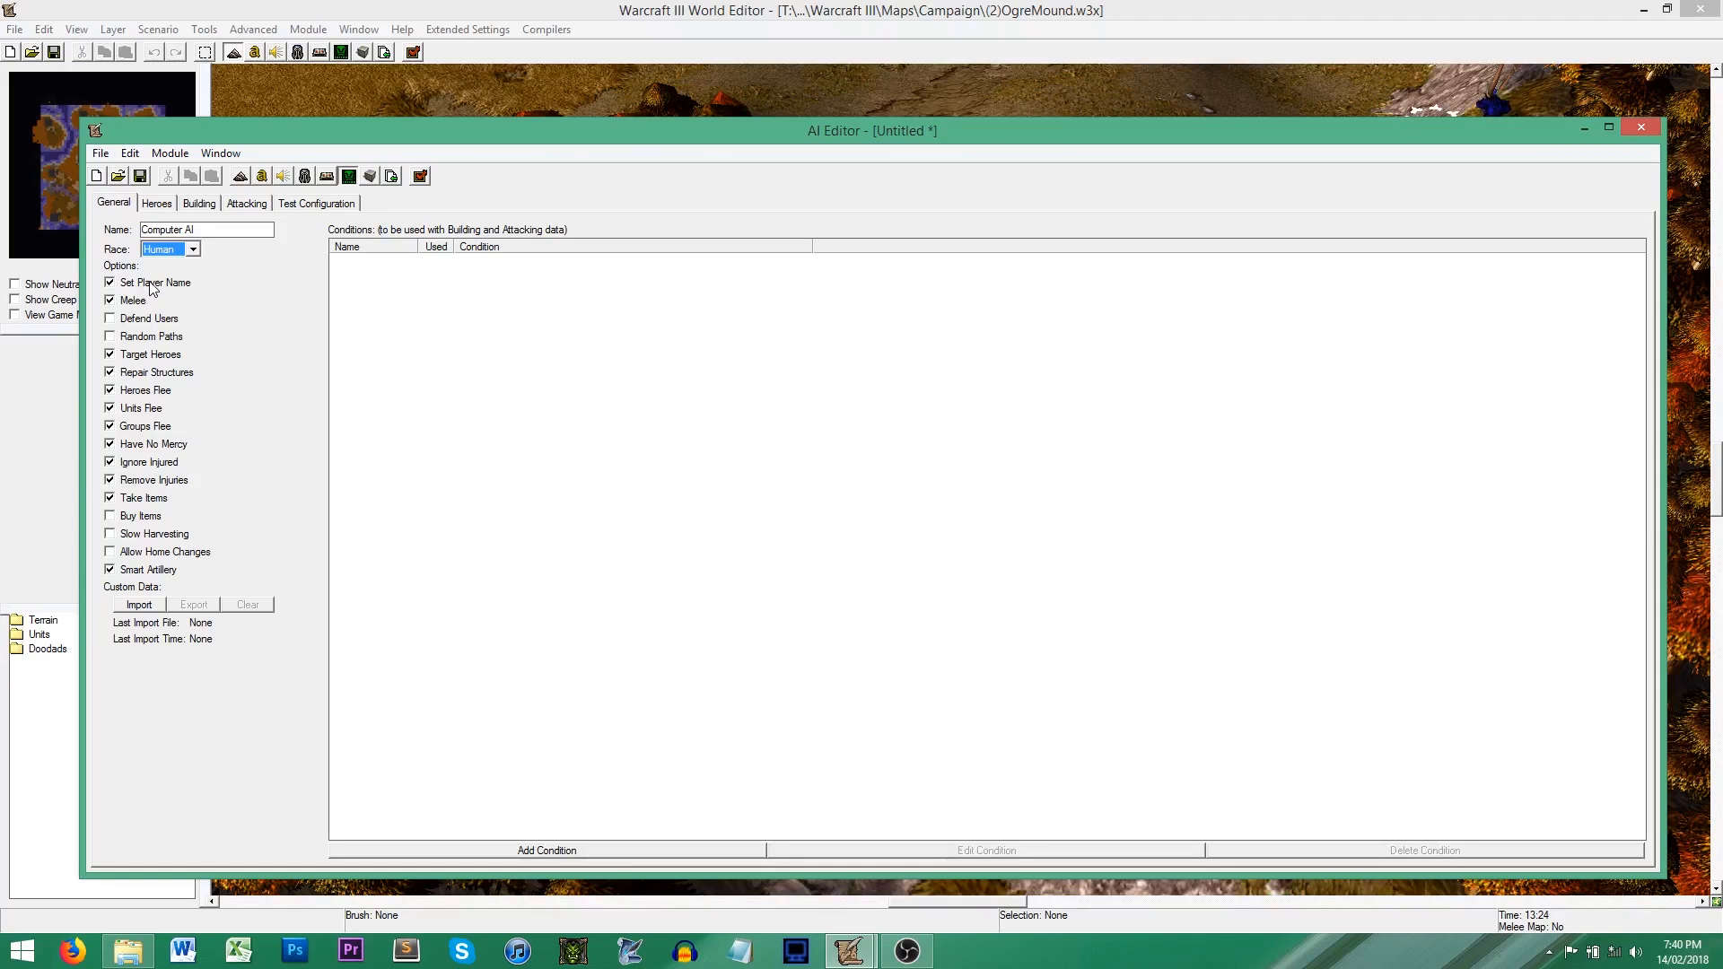
mouse_move(153, 288)
drag(214, 231, 141, 228)
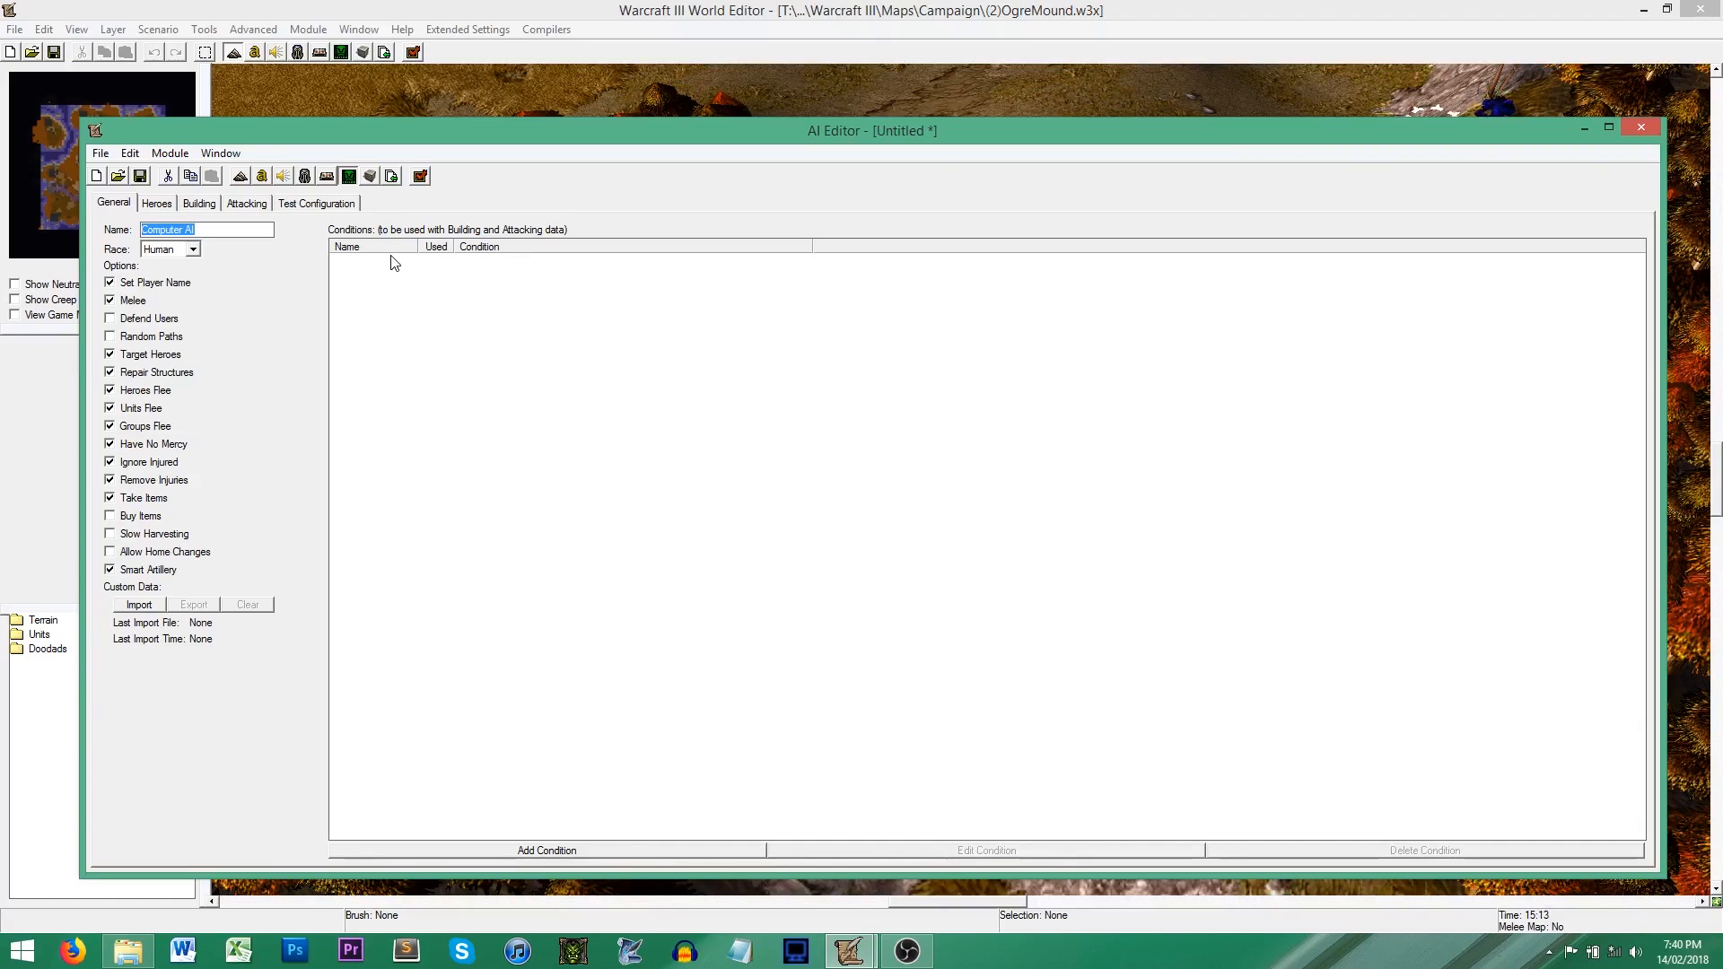
mouse_move(156, 447)
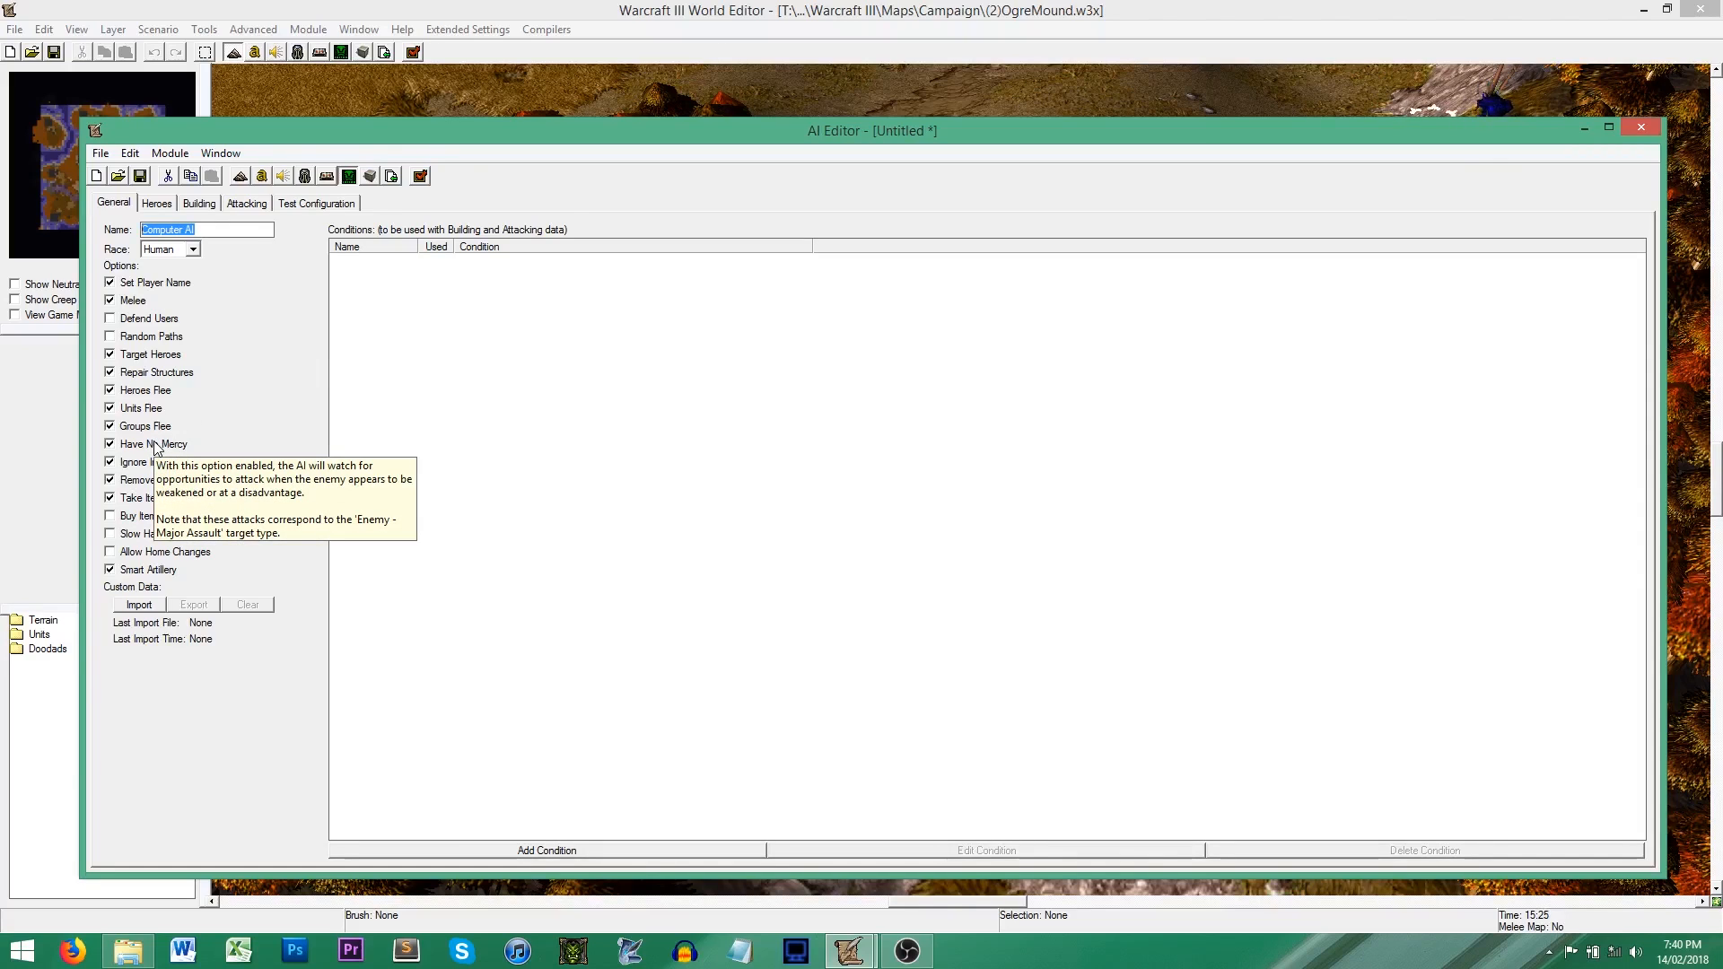
click(156, 447)
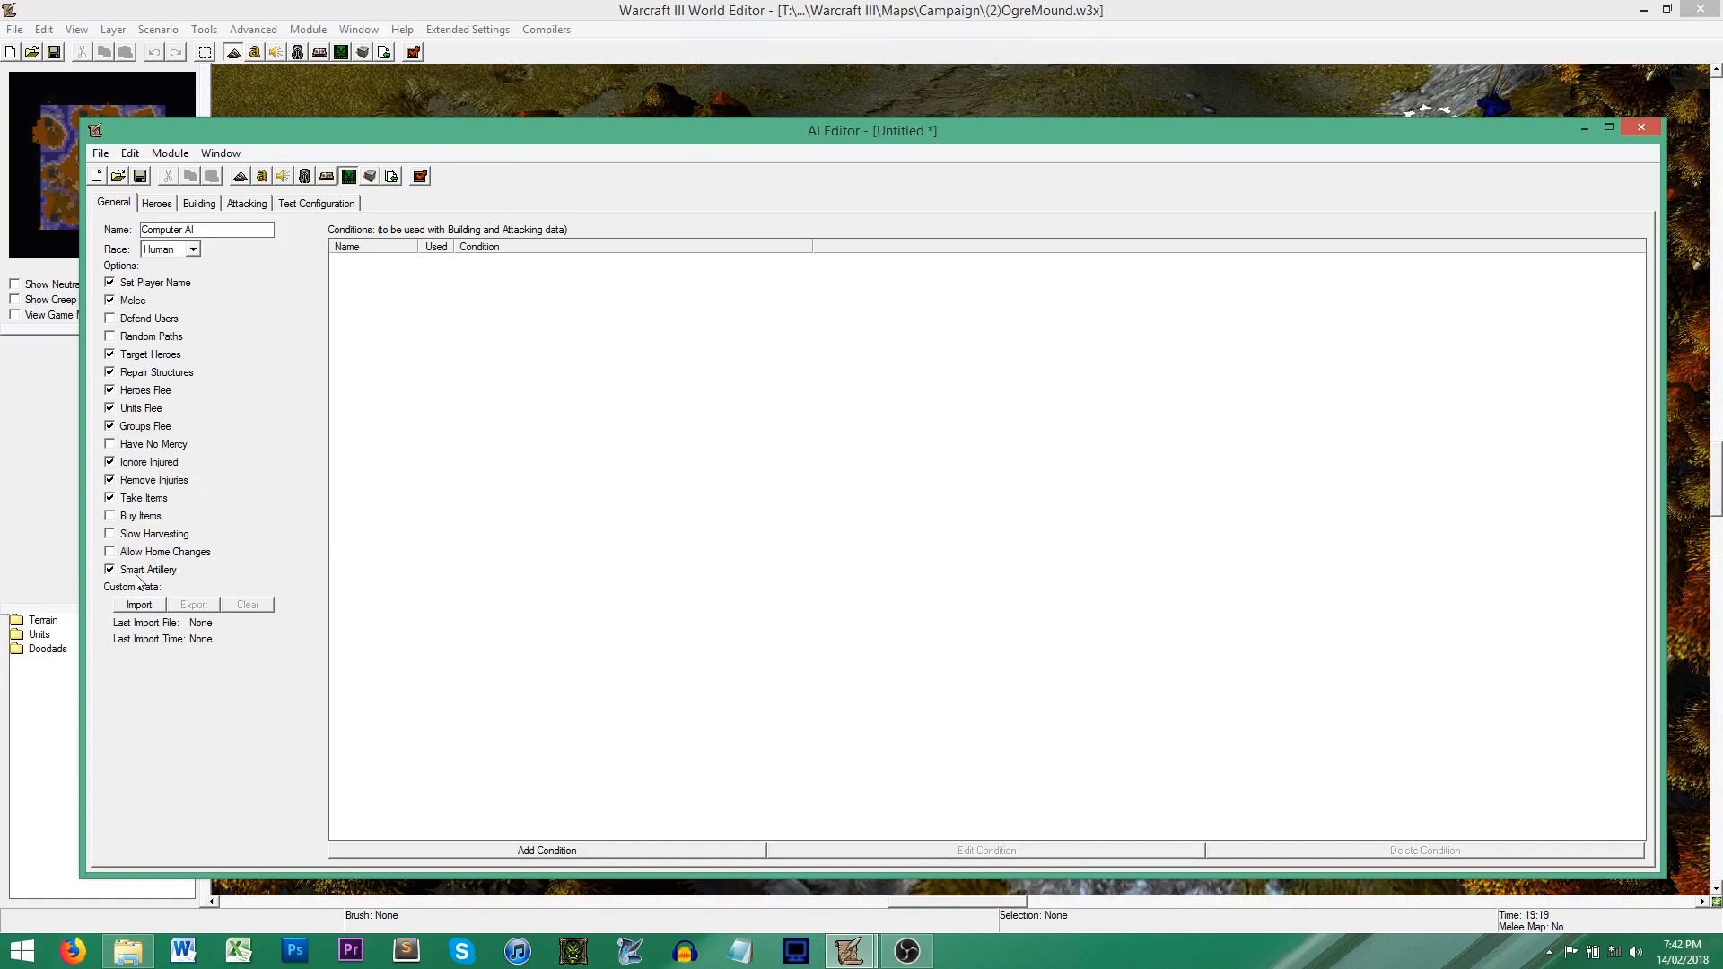
mouse_move(137, 577)
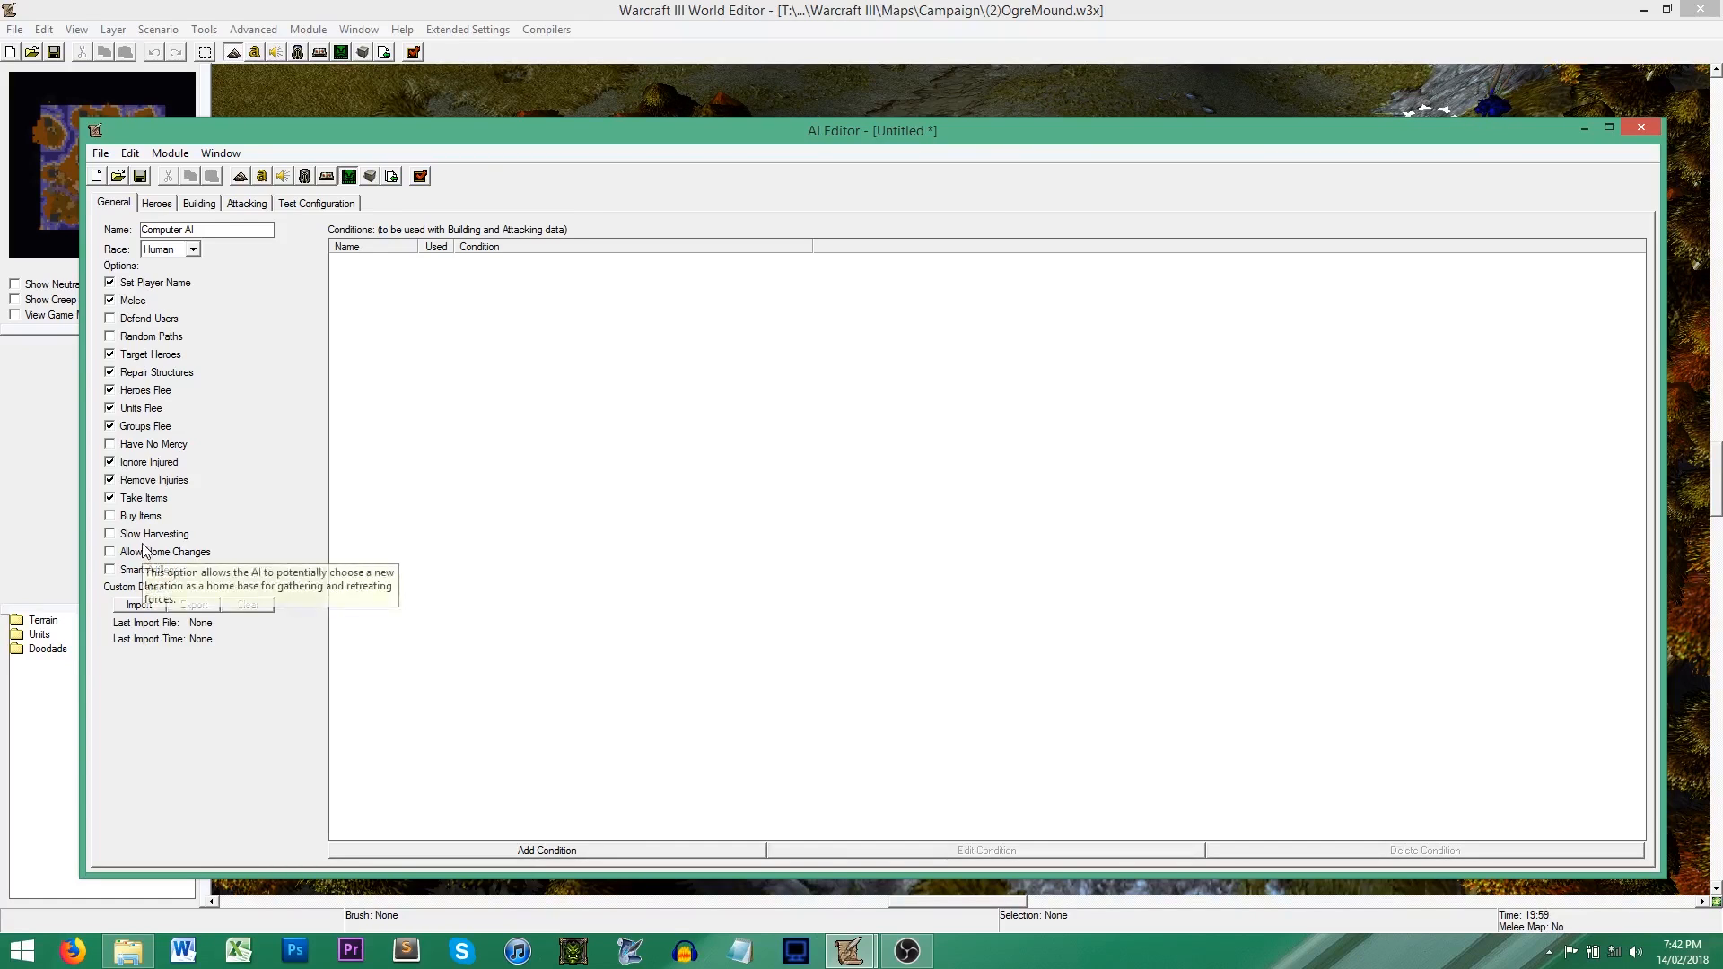
mouse_move(149, 540)
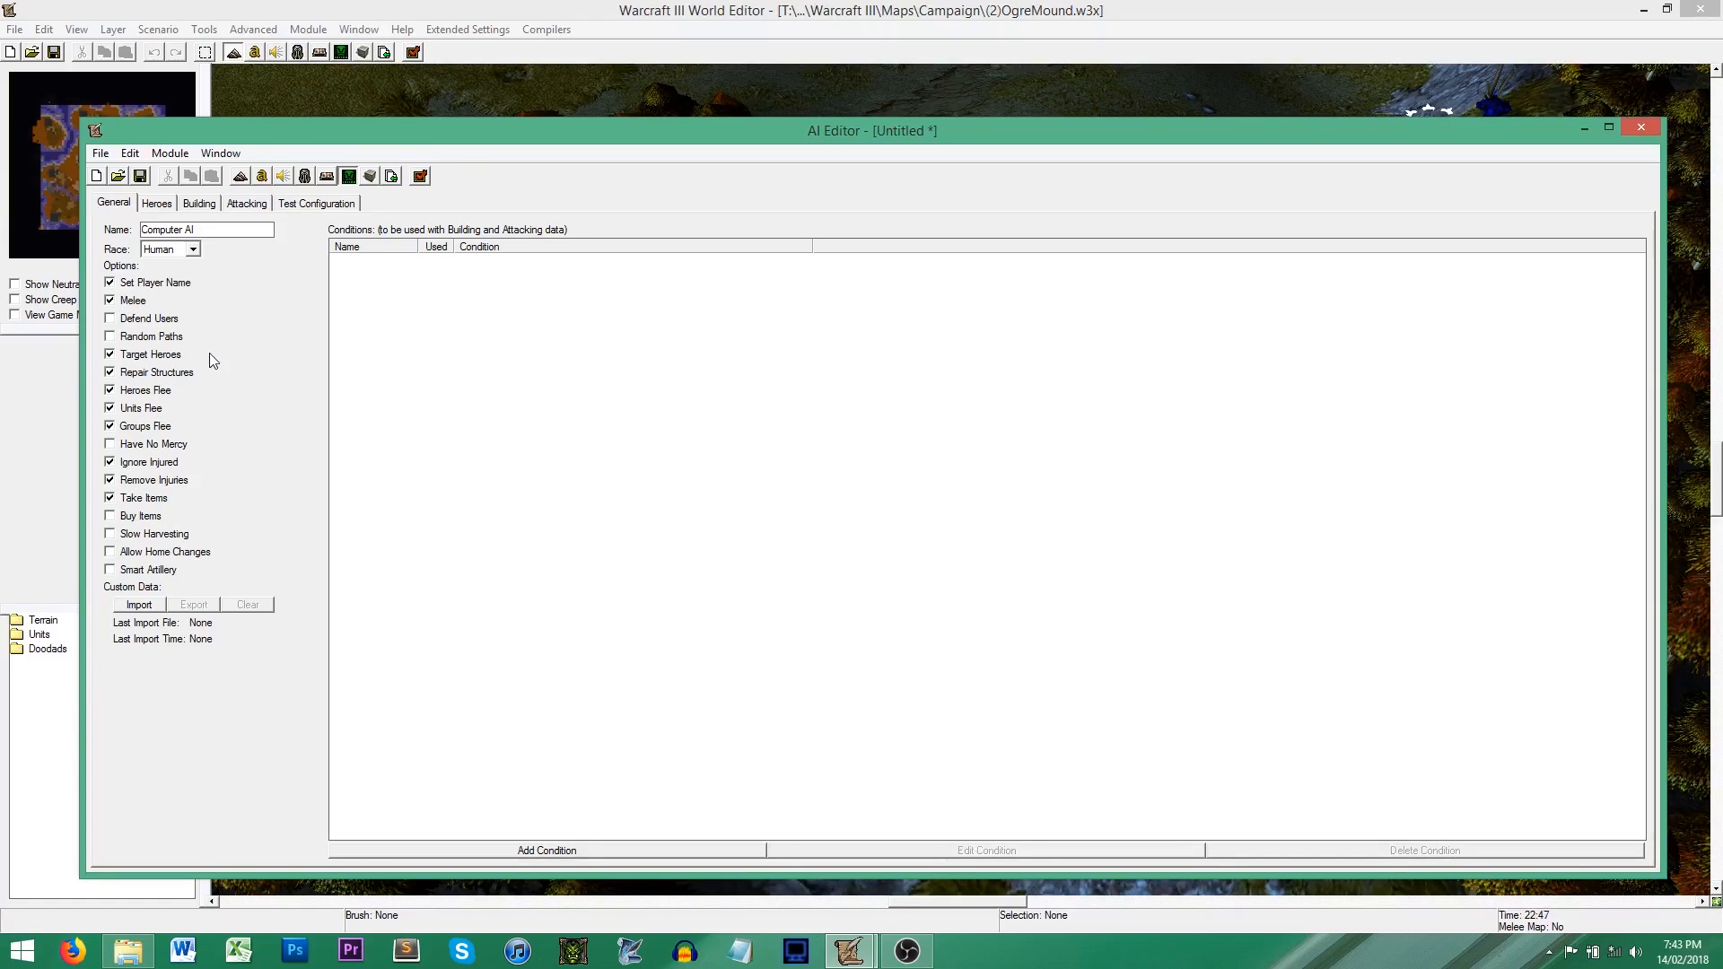
Step: Raise the training chance of the Paladin, Archmage, Mountain King order to 27%
click(198, 206)
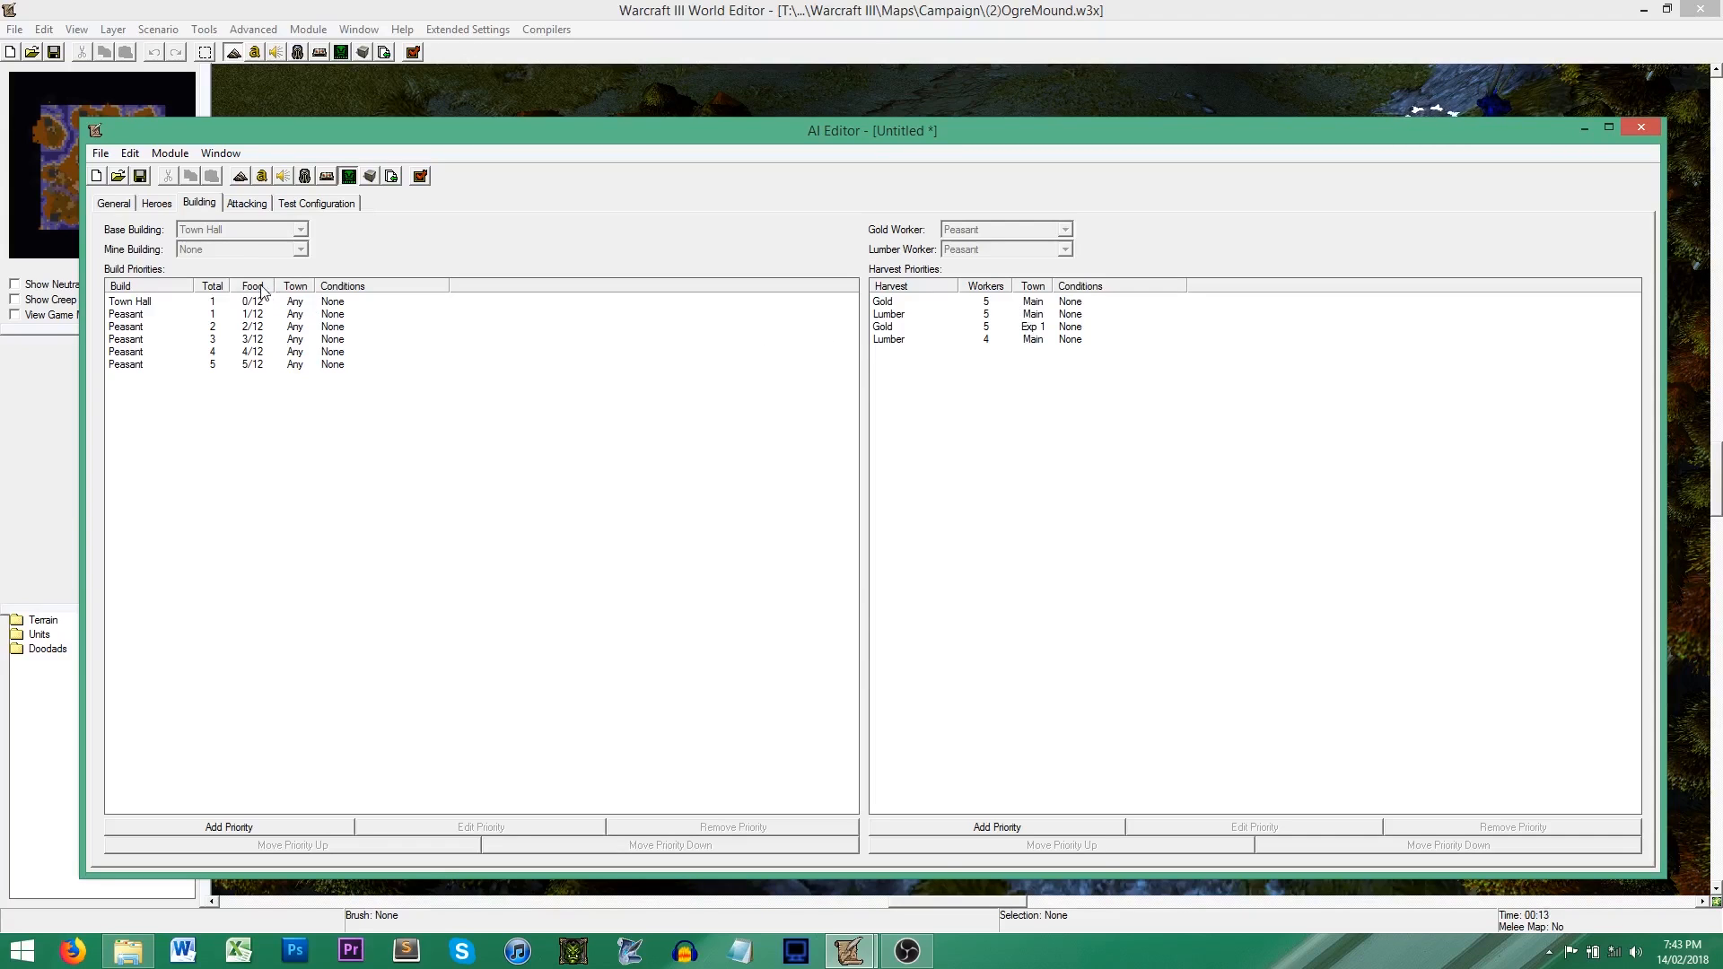
click(157, 205)
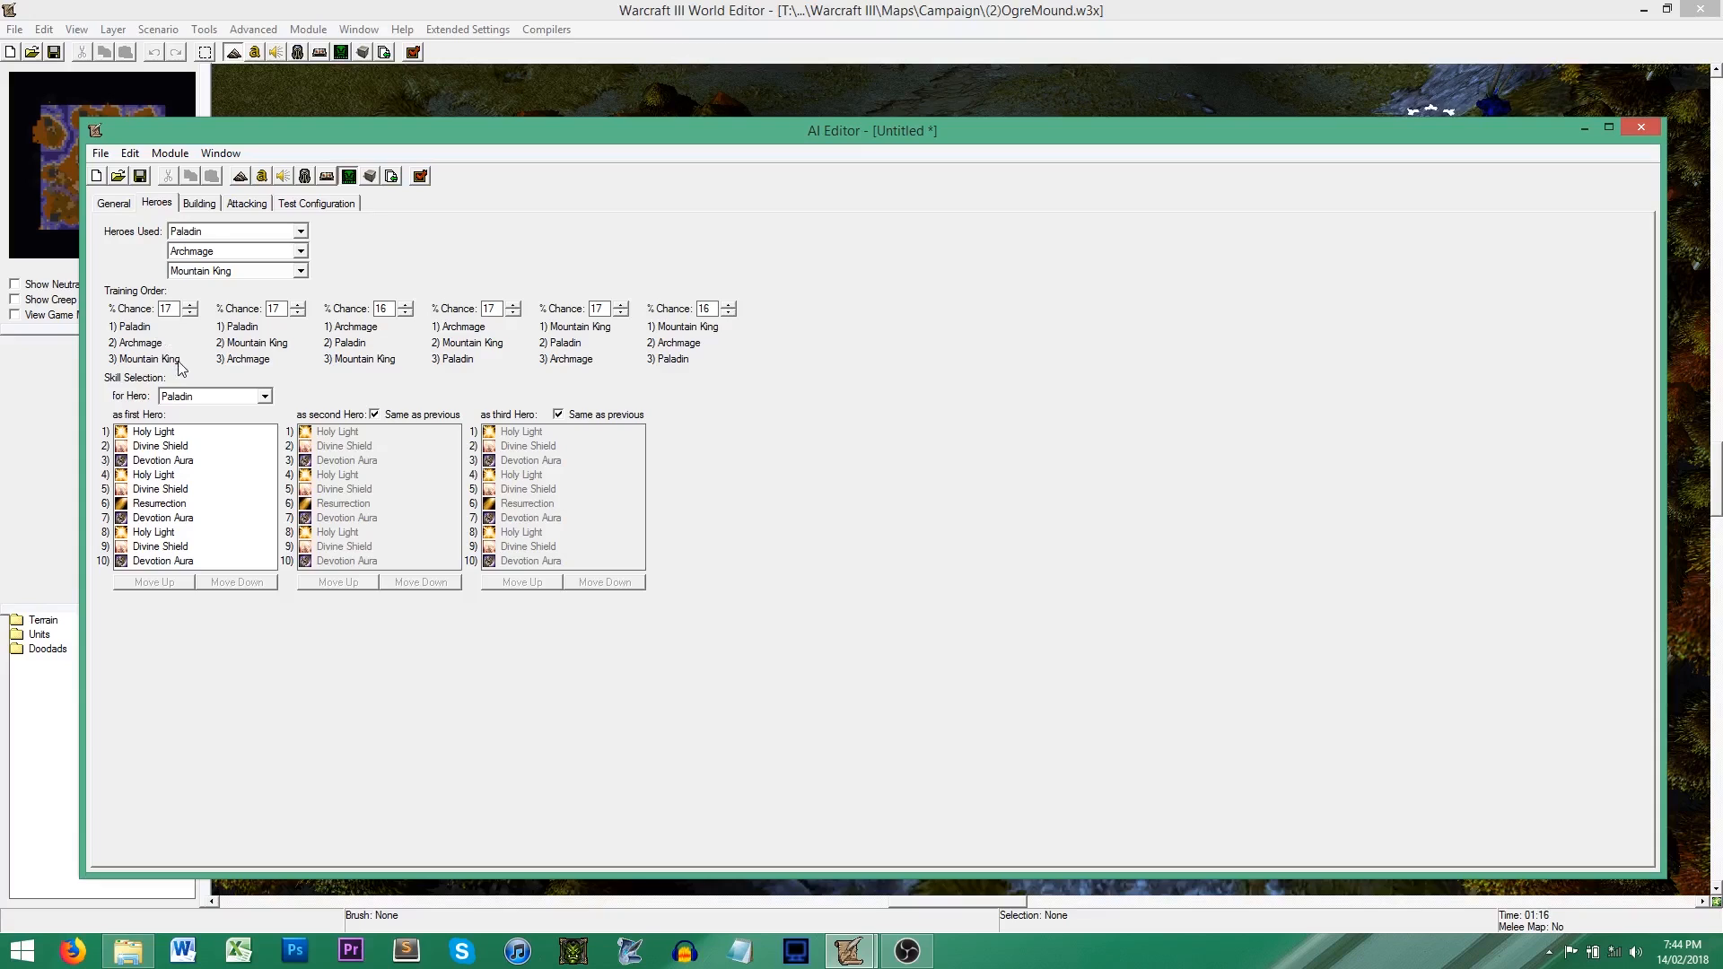
click(189, 305)
click(189, 305)
click(189, 306)
click(189, 305)
click(189, 305)
click(190, 305)
click(189, 305)
click(189, 306)
click(189, 305)
Step: Reorder the Paladin's first-hero skills so Devotion Aura is second and Holy Light is third
click(167, 461)
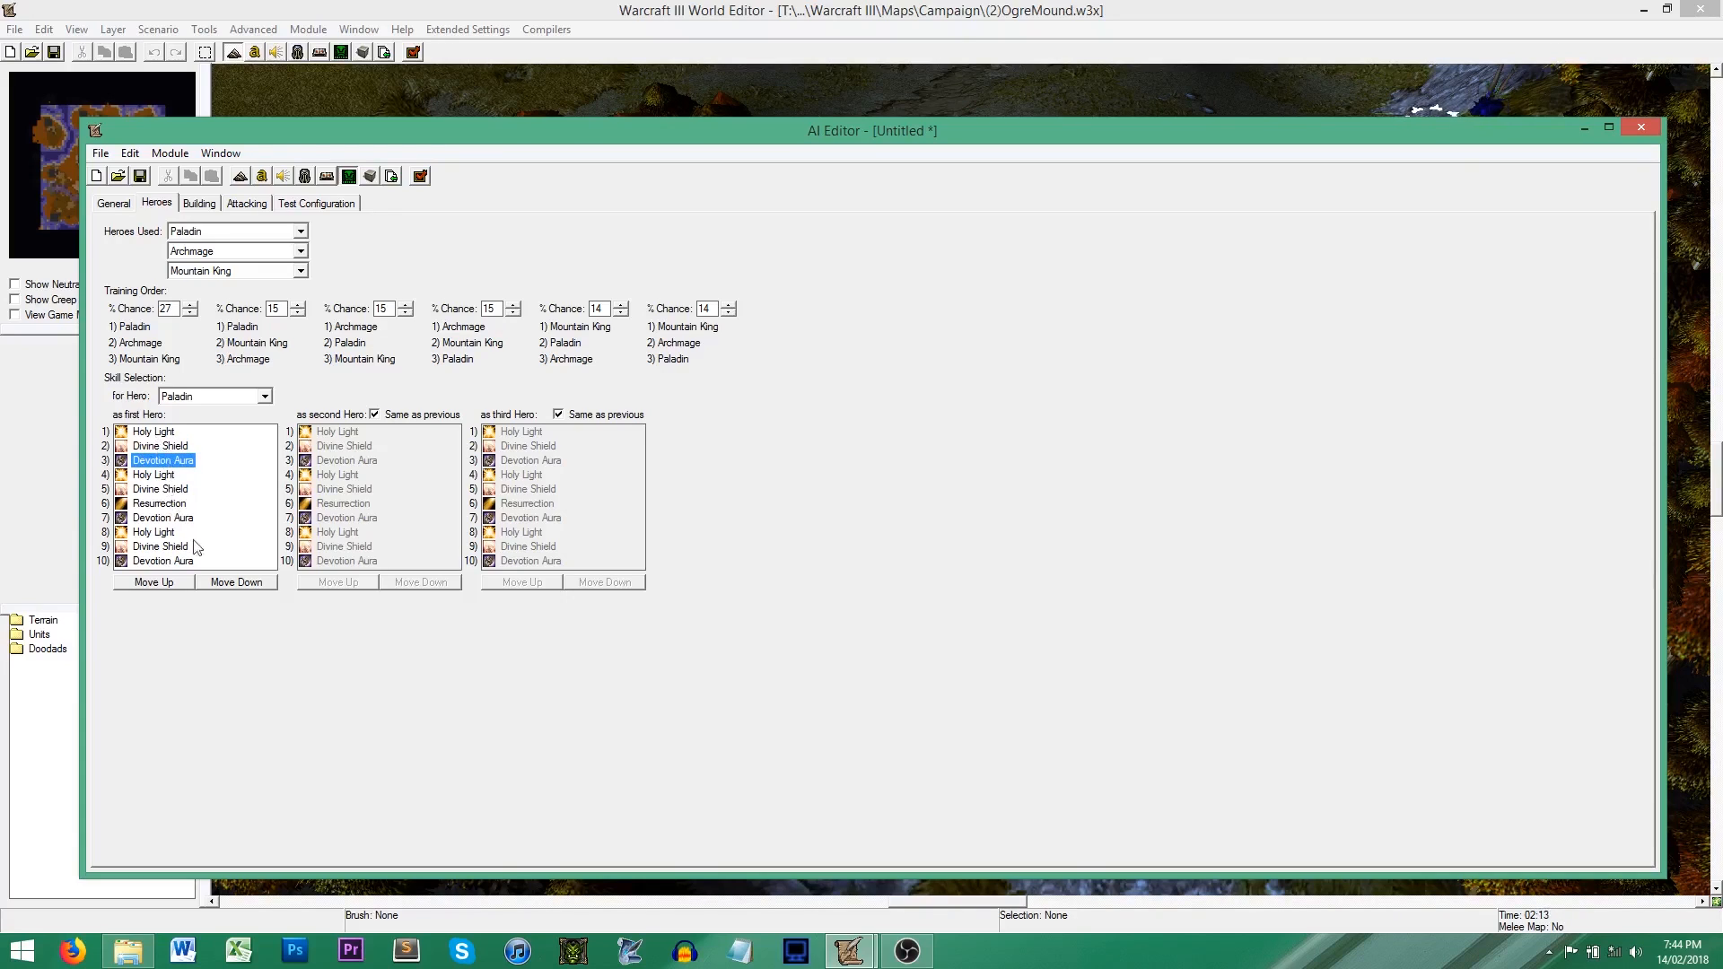
click(158, 583)
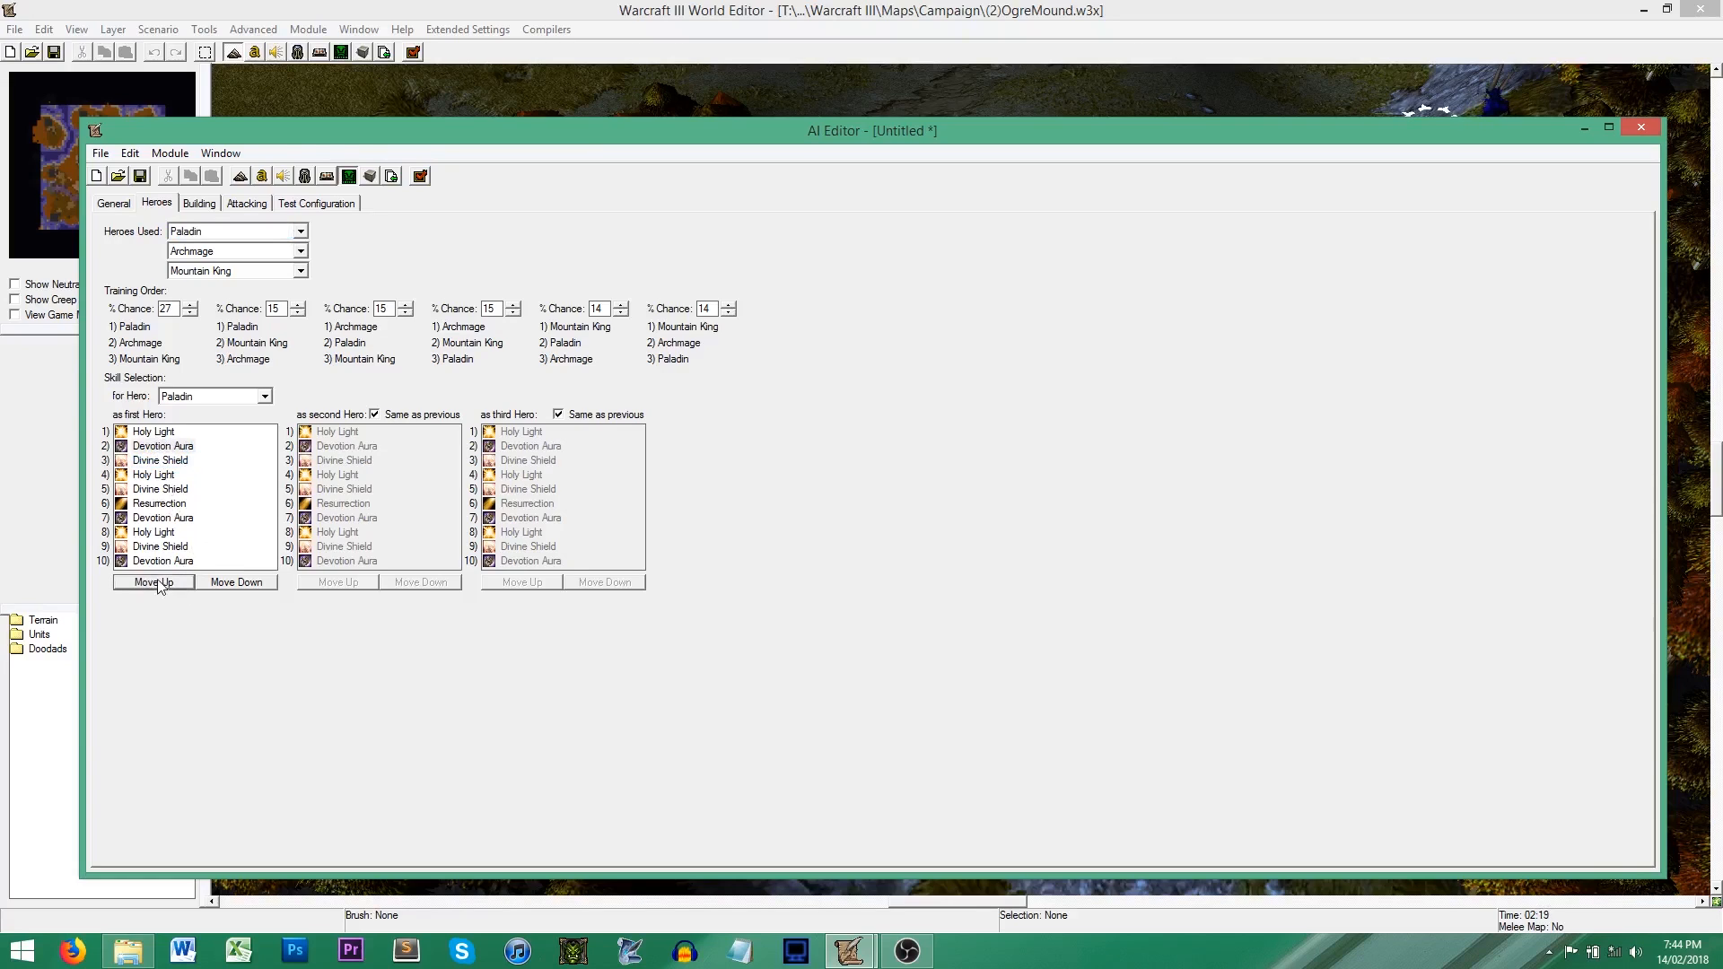
click(150, 482)
click(167, 583)
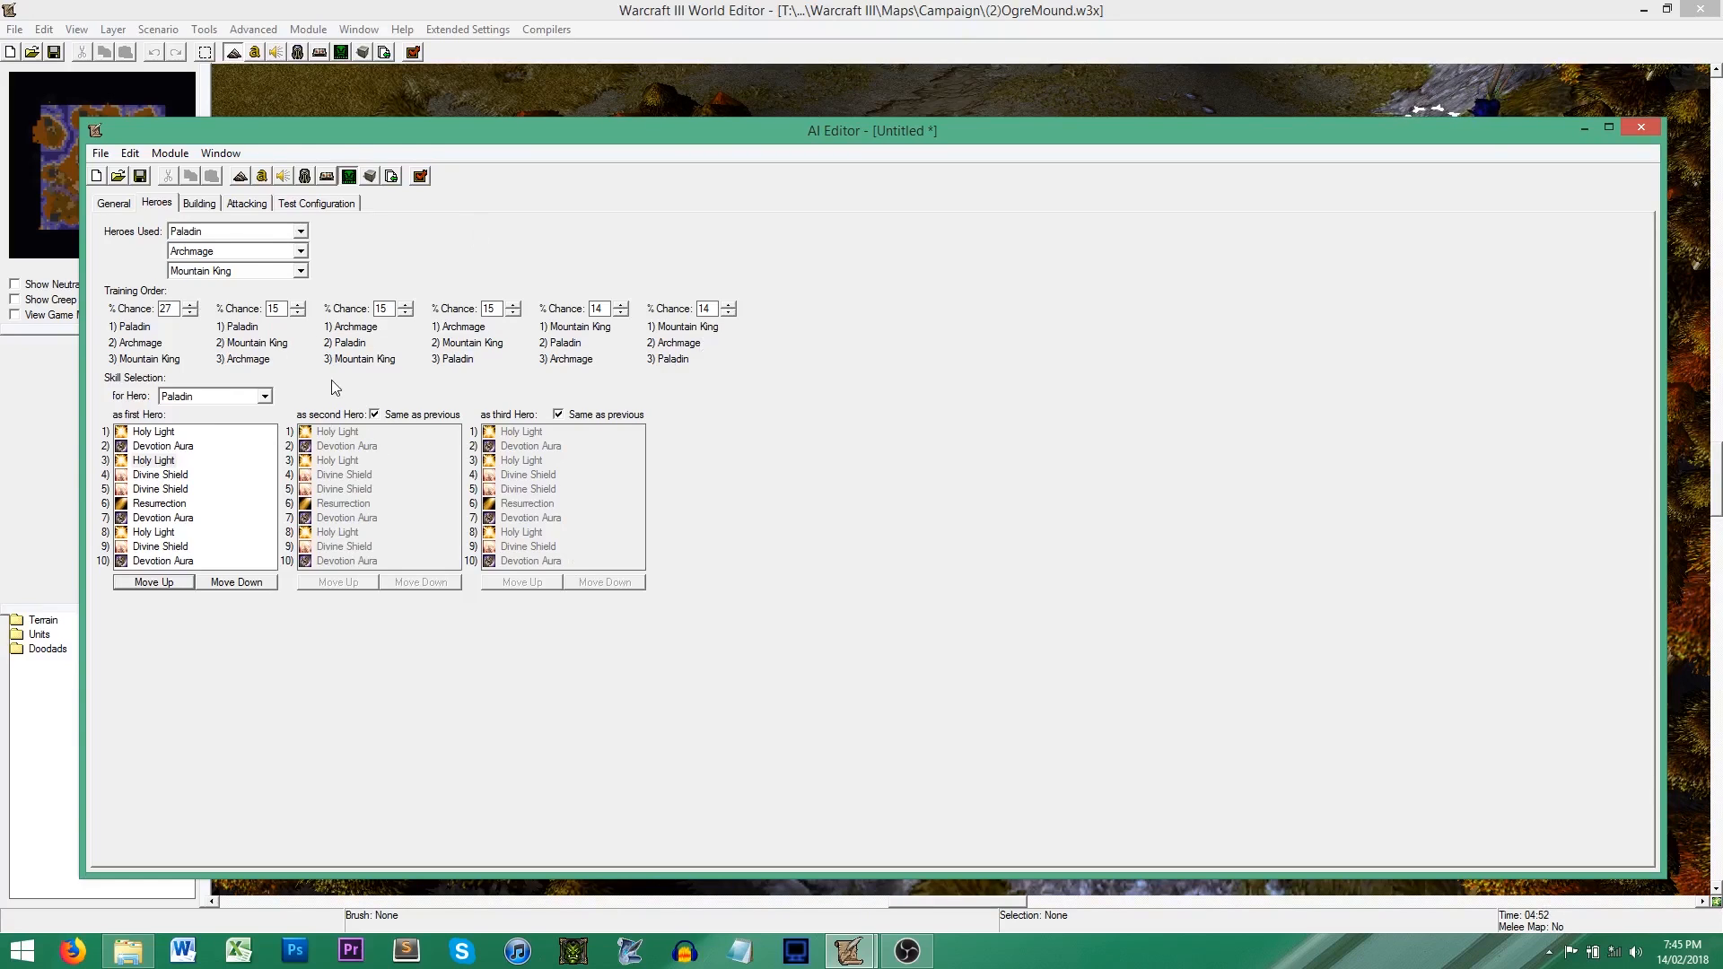
Step: Change the AI's race to Orc and accept resetting the other settings
click(203, 204)
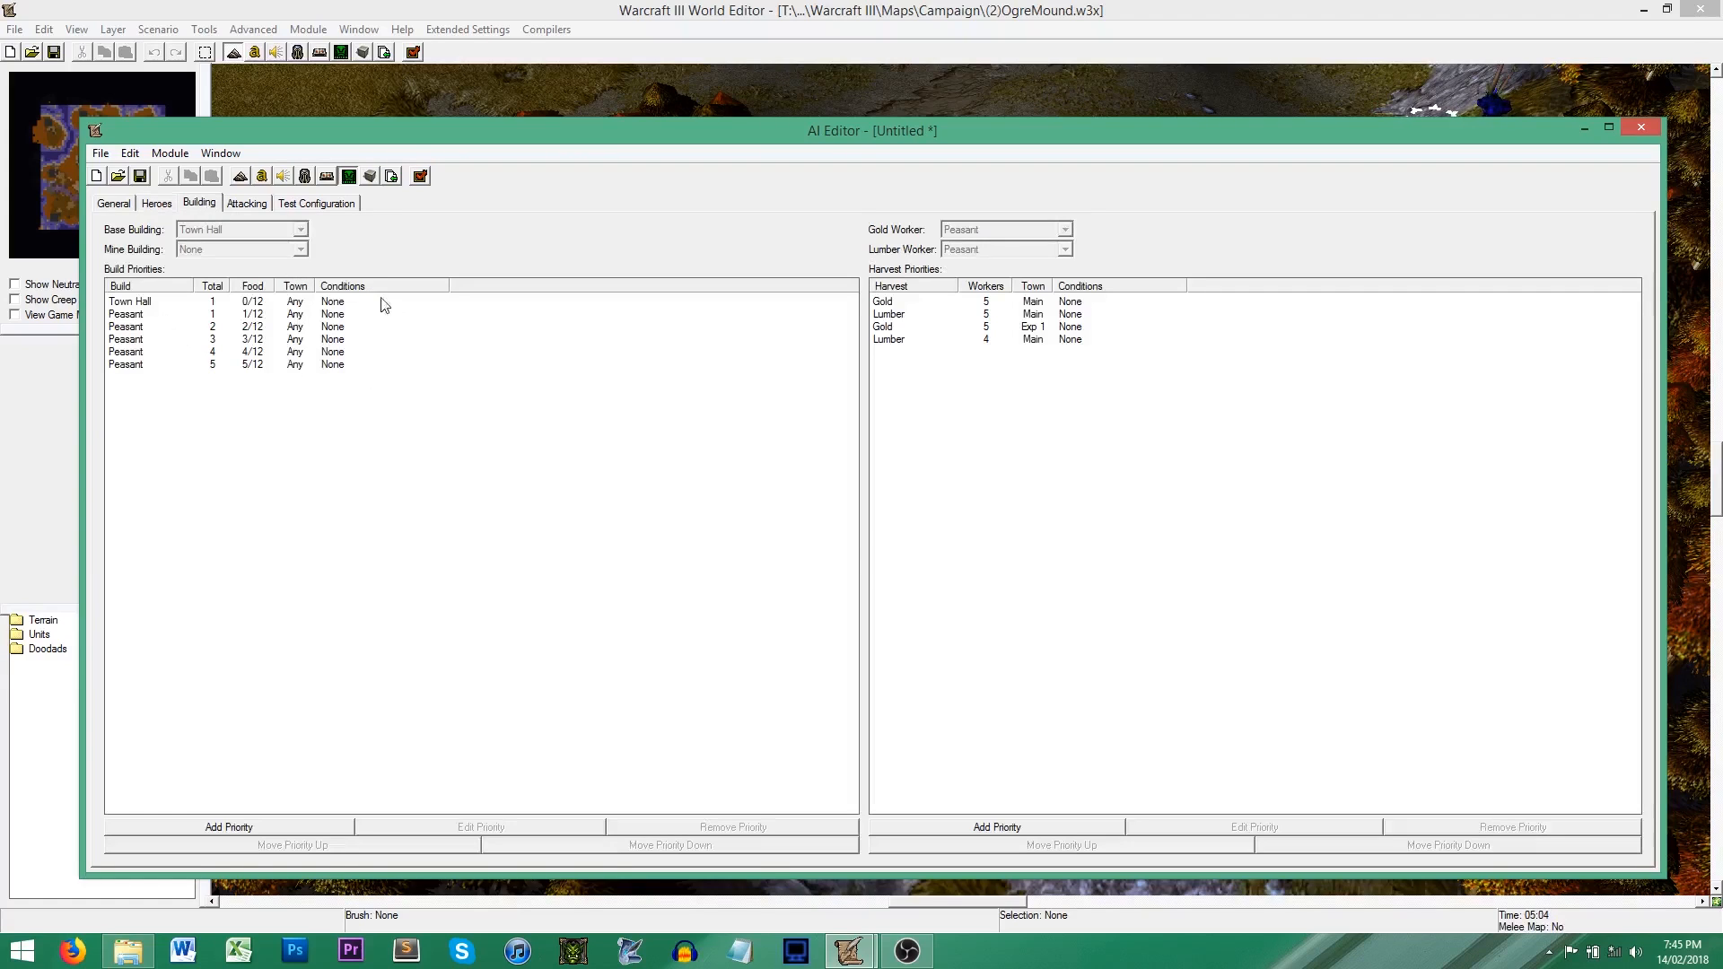
click(157, 202)
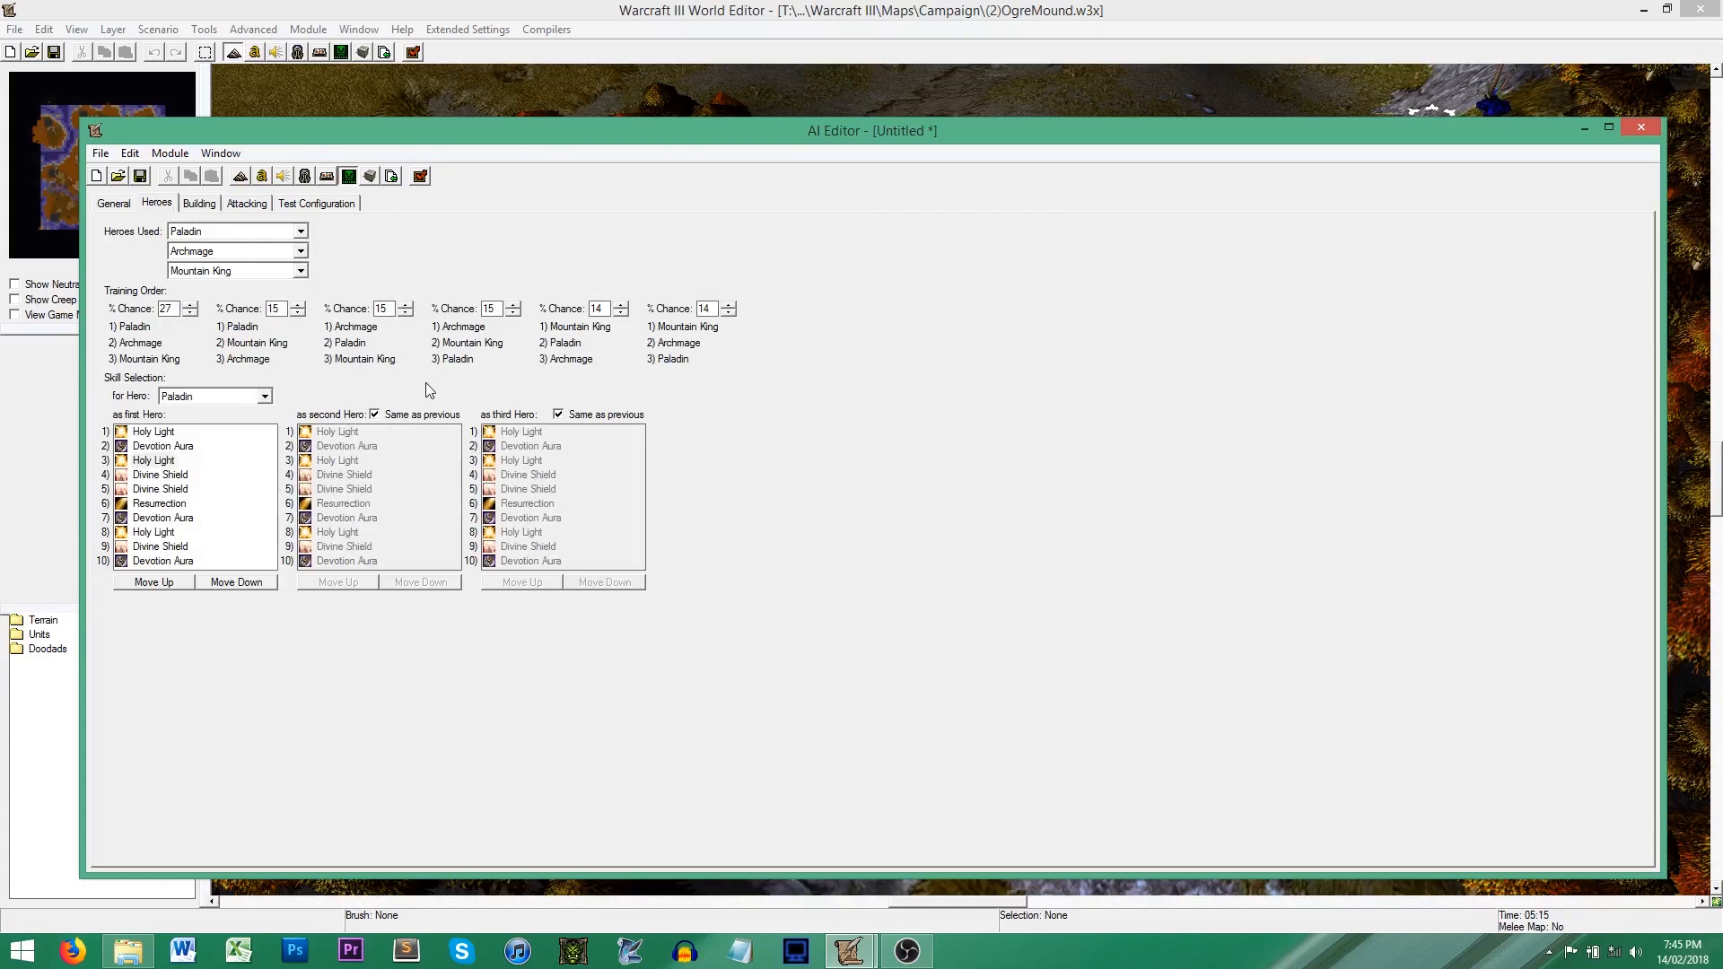
click(131, 206)
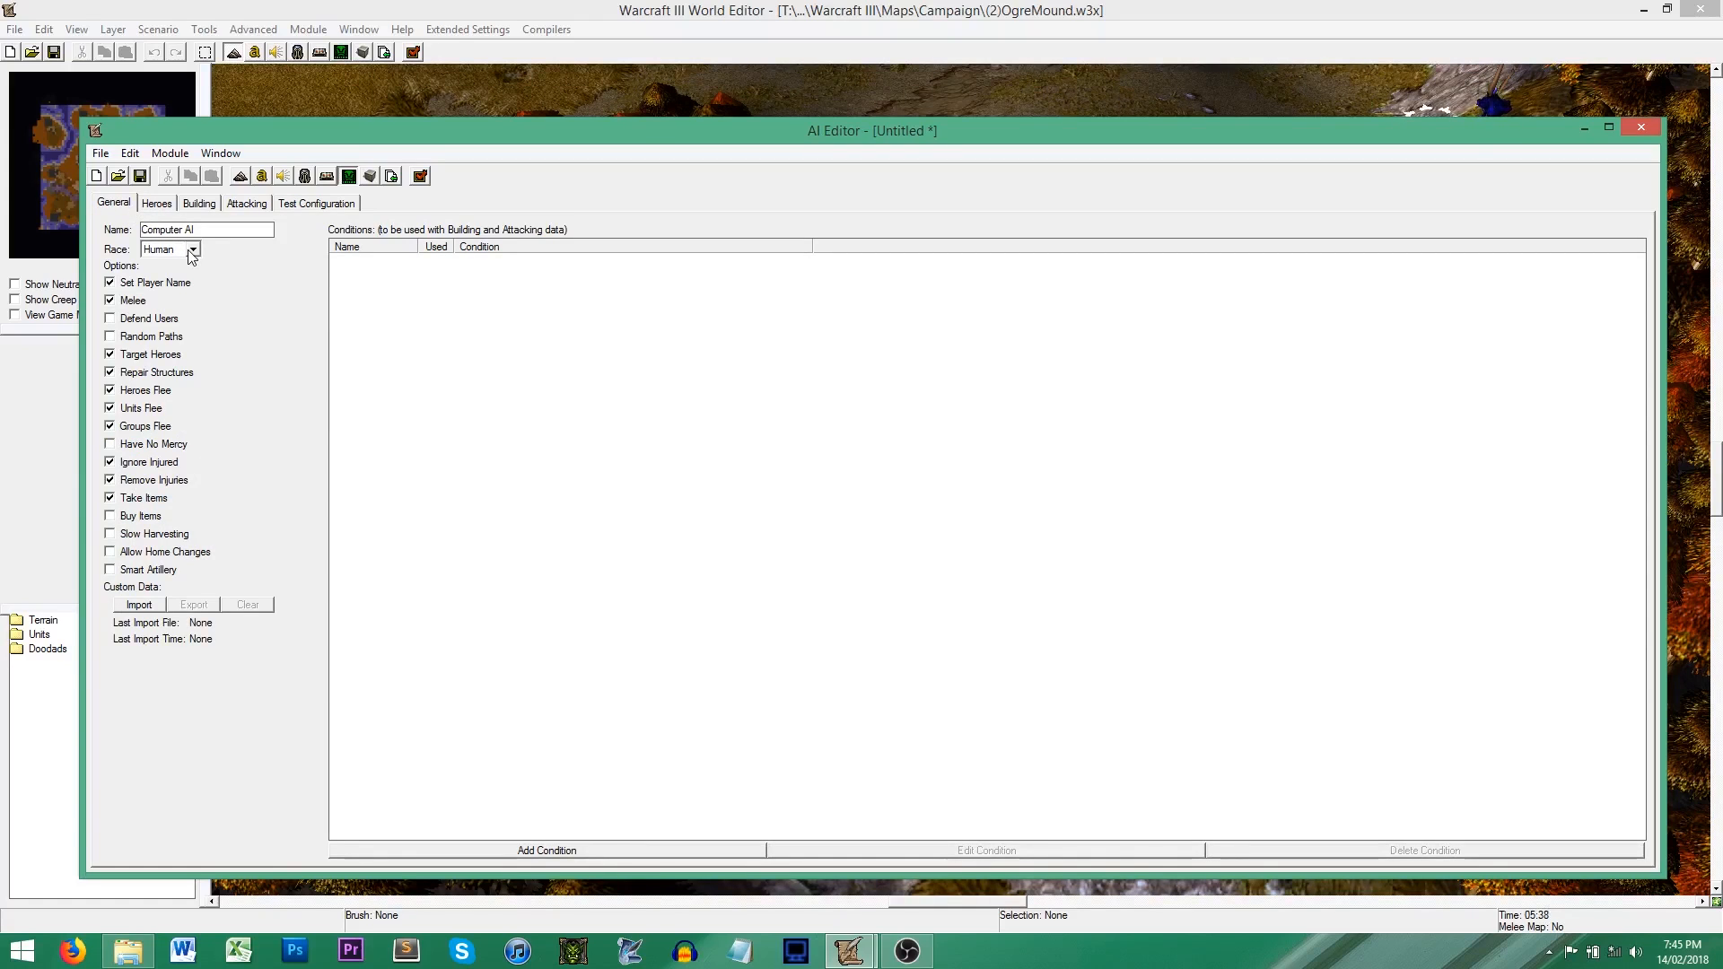
click(192, 250)
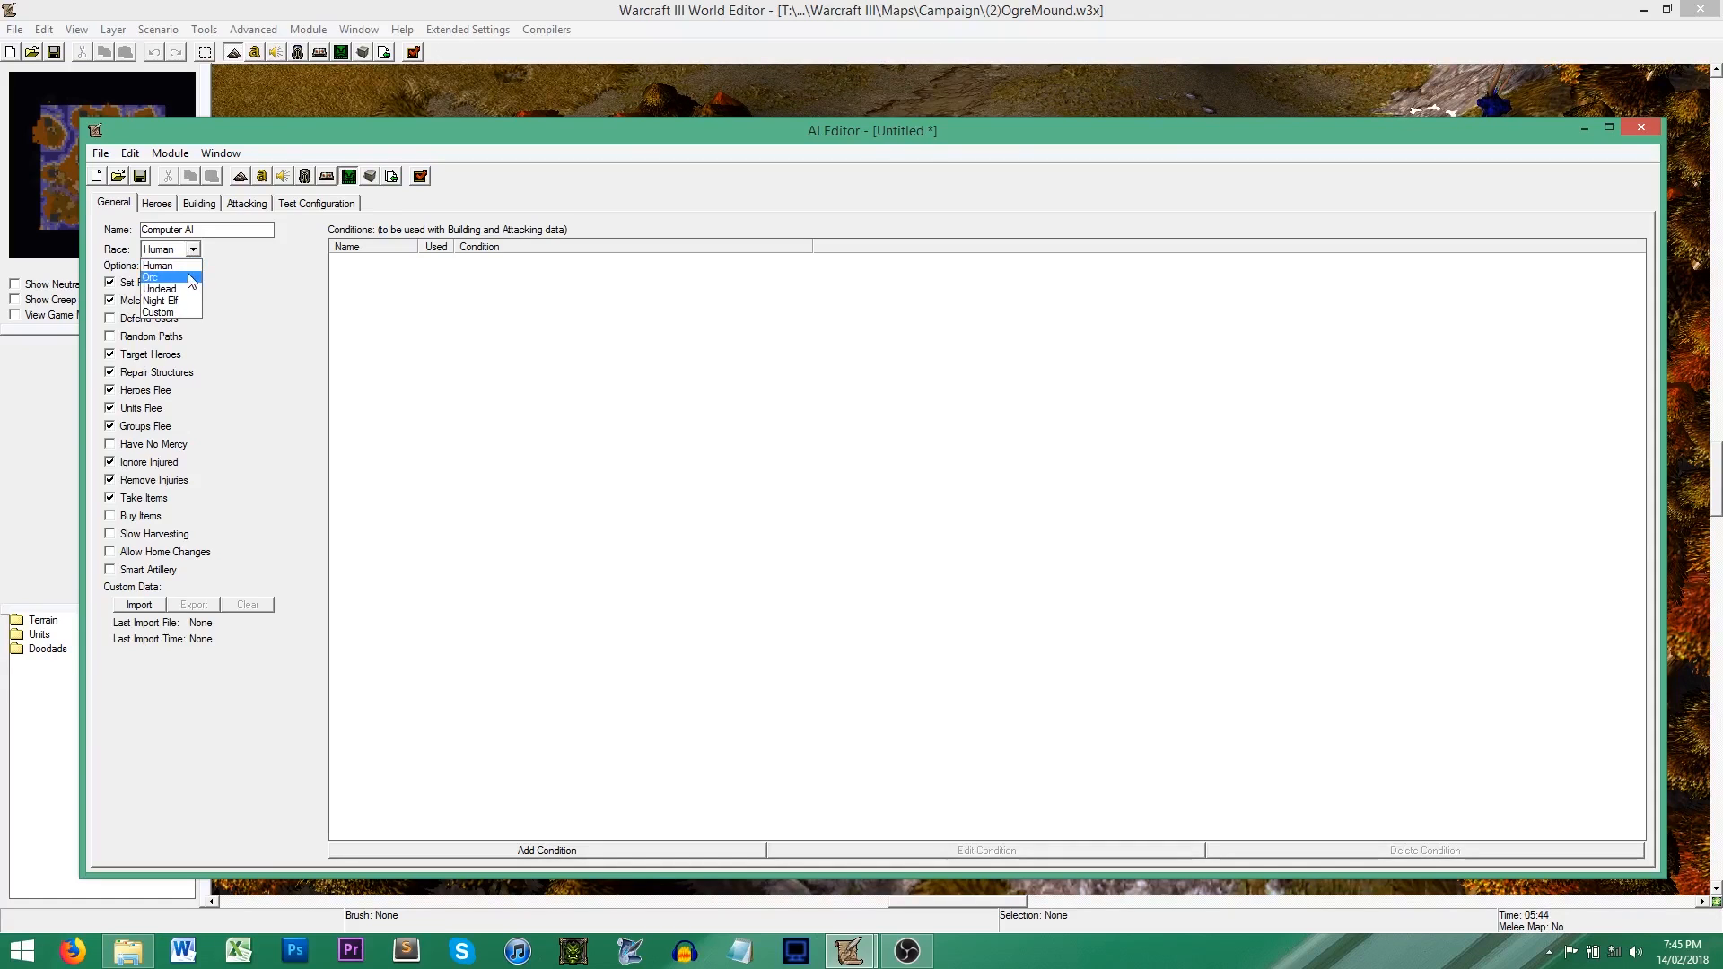
click(191, 279)
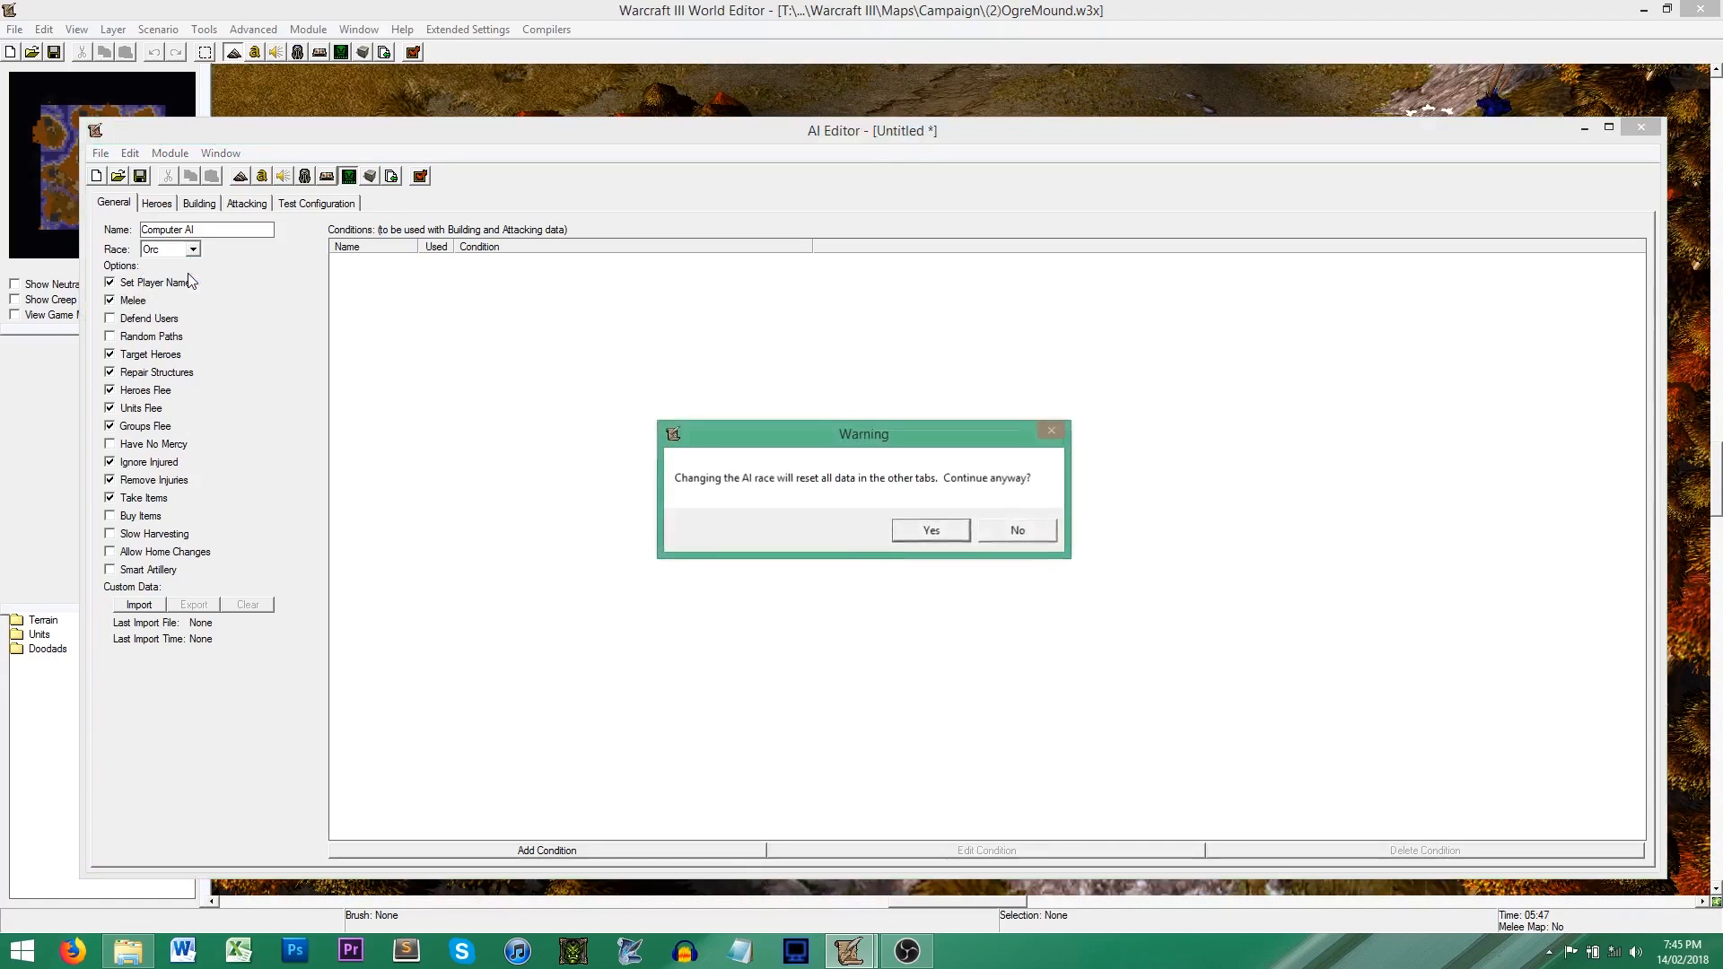
click(936, 534)
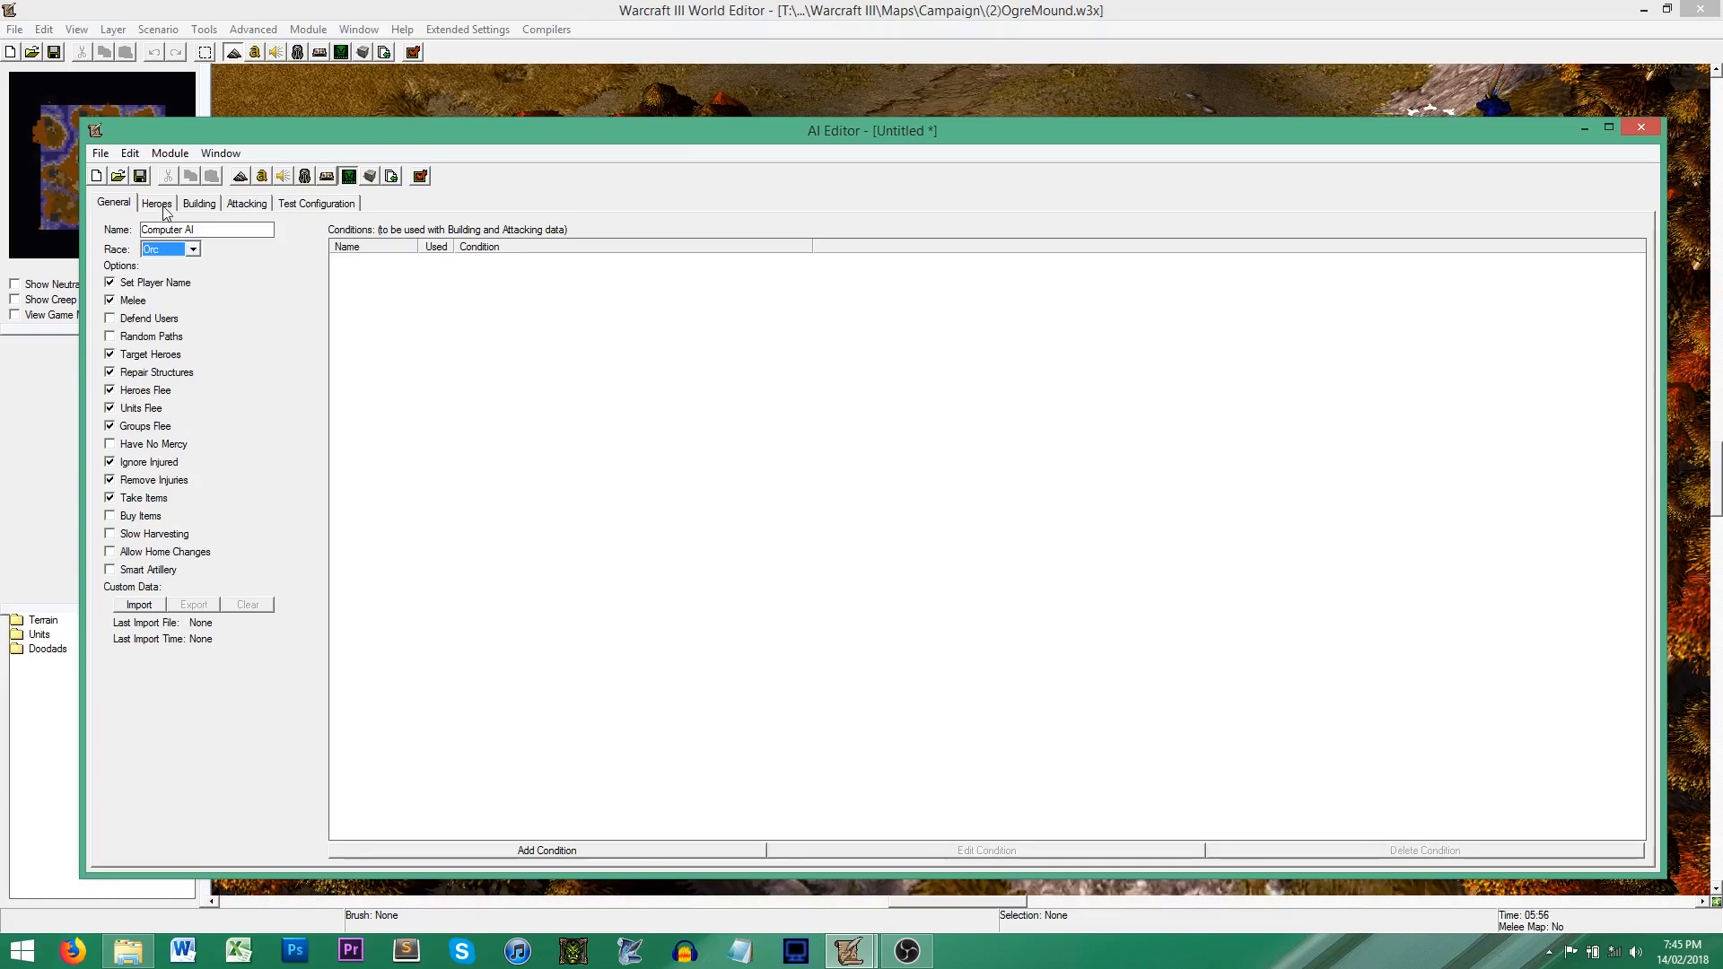
Step: Review the Orc build priorities and the heroes available to the Orc race
click(193, 206)
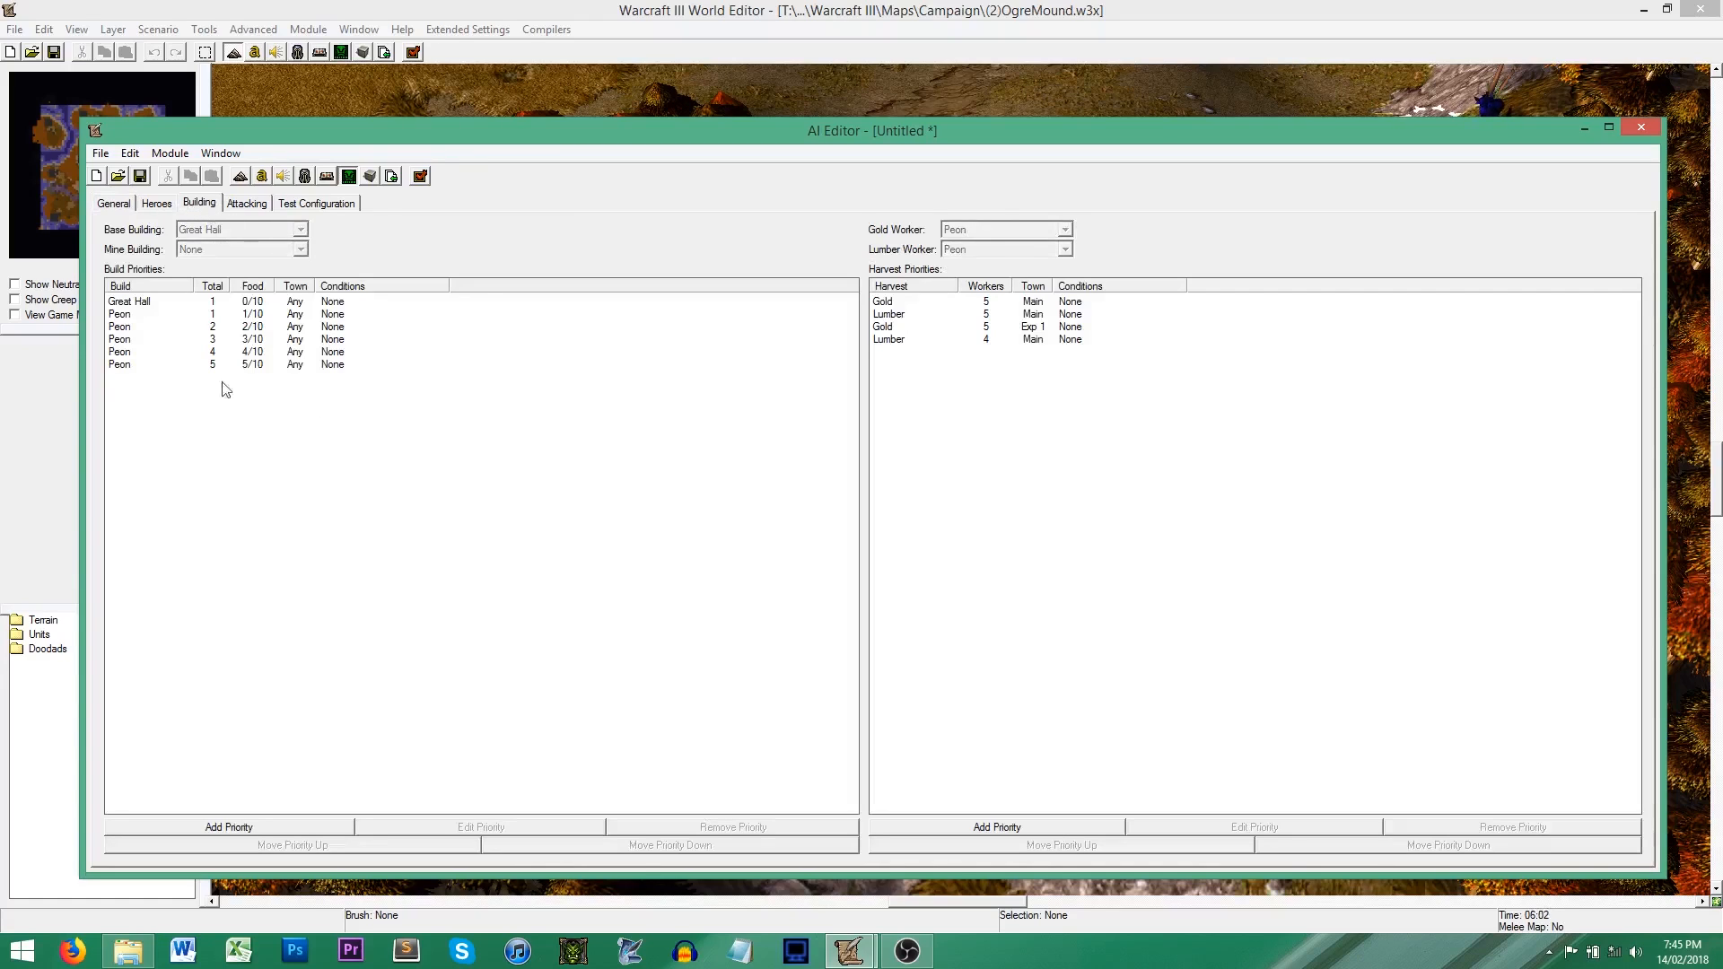
click(152, 310)
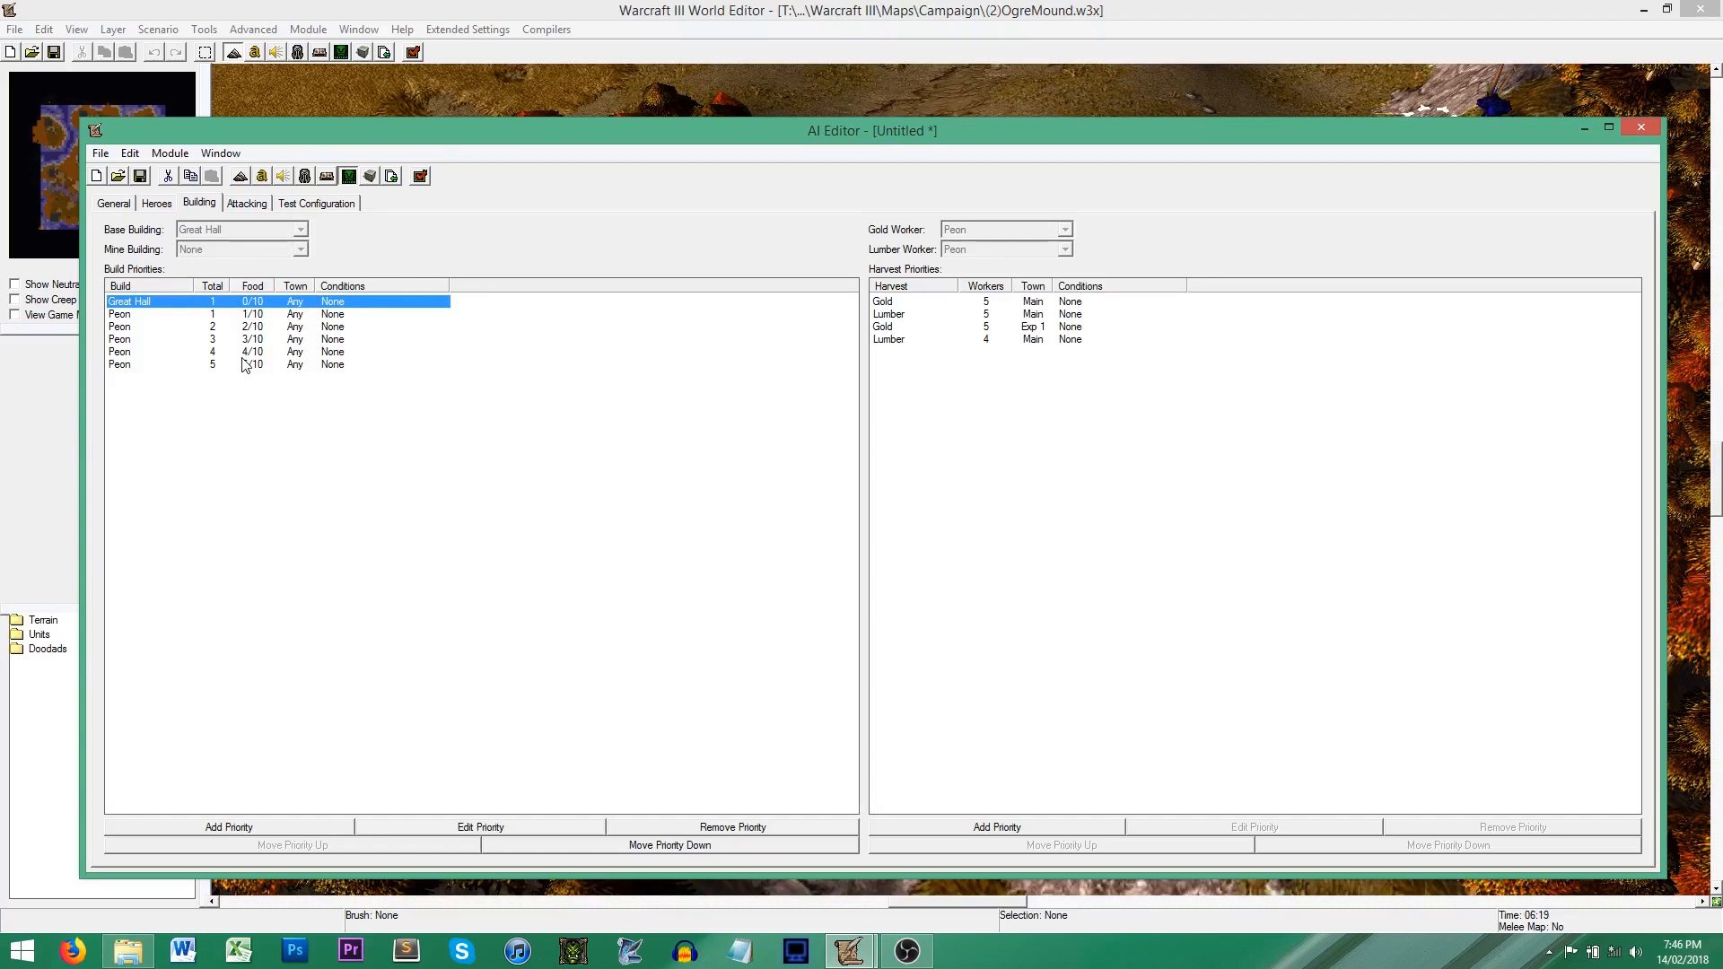
click(157, 204)
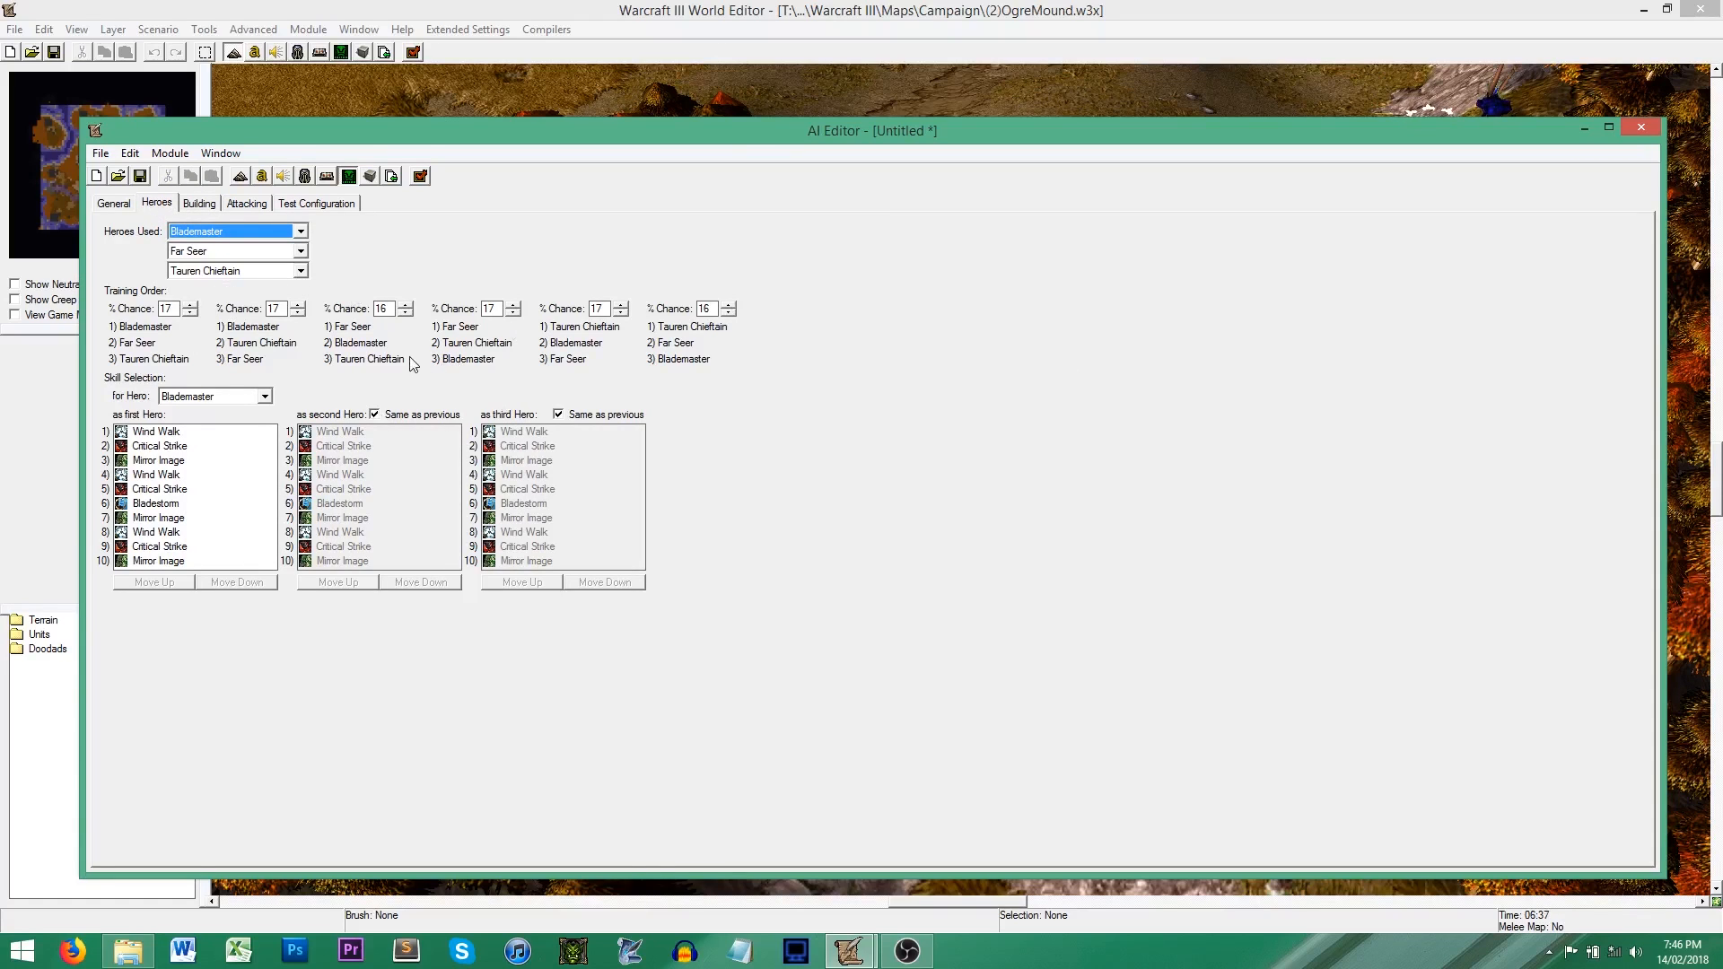
click(301, 231)
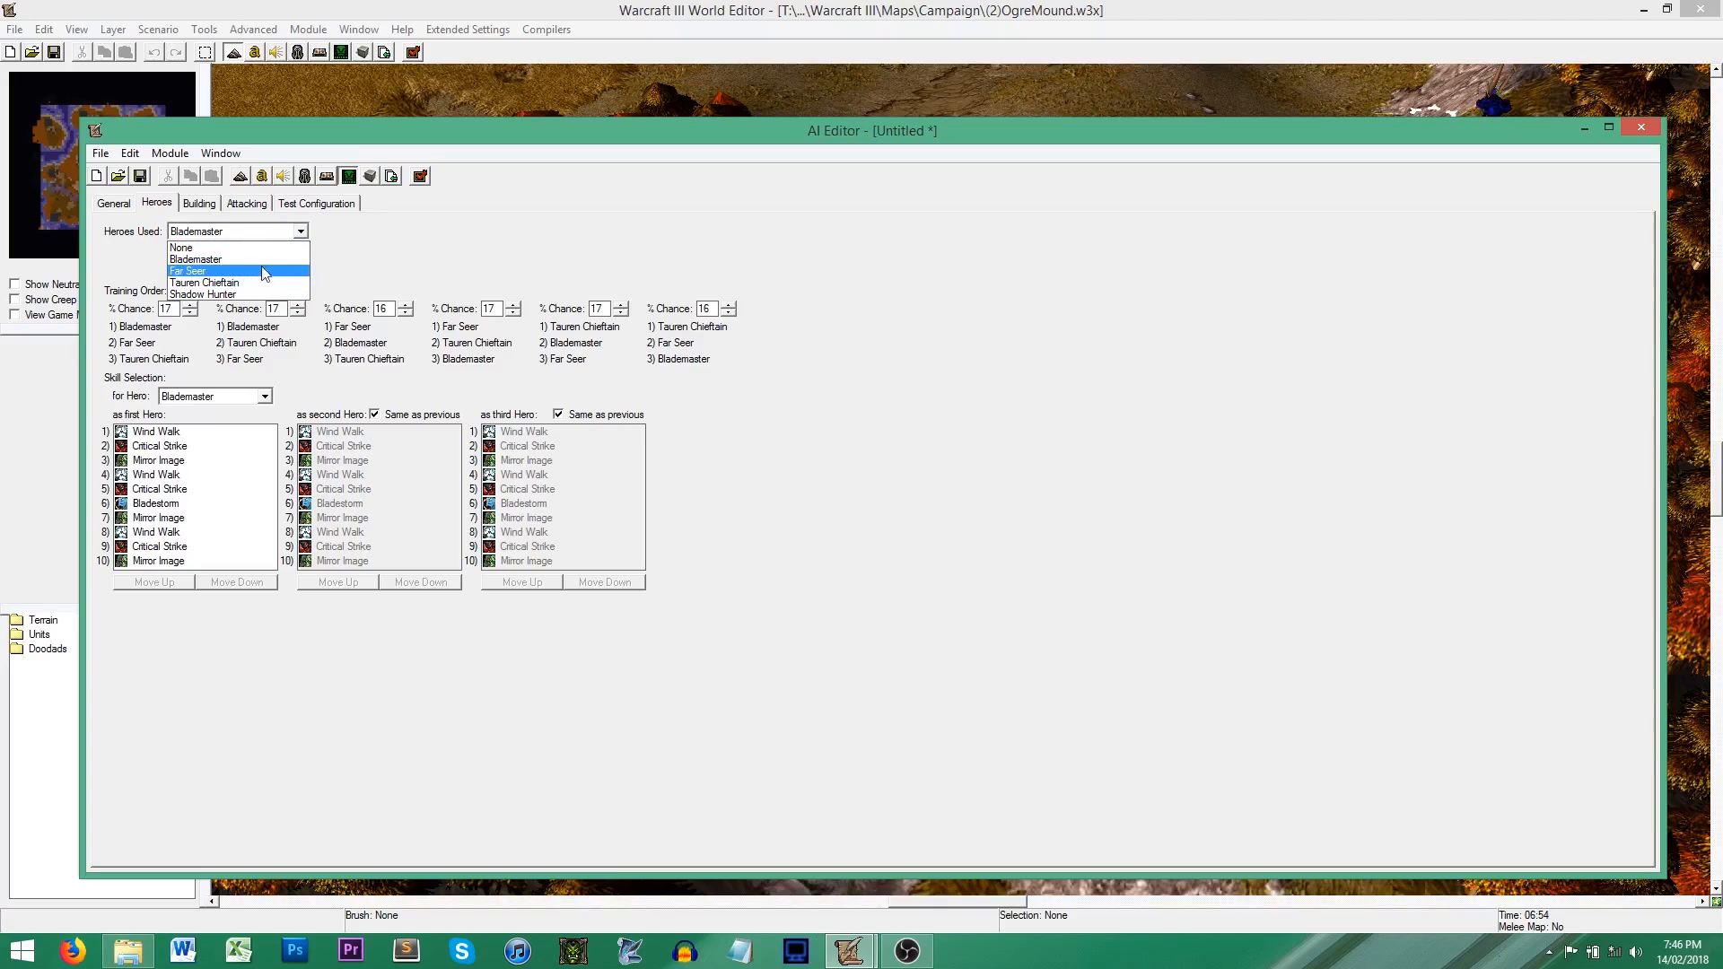
click(363, 265)
click(200, 203)
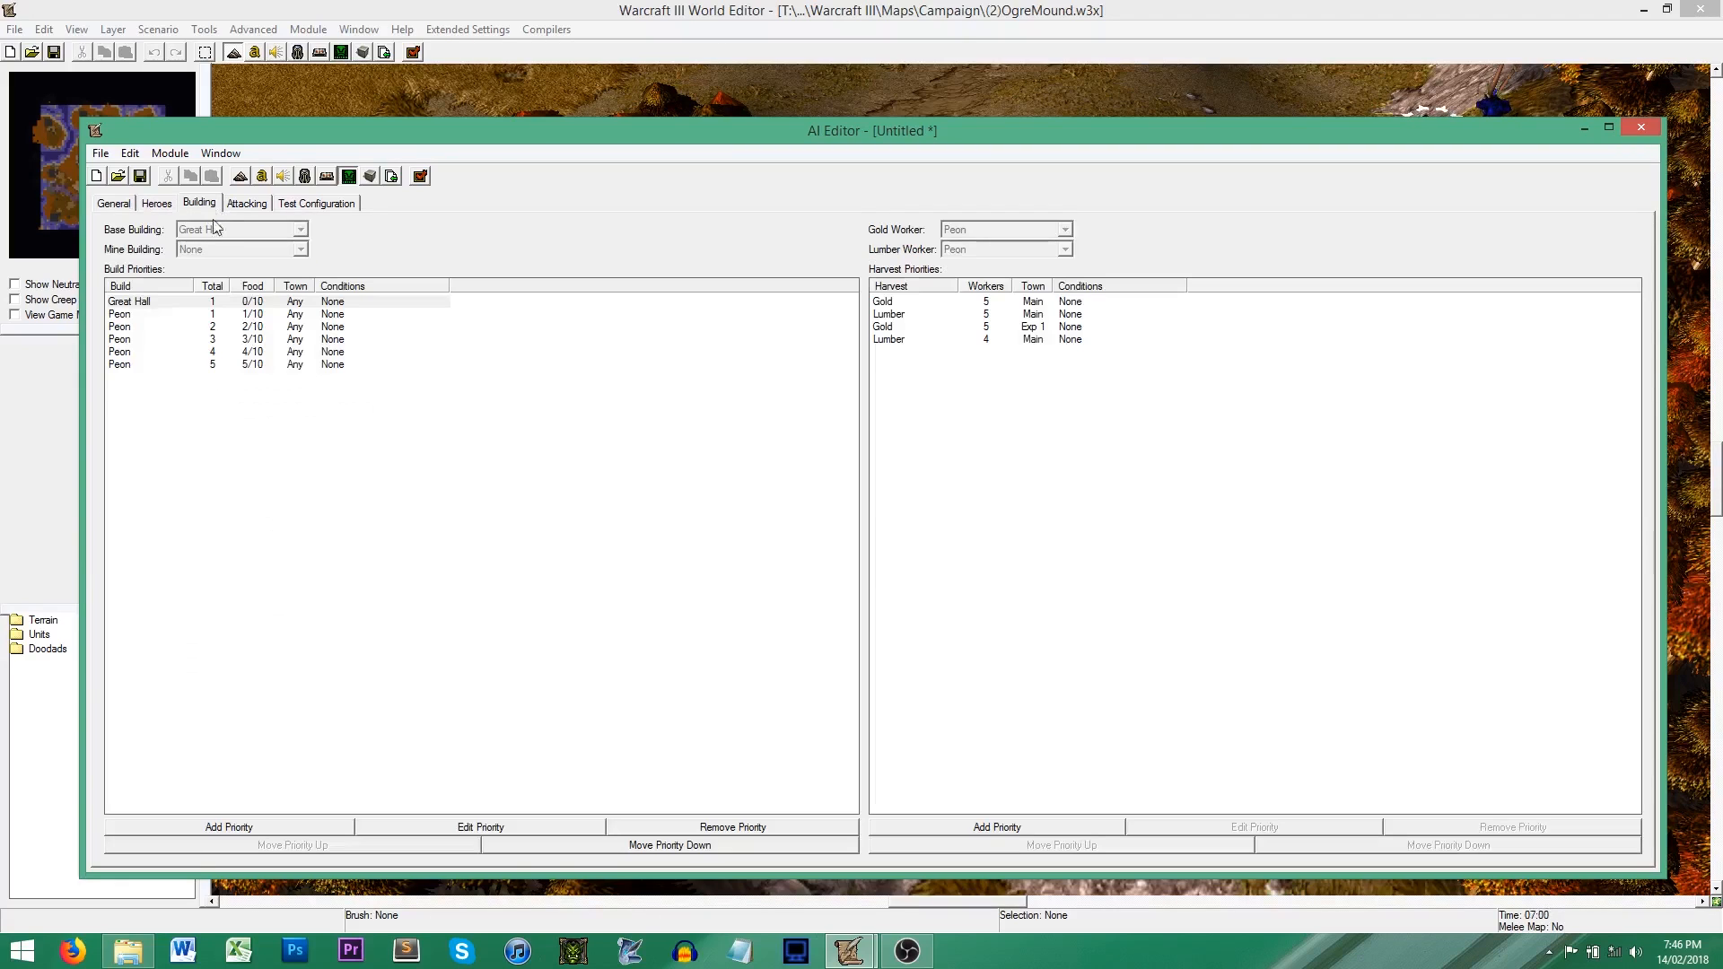
Step: Change the AI's race to Custom and accept resetting the other settings
click(114, 204)
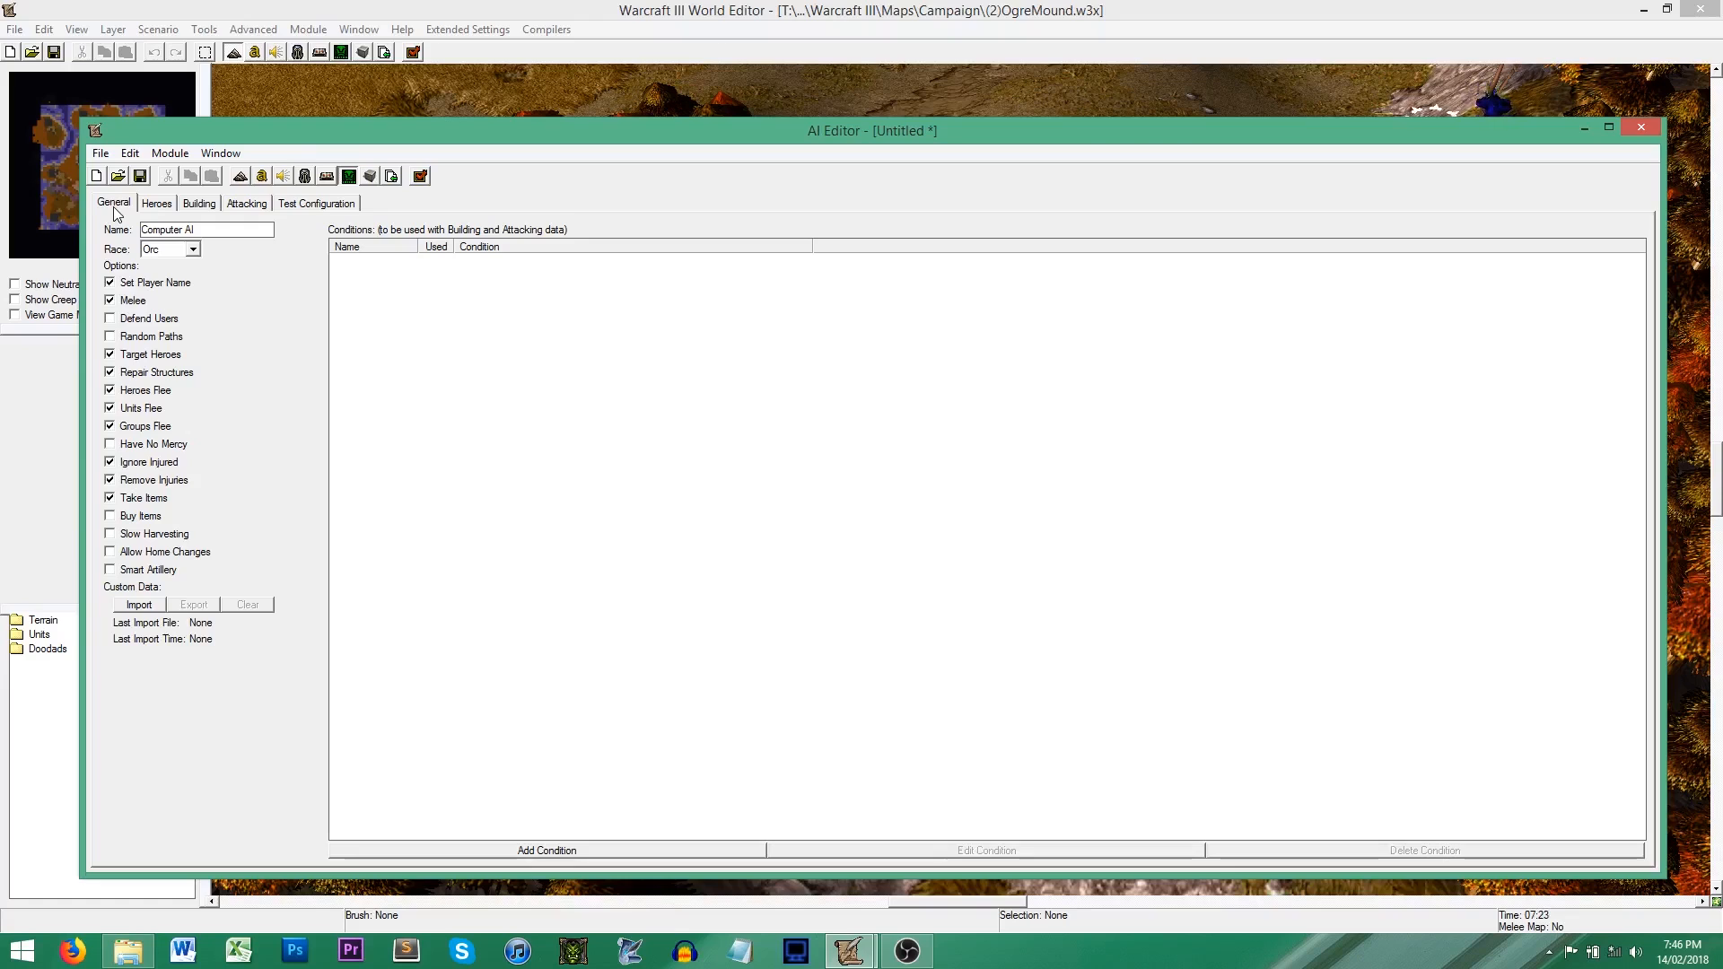
click(192, 250)
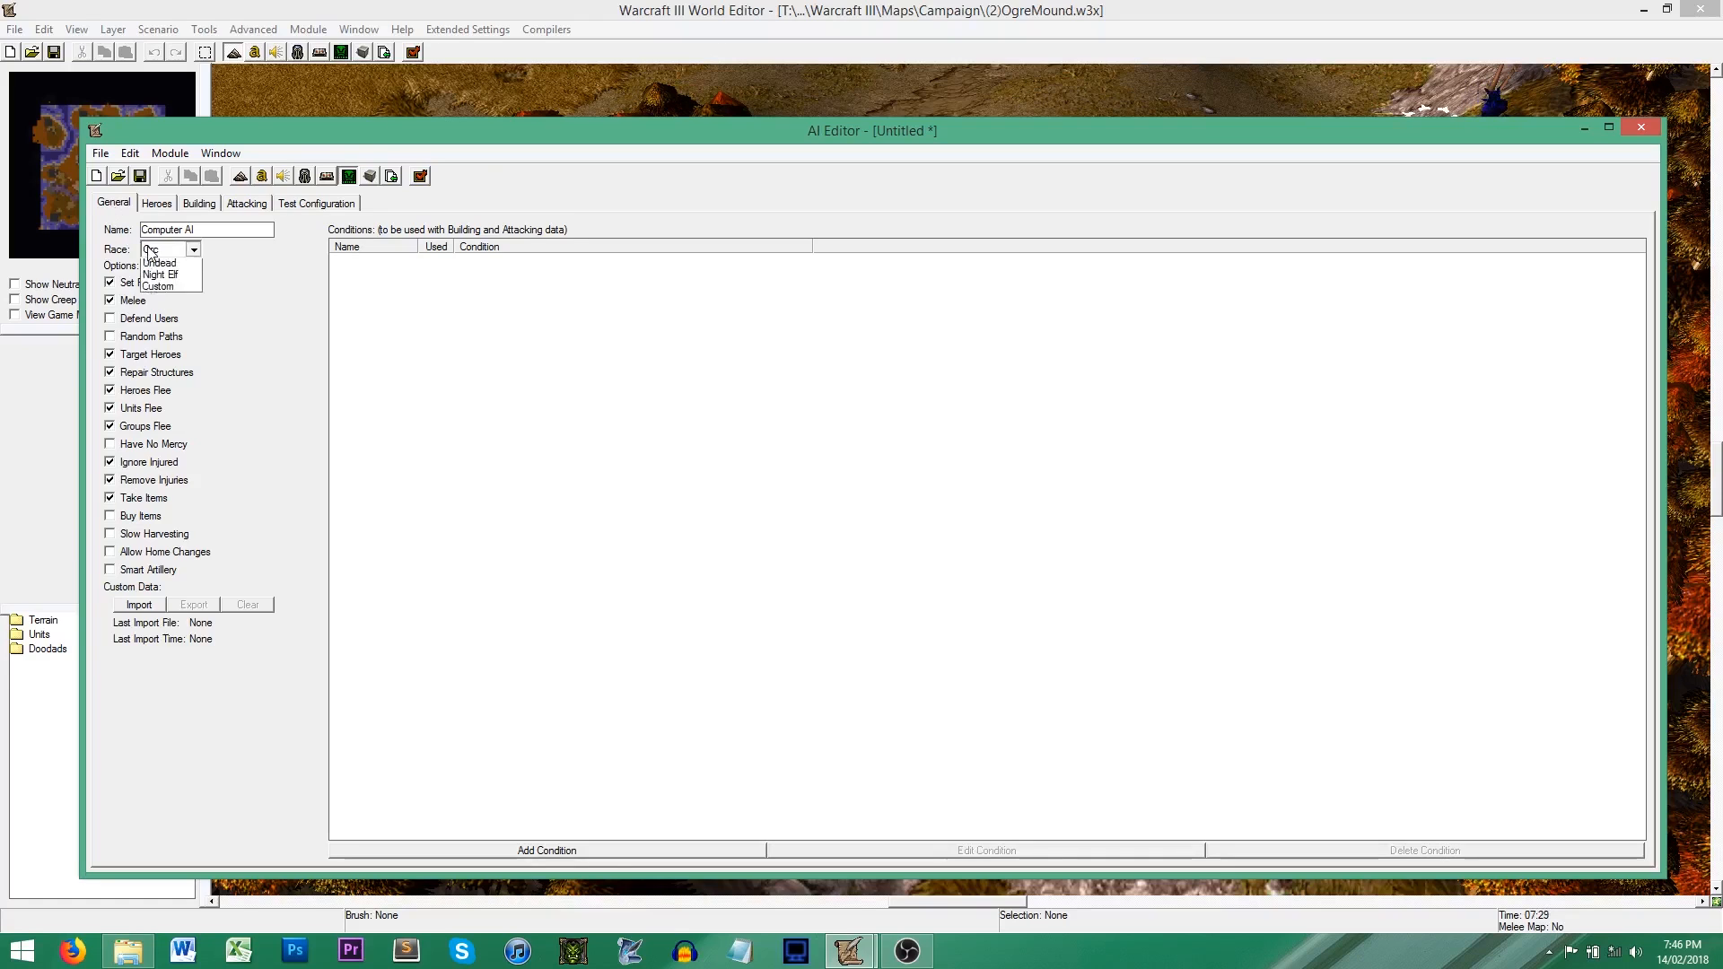
click(179, 314)
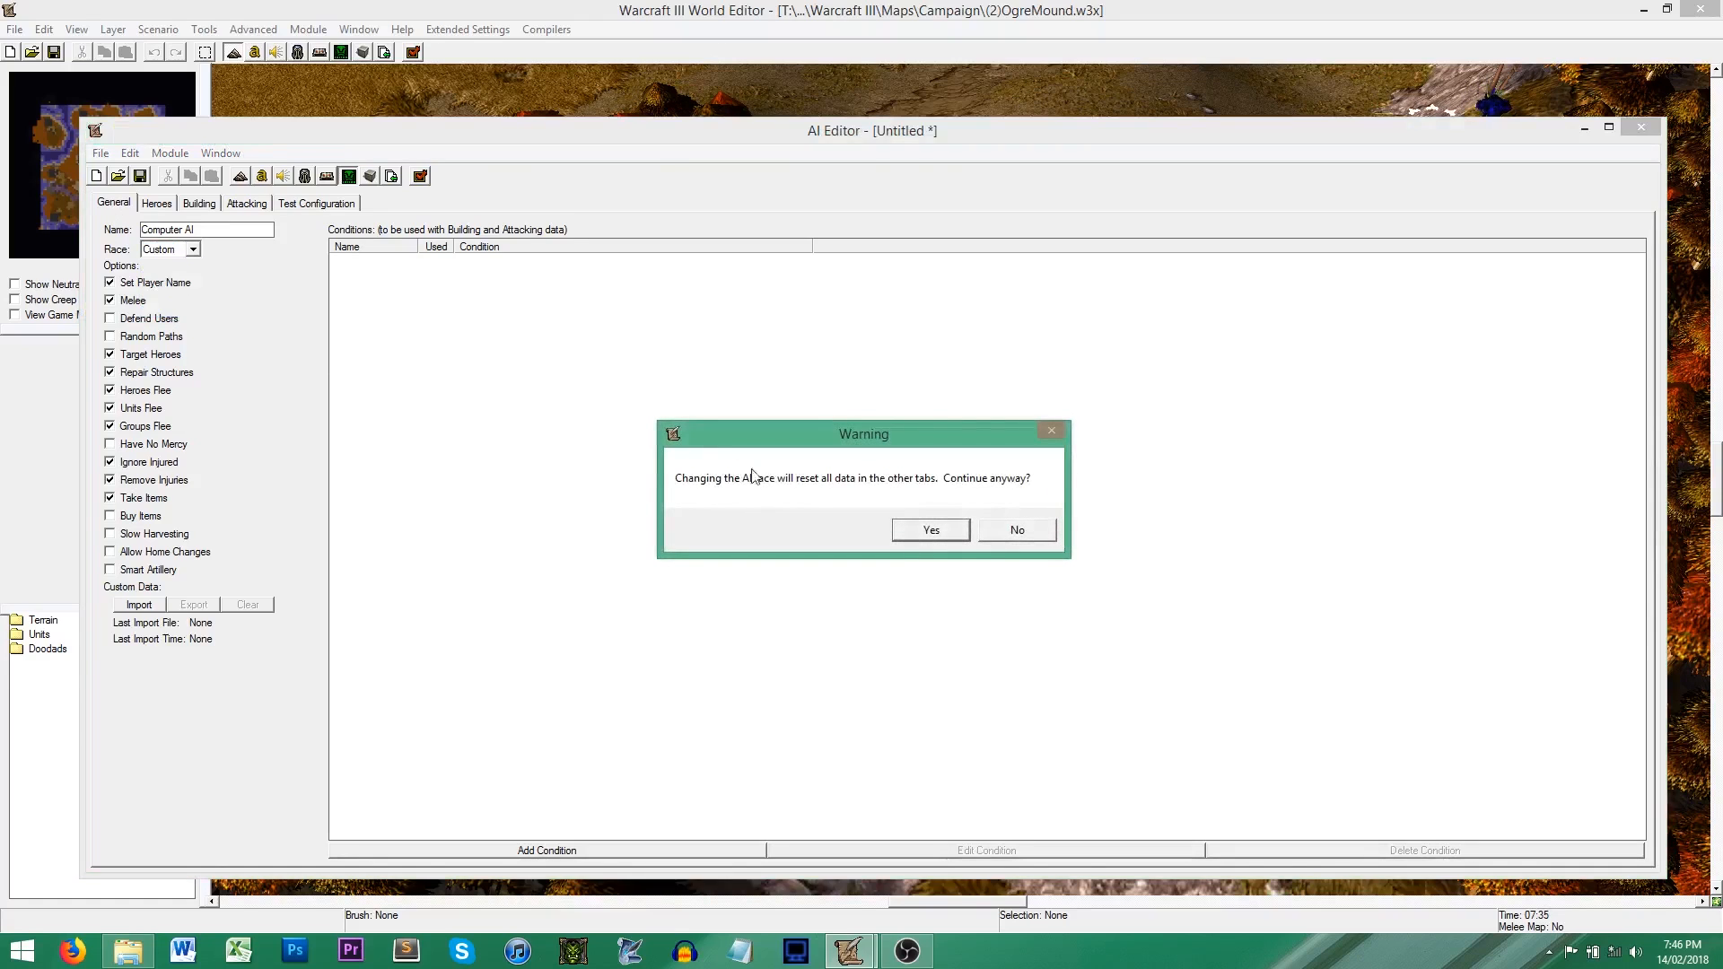
click(917, 533)
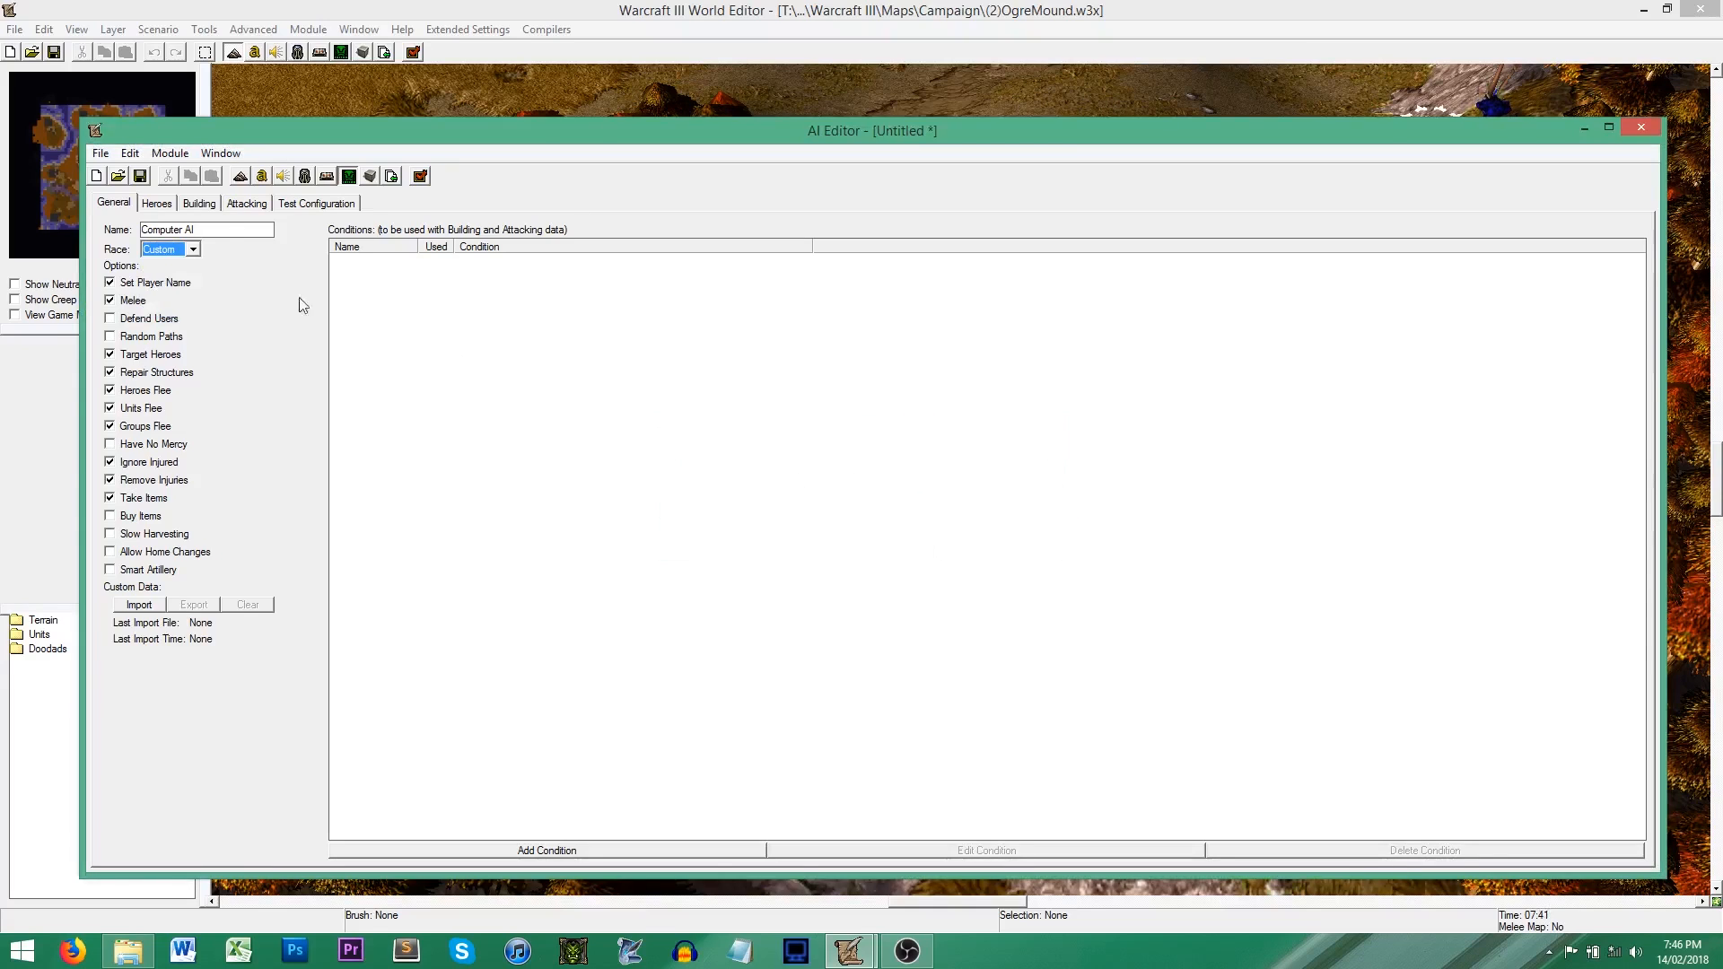
Step: Browse the heroes available to the custom race and view its building settings
click(160, 204)
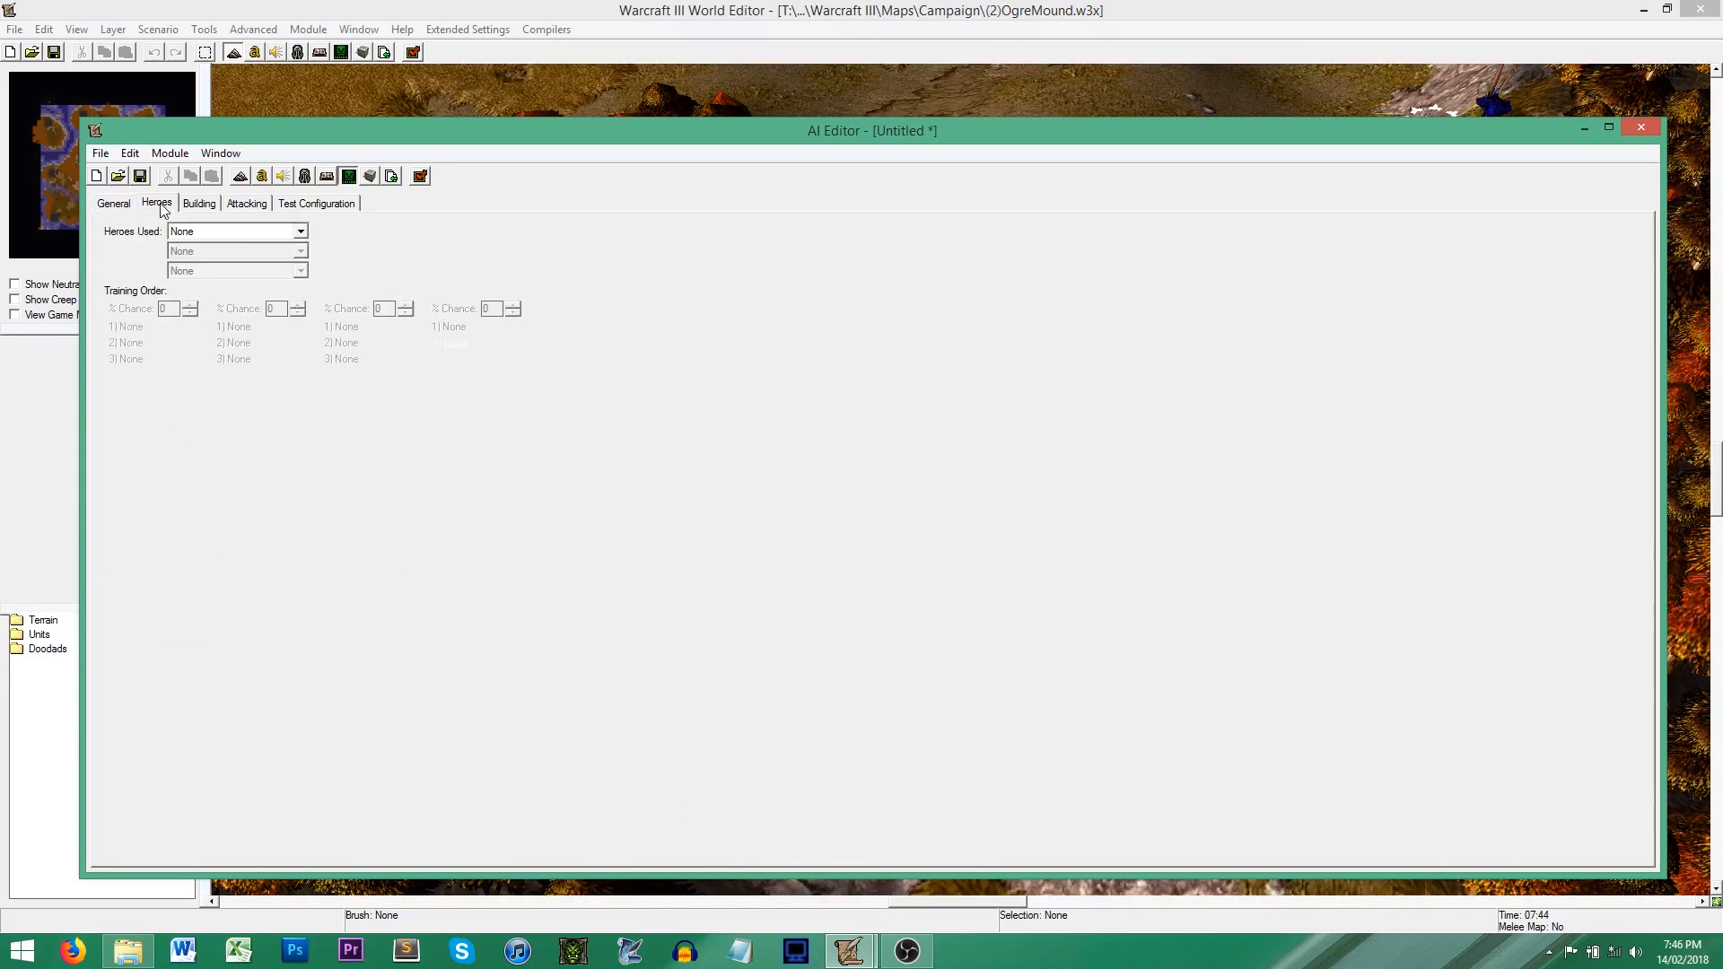
click(274, 231)
scroll(240, 395, down, 10)
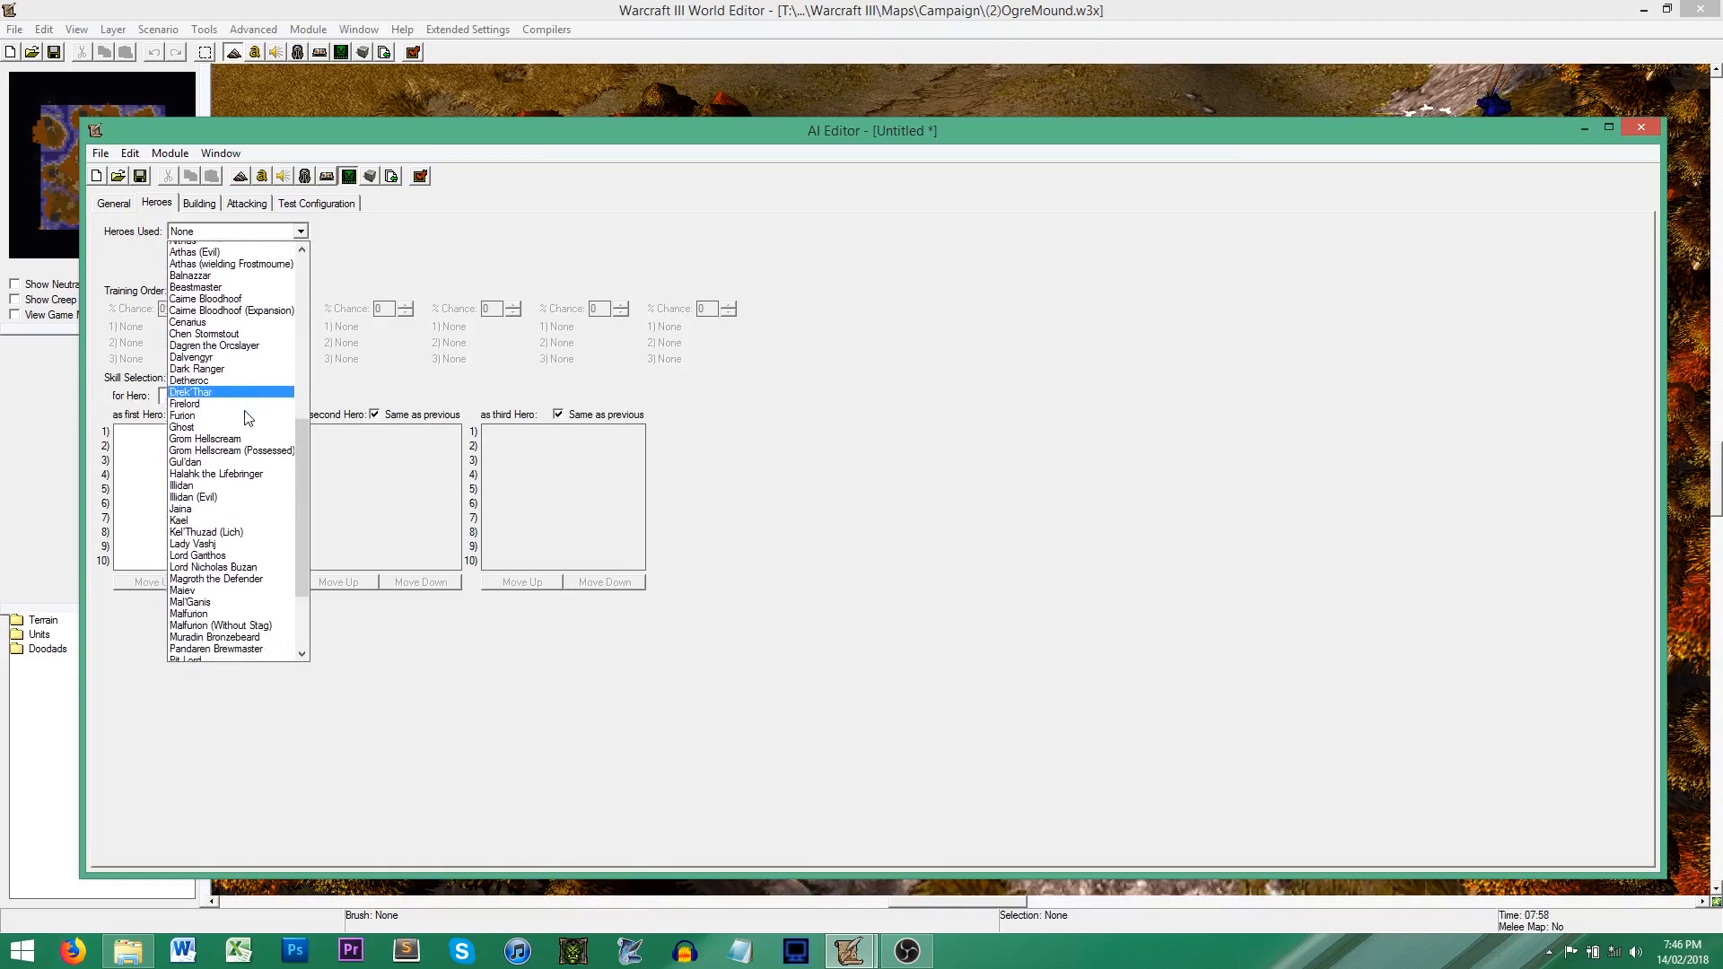
click(386, 315)
click(207, 204)
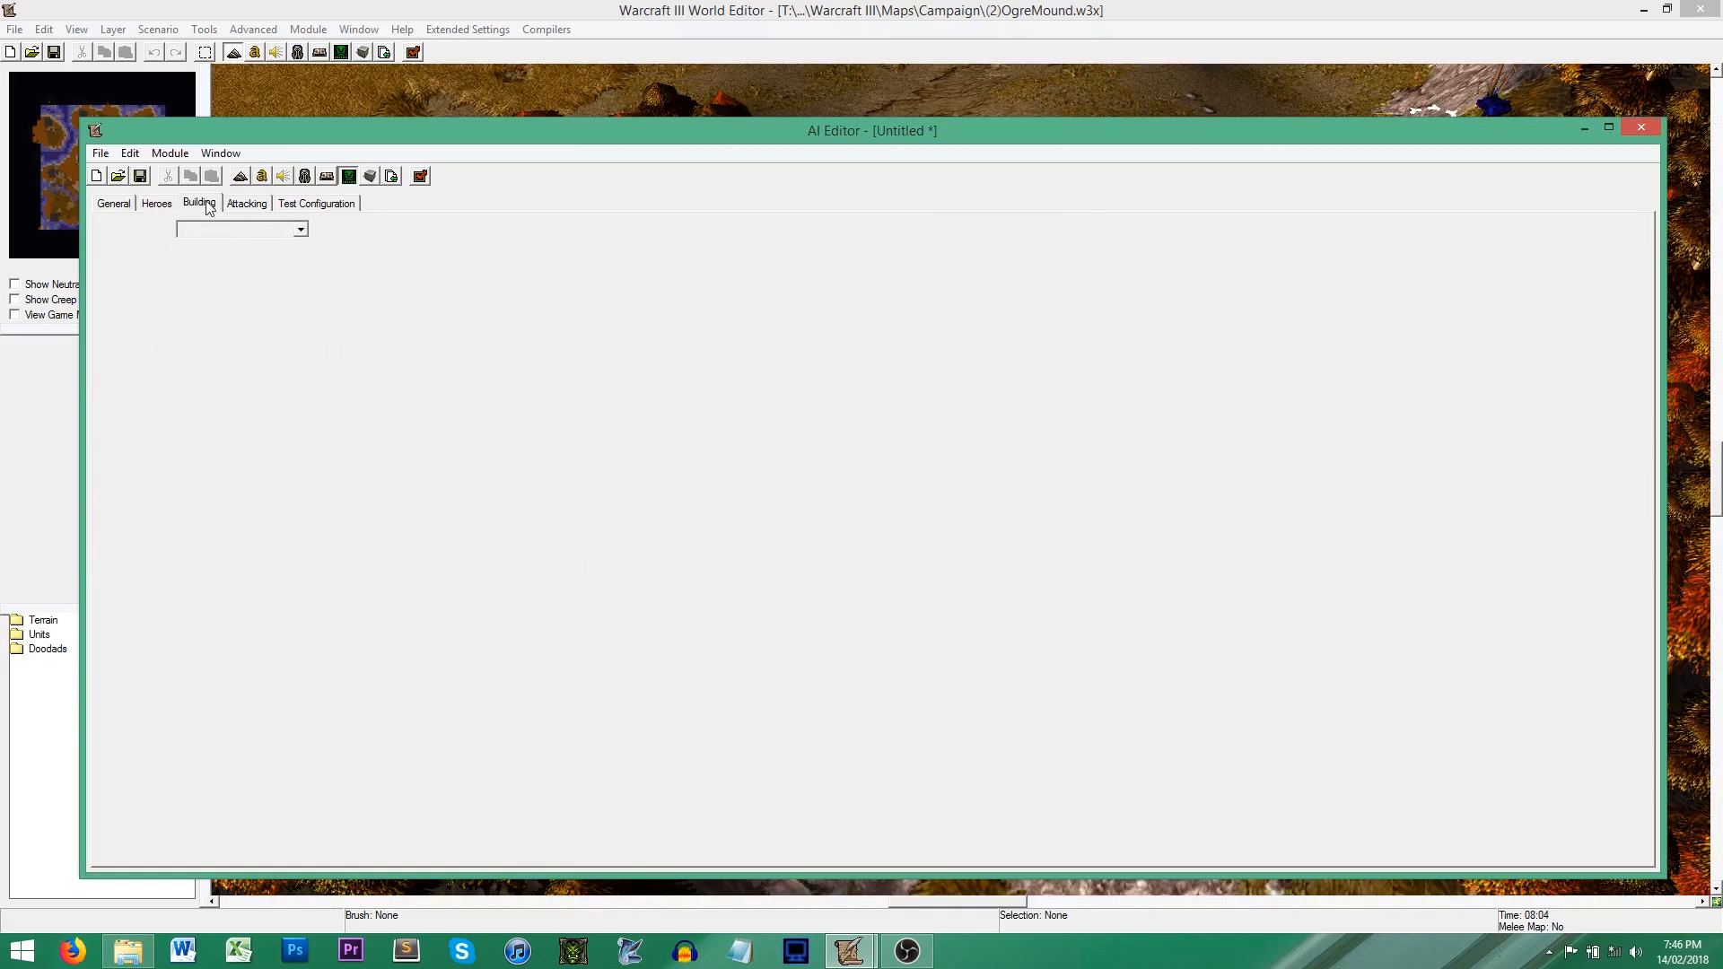
Step: Review the build type choices and race options for the Great Hall build priority without changing it
click(151, 303)
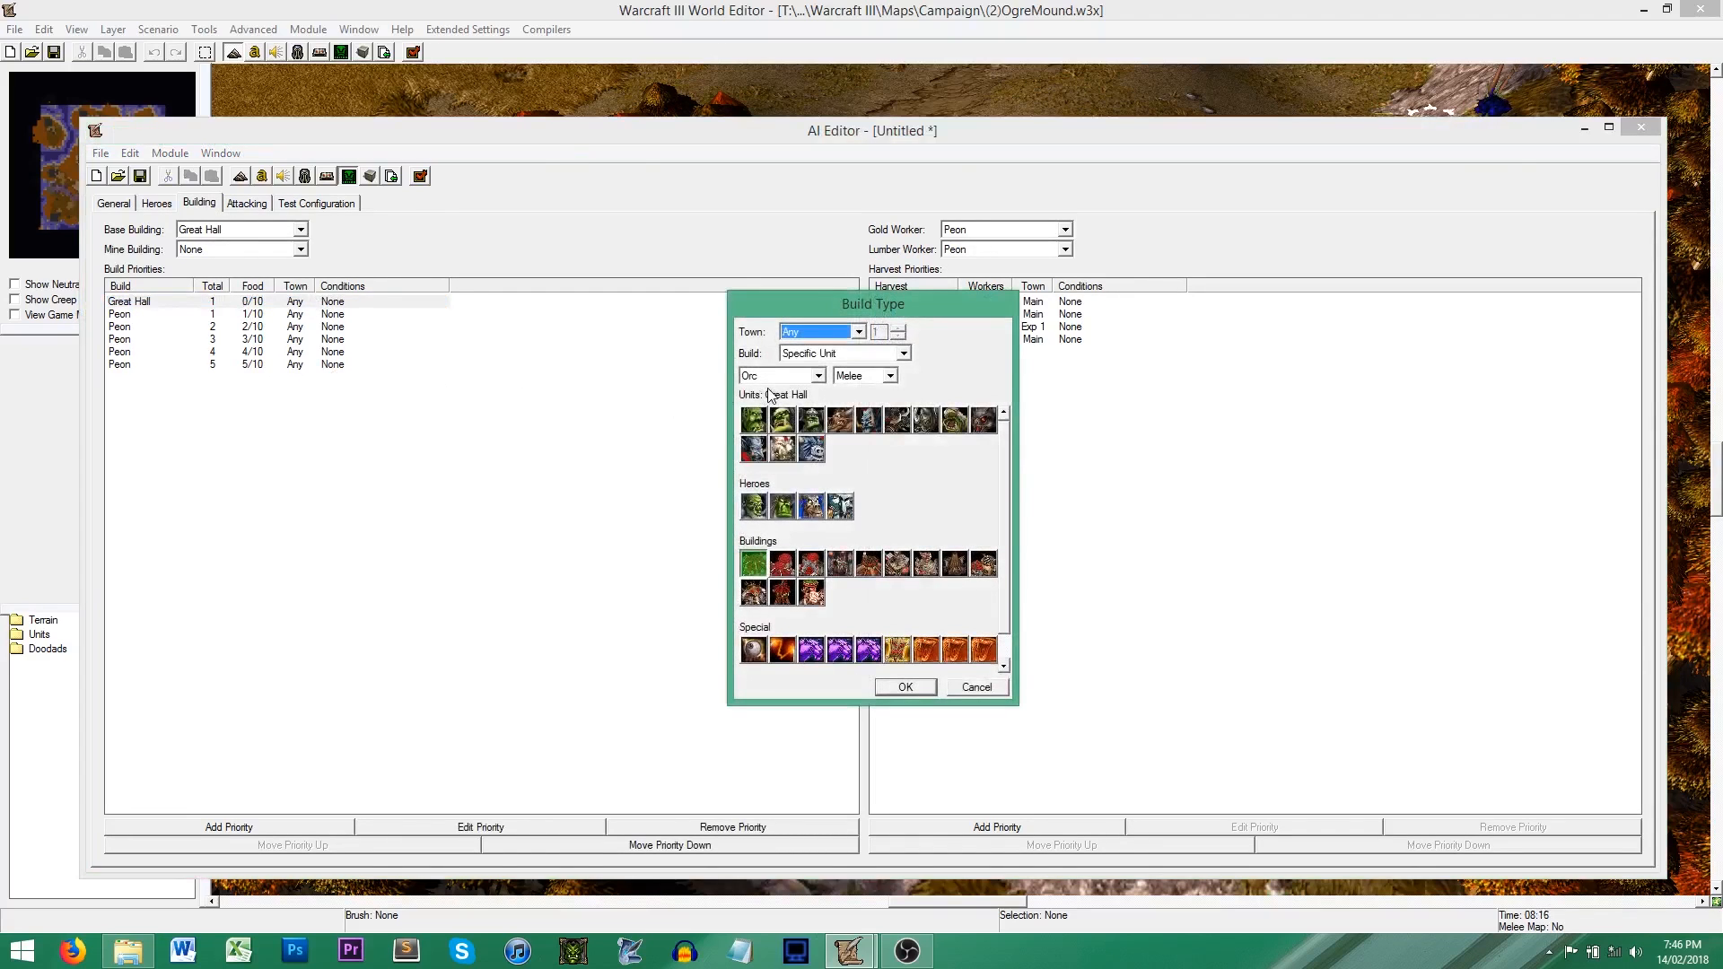
click(790, 377)
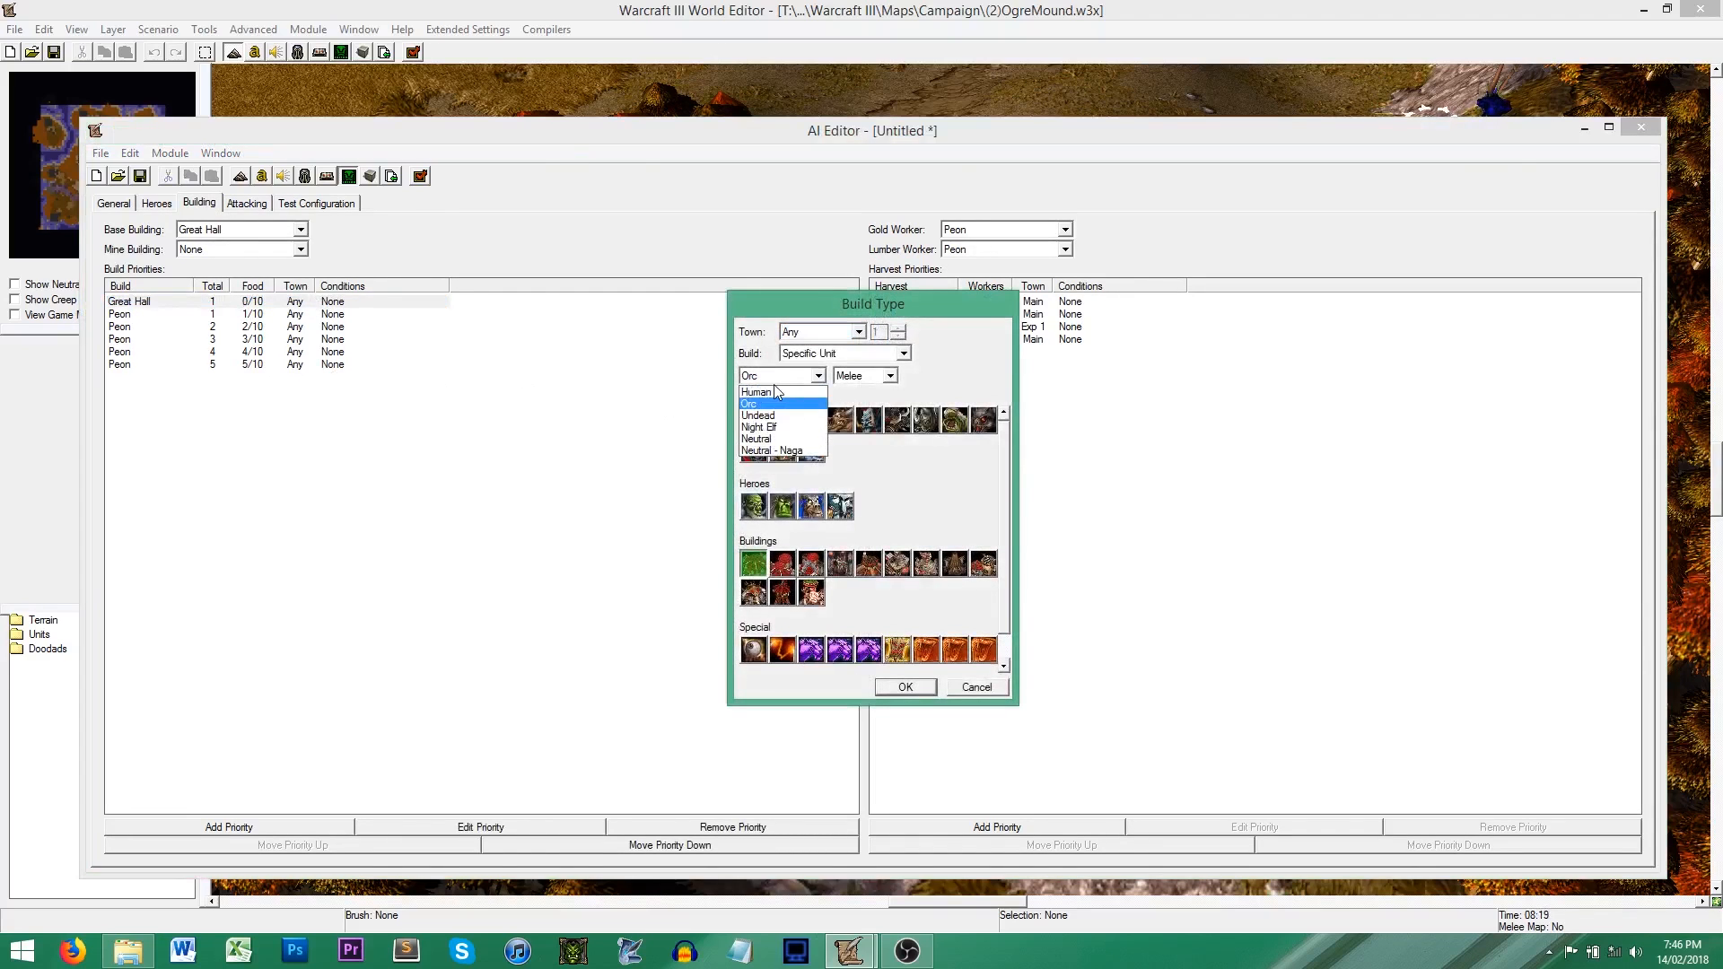
click(937, 381)
click(979, 688)
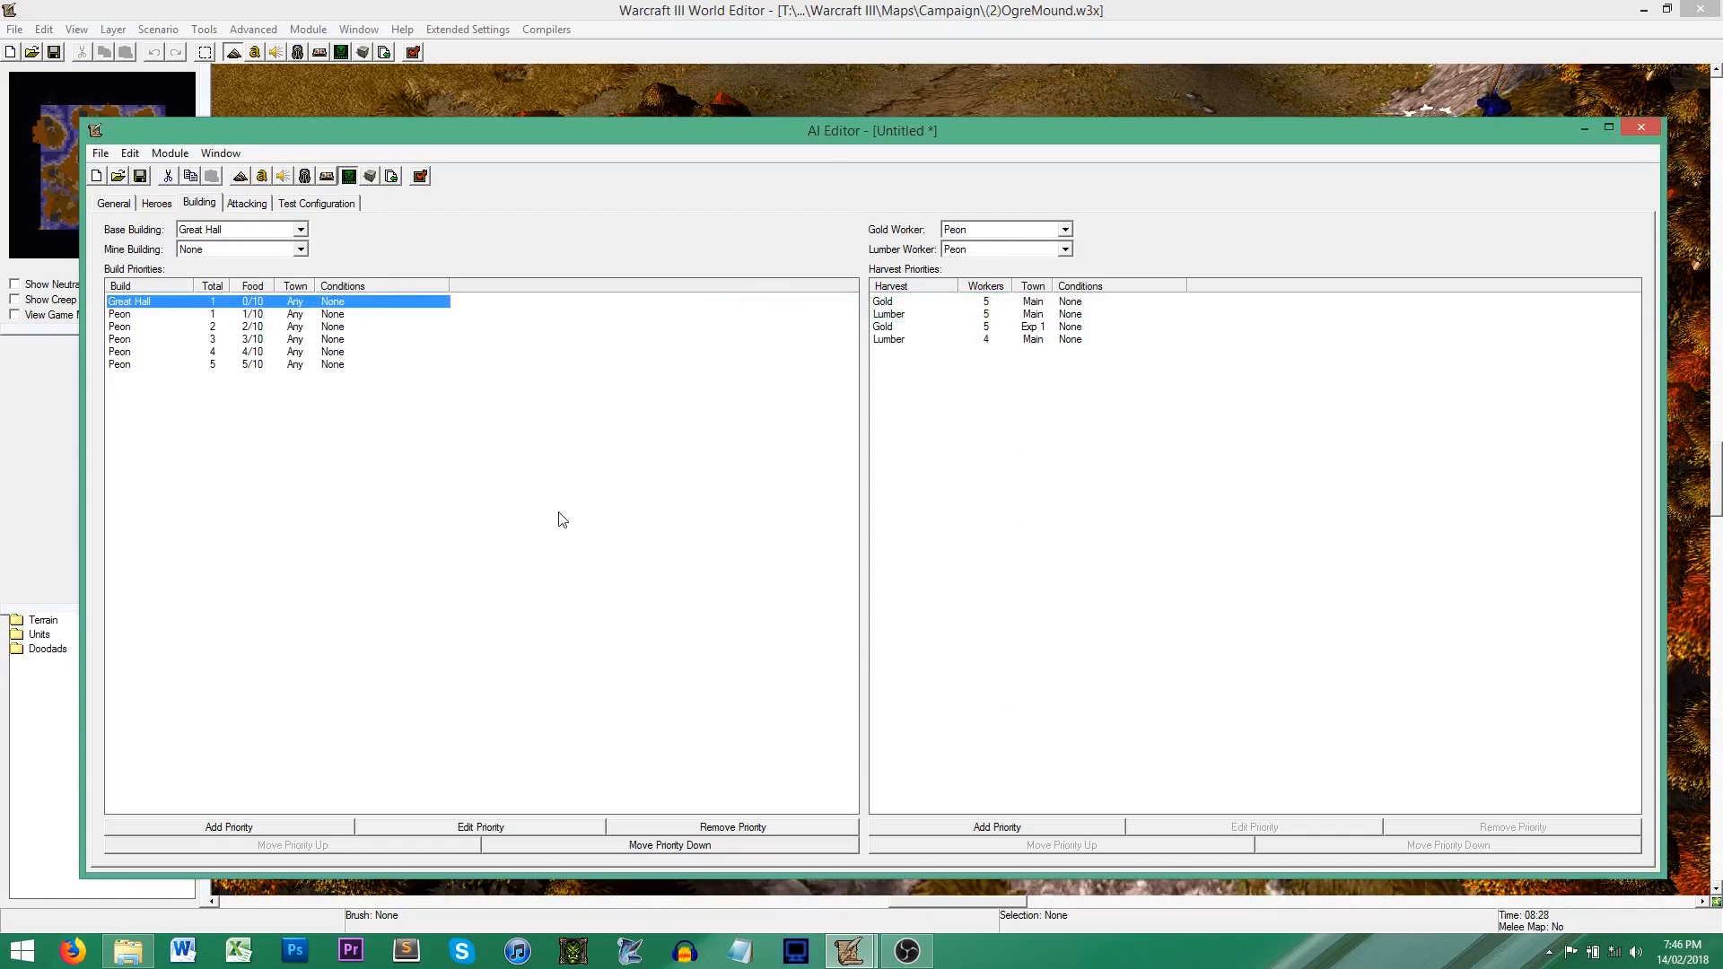
click(468, 480)
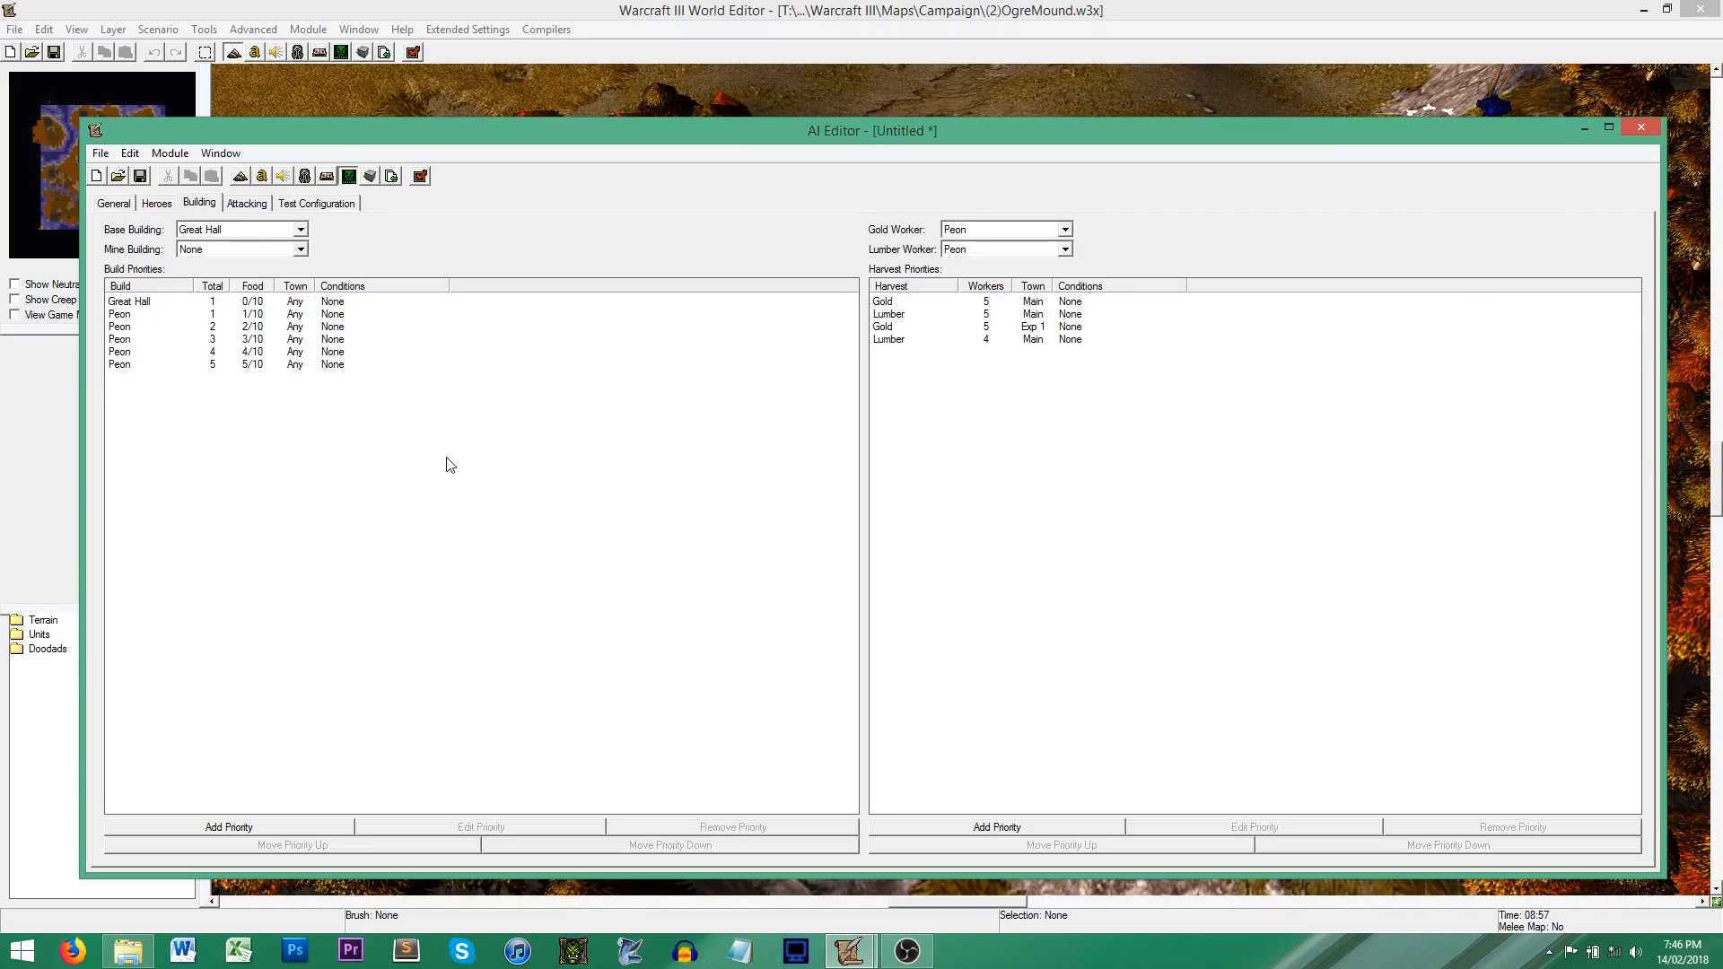
Step: Check the build type and available races for the first Peon build priority, leaving it as it is
double_click(127, 314)
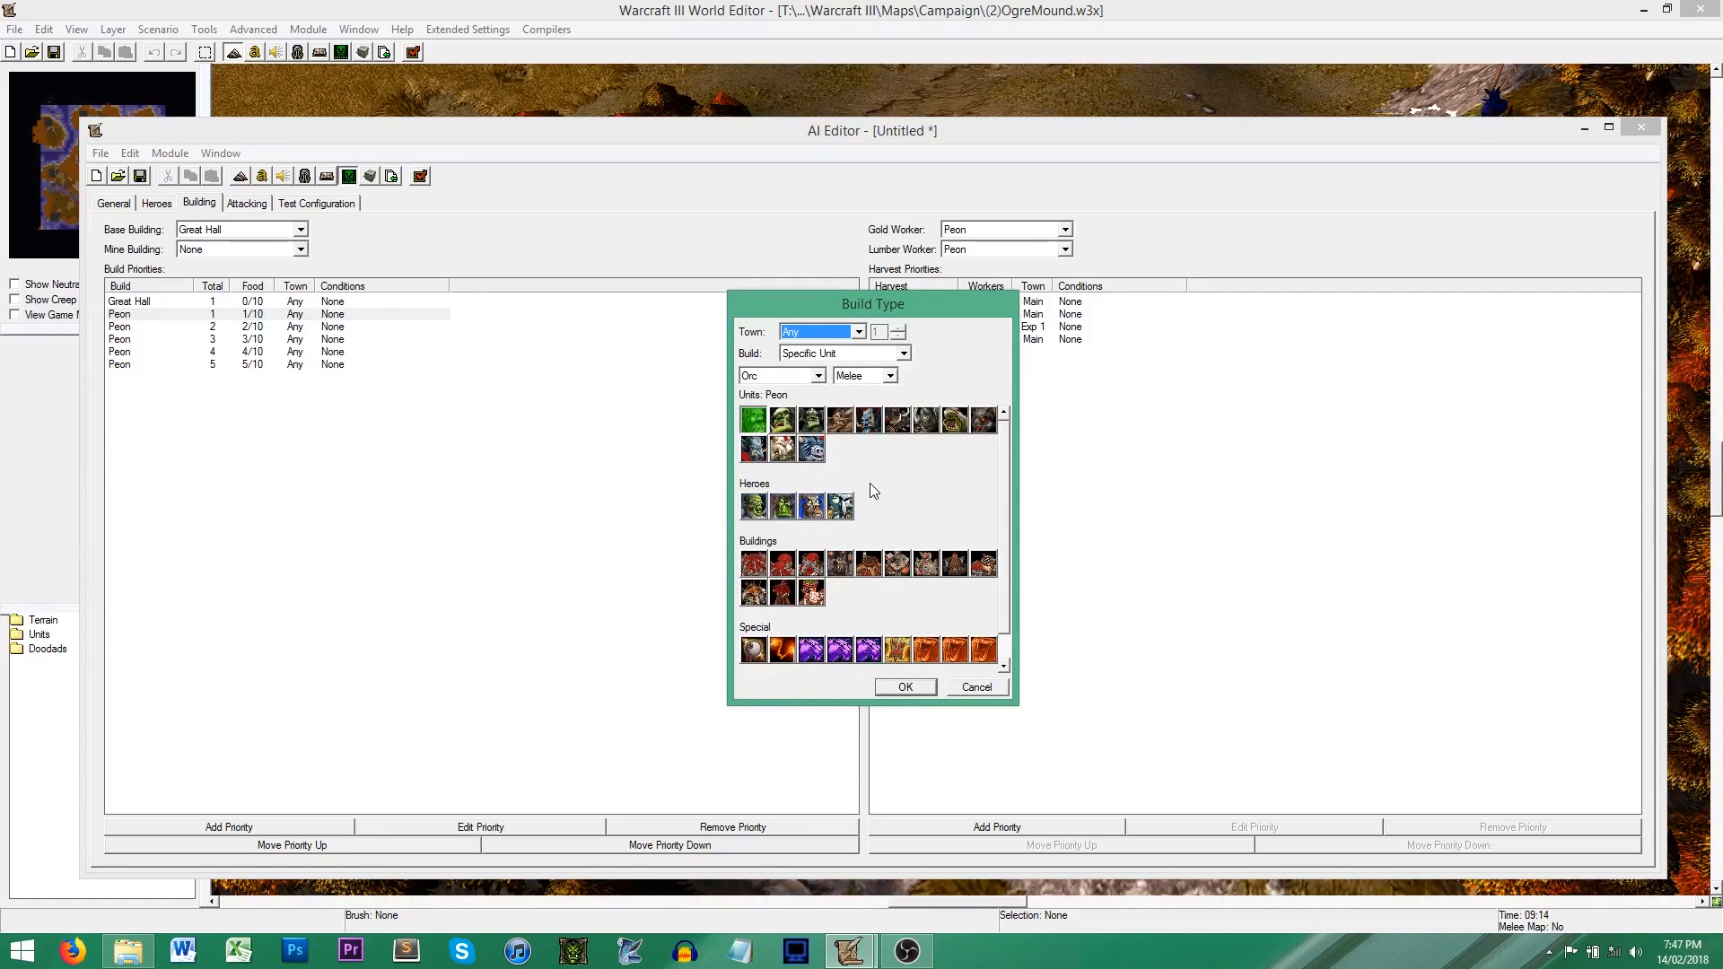
click(791, 377)
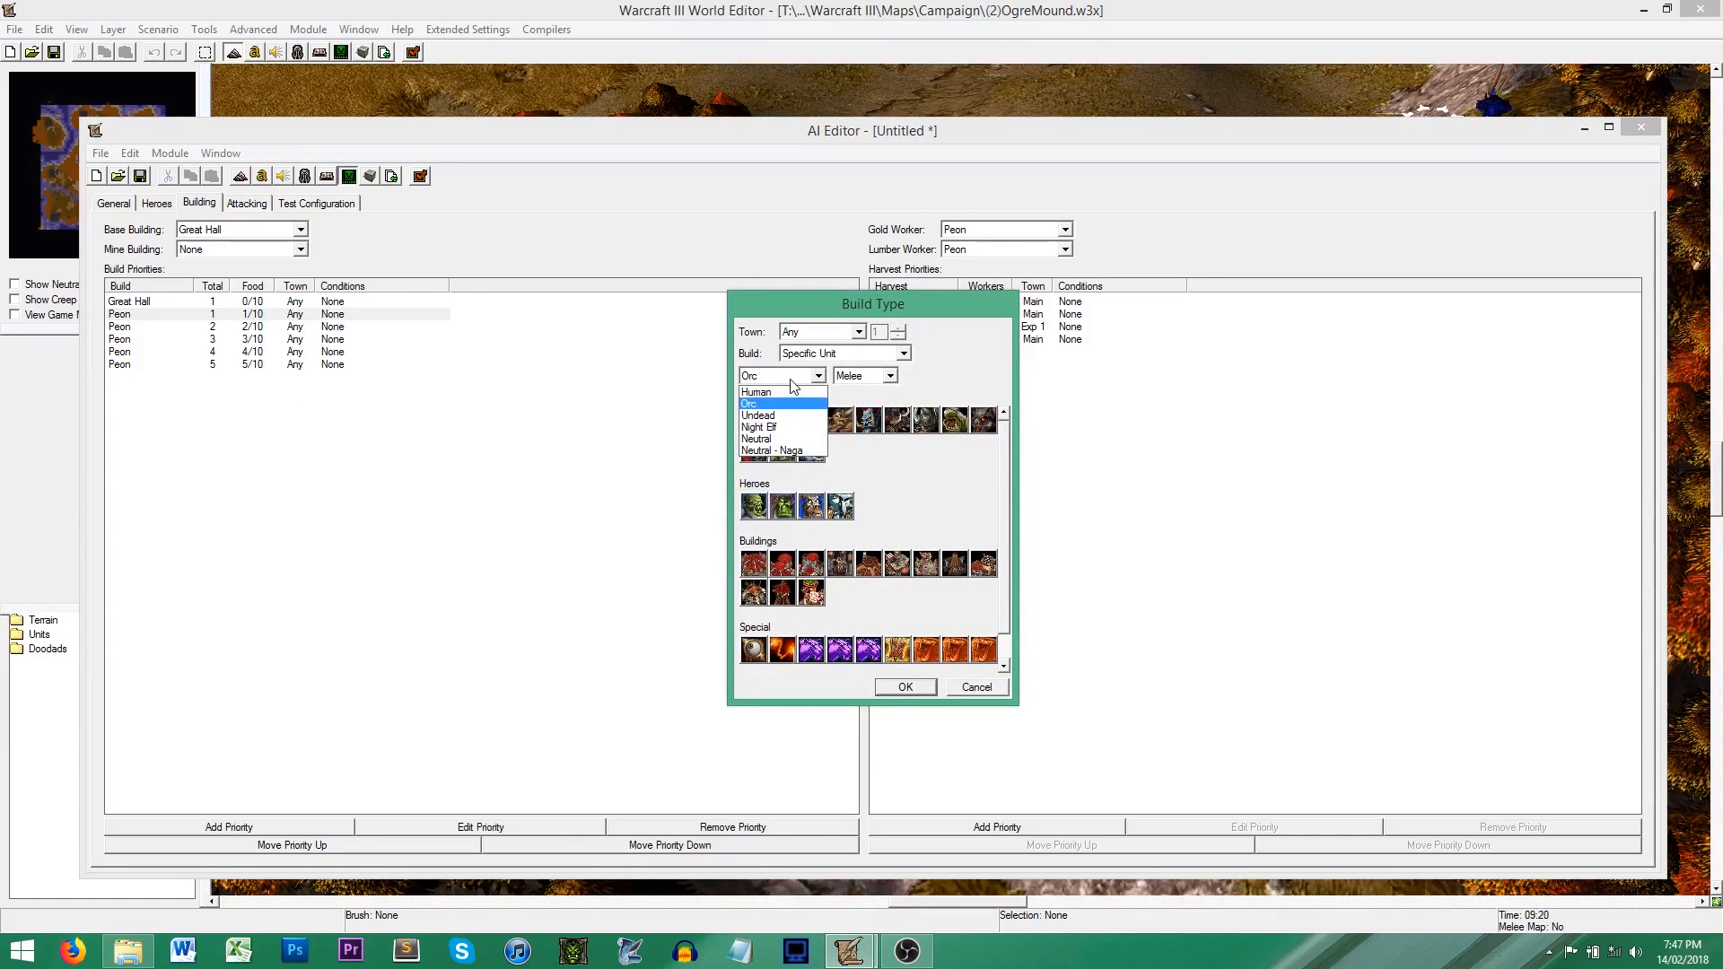
click(990, 474)
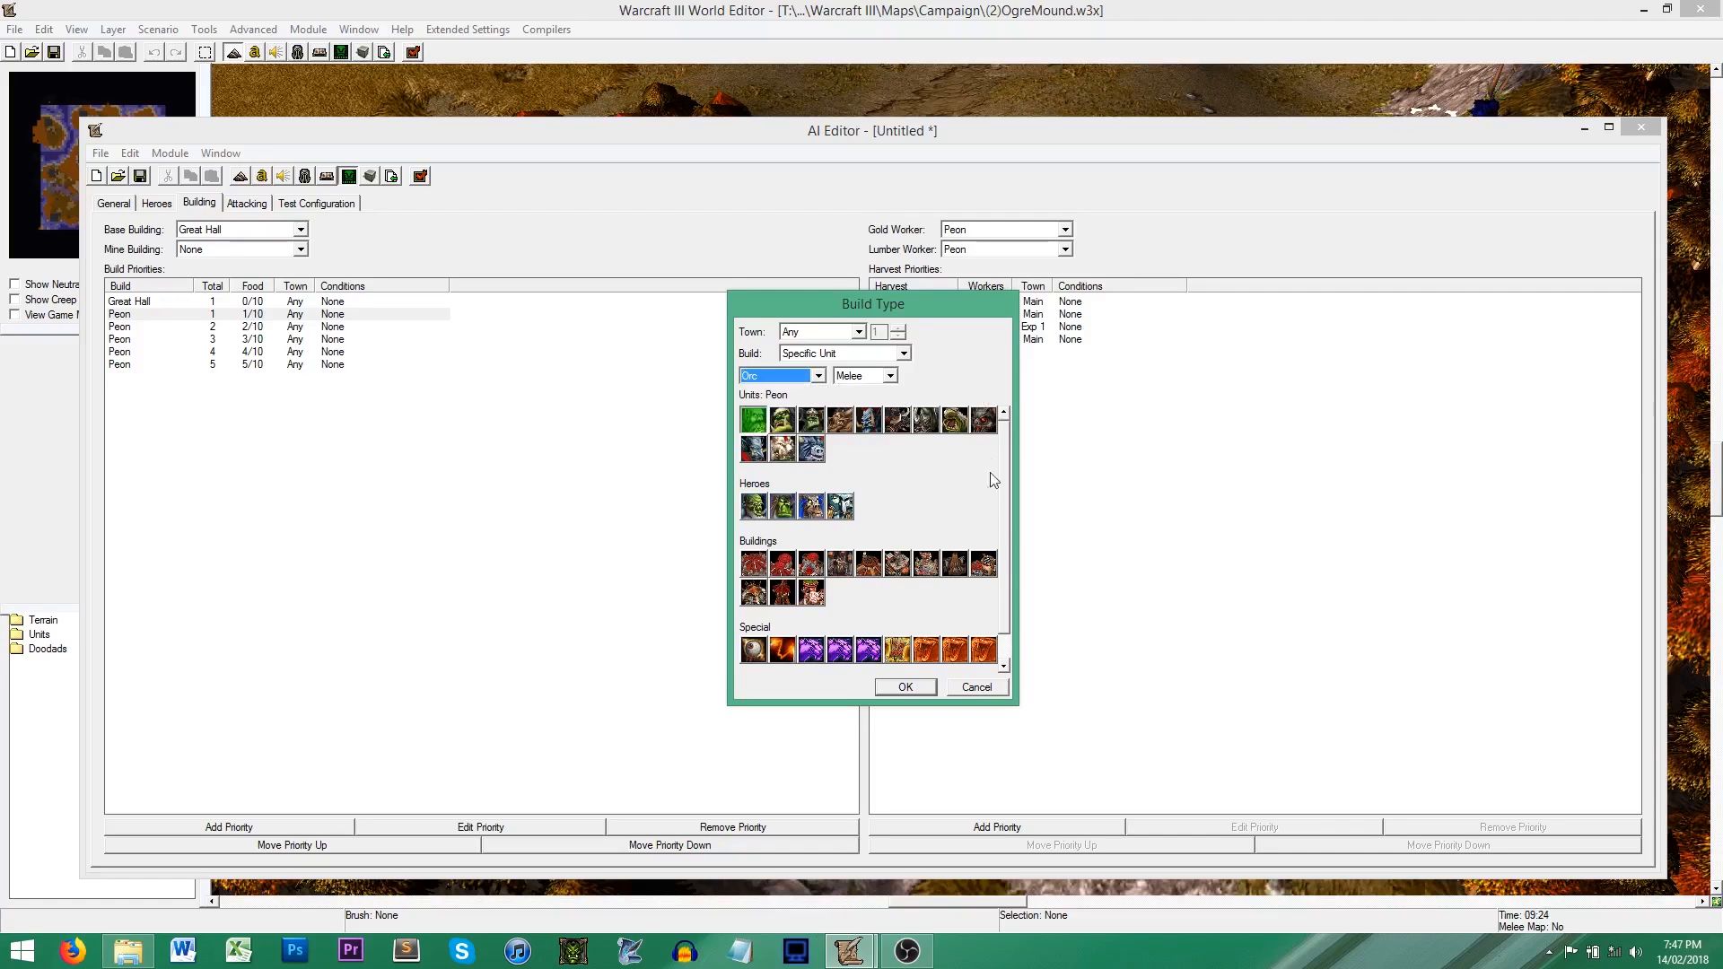
click(980, 686)
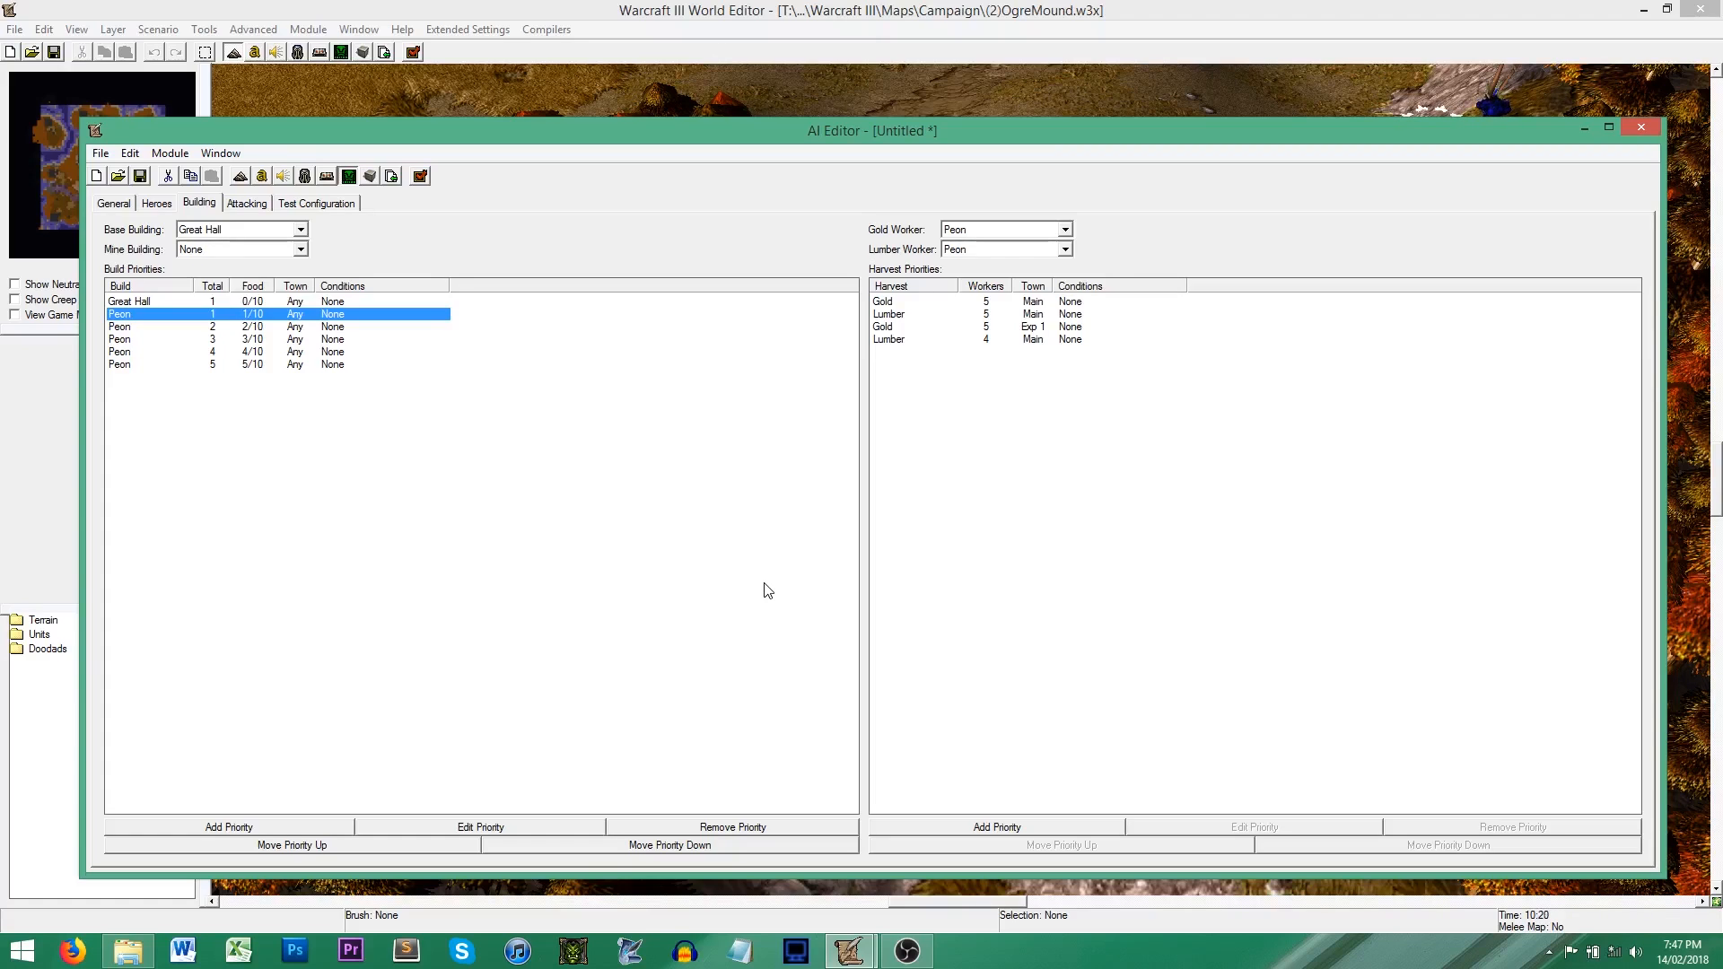
Step: Return to the AI's general settings, then open the Object Editor and view the custom unit Peasant Two
click(126, 205)
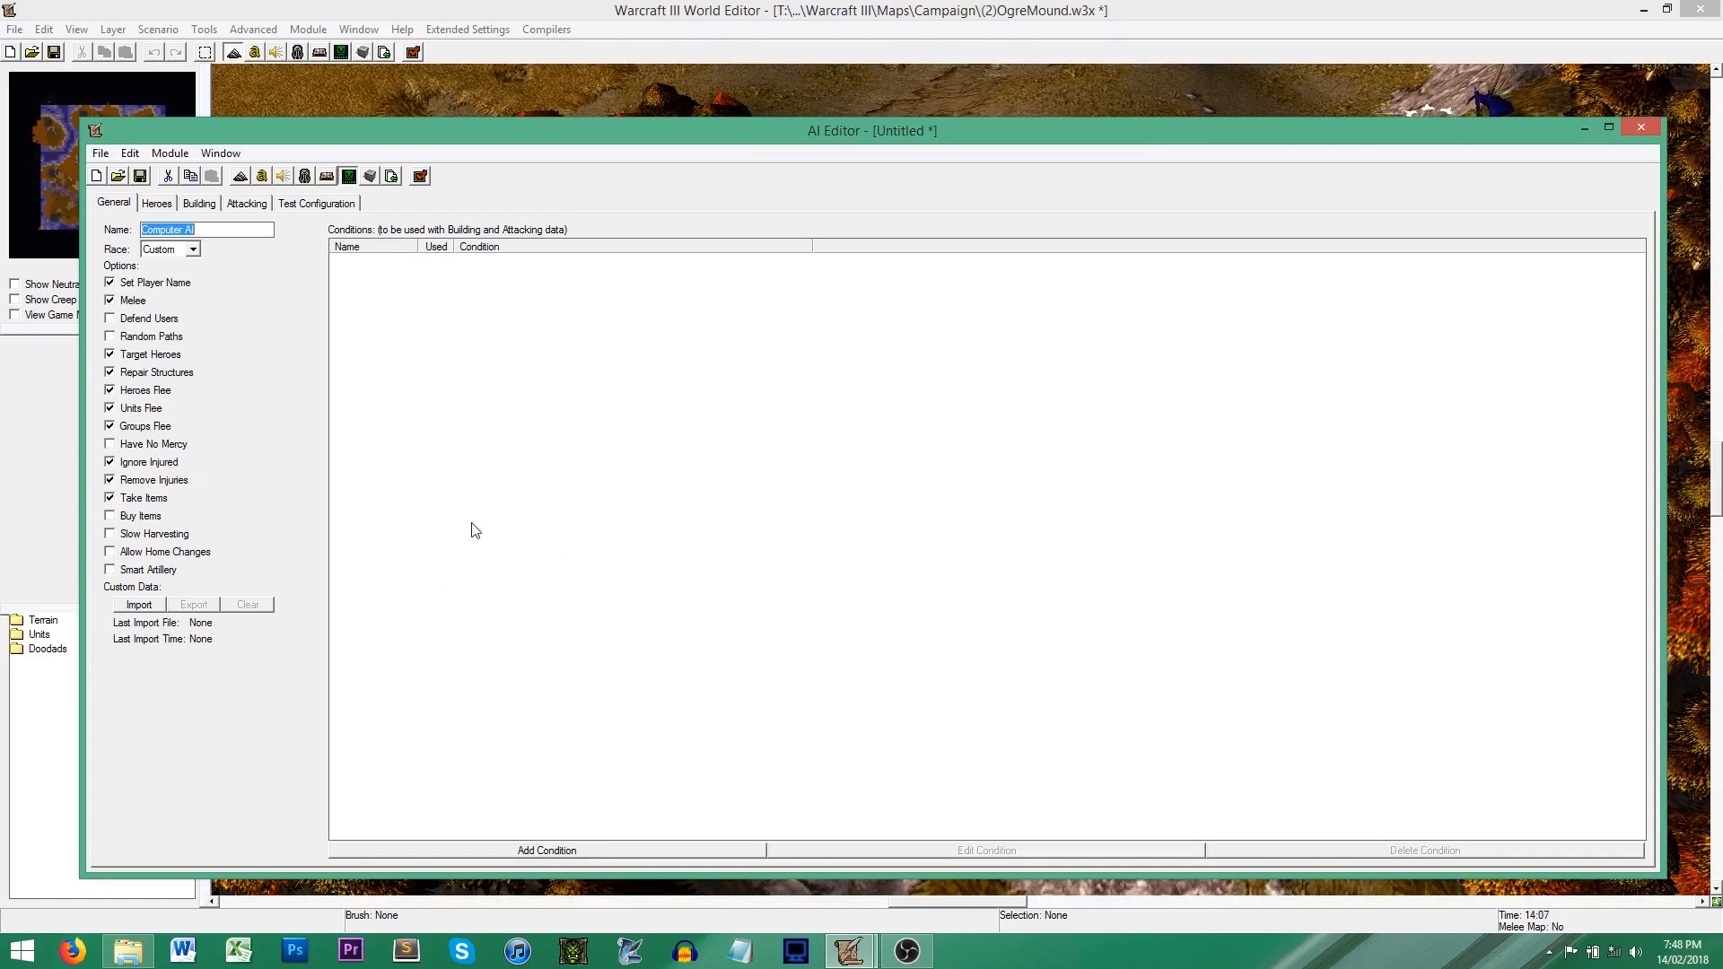
click(289, 102)
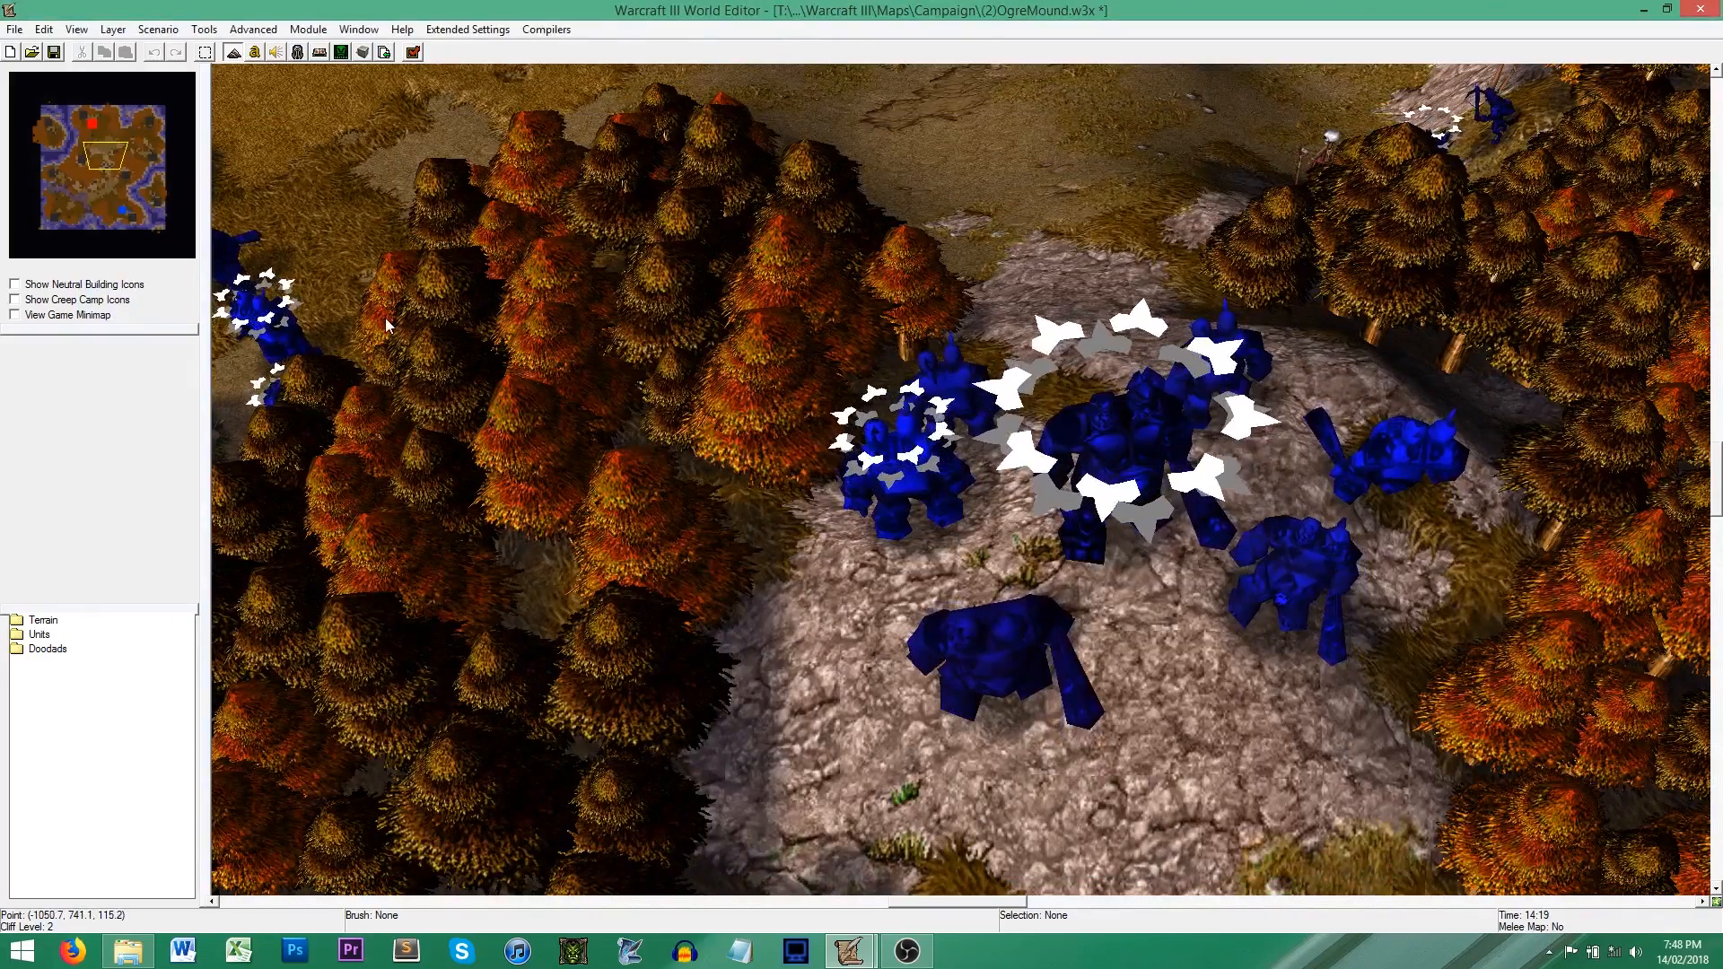
click(297, 52)
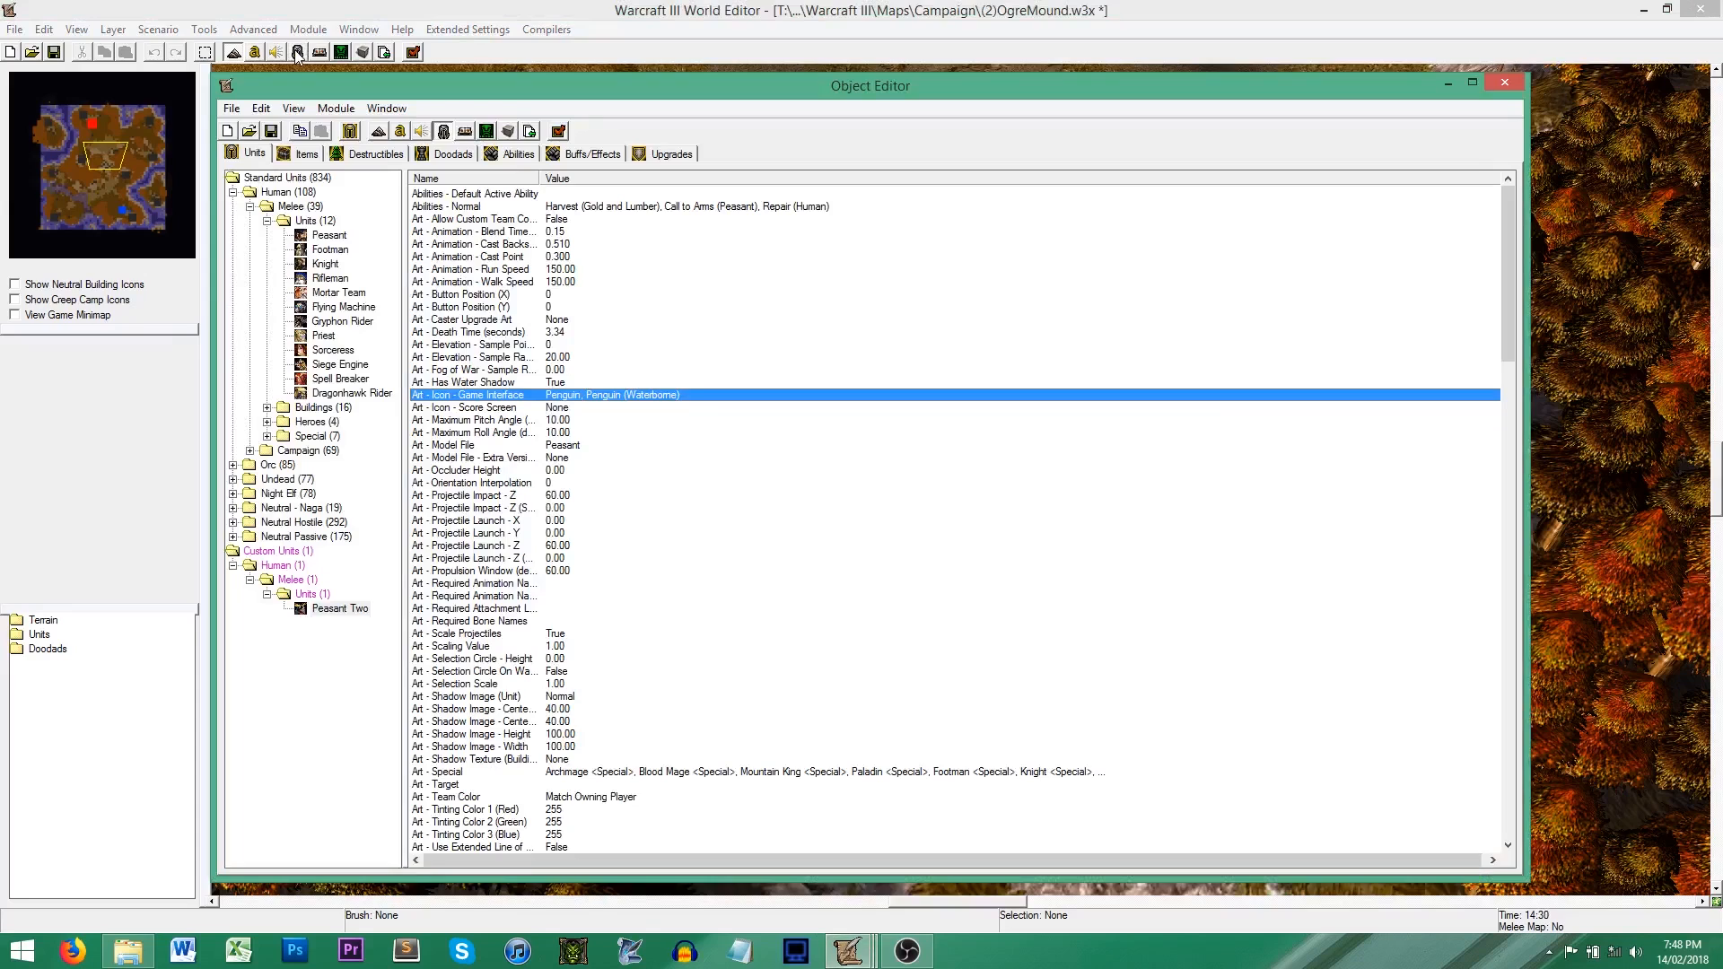
click(340, 608)
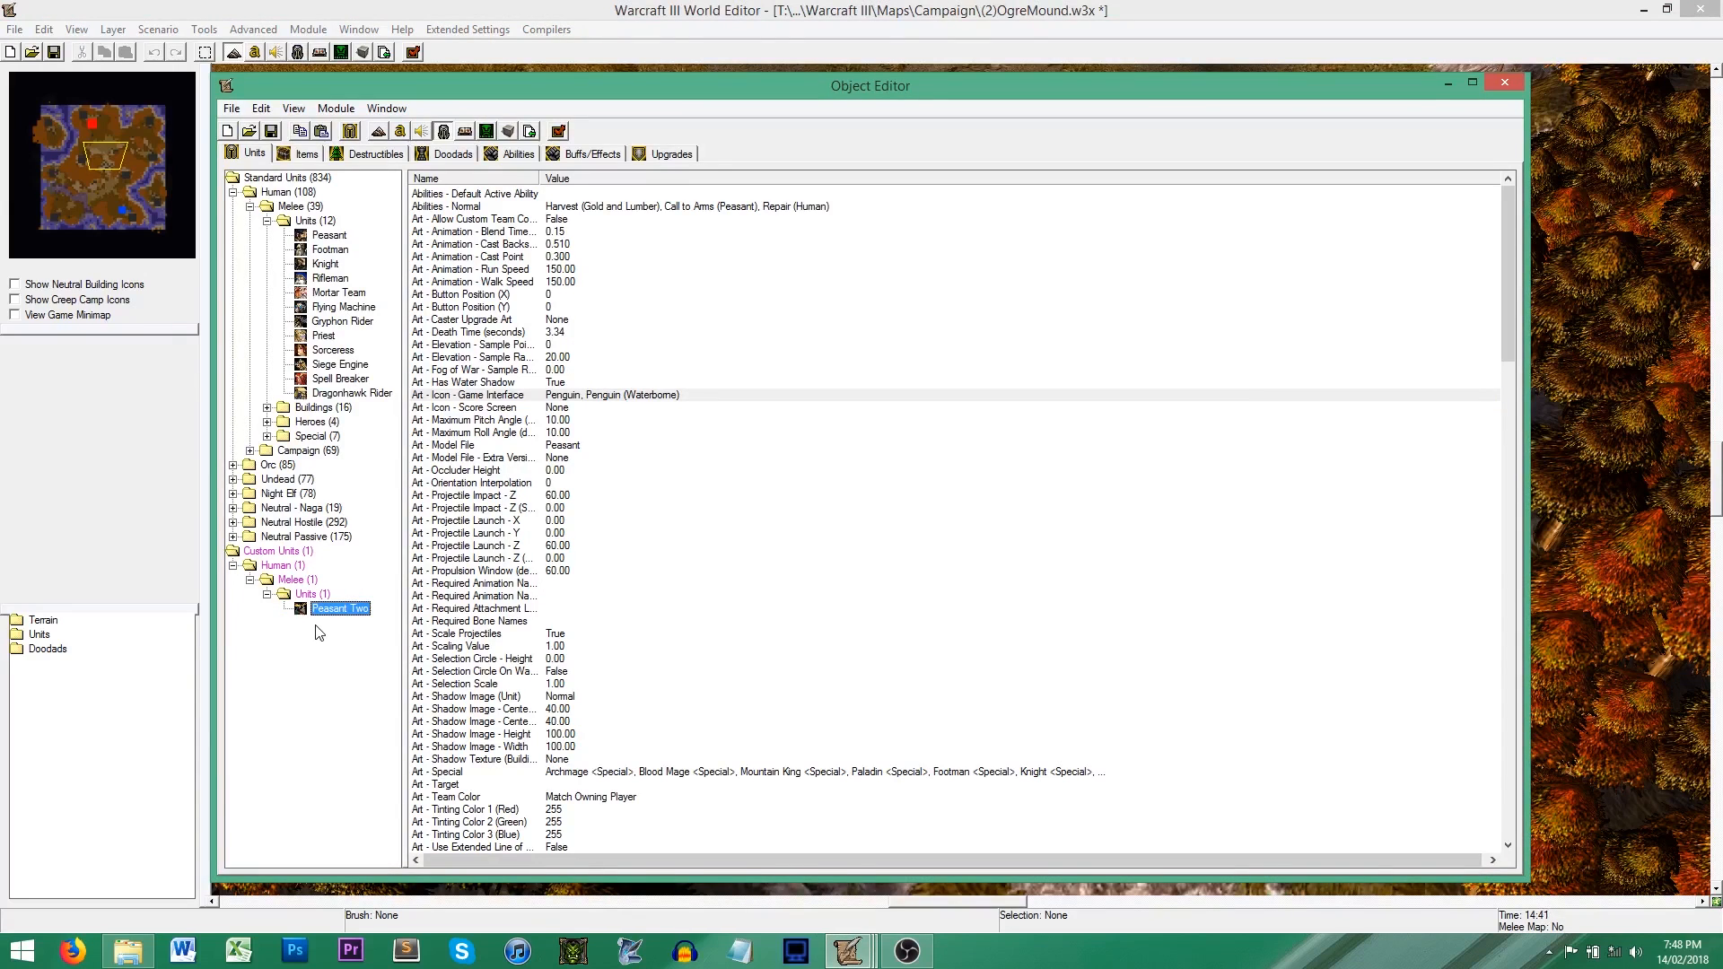
Step: Export all object data to a file named data and close the Object Editor
click(231, 109)
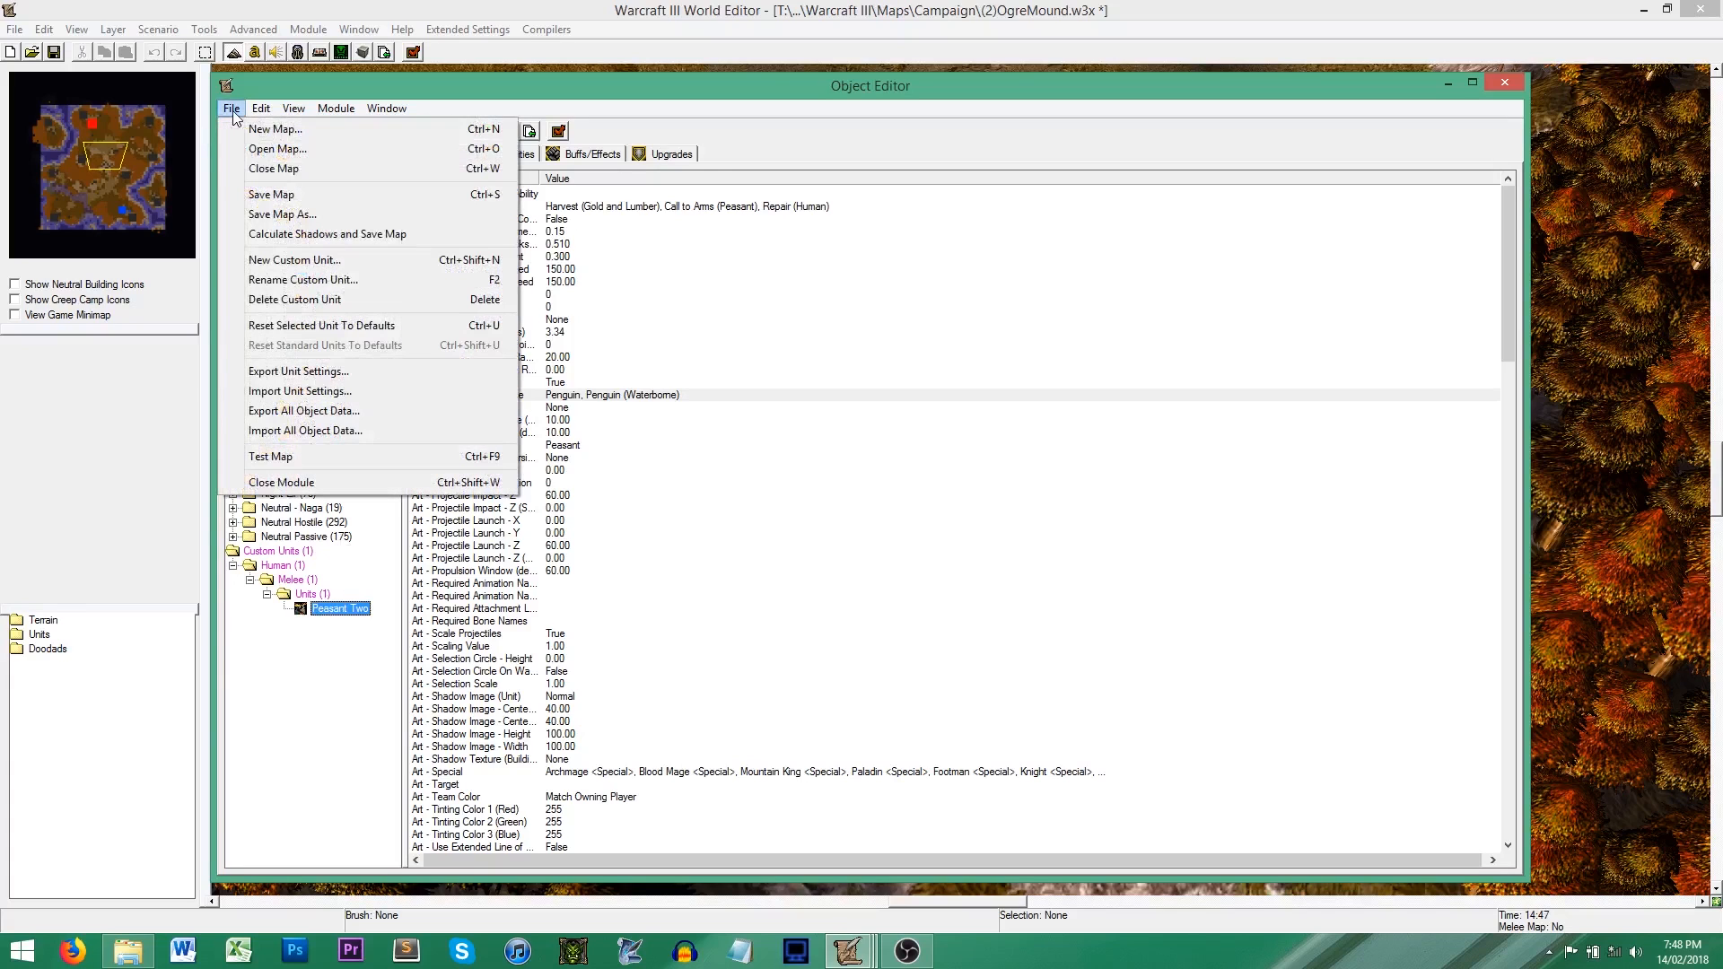
click(342, 415)
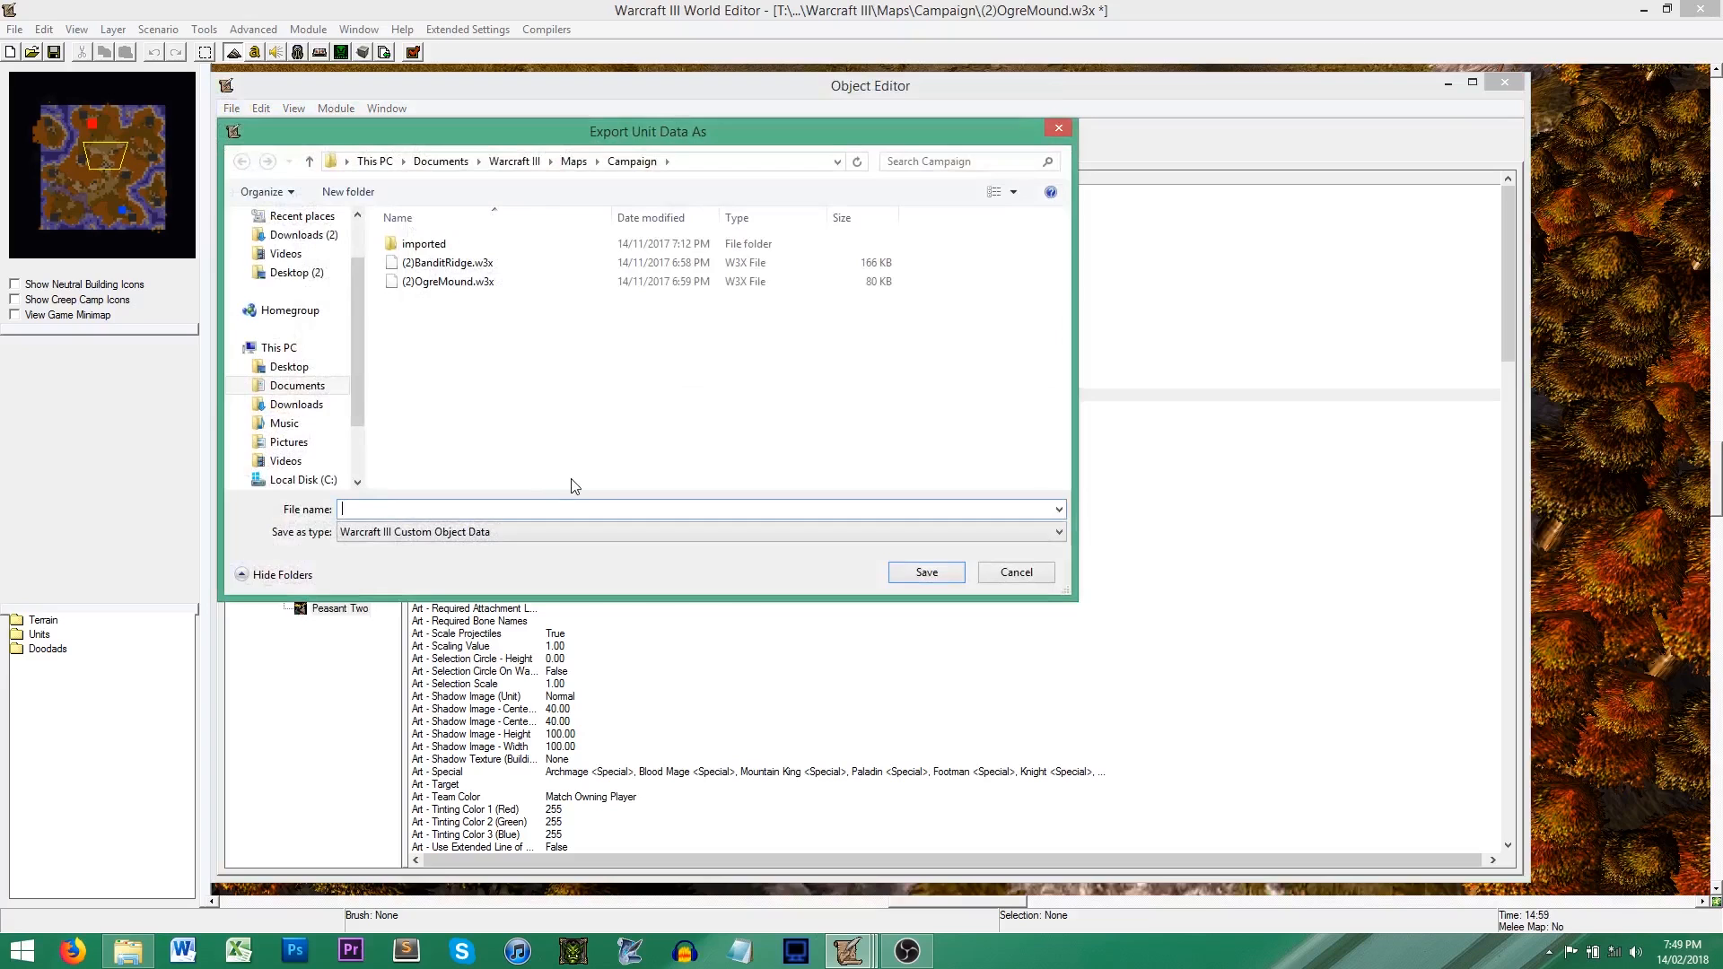
text(data)
click(931, 572)
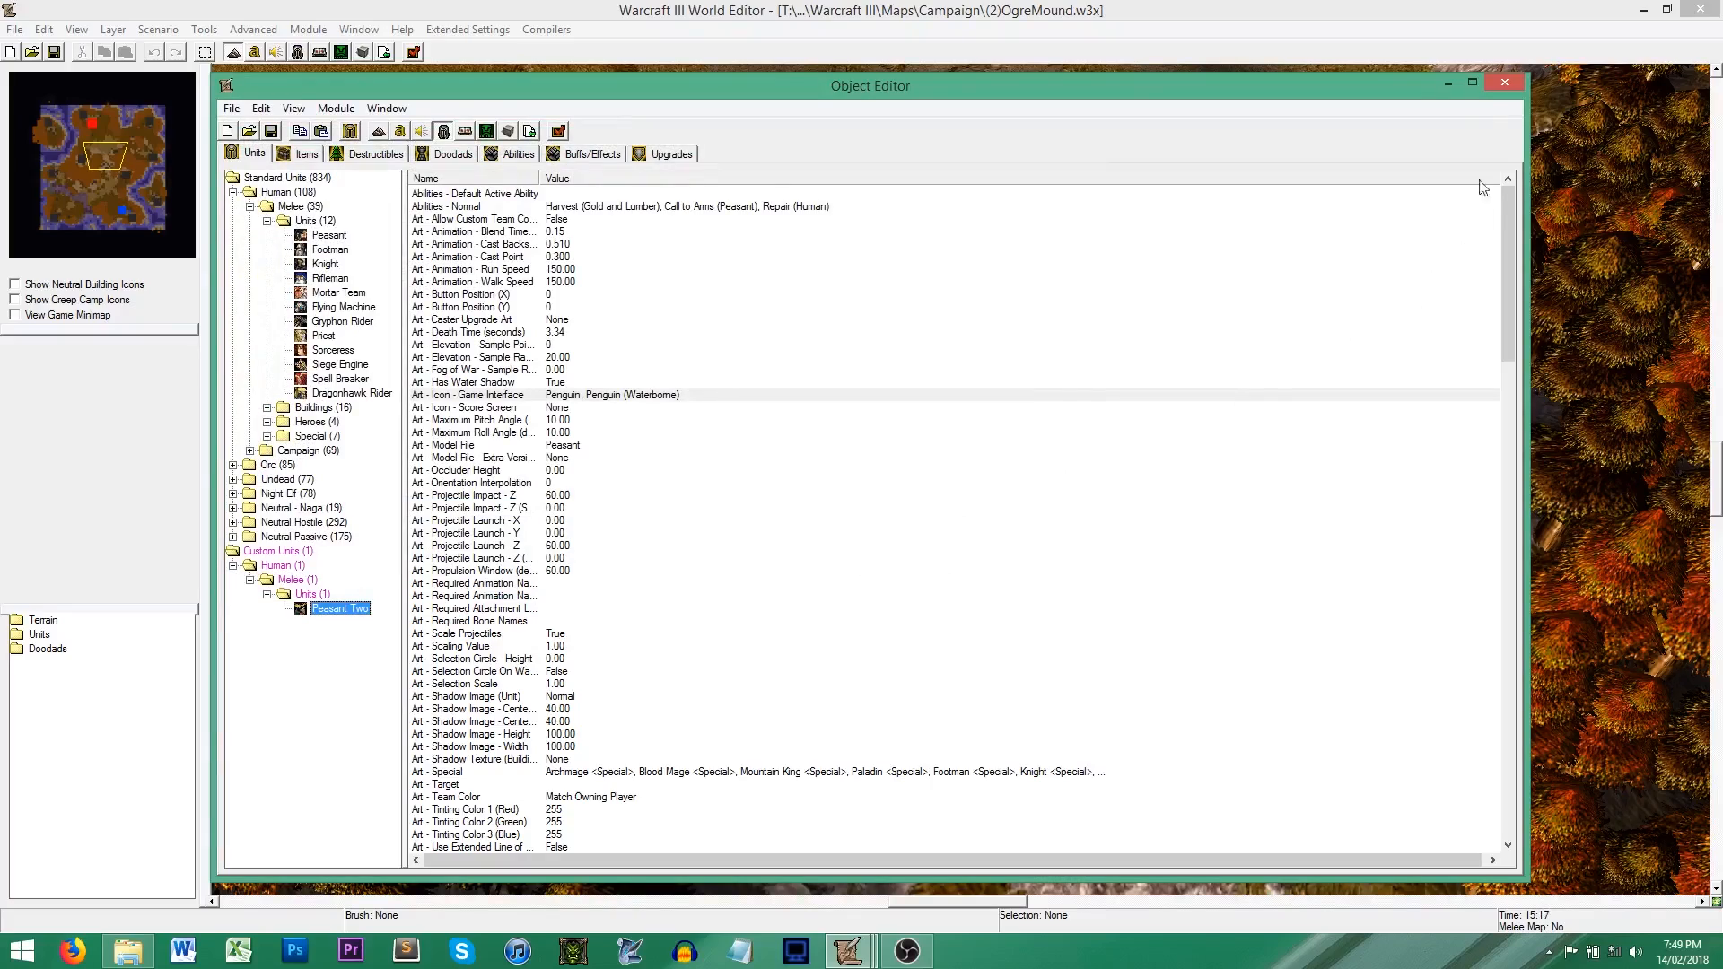
click(1505, 83)
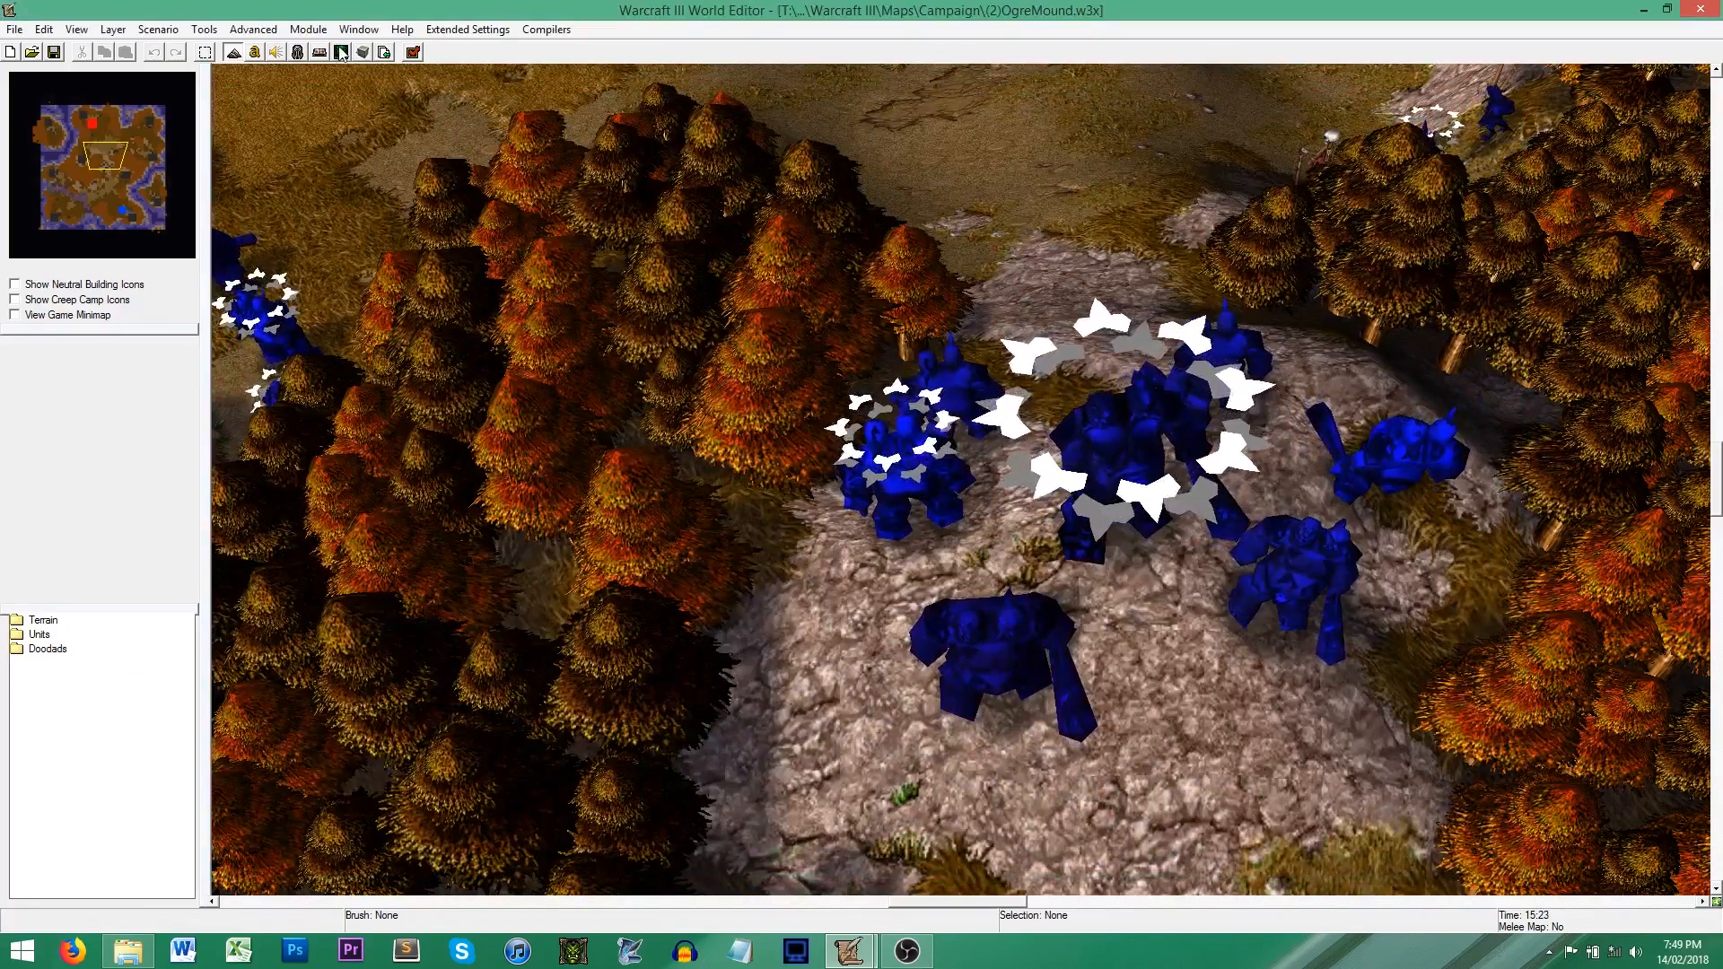
Step: Reopen the AI Editor and import data.w3o as the AI's custom data
click(341, 52)
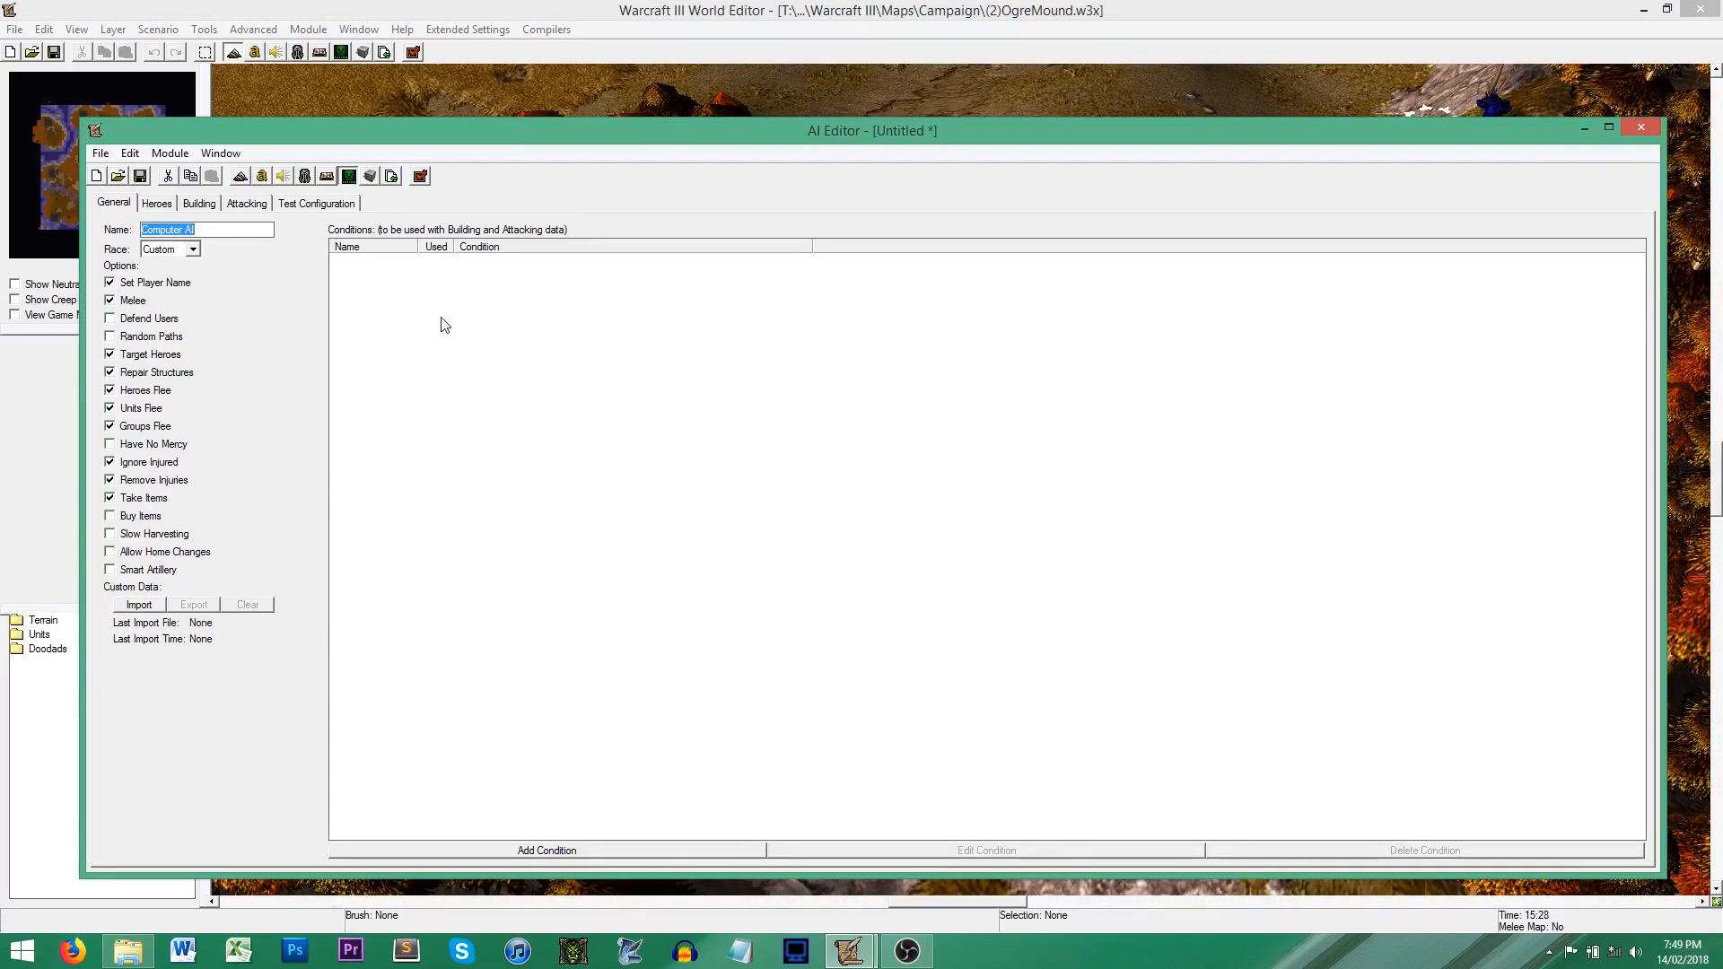
click(144, 606)
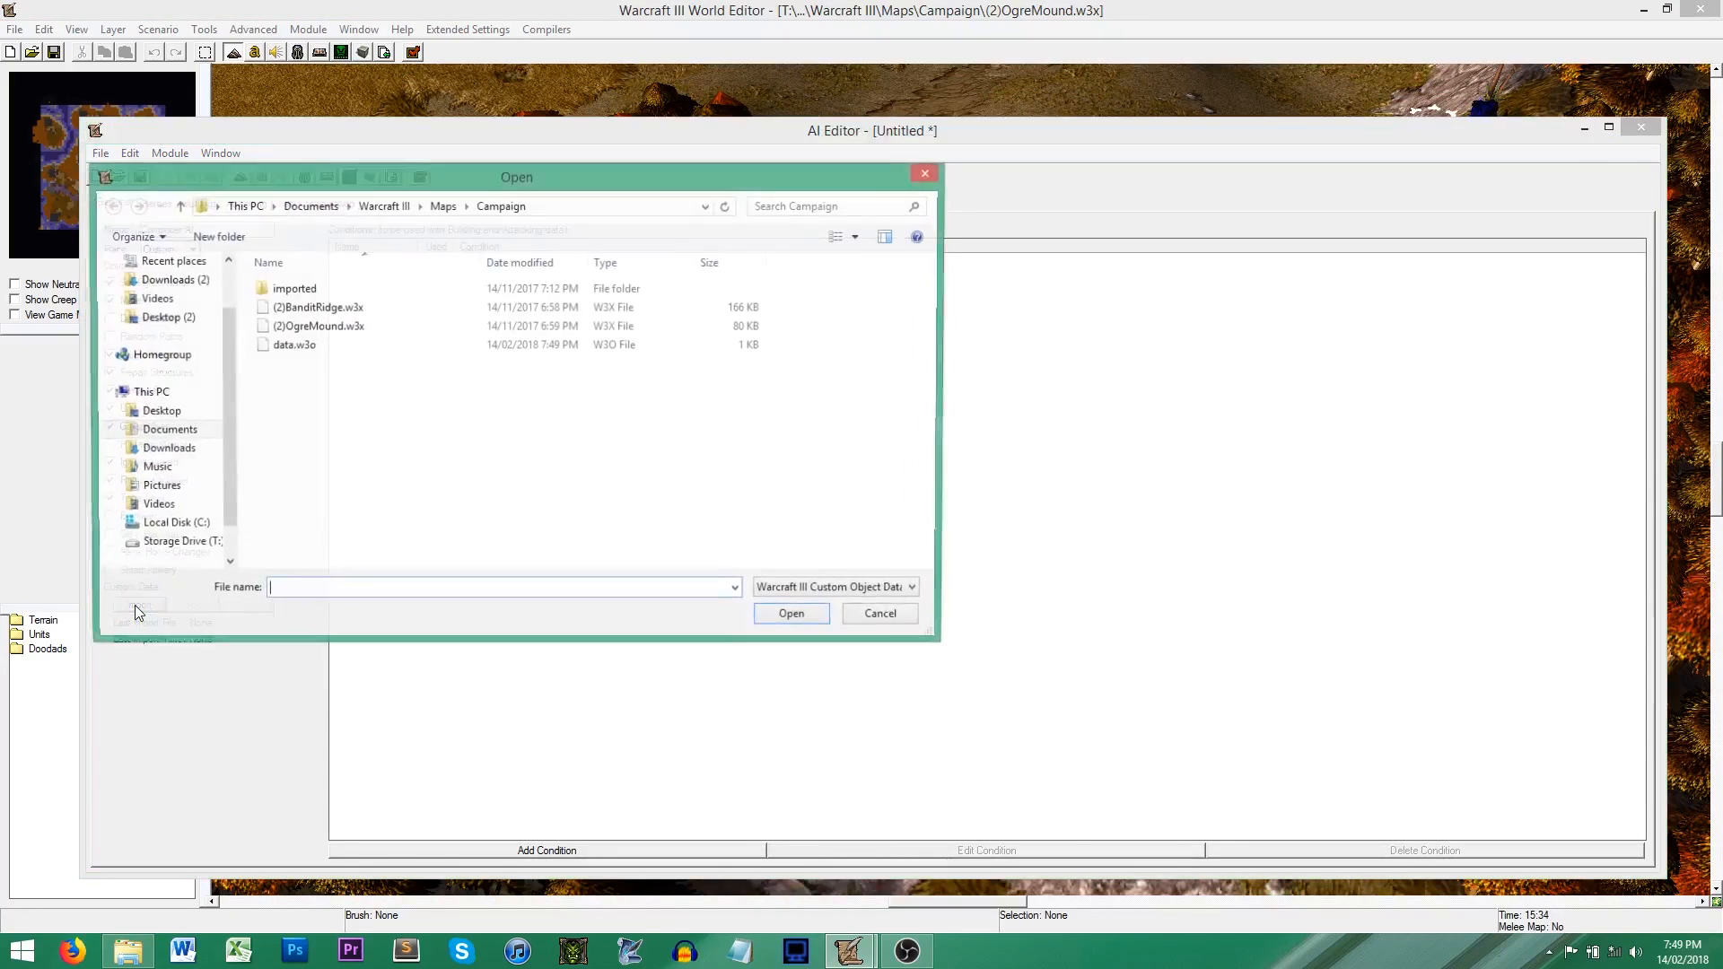
click(312, 350)
double_click(312, 350)
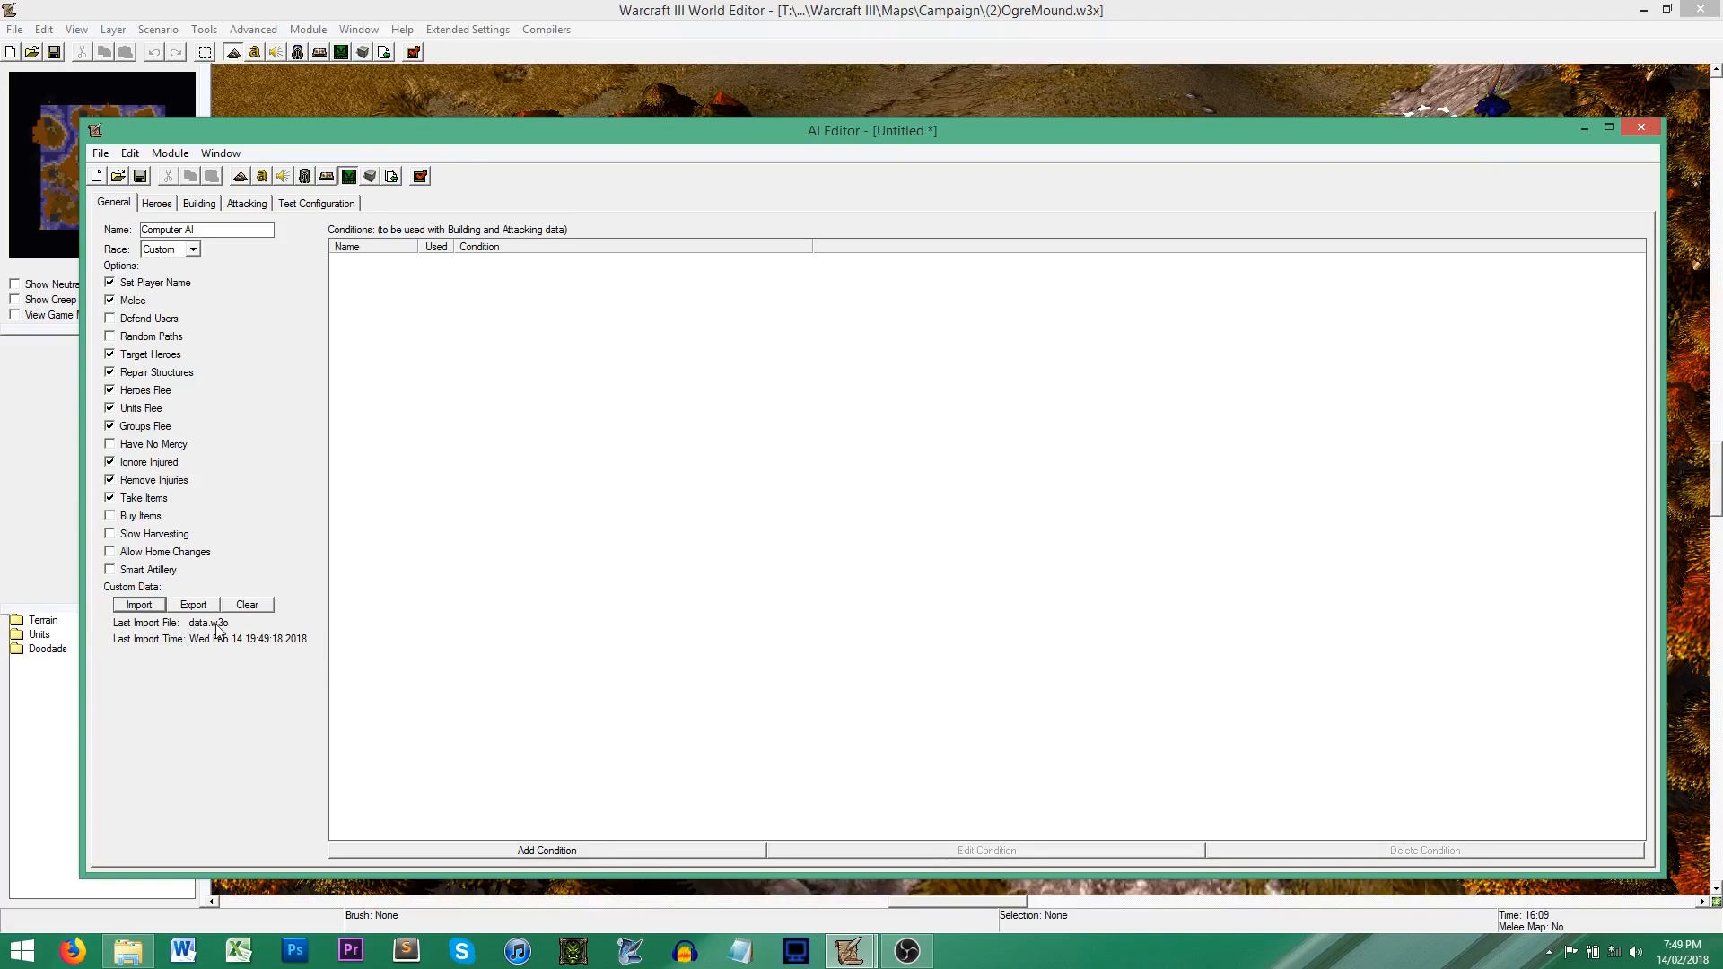
Step: Look at the custom Human units available for a new build priority, without adding one
click(201, 205)
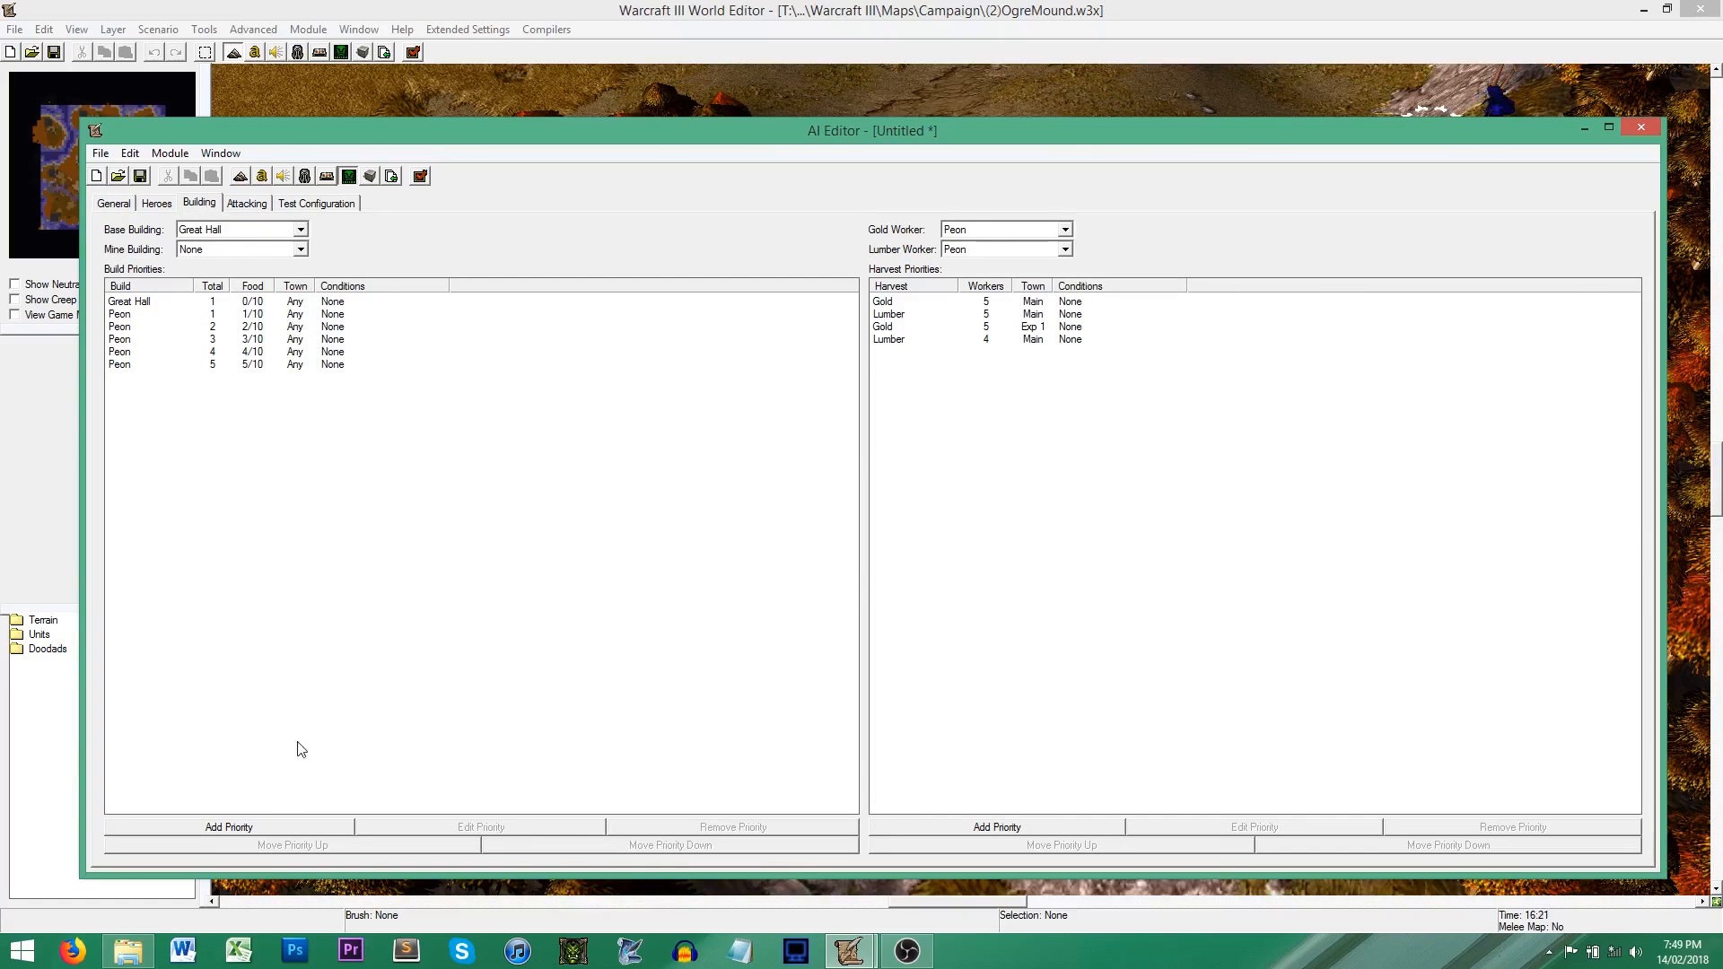
click(266, 828)
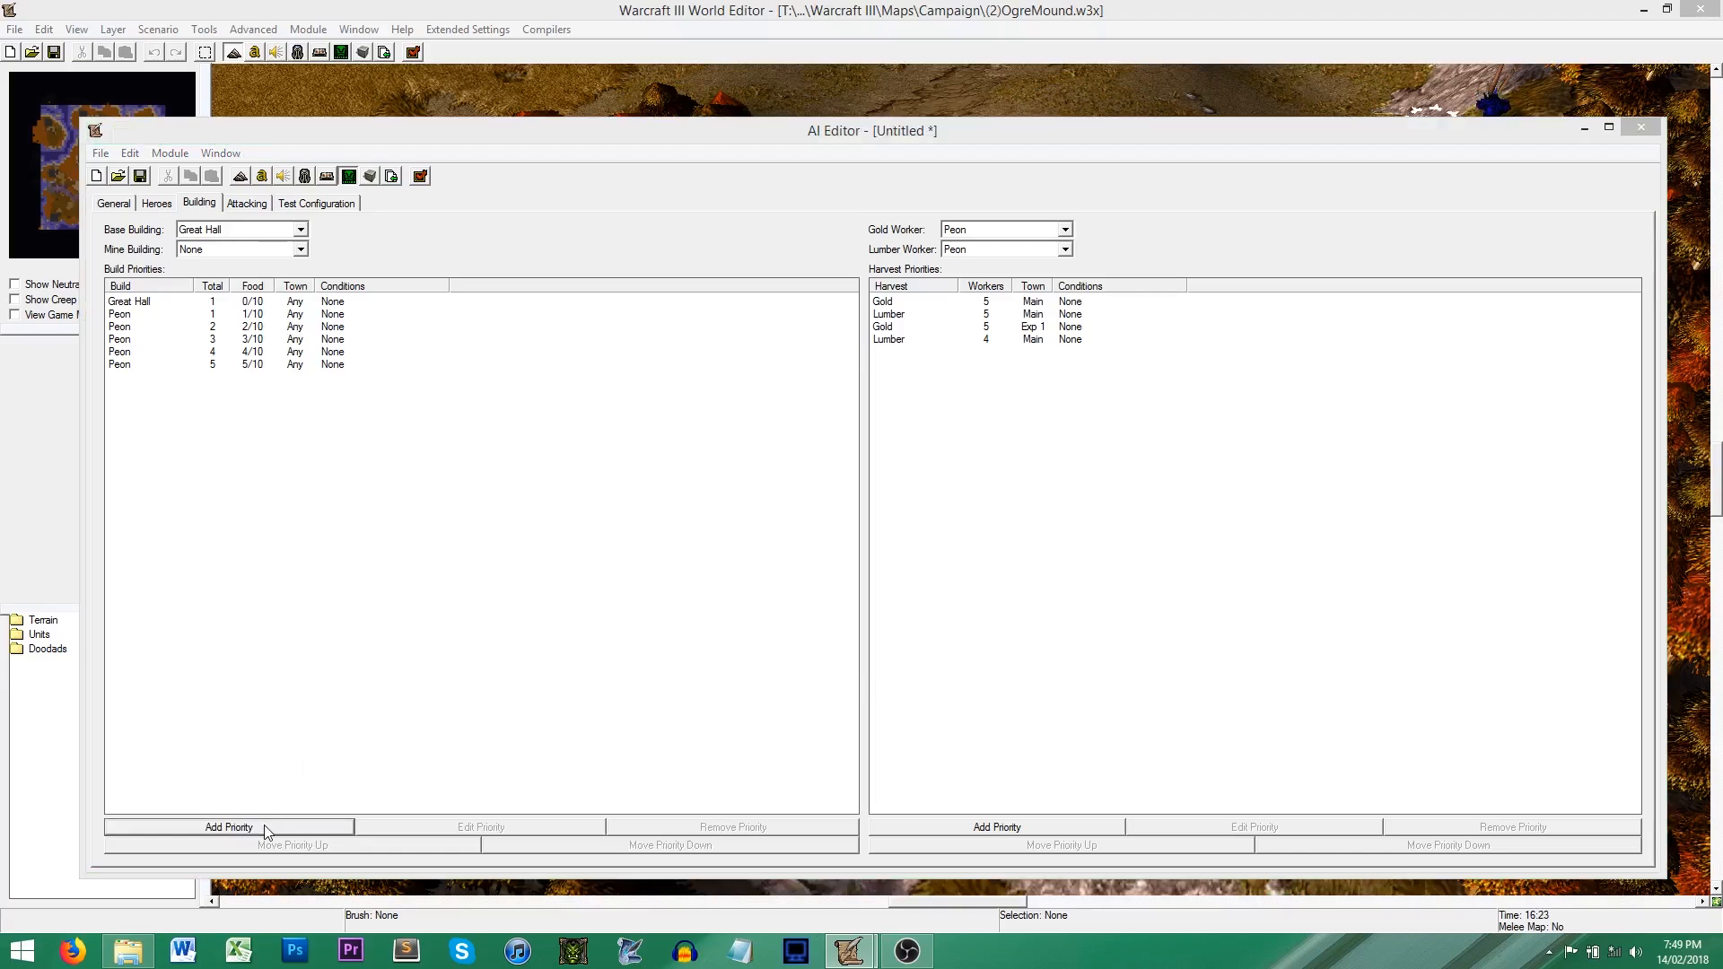
click(864, 376)
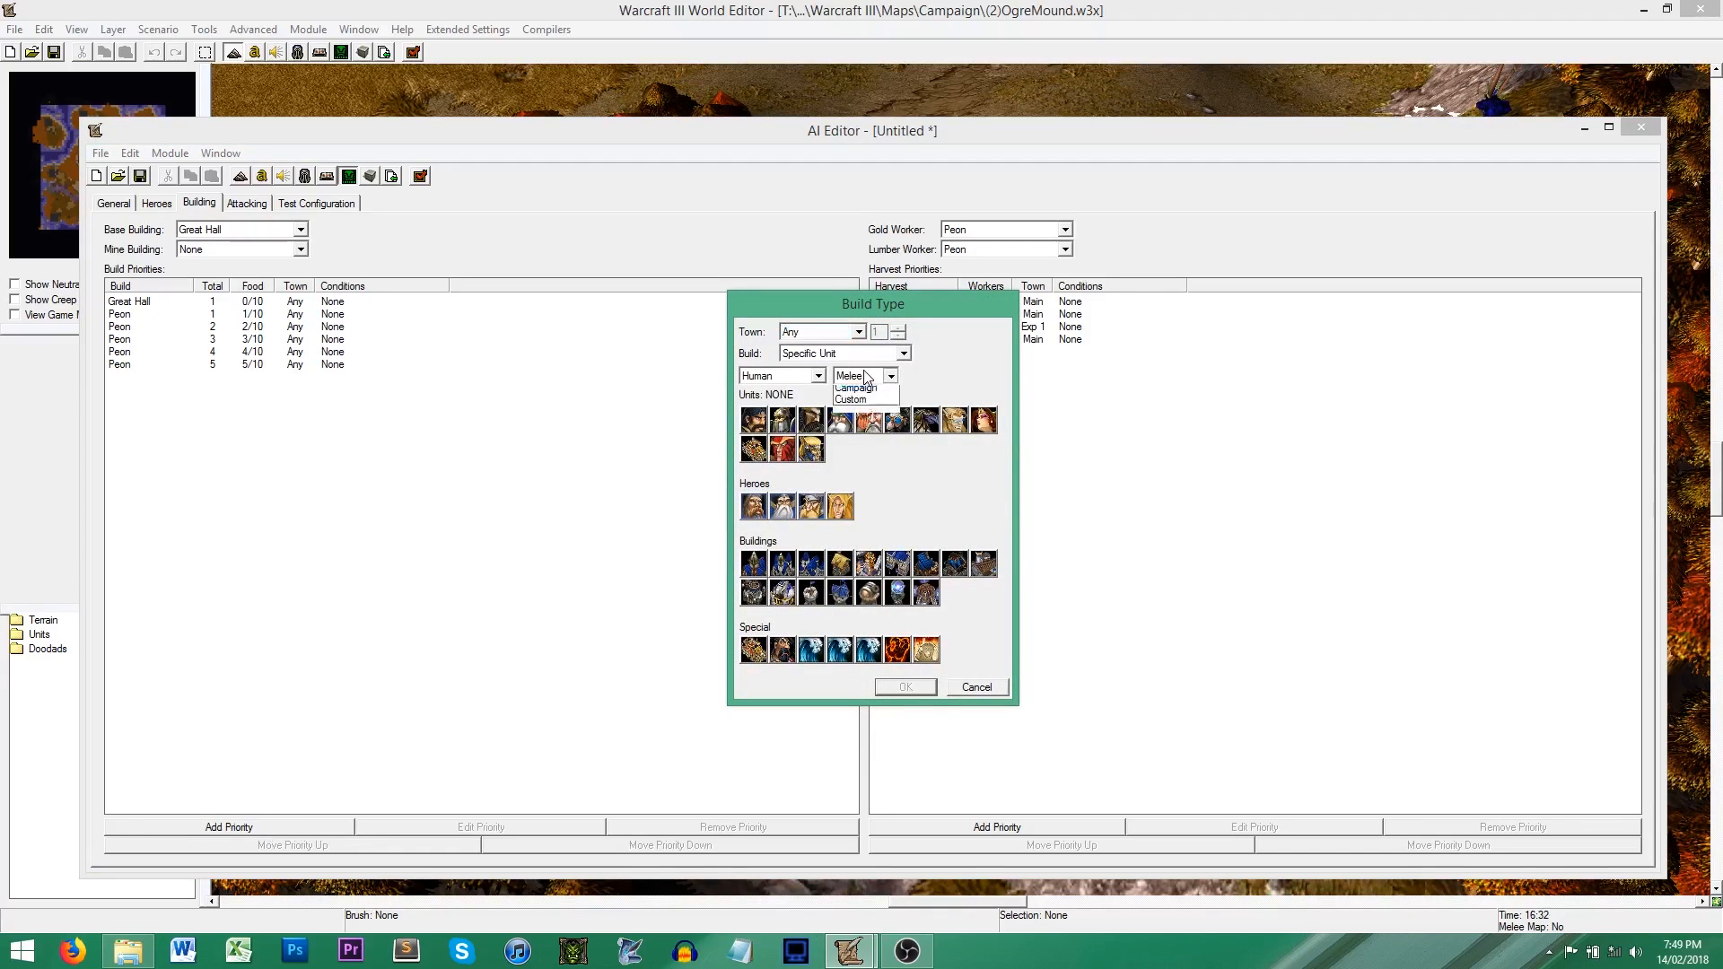
click(857, 396)
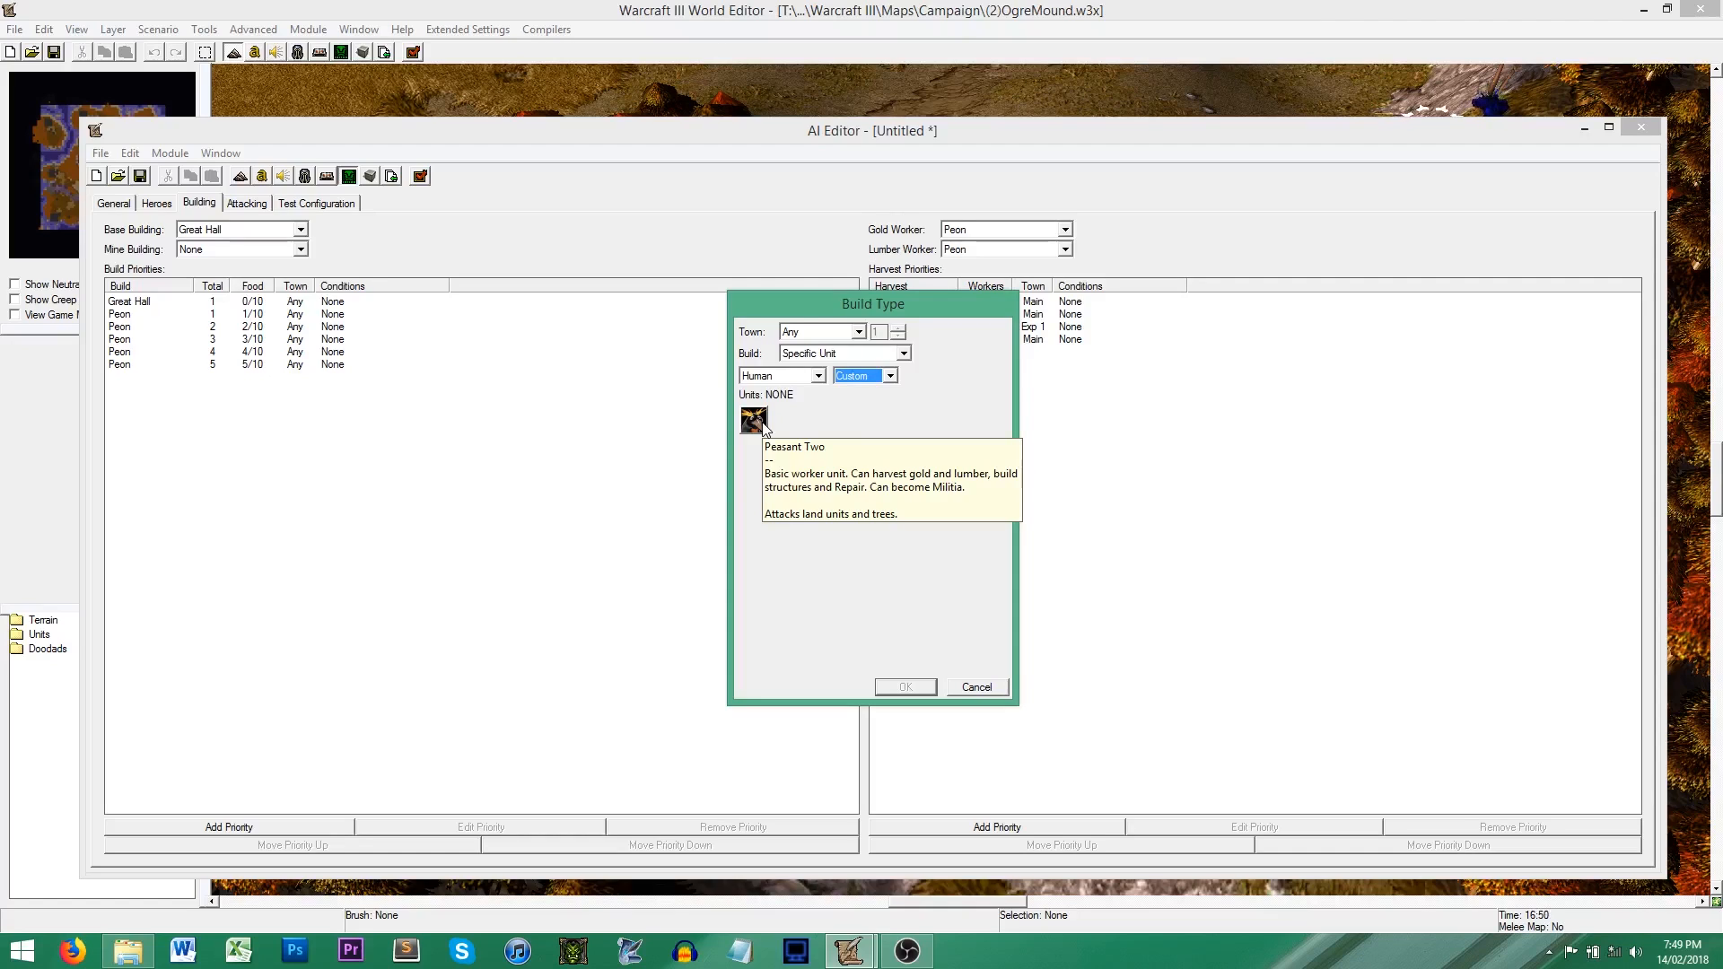
click(976, 687)
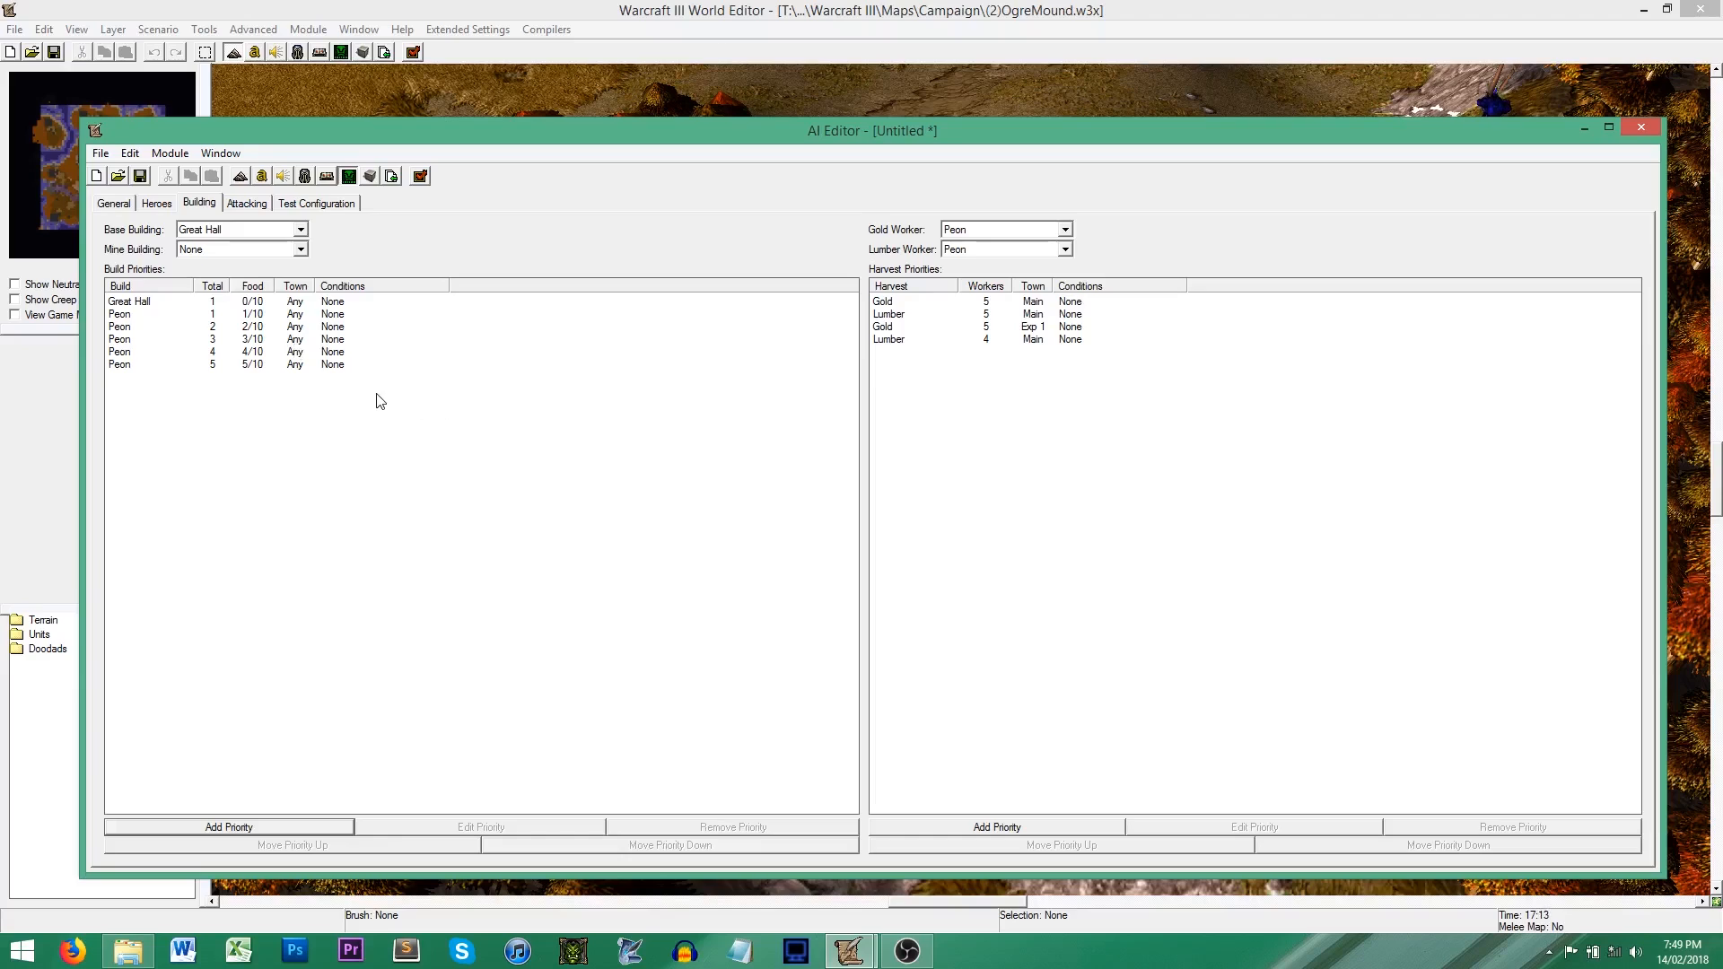
Step: Add the Orc Altar of Storms as a build priority after the last Peon
click(143, 305)
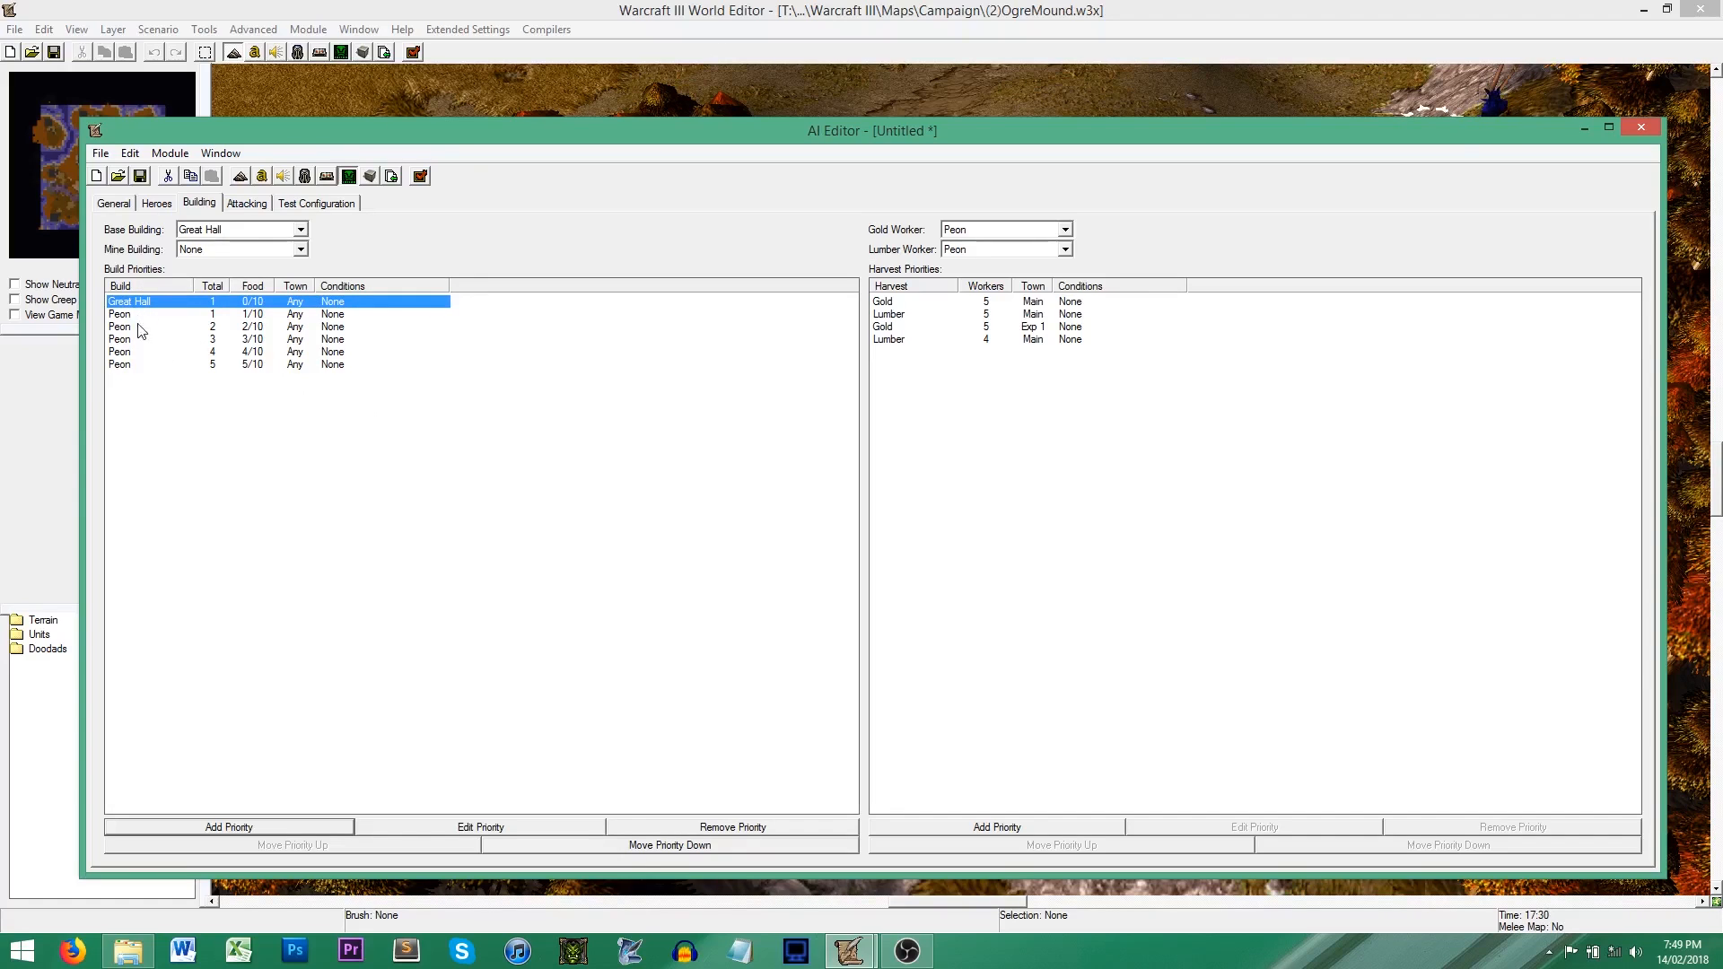
click(147, 367)
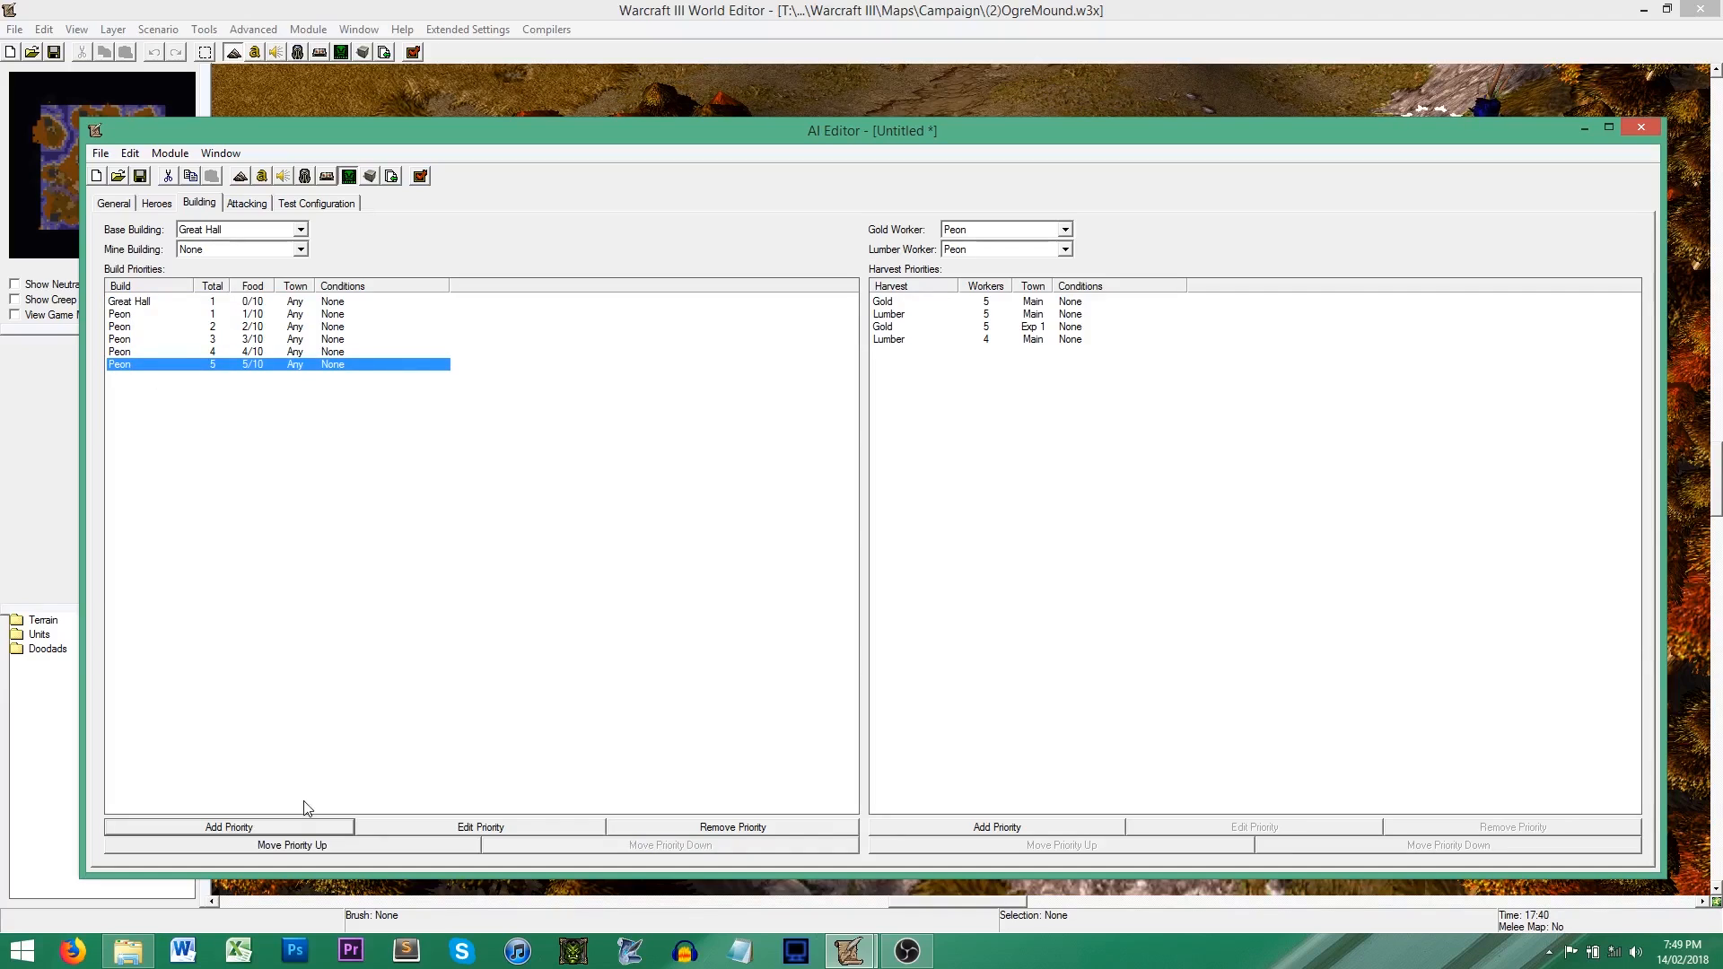
click(299, 826)
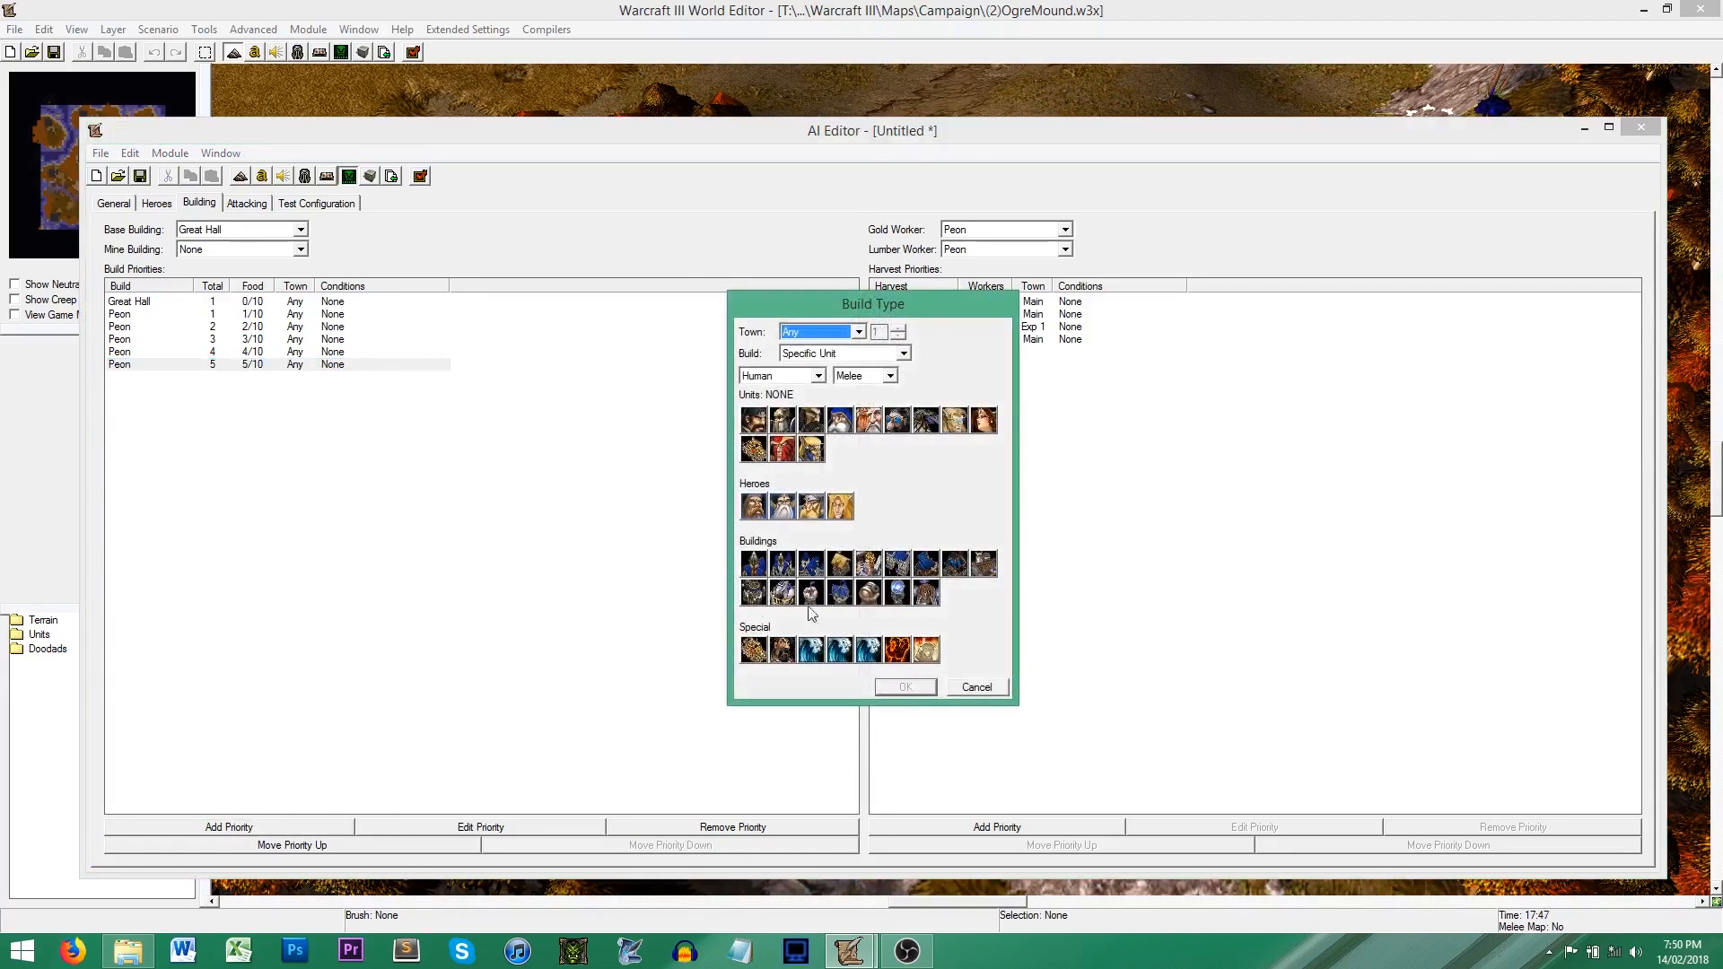
click(818, 375)
click(778, 400)
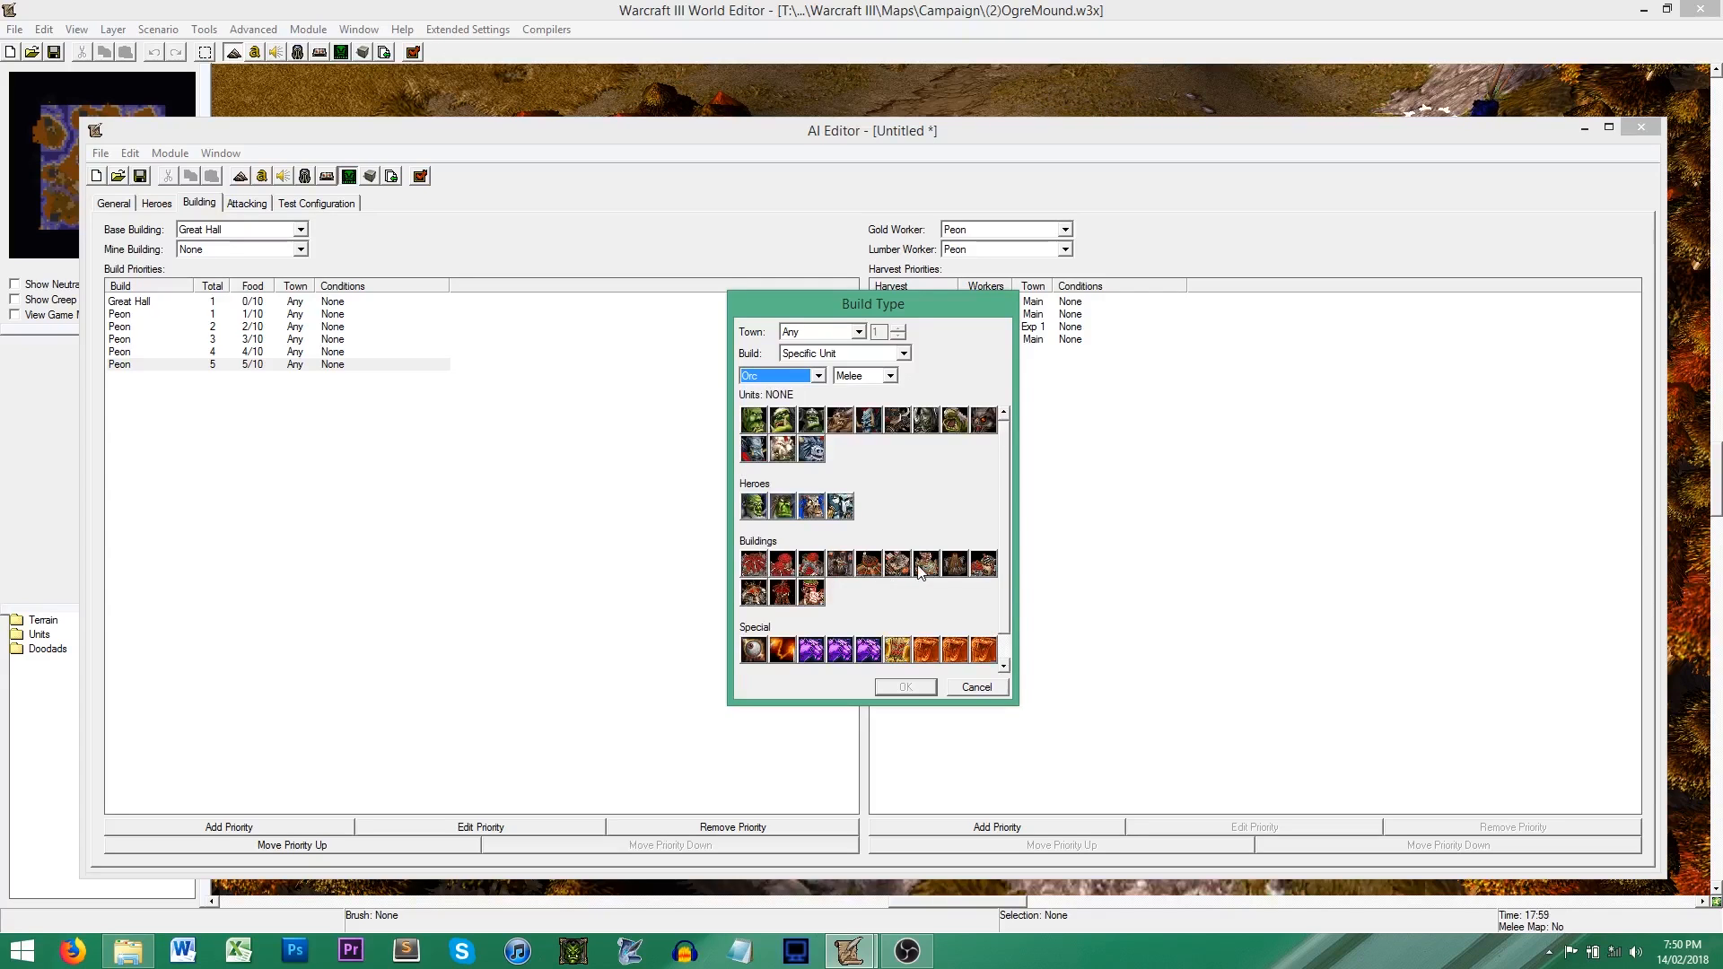
click(840, 563)
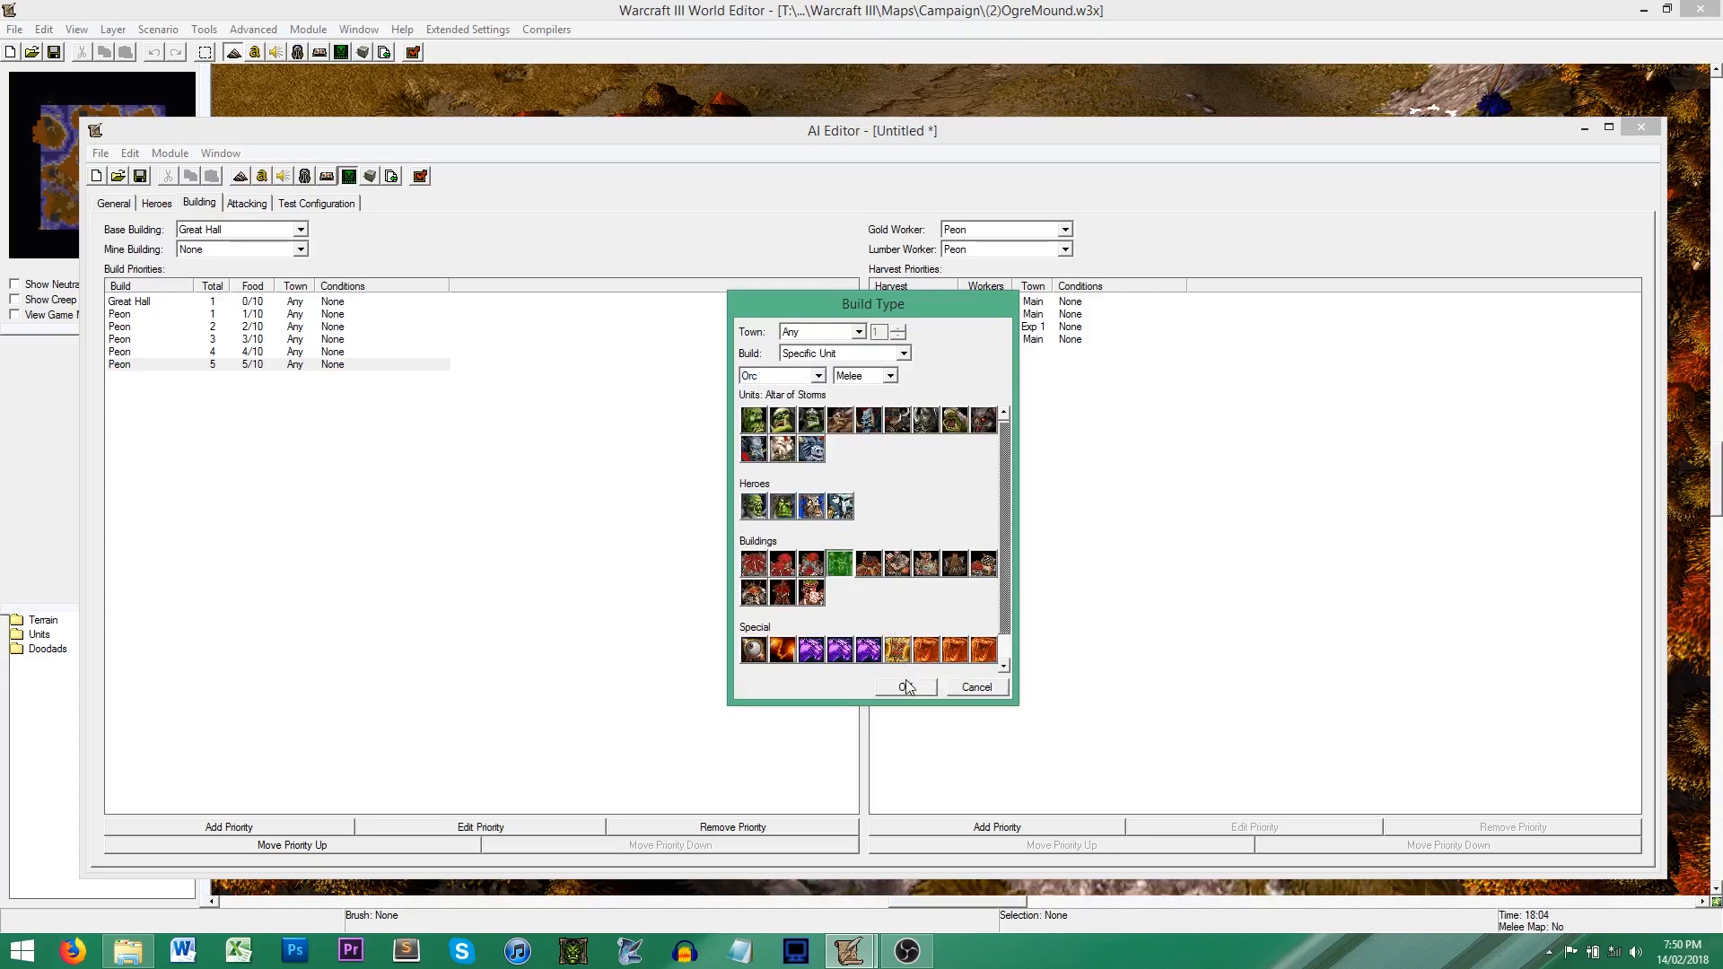
click(906, 686)
Step: Add the Orc Barracks as a build priority after the Altar of Storms
click(280, 824)
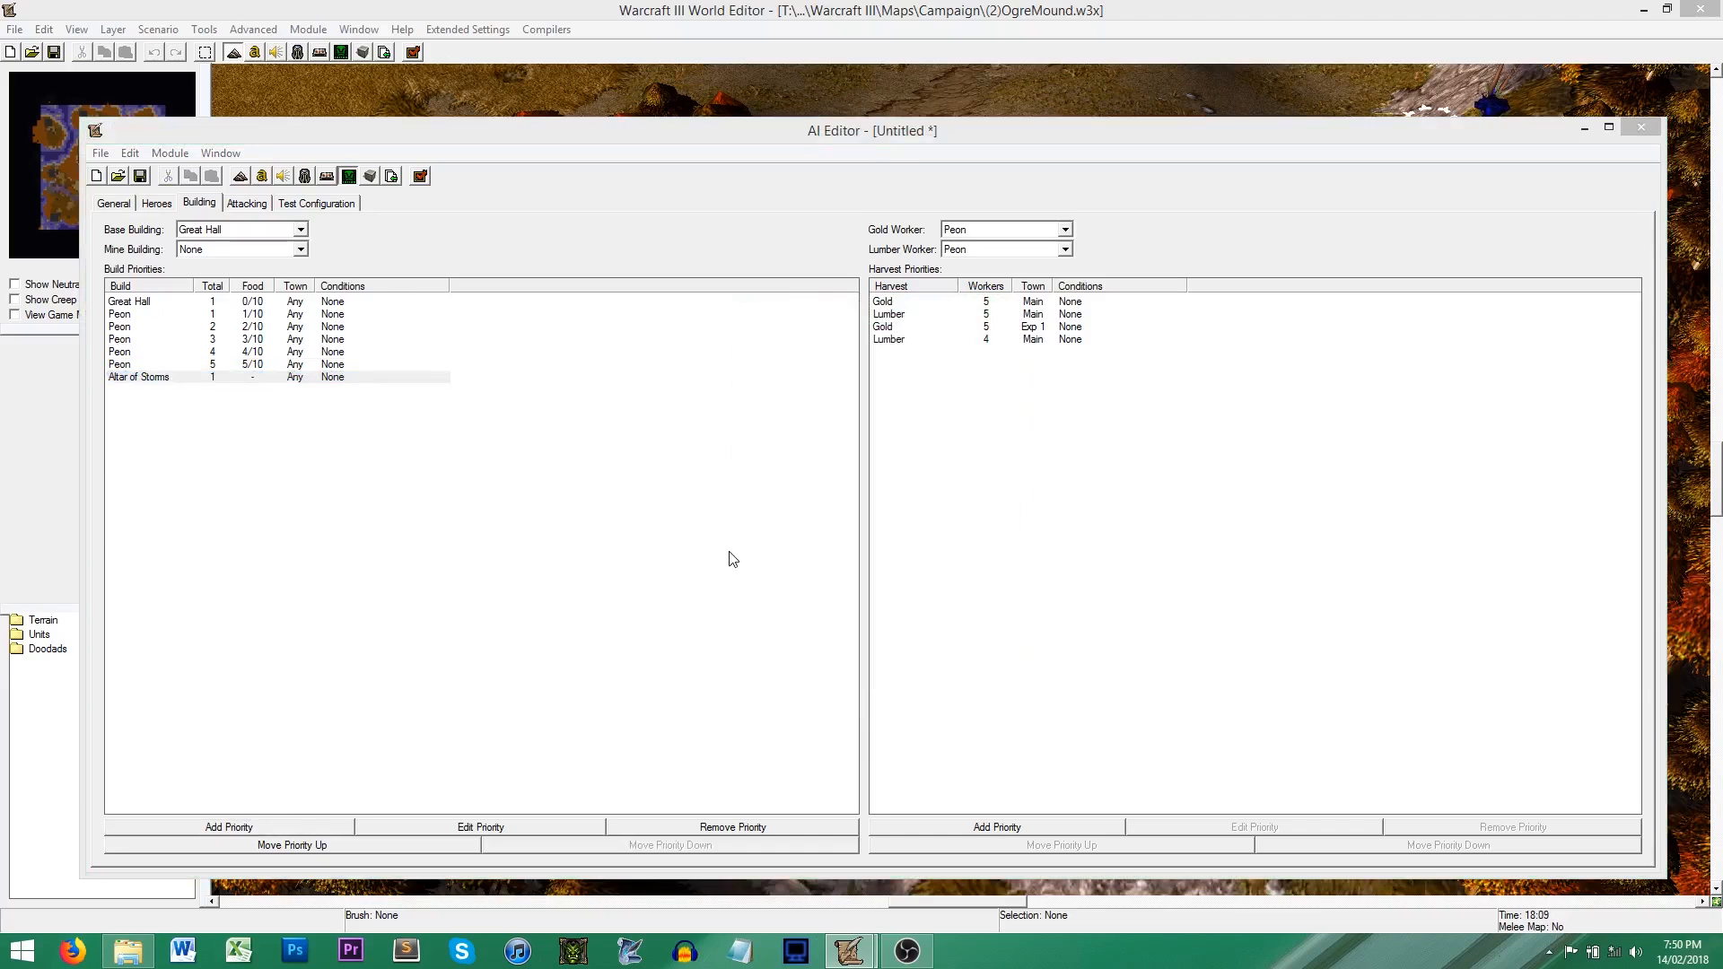
click(810, 376)
click(804, 405)
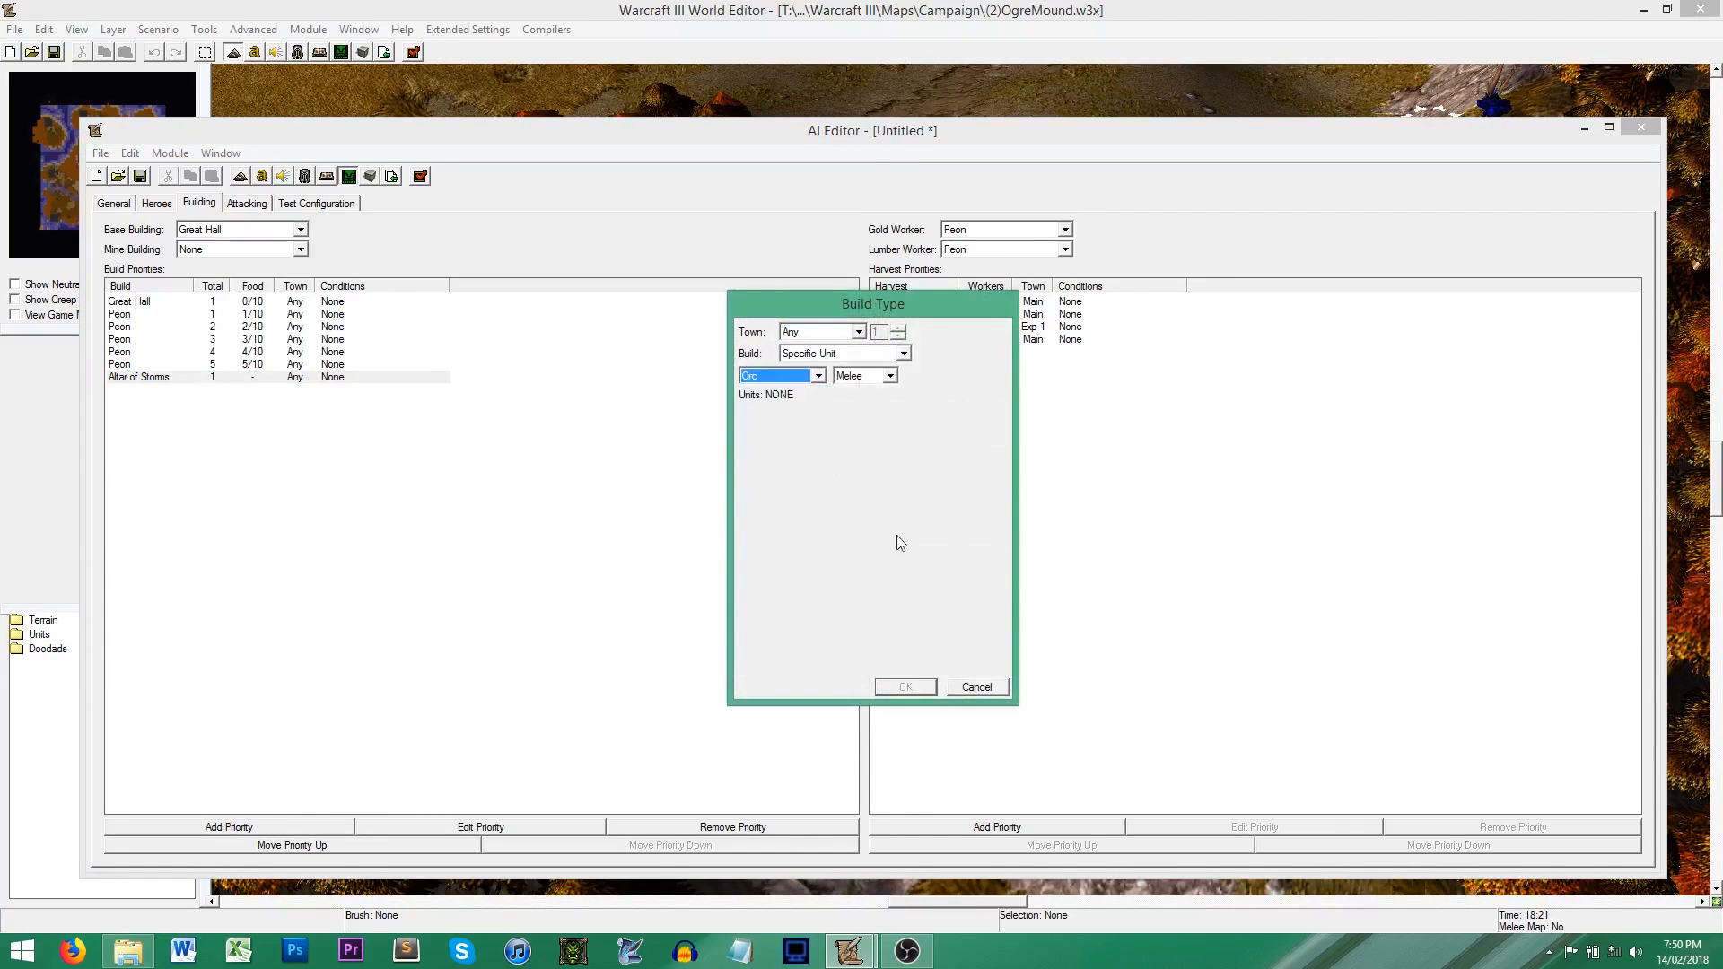
click(881, 567)
click(906, 687)
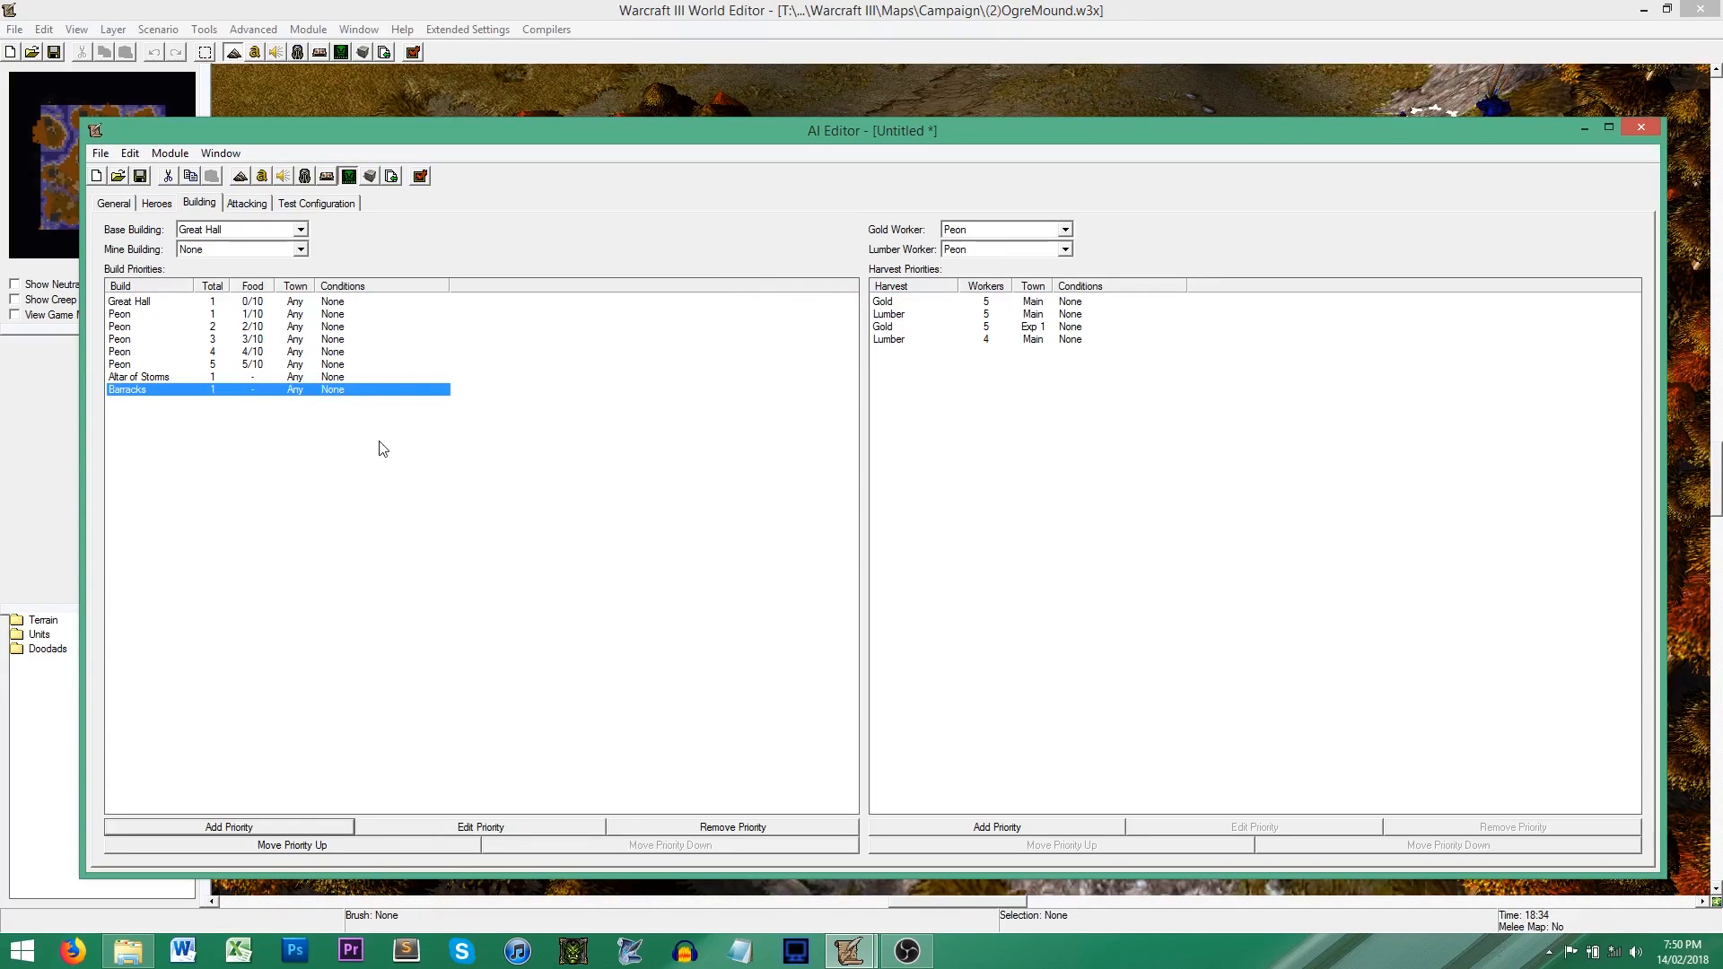
Step: Add the Orc Grunt as a build priority after the Barracks
click(286, 832)
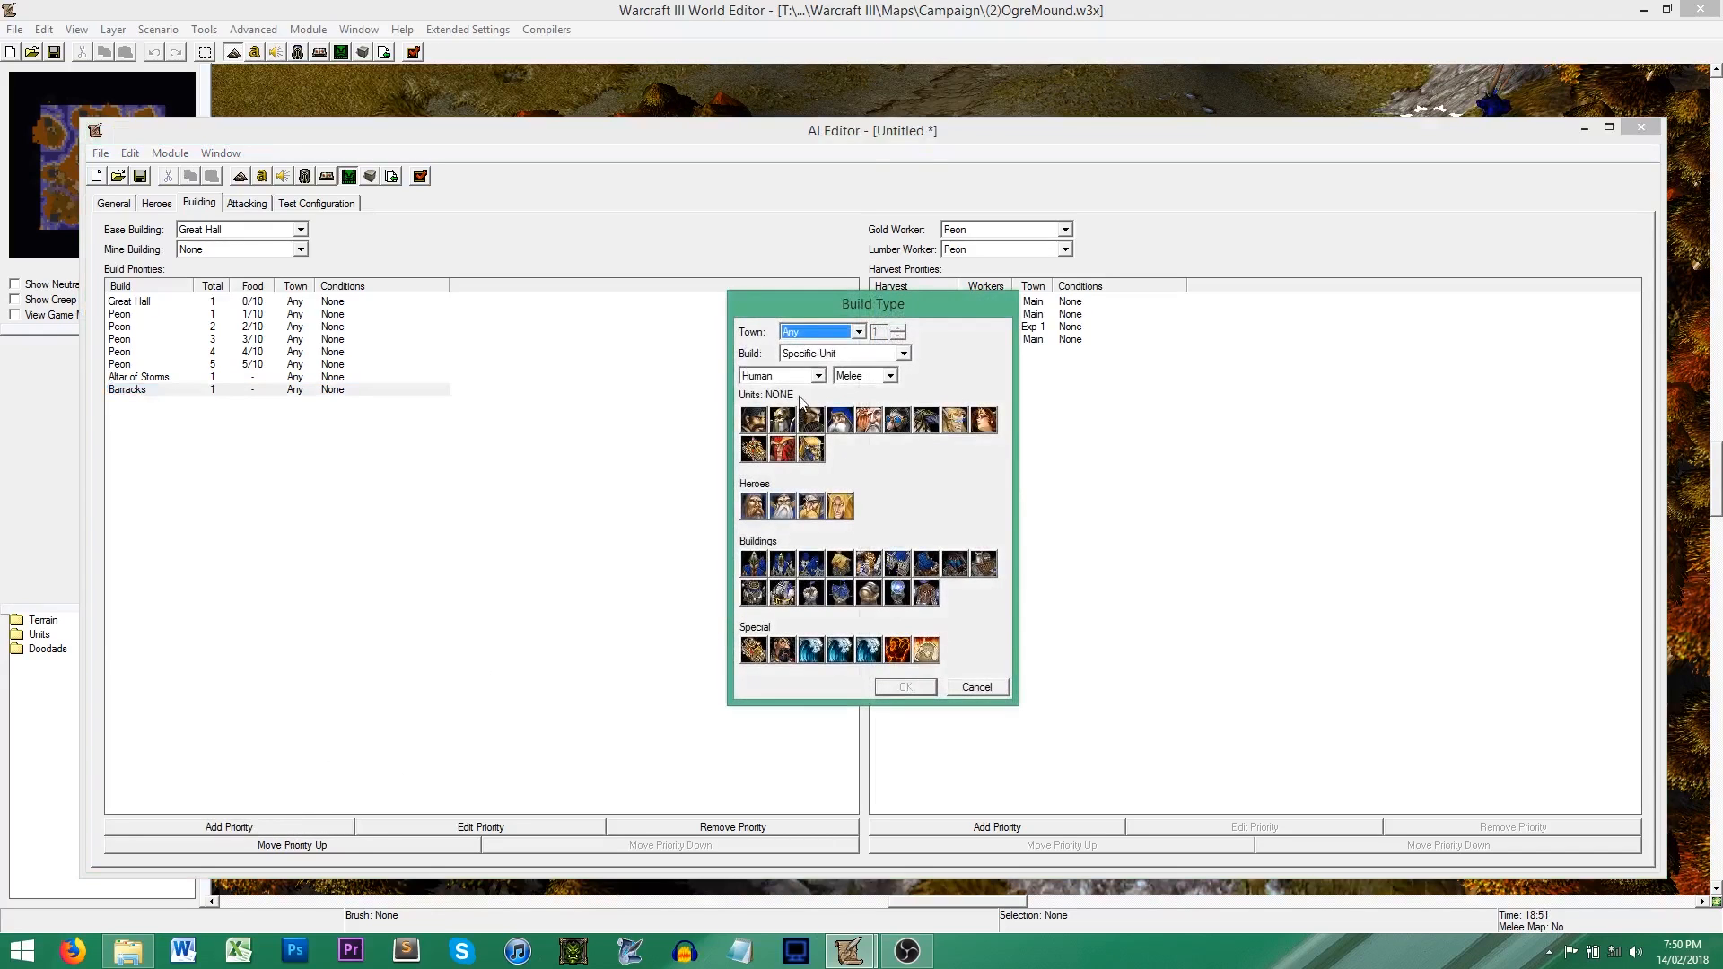
click(802, 377)
click(797, 404)
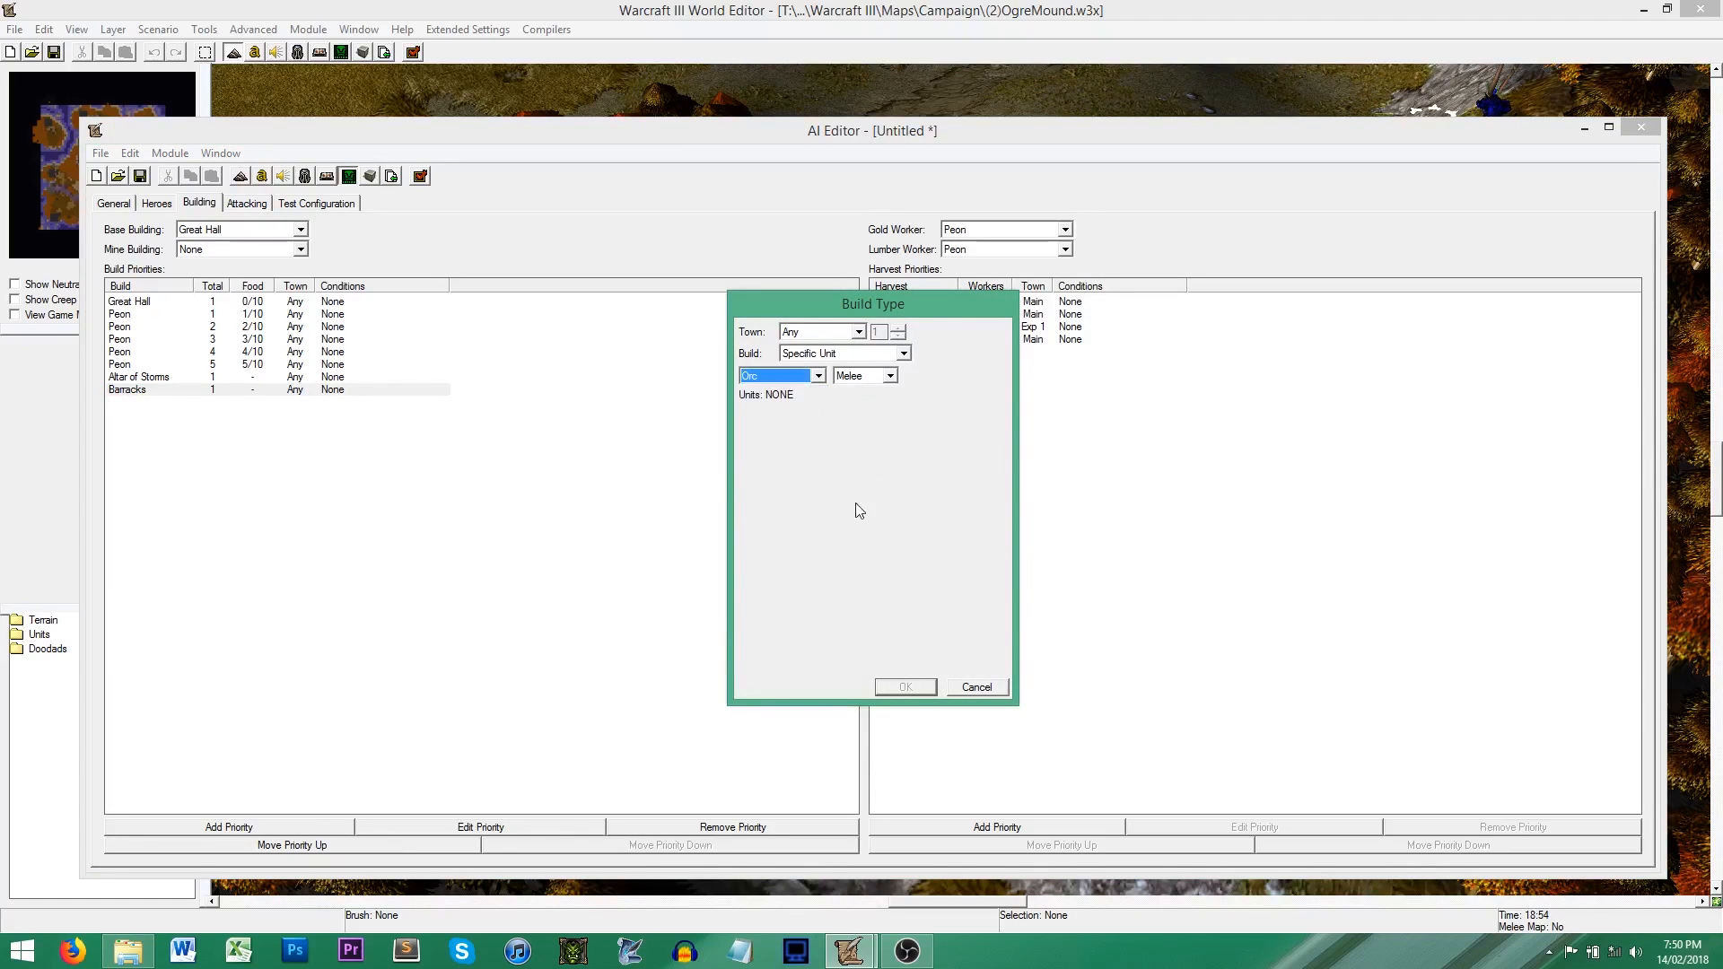
click(782, 419)
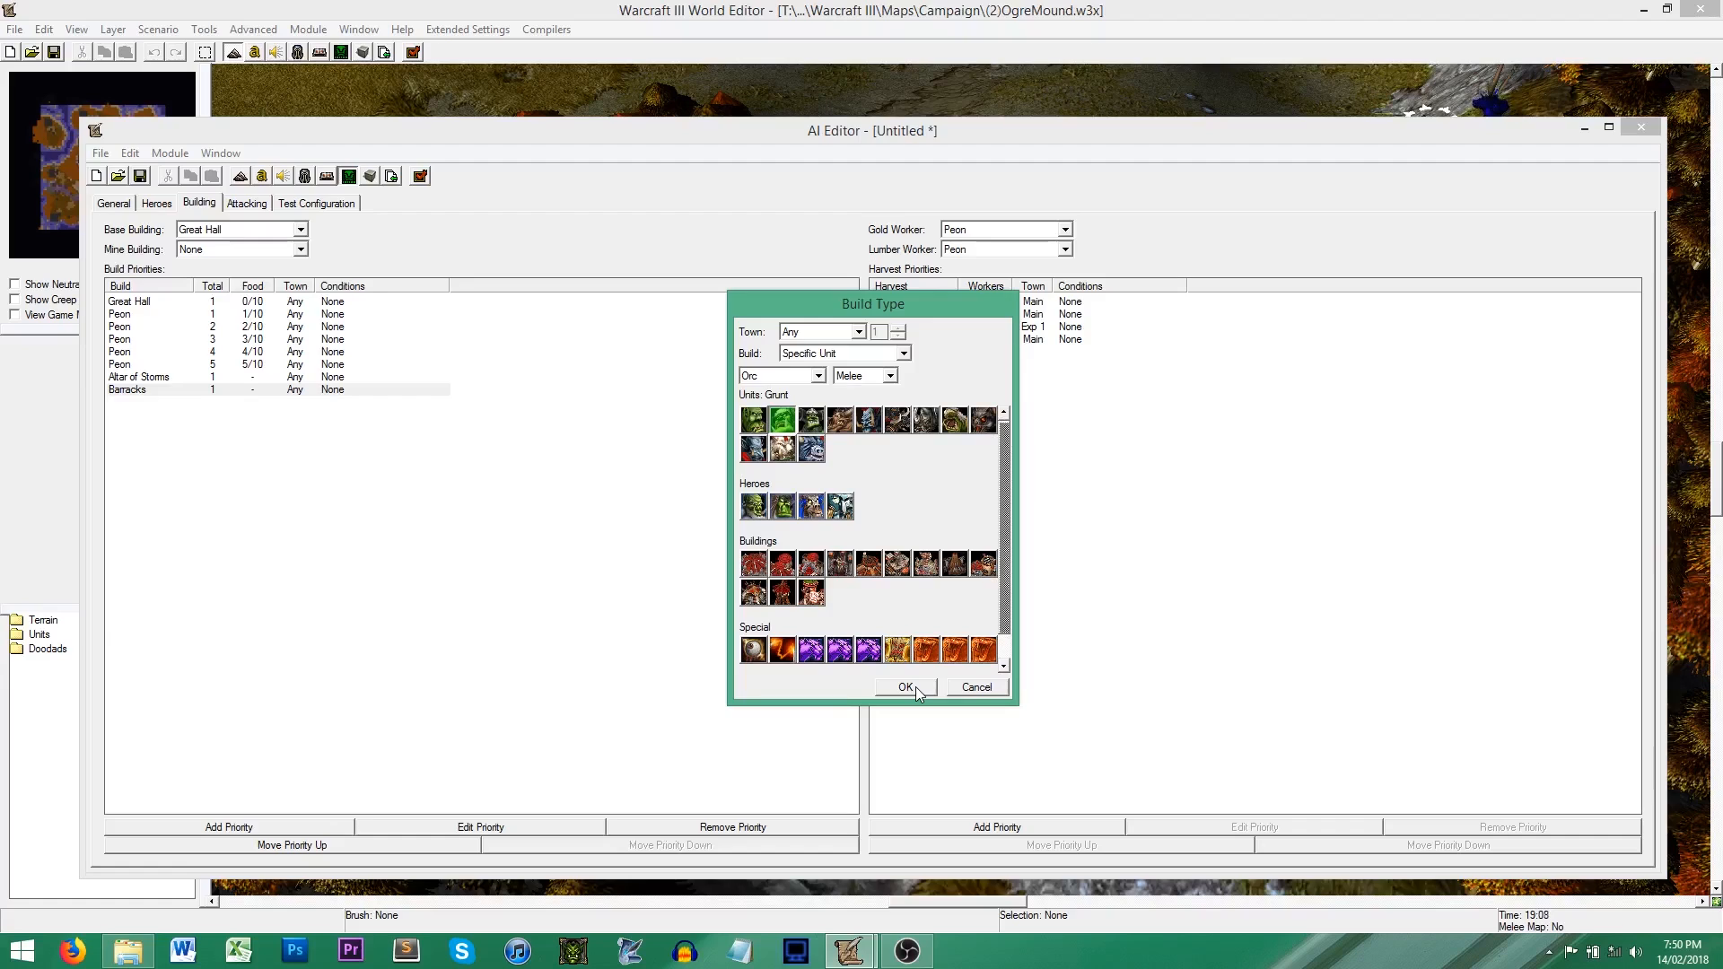
click(906, 686)
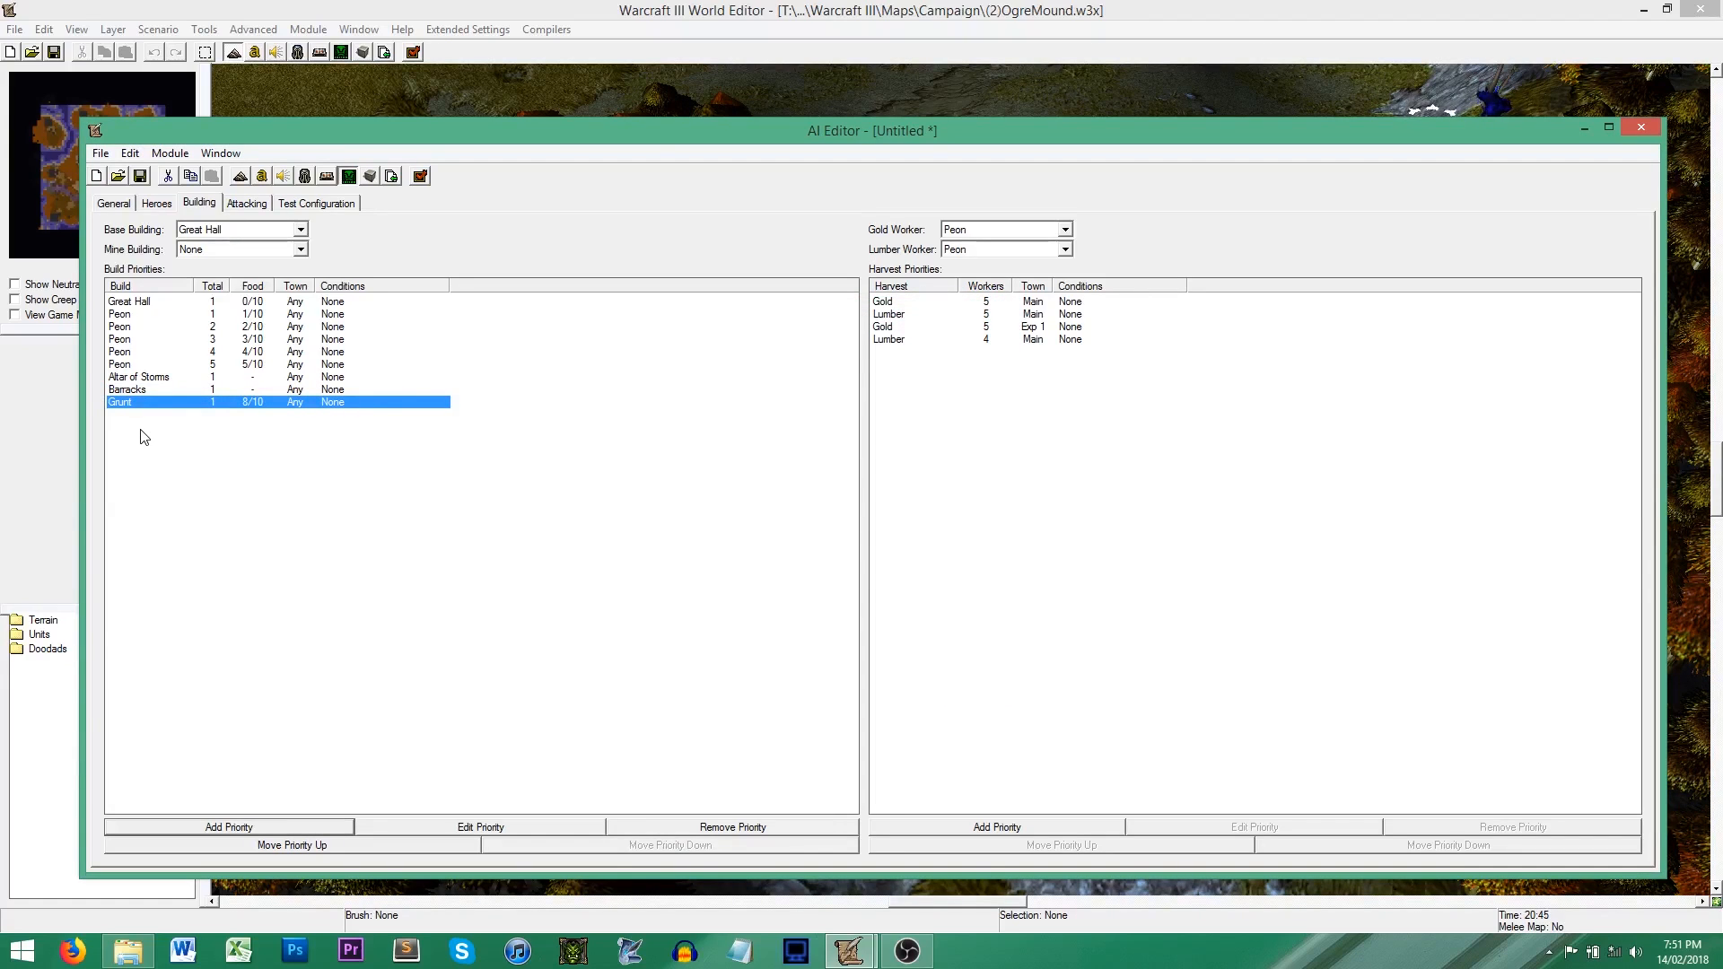
Step: Add the Orc Raider as a build priority after the Grunt
click(157, 391)
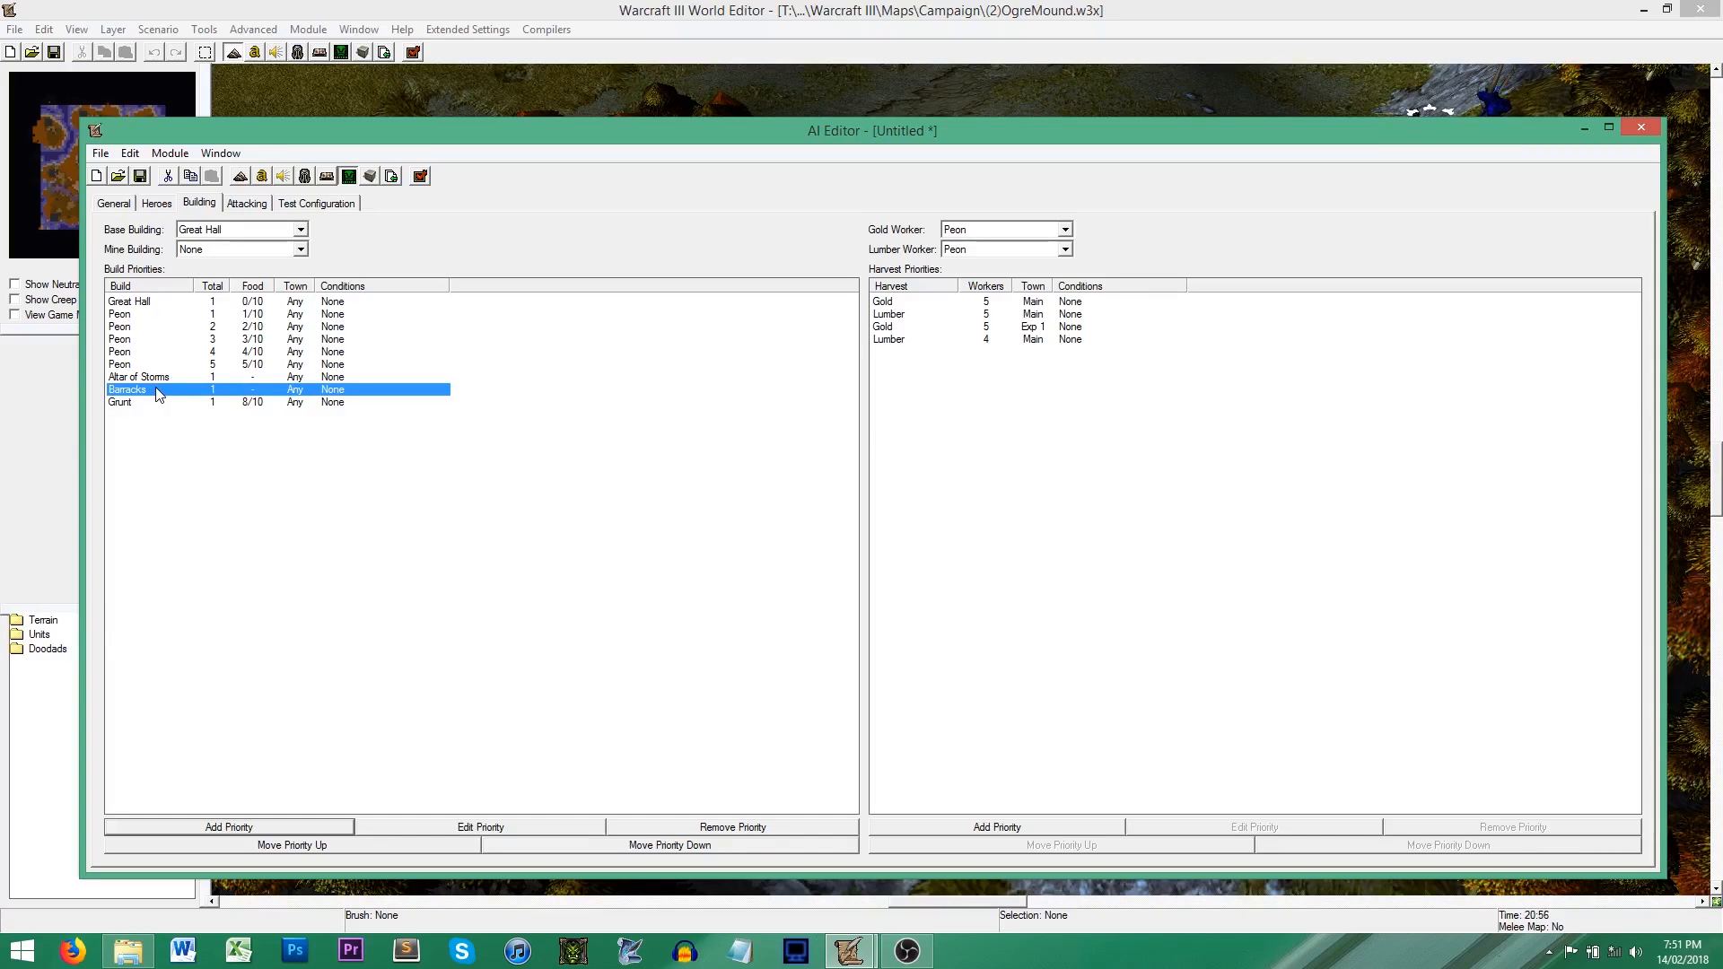
click(158, 403)
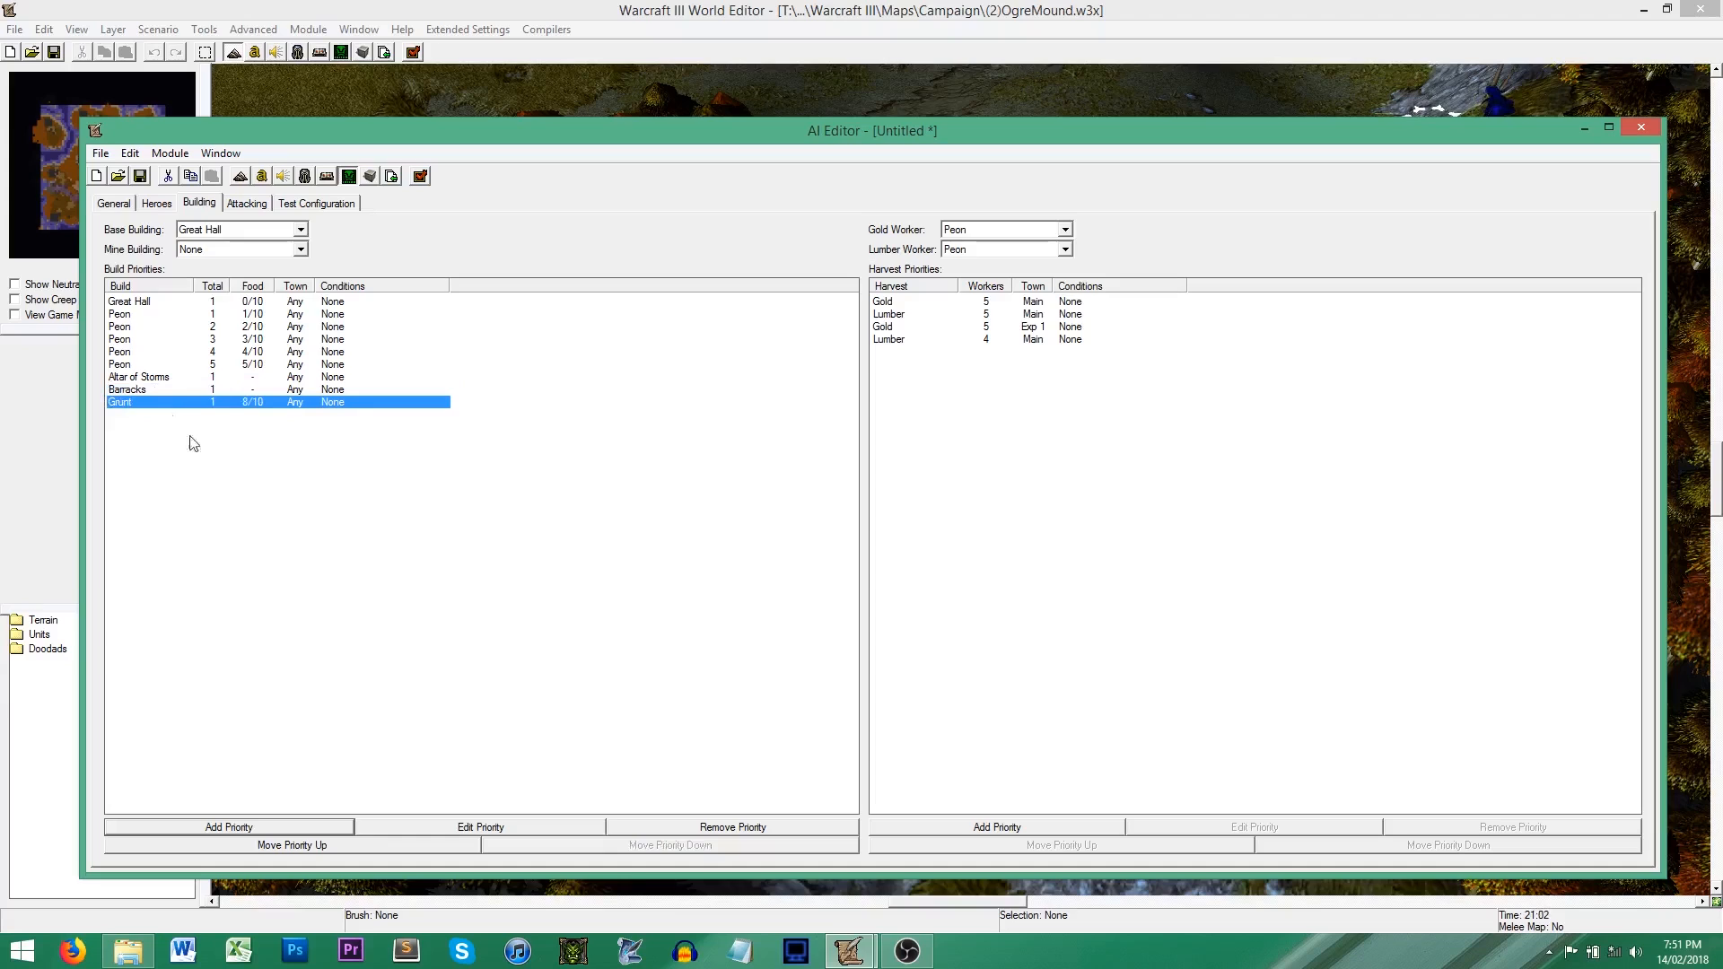
click(283, 821)
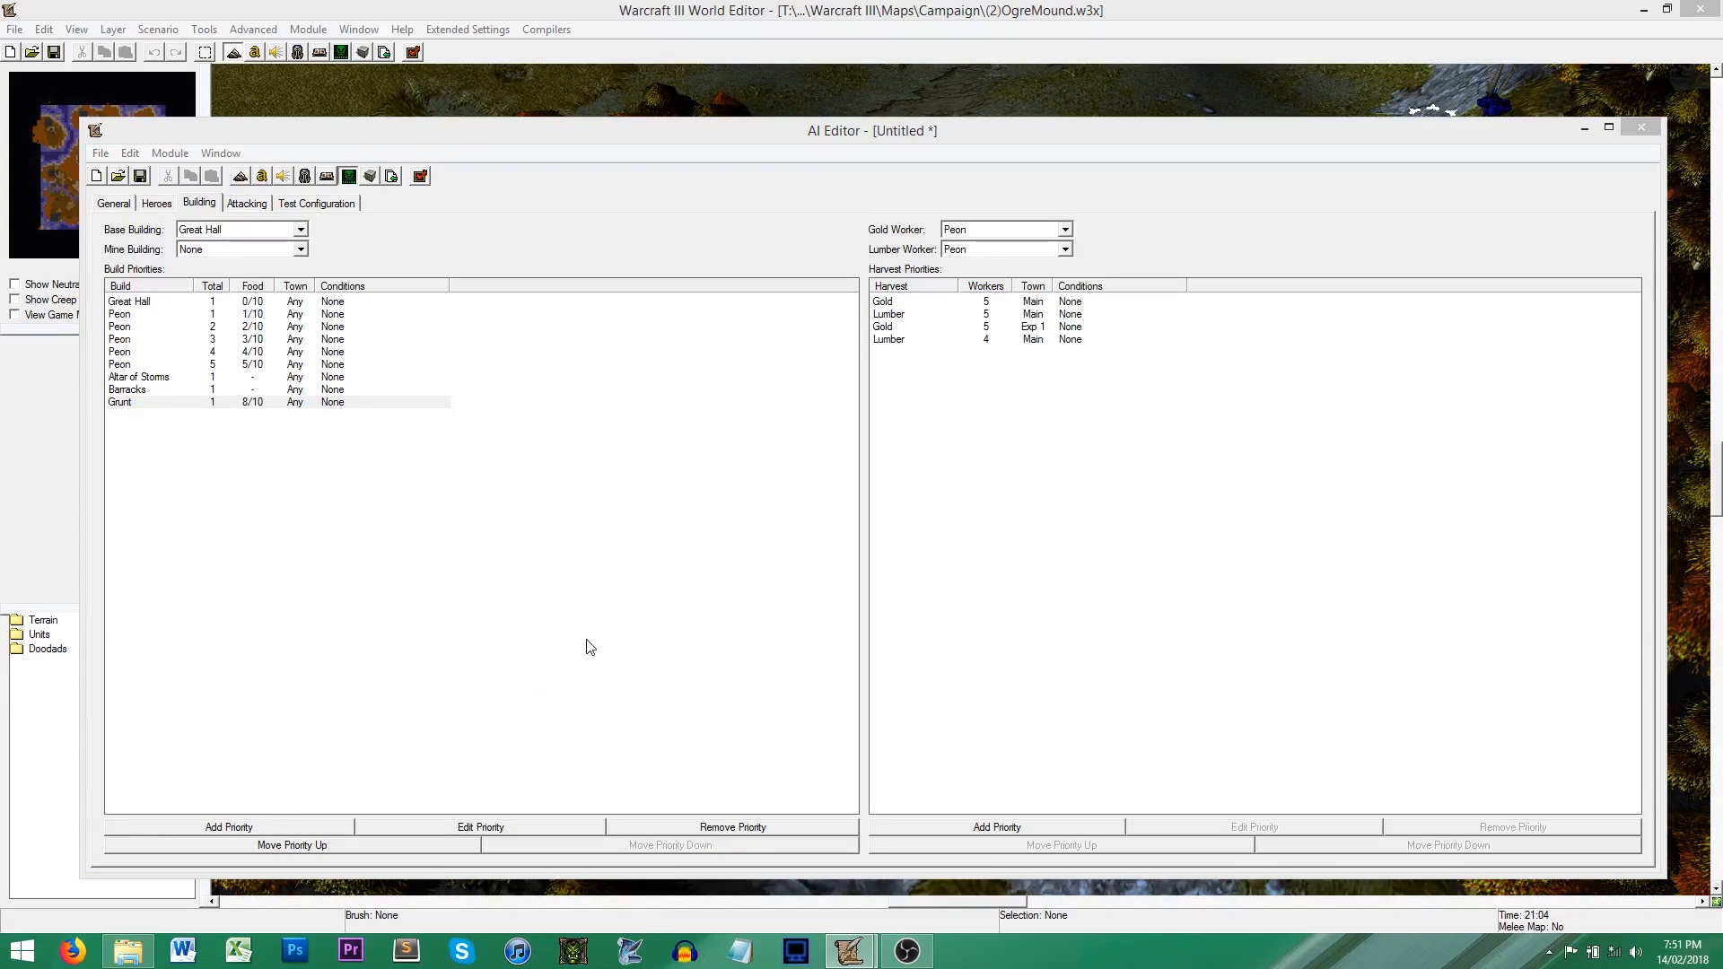
click(808, 376)
click(776, 405)
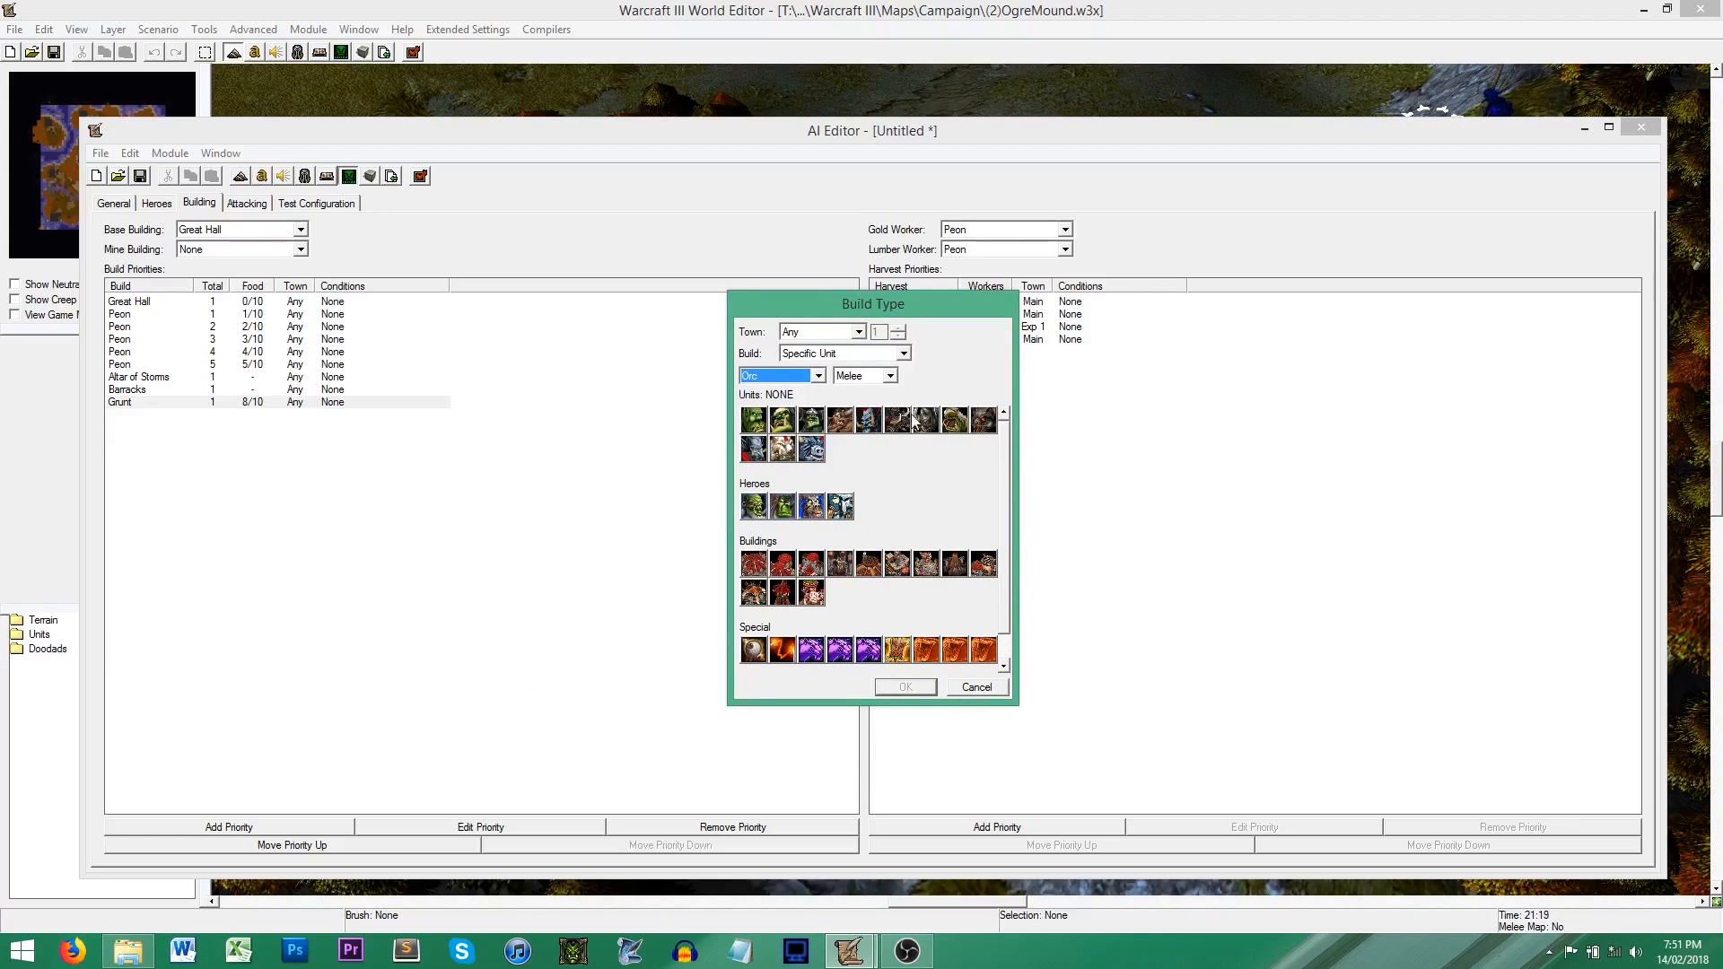
click(817, 424)
click(908, 687)
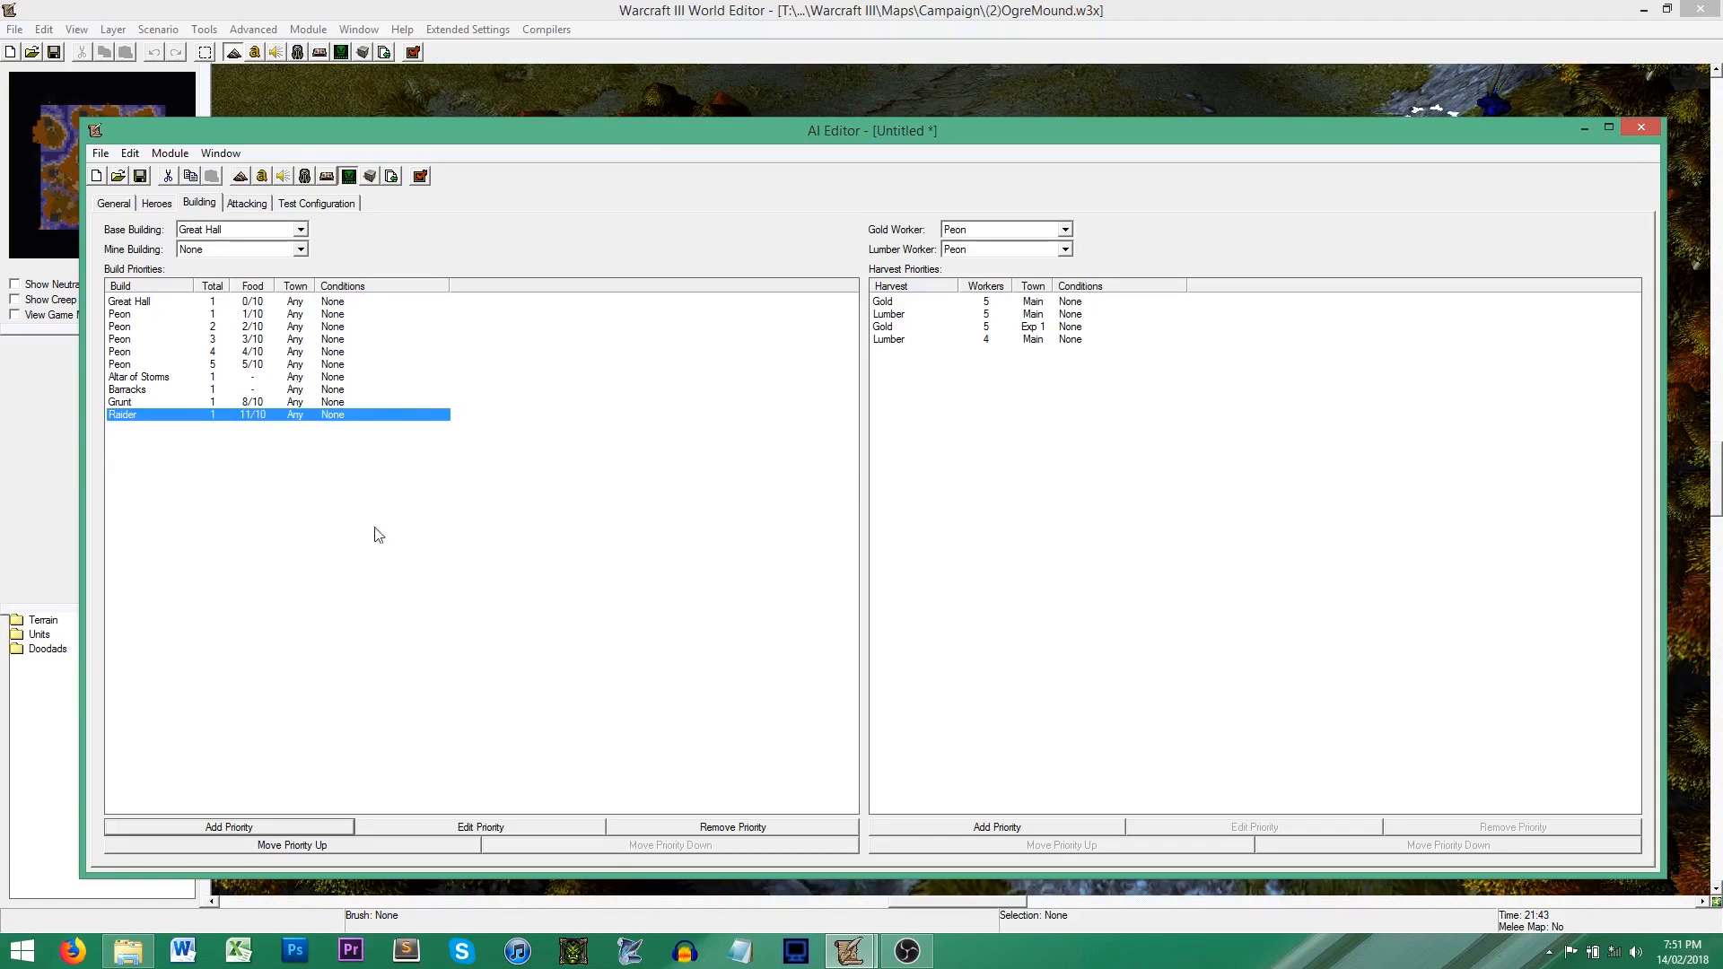
Step: Add the Orc Stronghold as a build priority and move it up one place, above the Raider
click(268, 831)
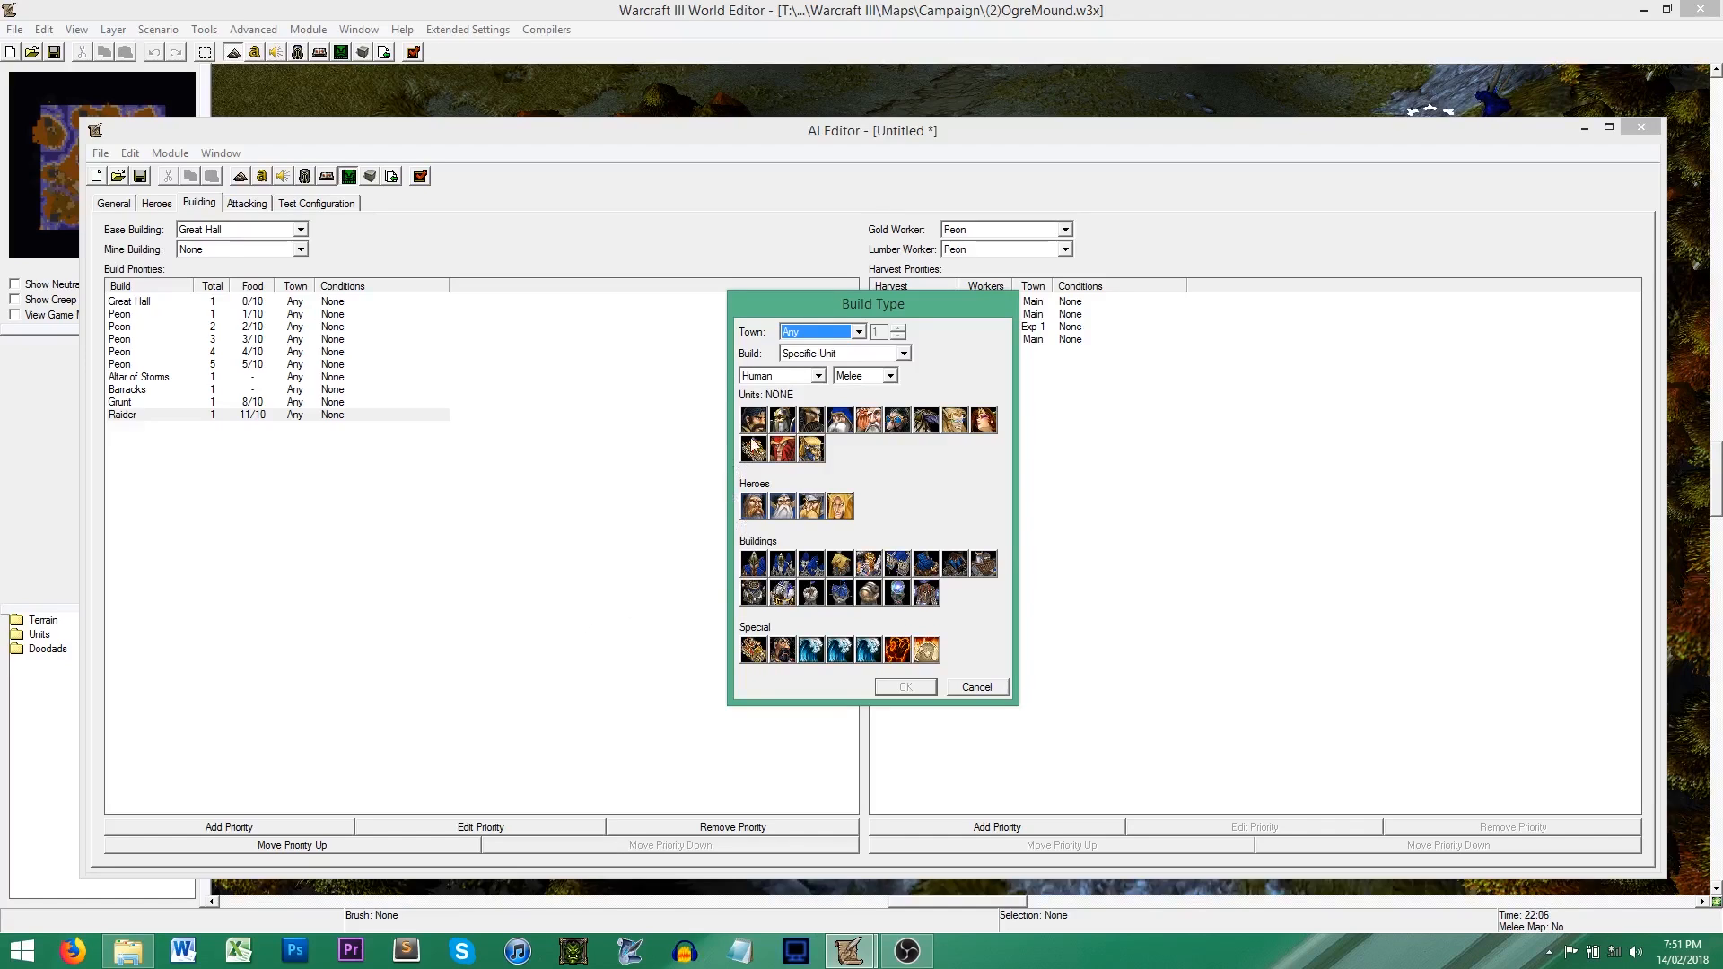
click(798, 376)
click(781, 404)
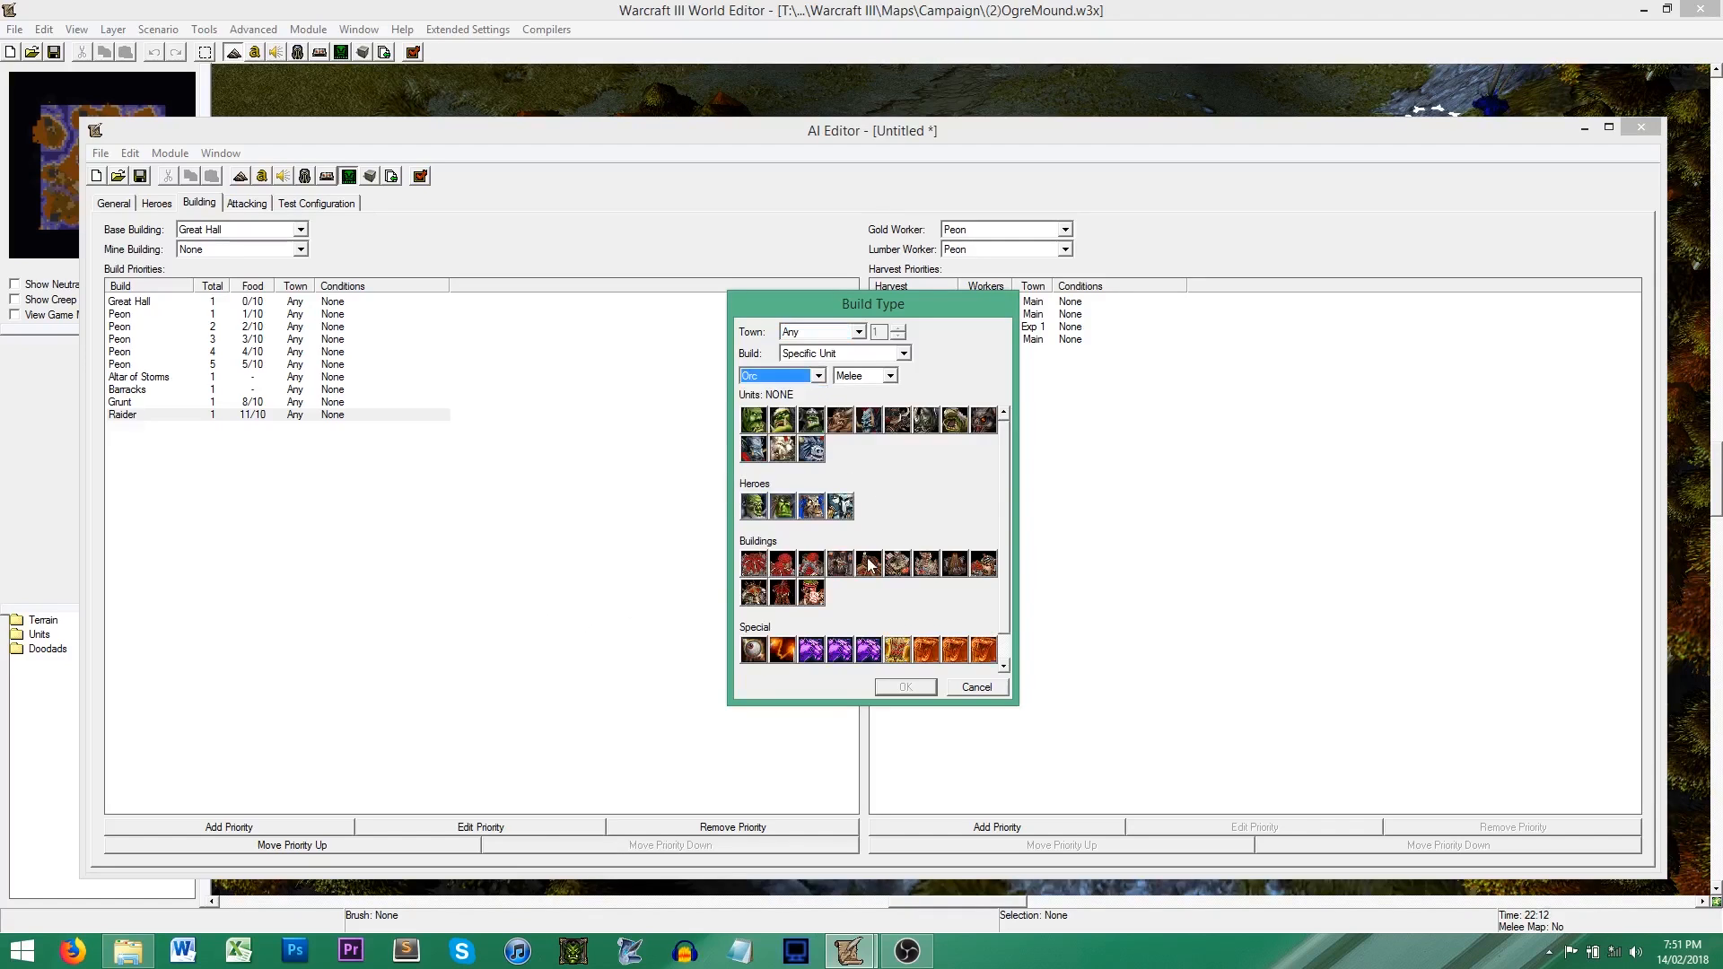
click(789, 572)
click(907, 686)
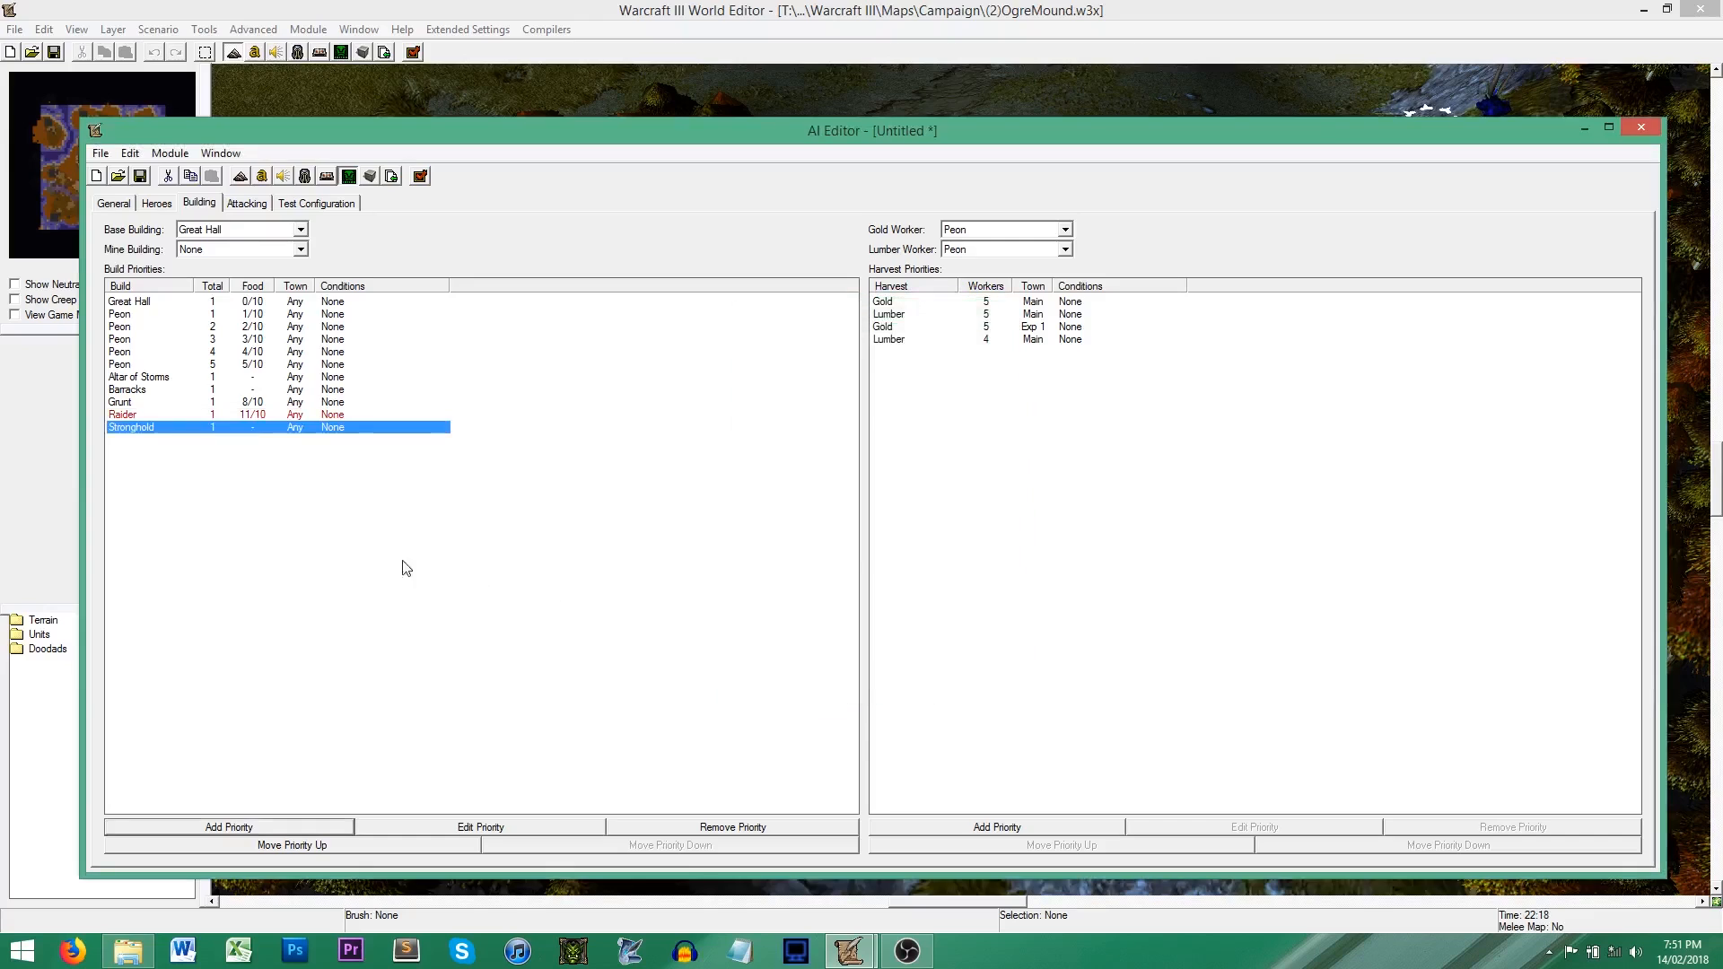
click(318, 847)
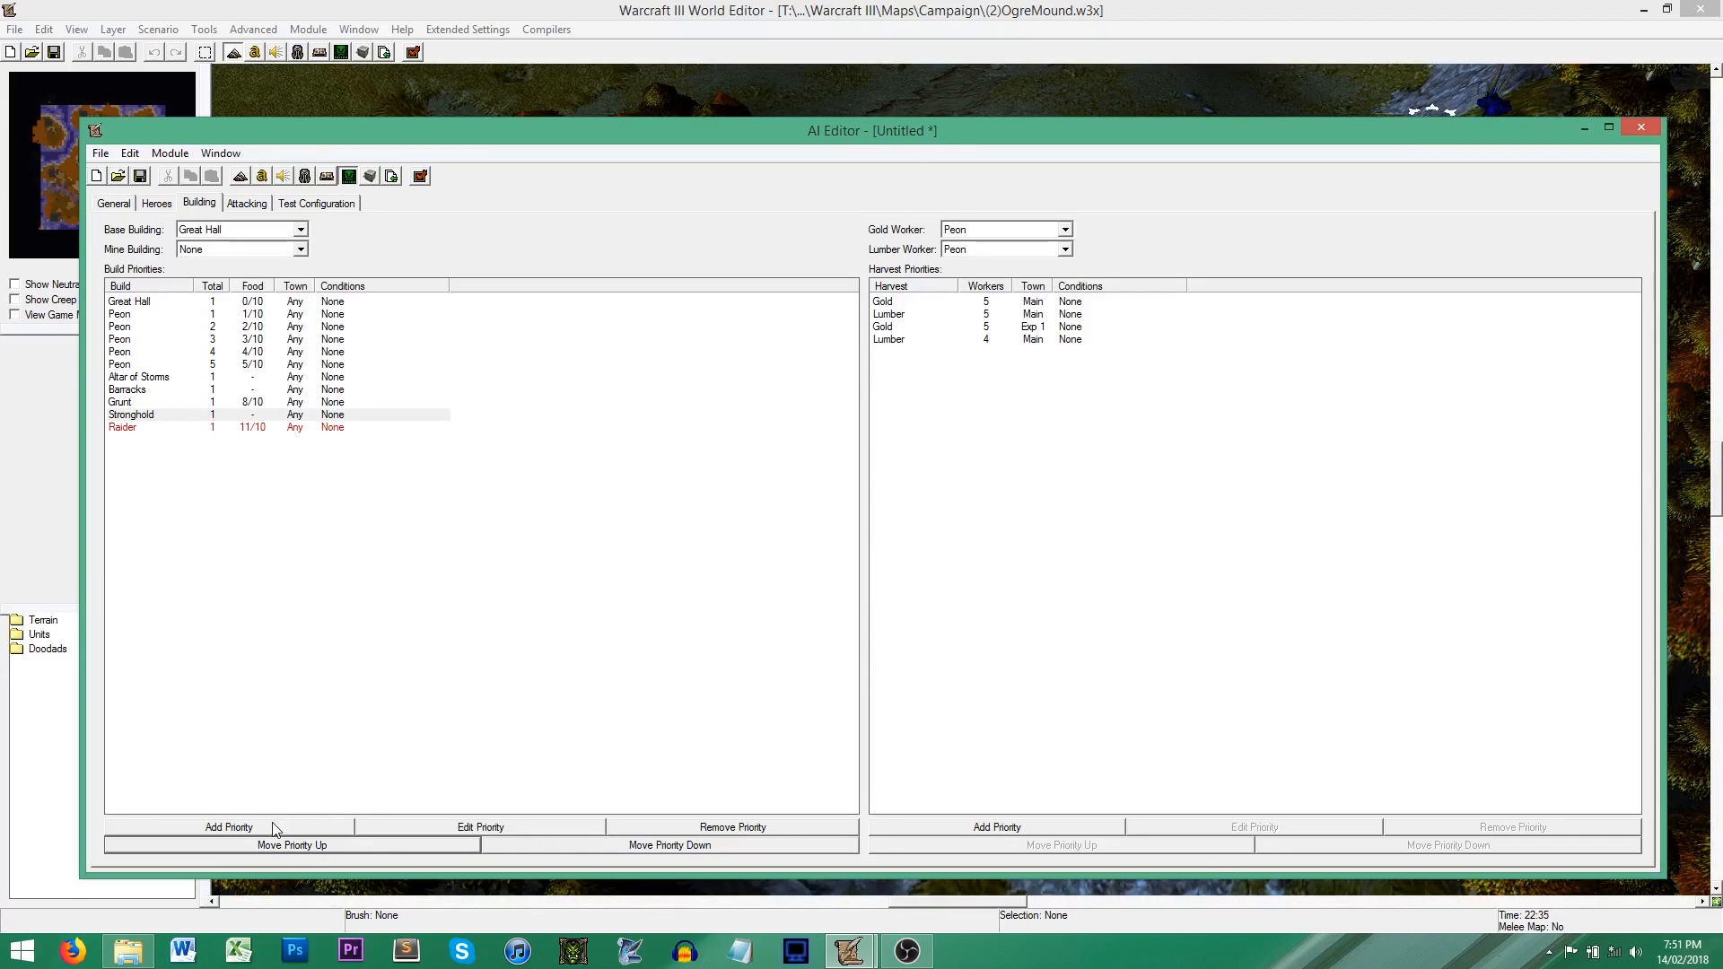
Step: Add the Orc Beastiary as a build priority between the Stronghold and the Raider
click(275, 825)
click(789, 375)
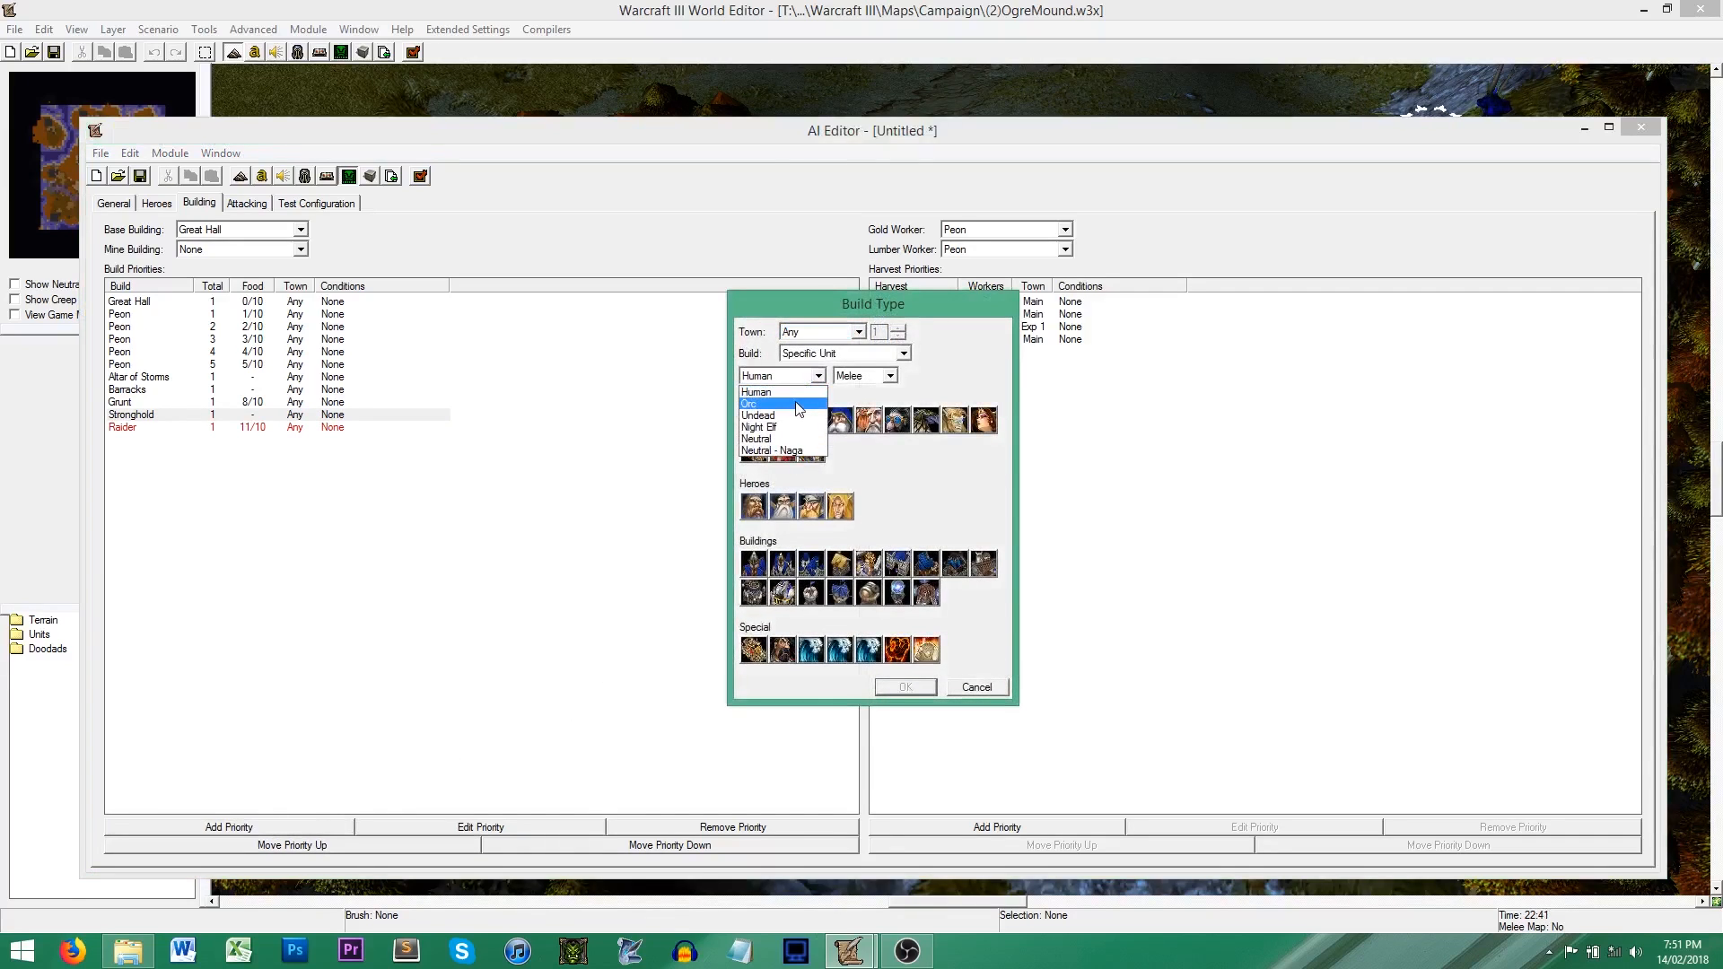
click(795, 401)
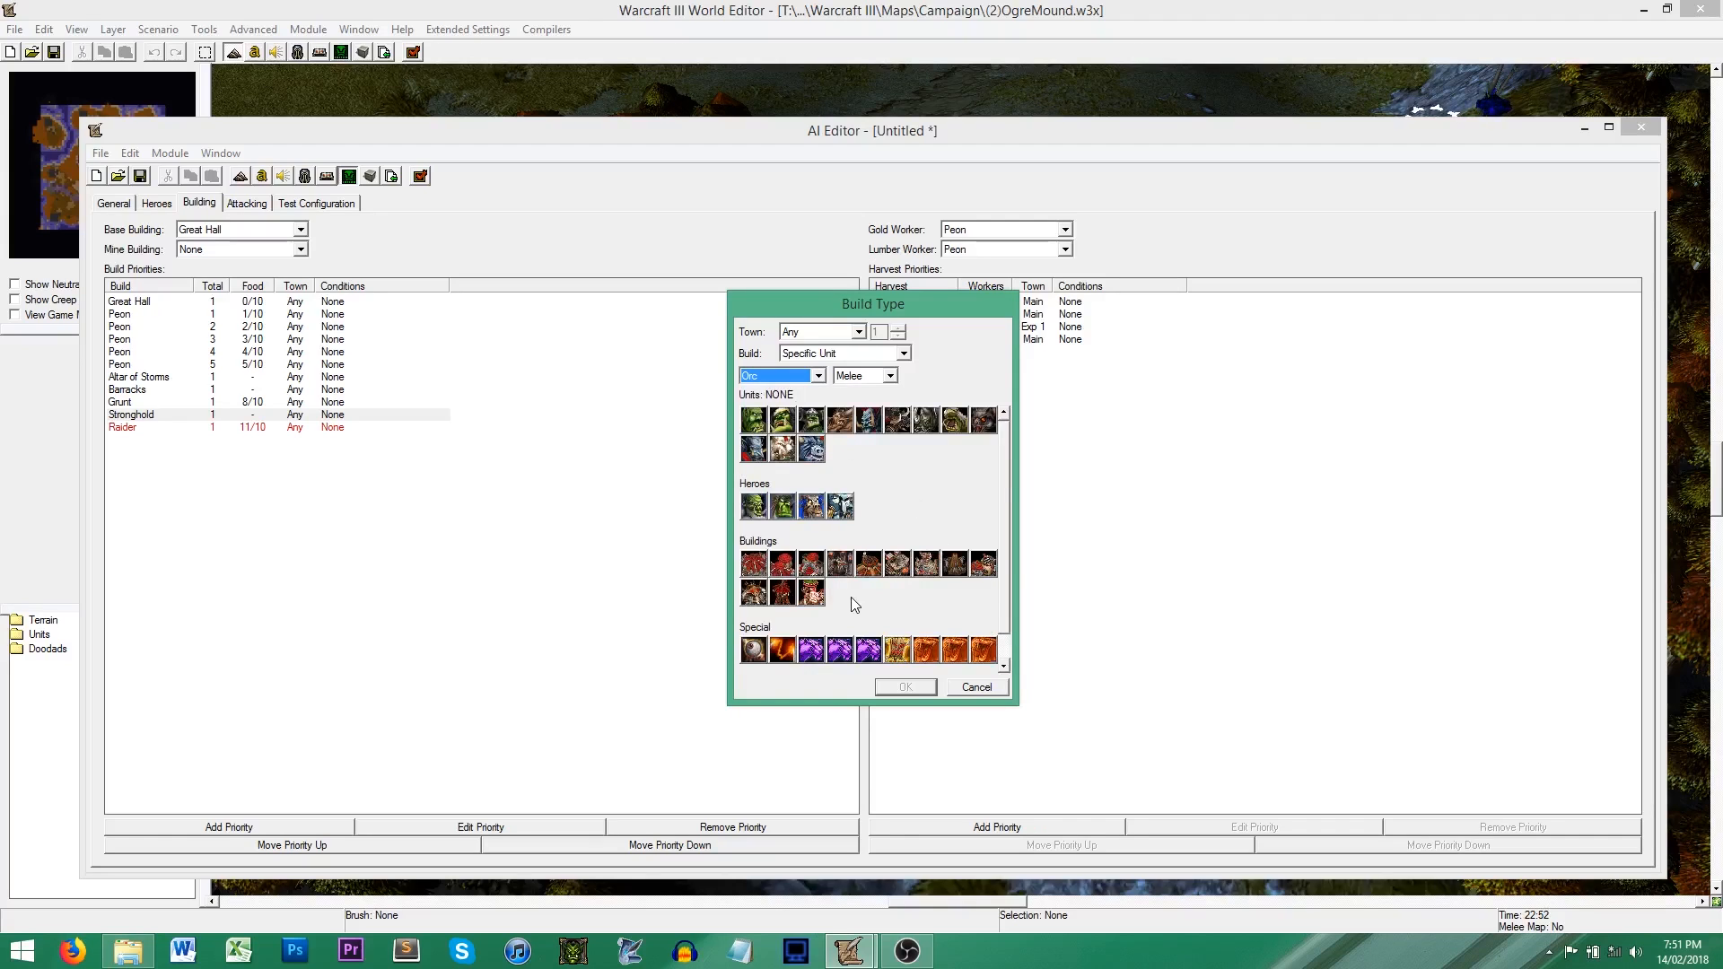
click(993, 574)
click(930, 688)
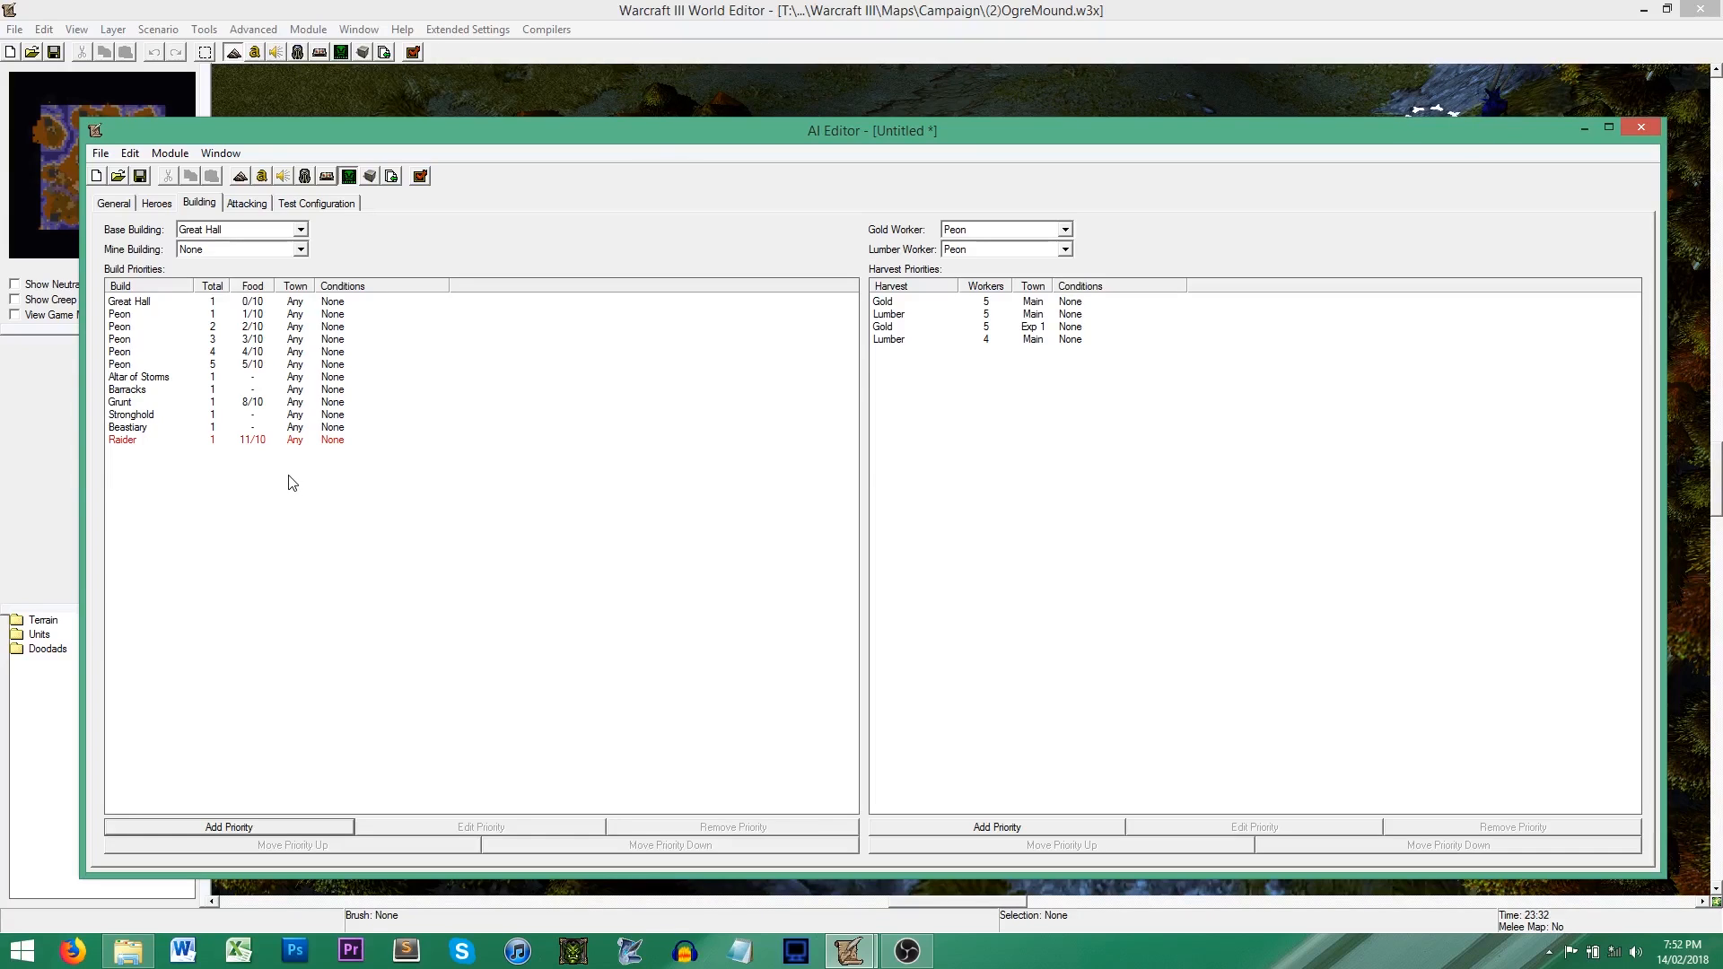
Step: Add the Orc Burrow as a build priority between the Beastiary and the Raider
click(291, 442)
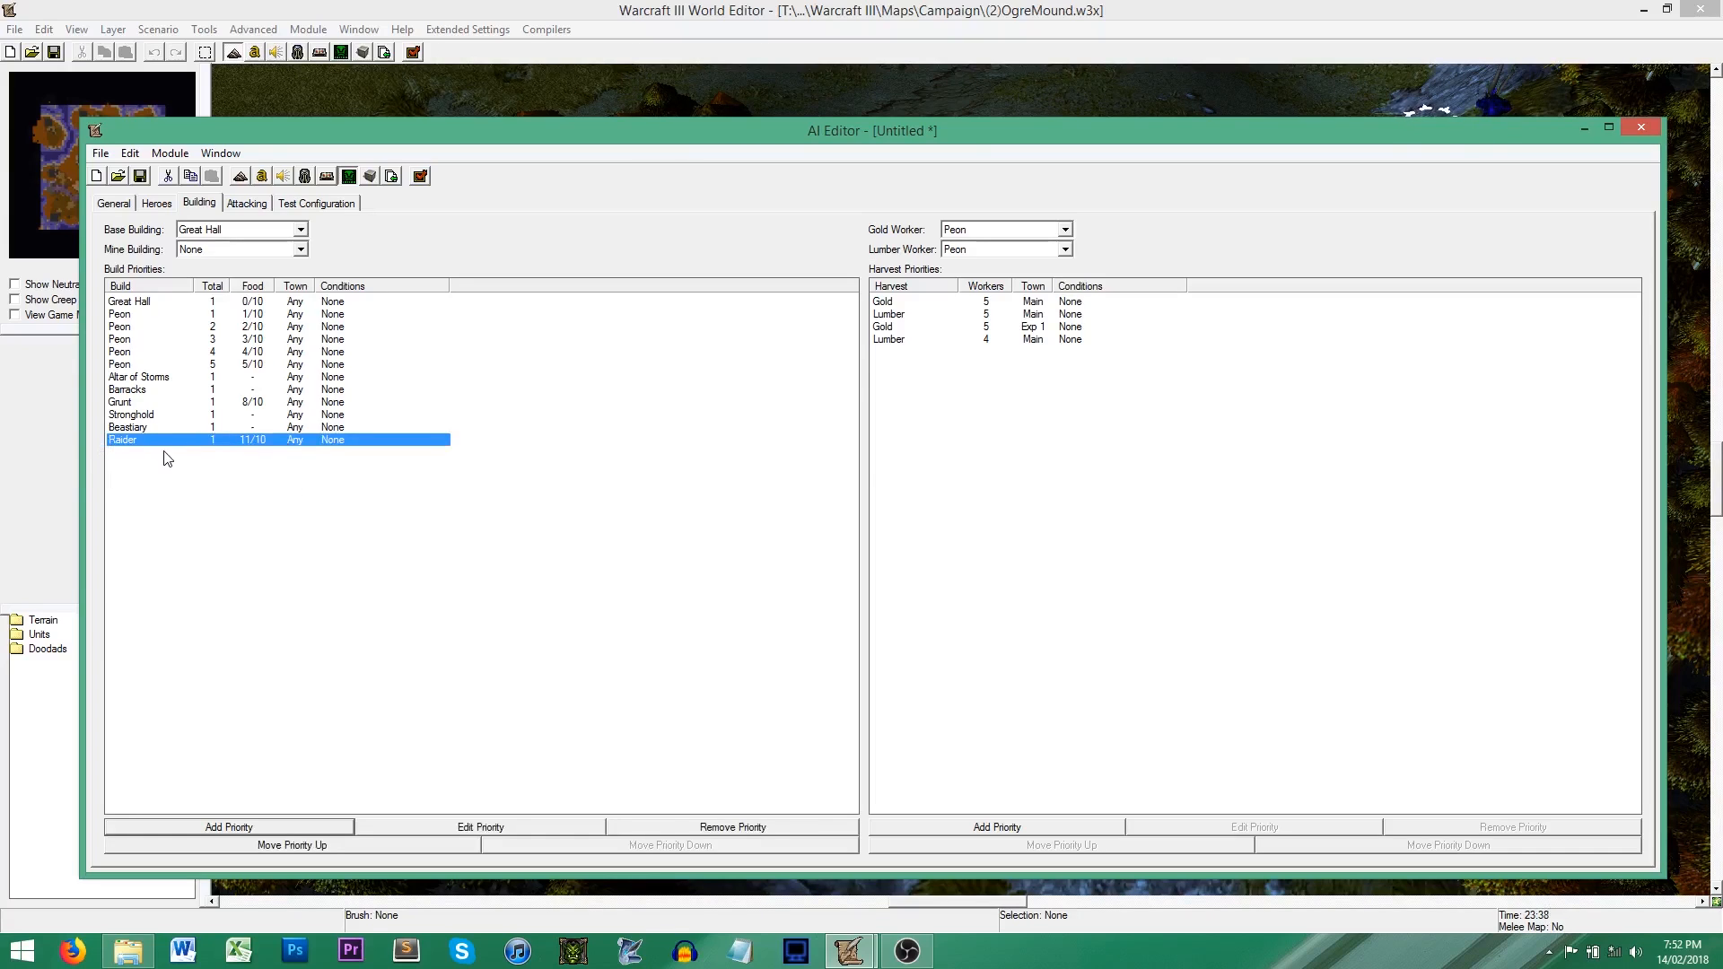
click(237, 494)
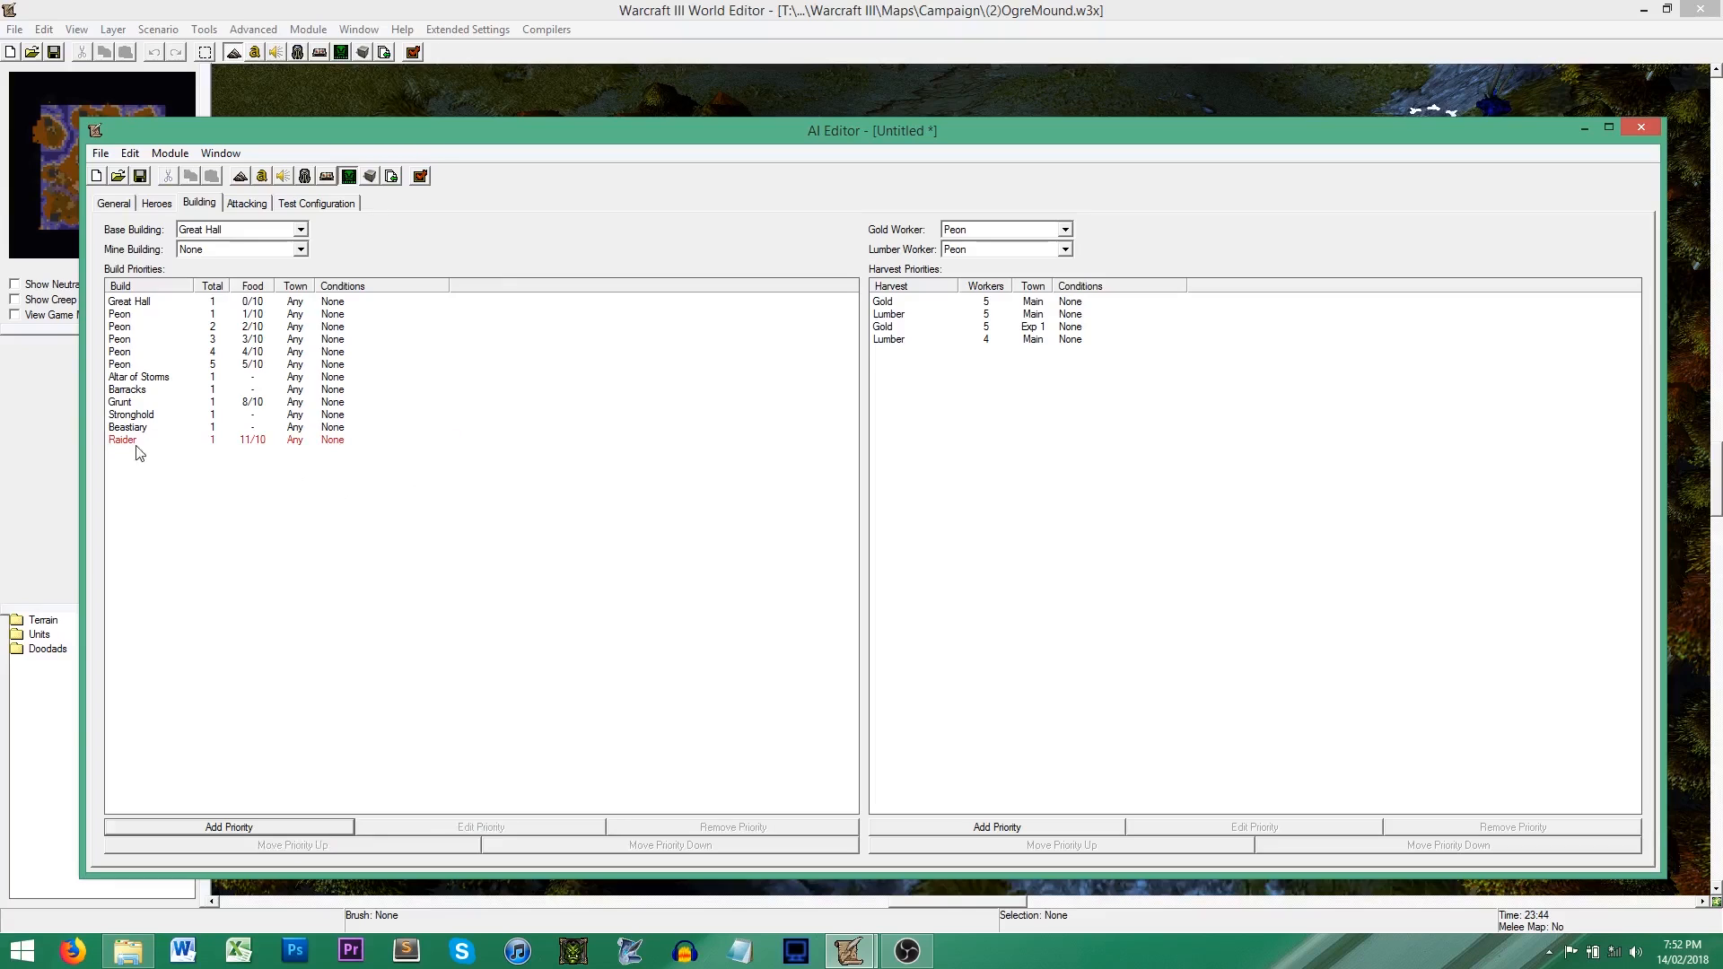
click(128, 430)
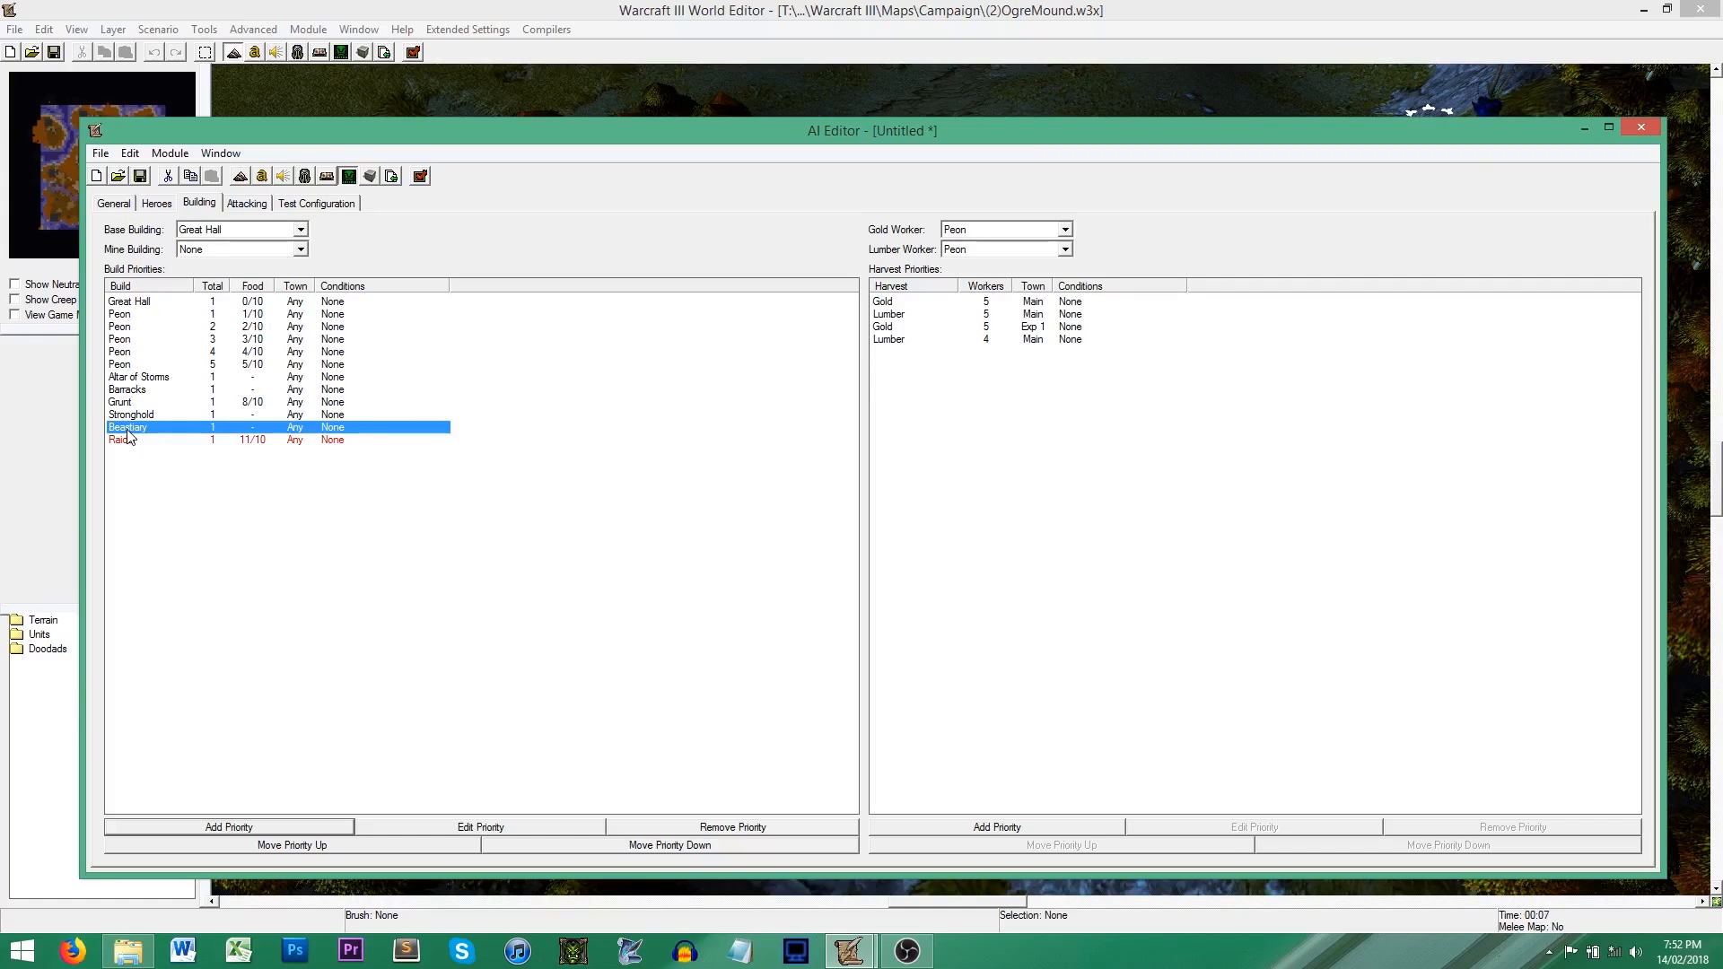
click(256, 826)
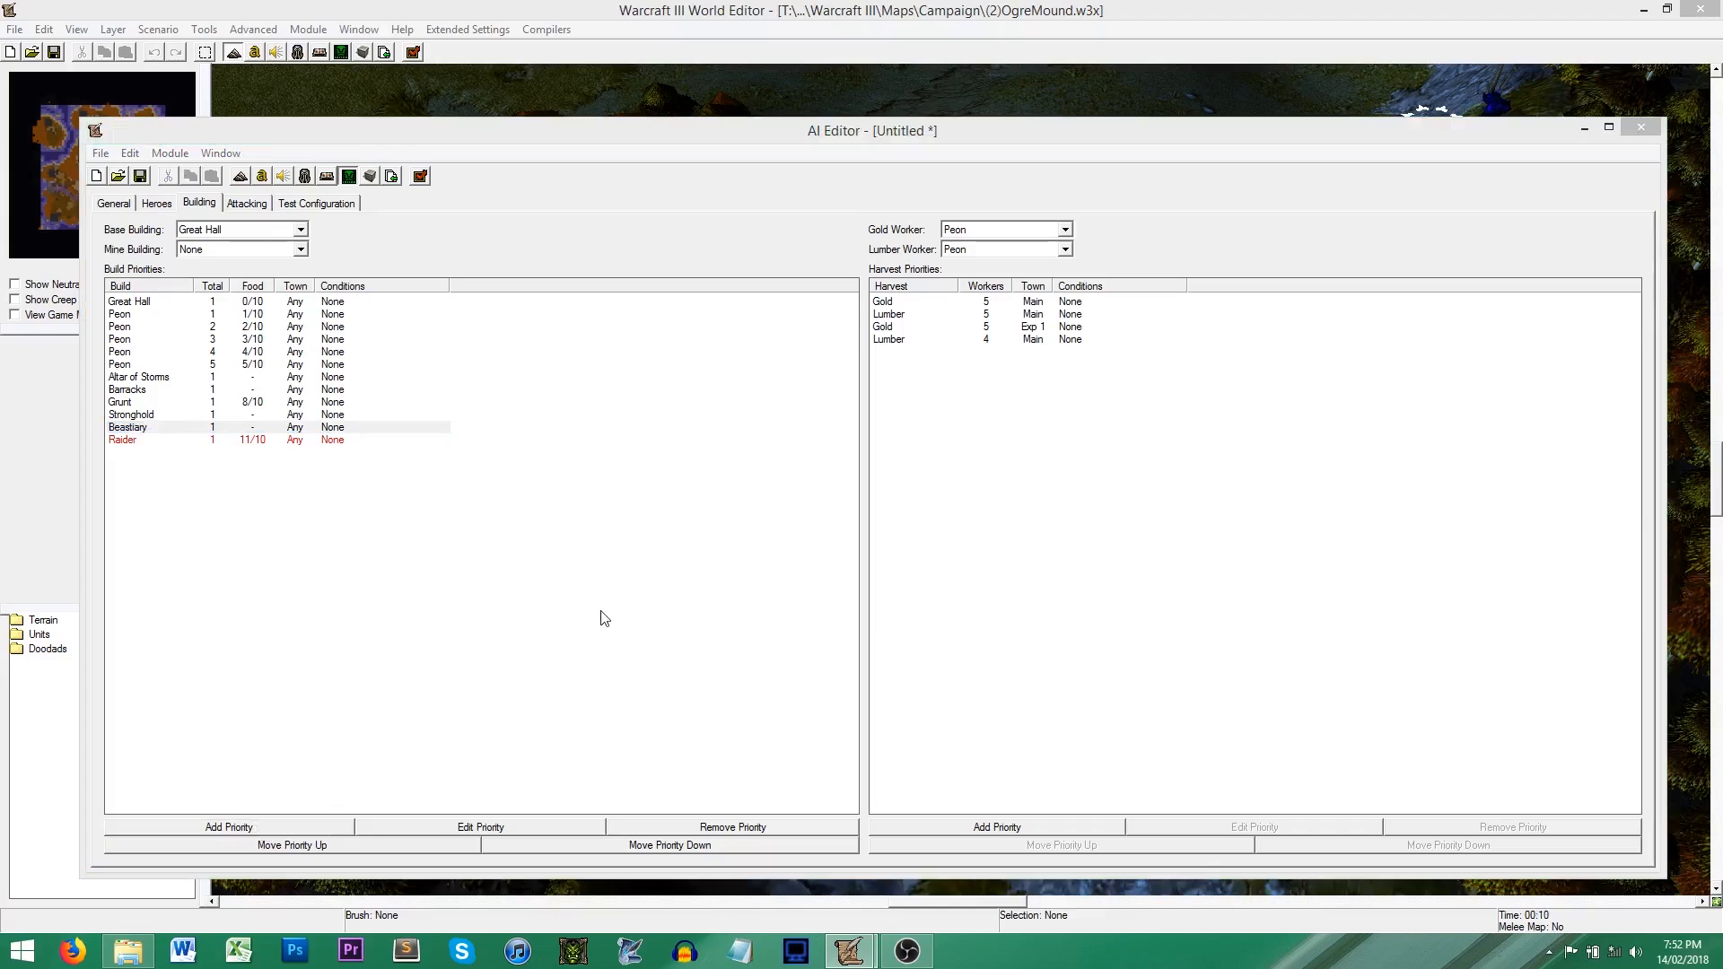
click(807, 376)
click(772, 401)
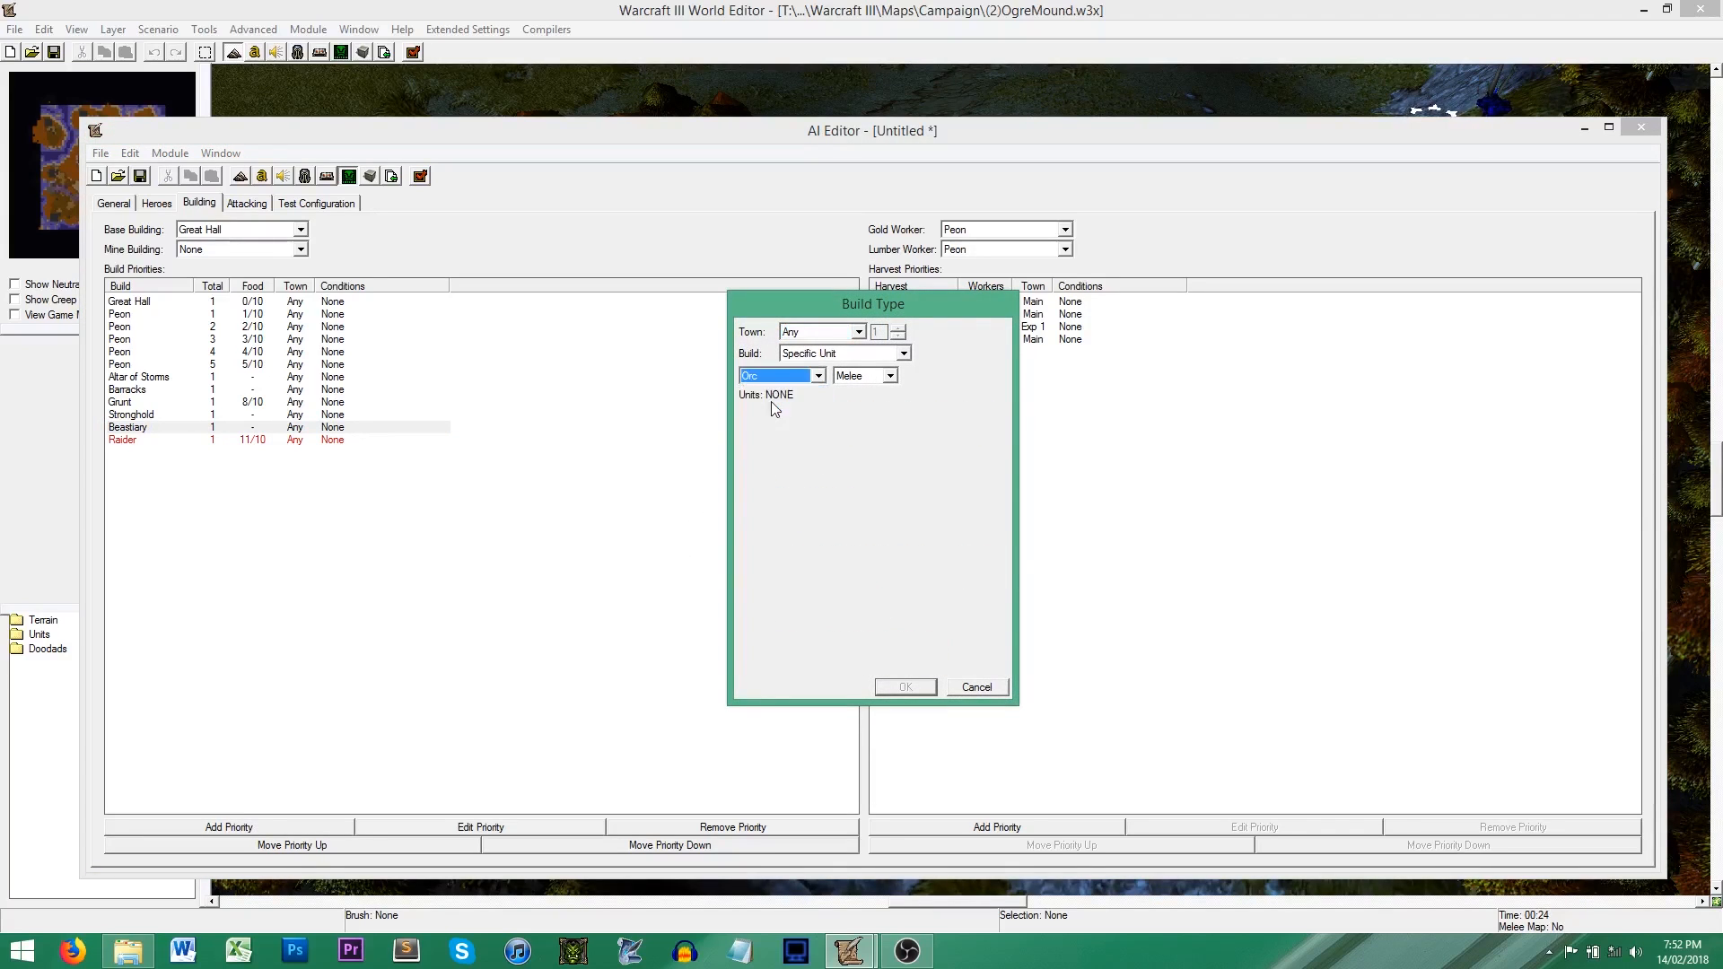
click(754, 594)
click(906, 688)
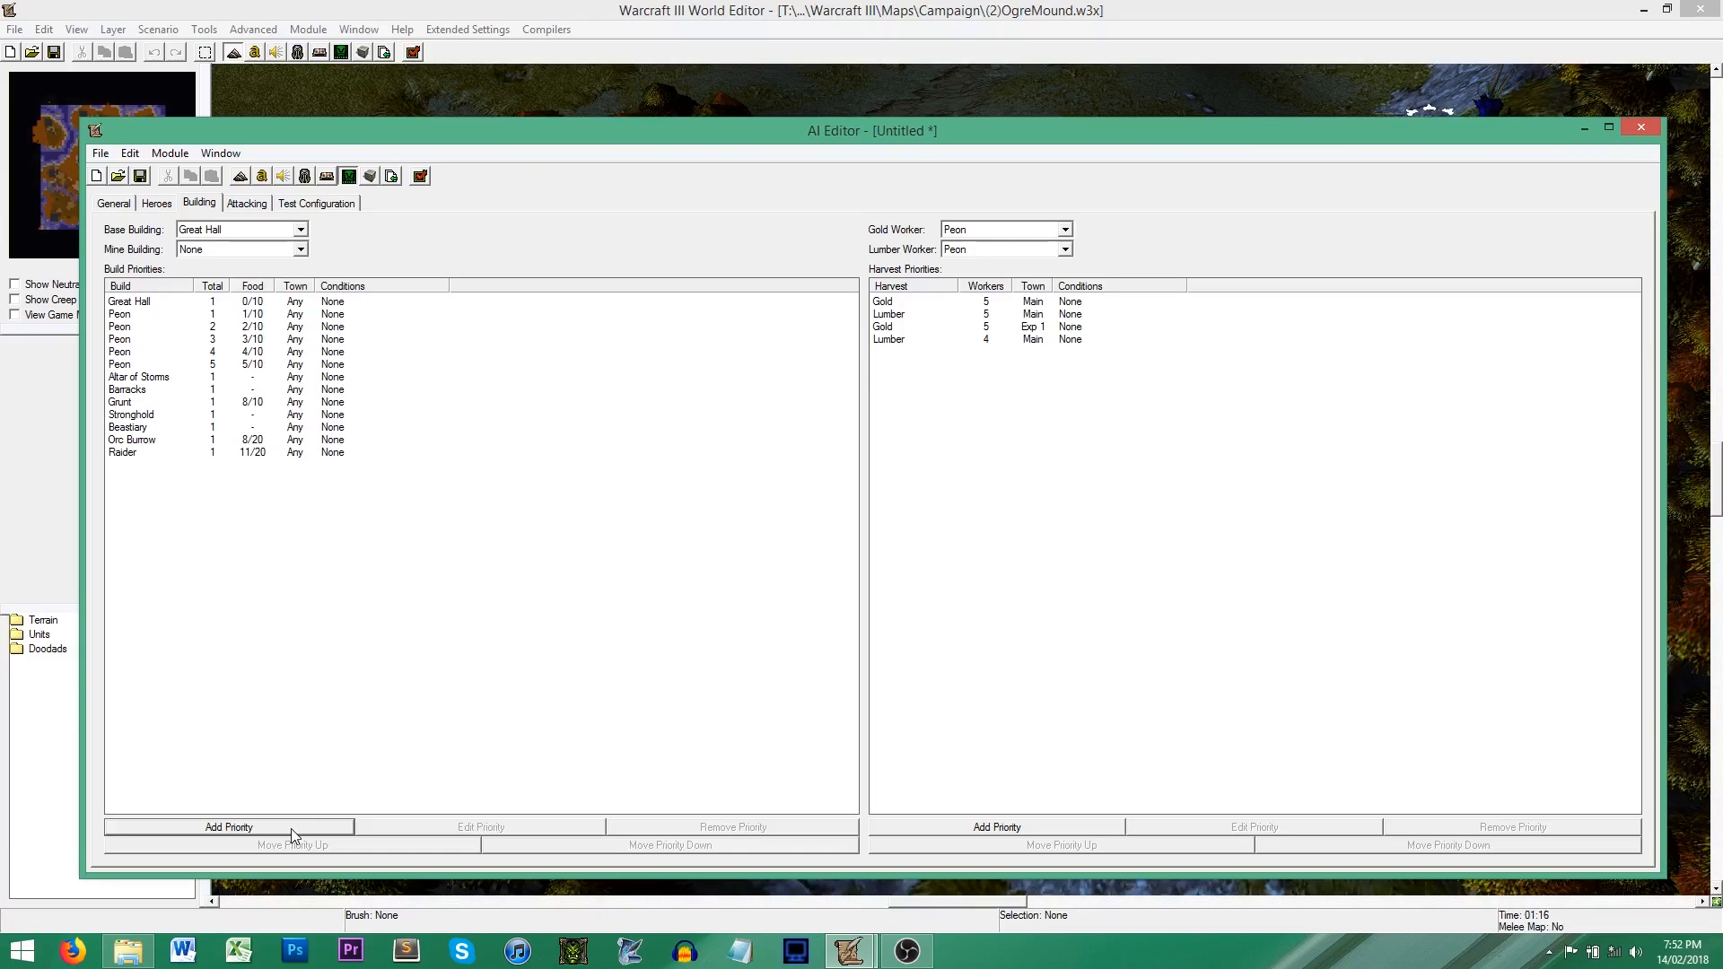
Step: Look through the build priorities and their conditions, from the Great Hall and Peons to the Stronghold, without changing any
right_click(257, 508)
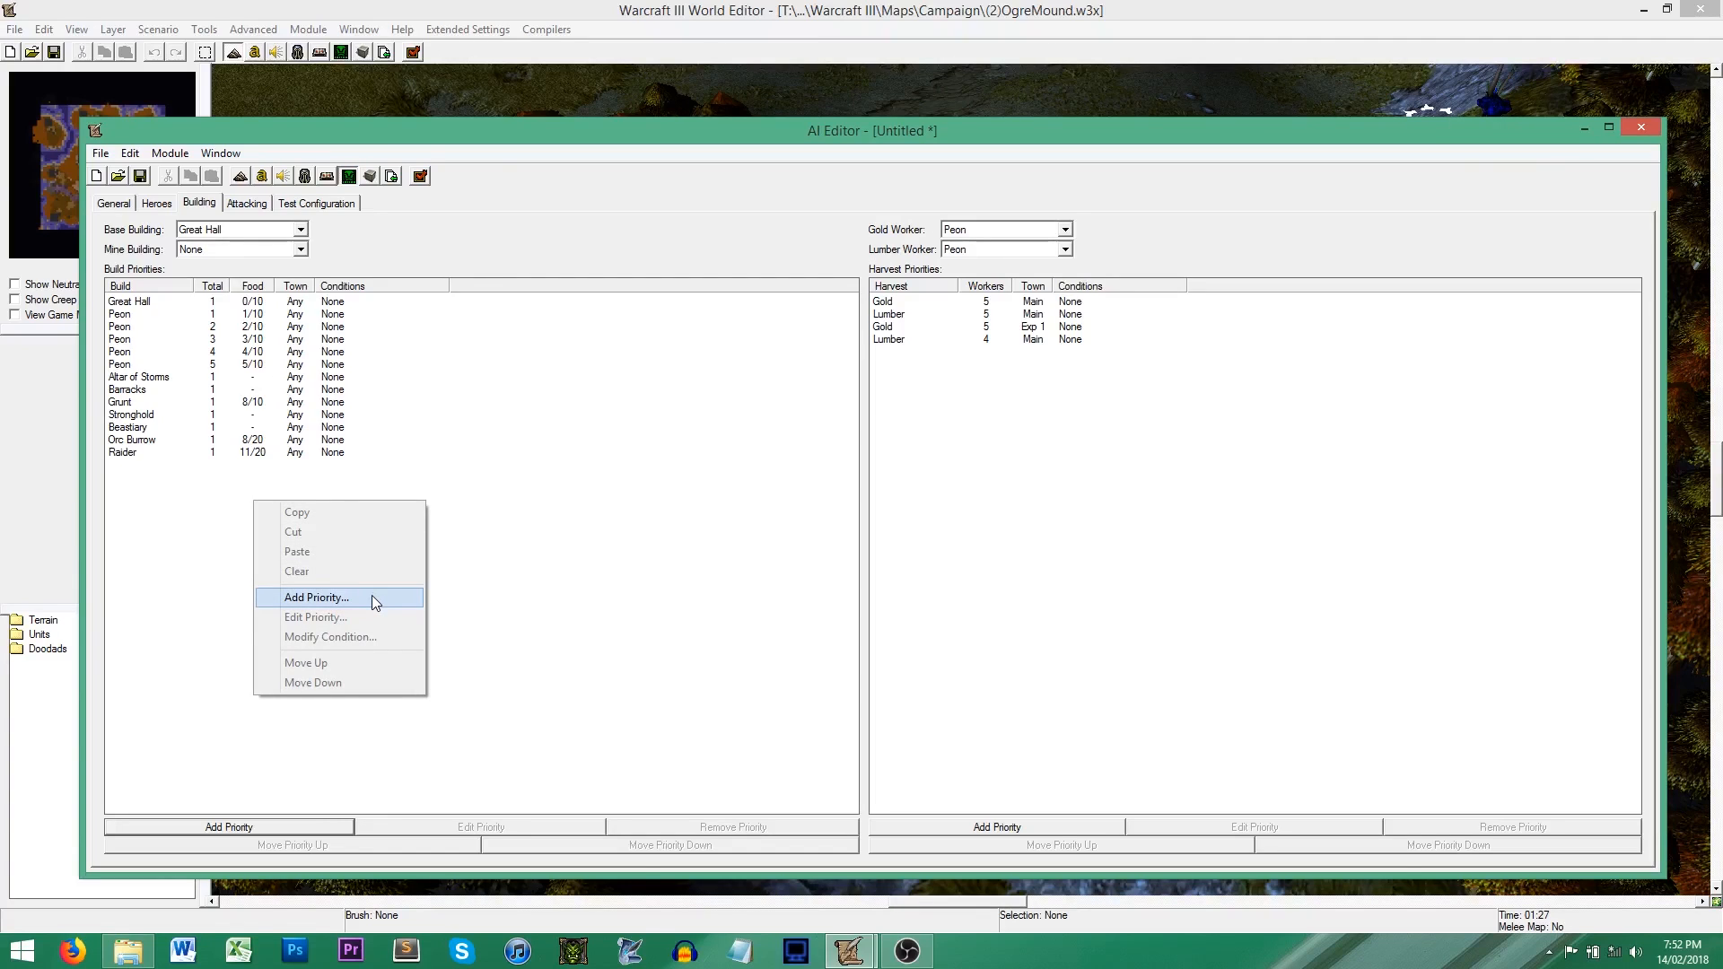
click(481, 414)
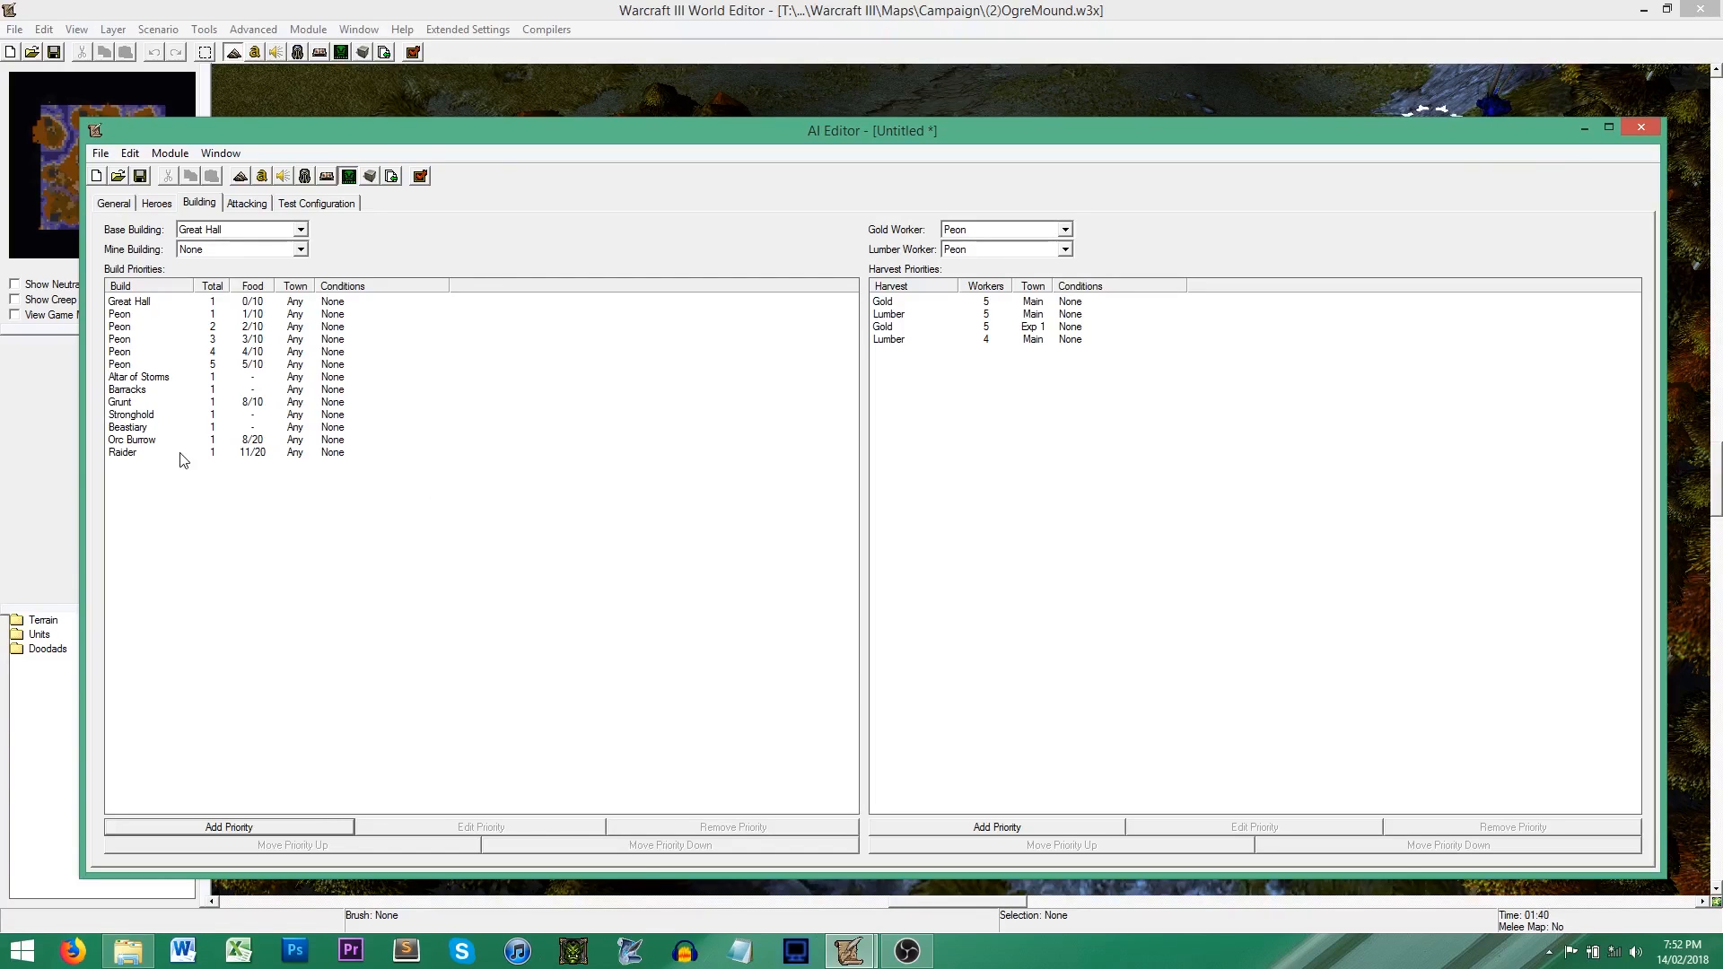
click(131, 316)
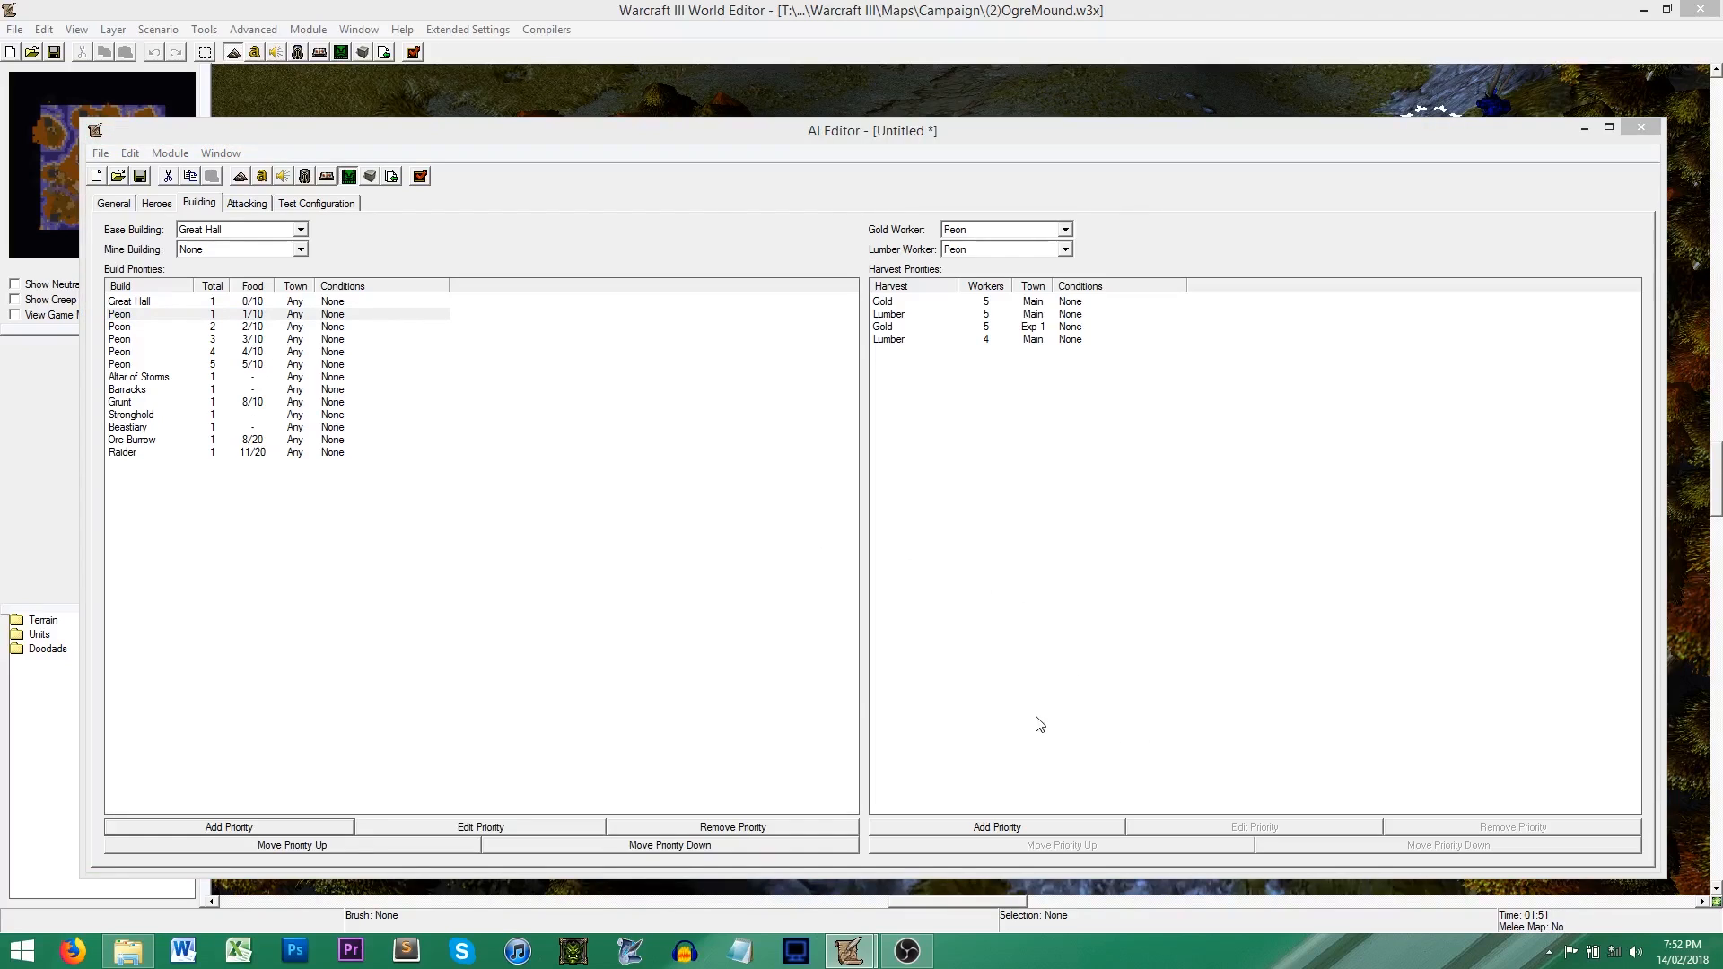
key(Return)
click(976, 688)
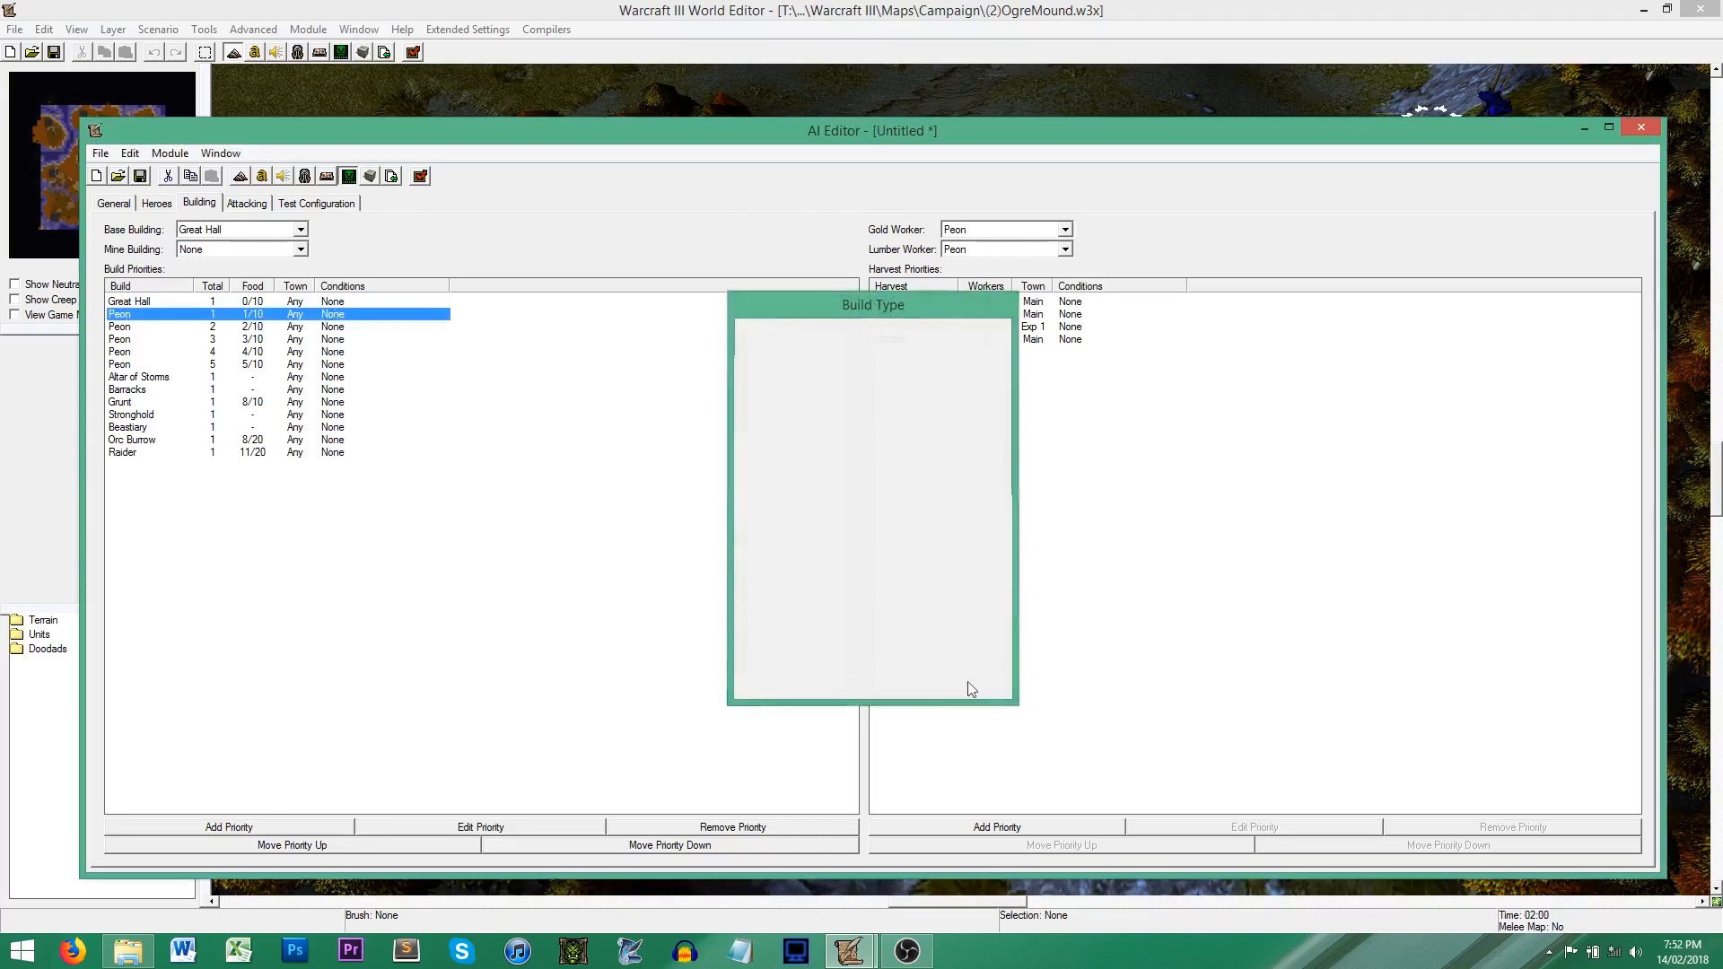
click(133, 352)
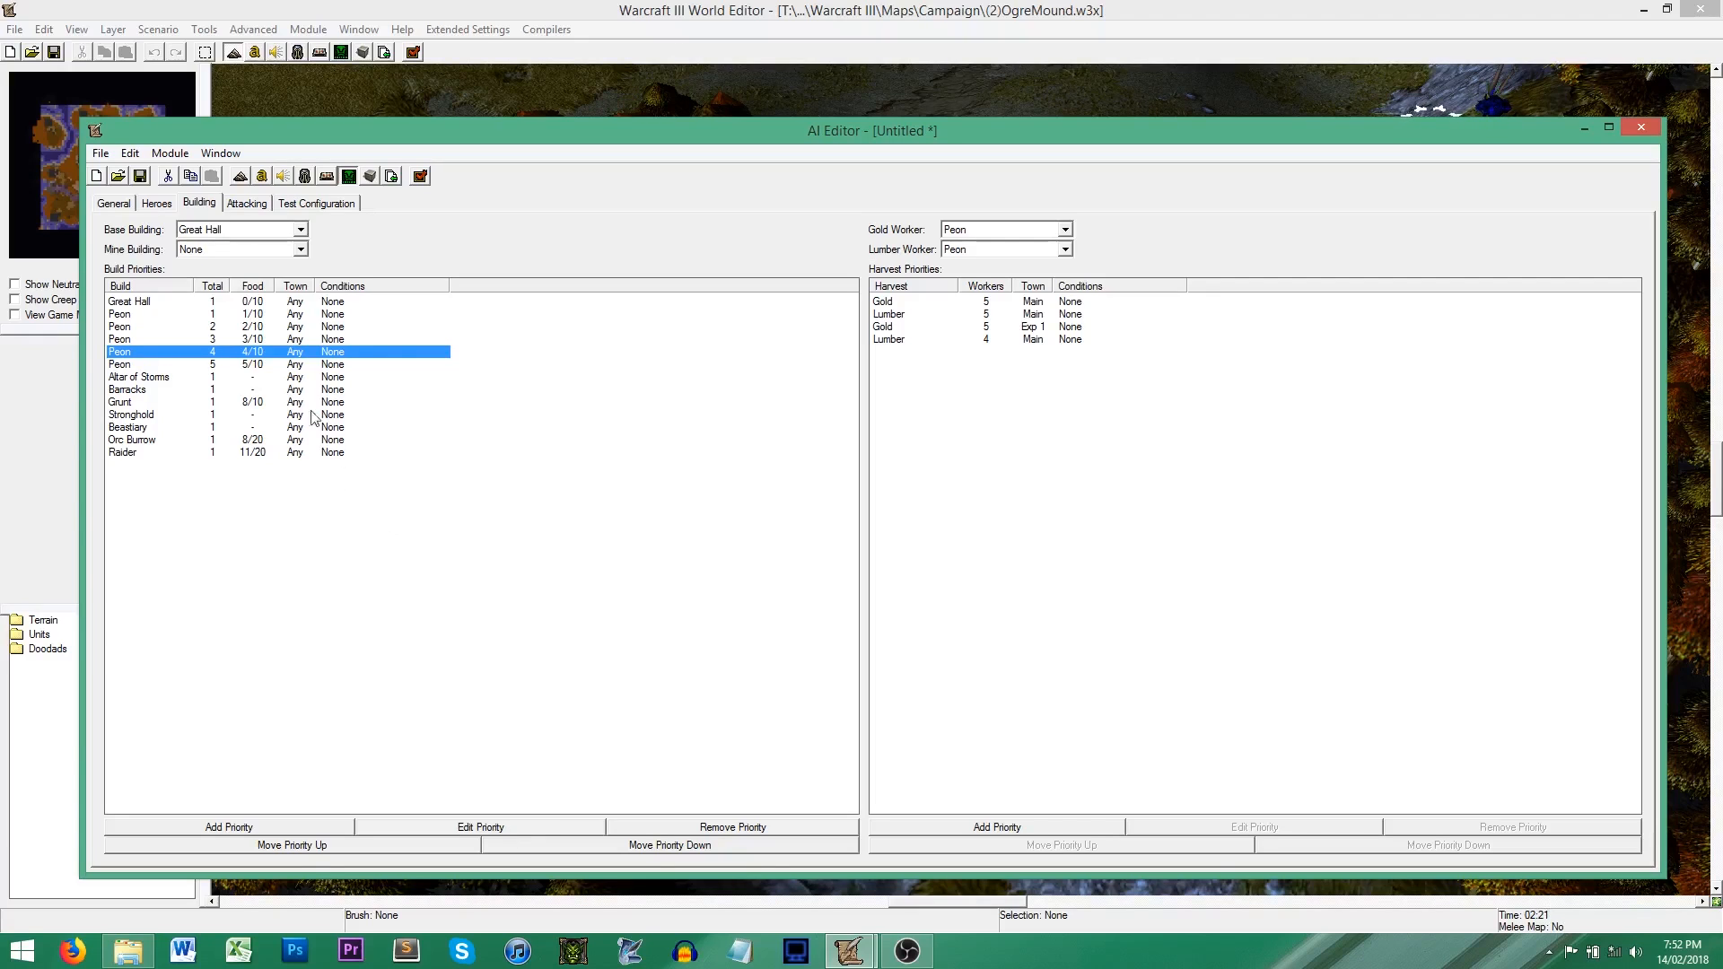
click(335, 304)
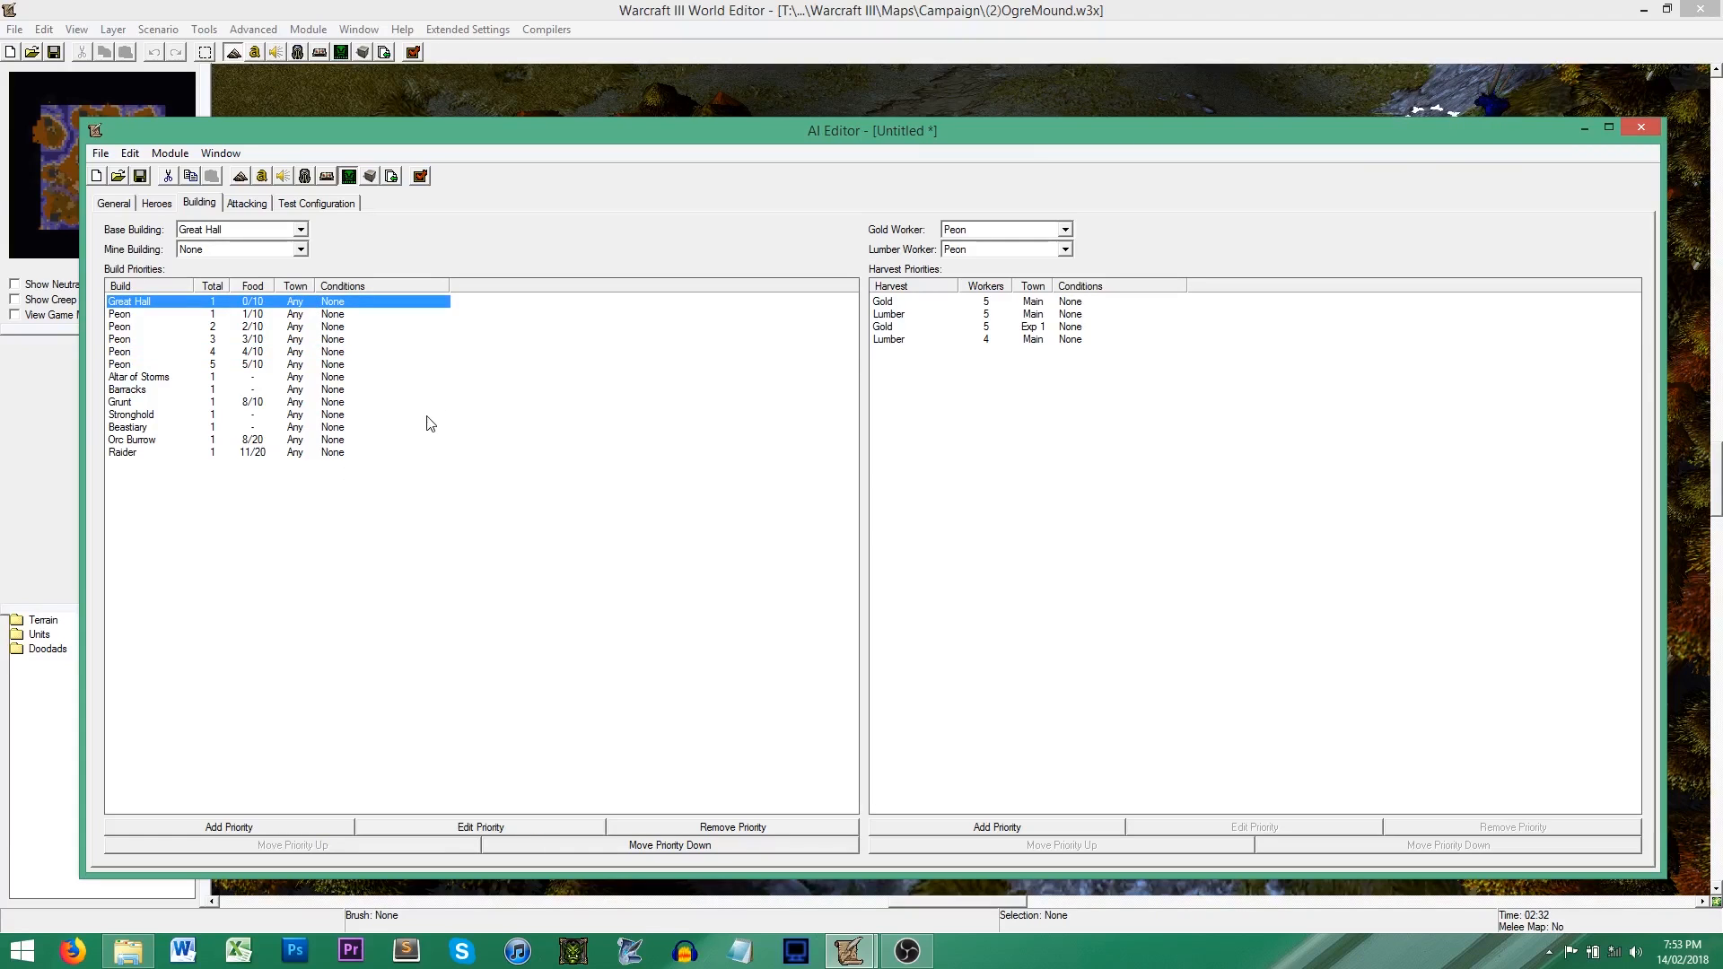
click(342, 380)
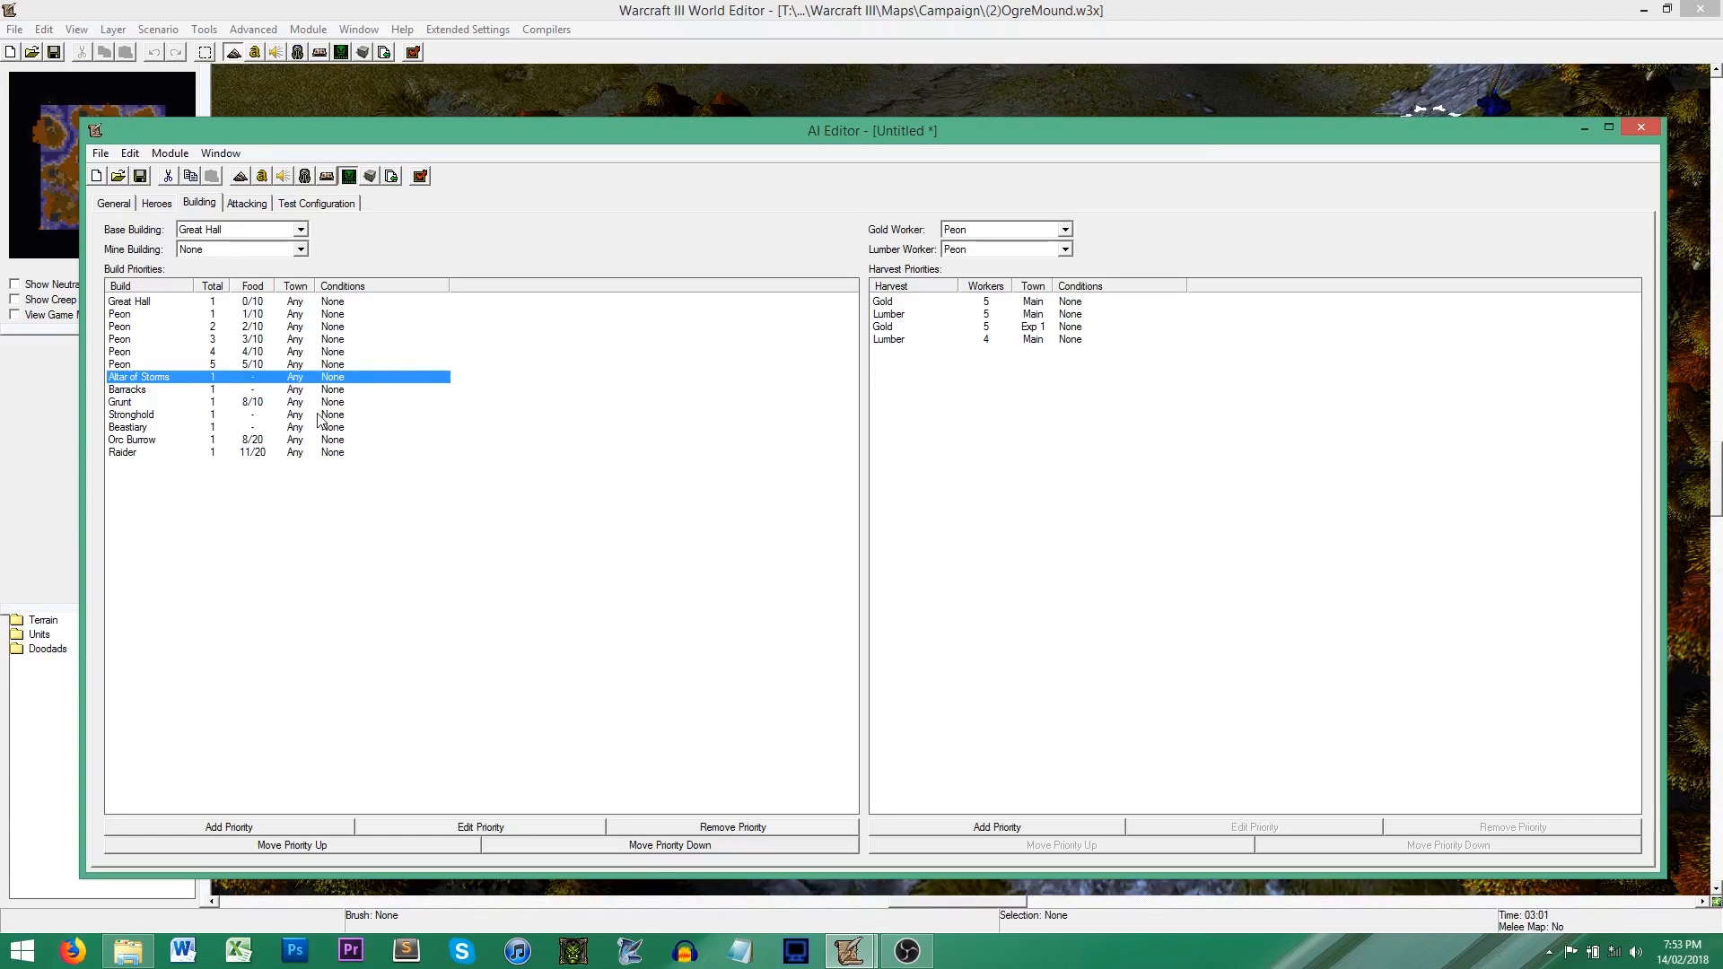
click(319, 416)
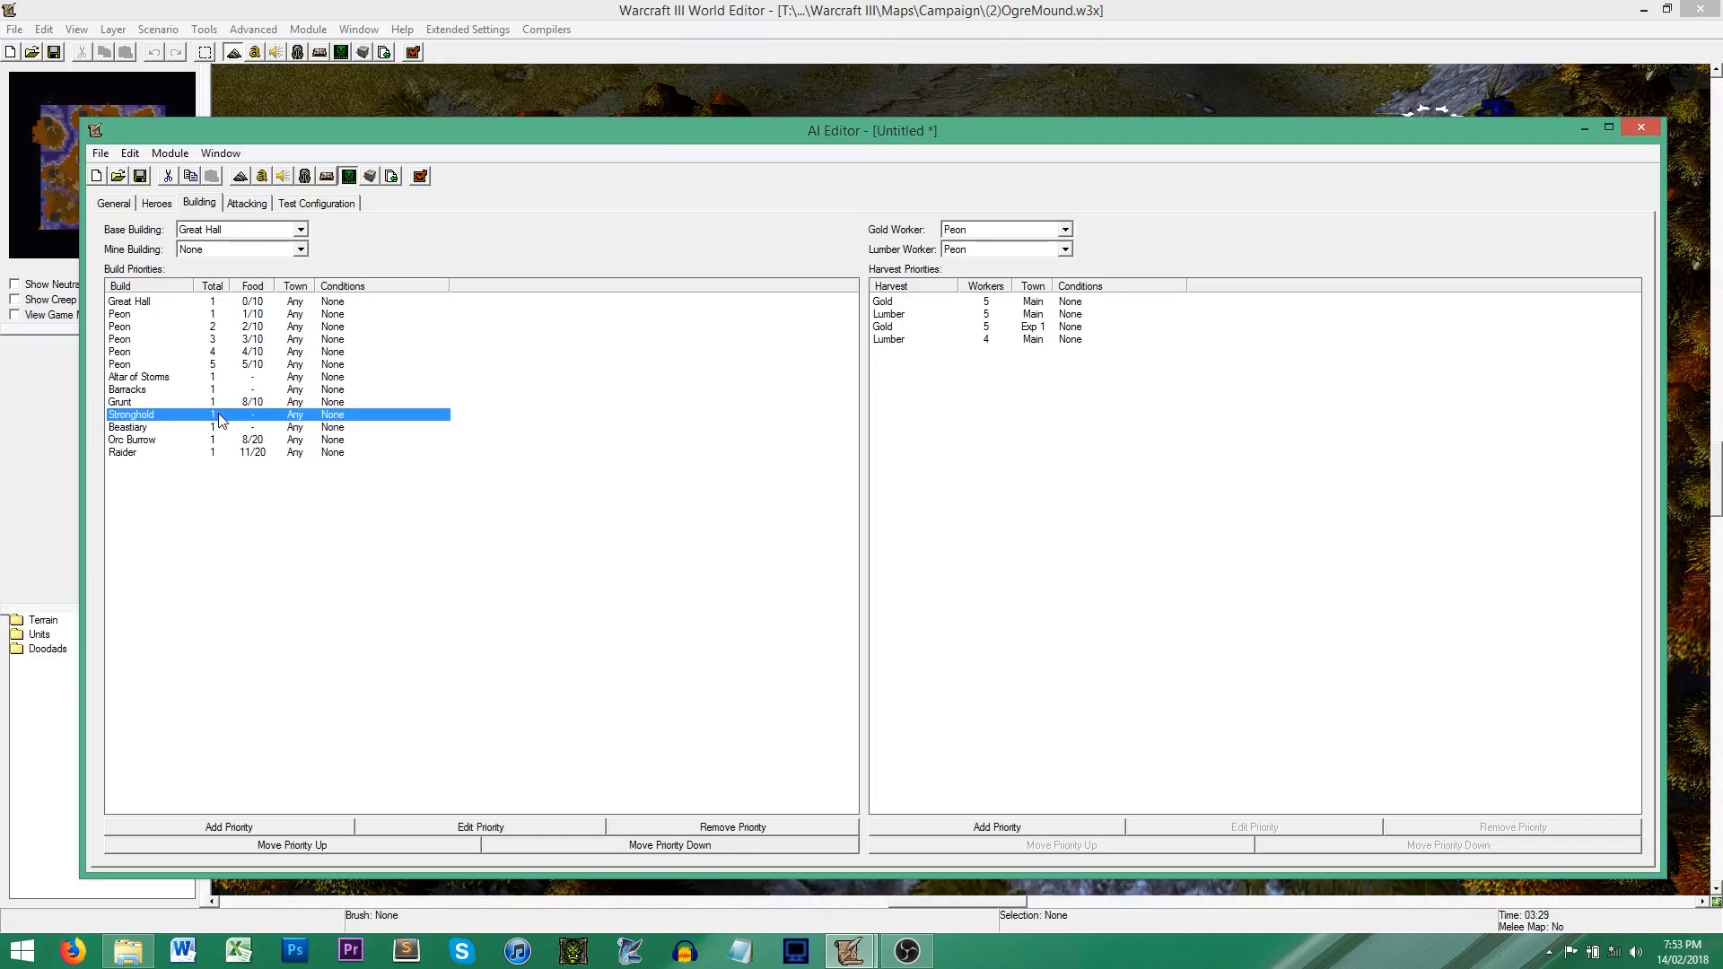
Step: Add a new AI condition to the general settings and name it Excess Gold
click(115, 205)
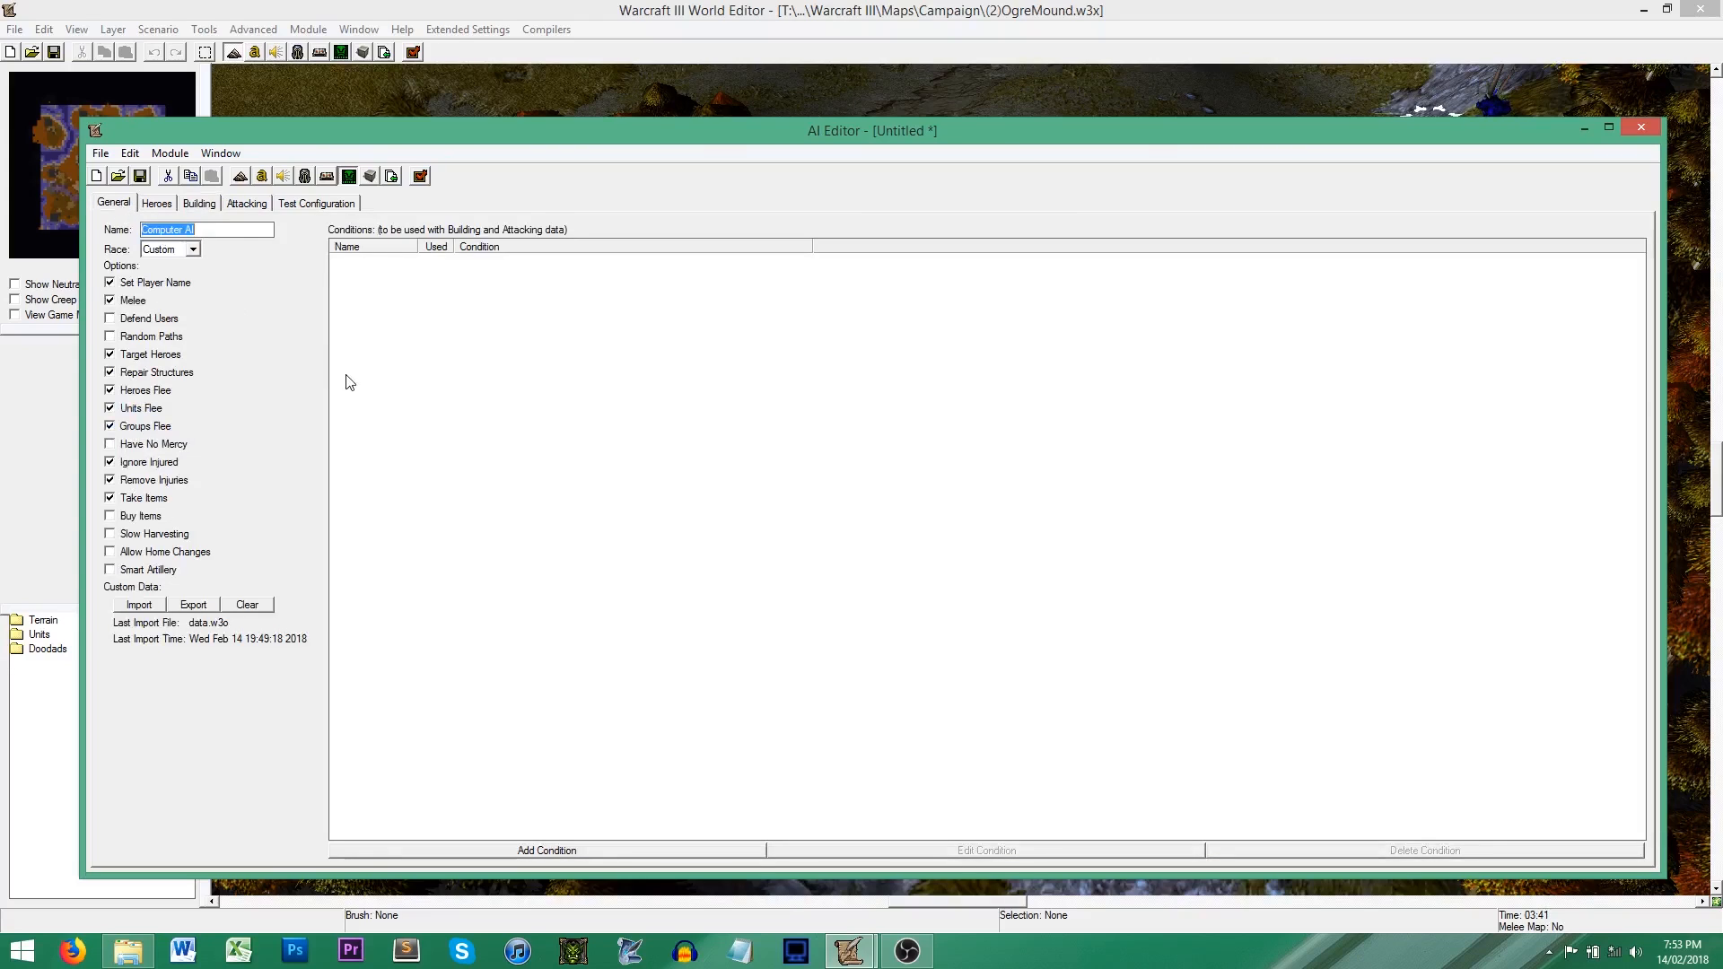
click(481, 364)
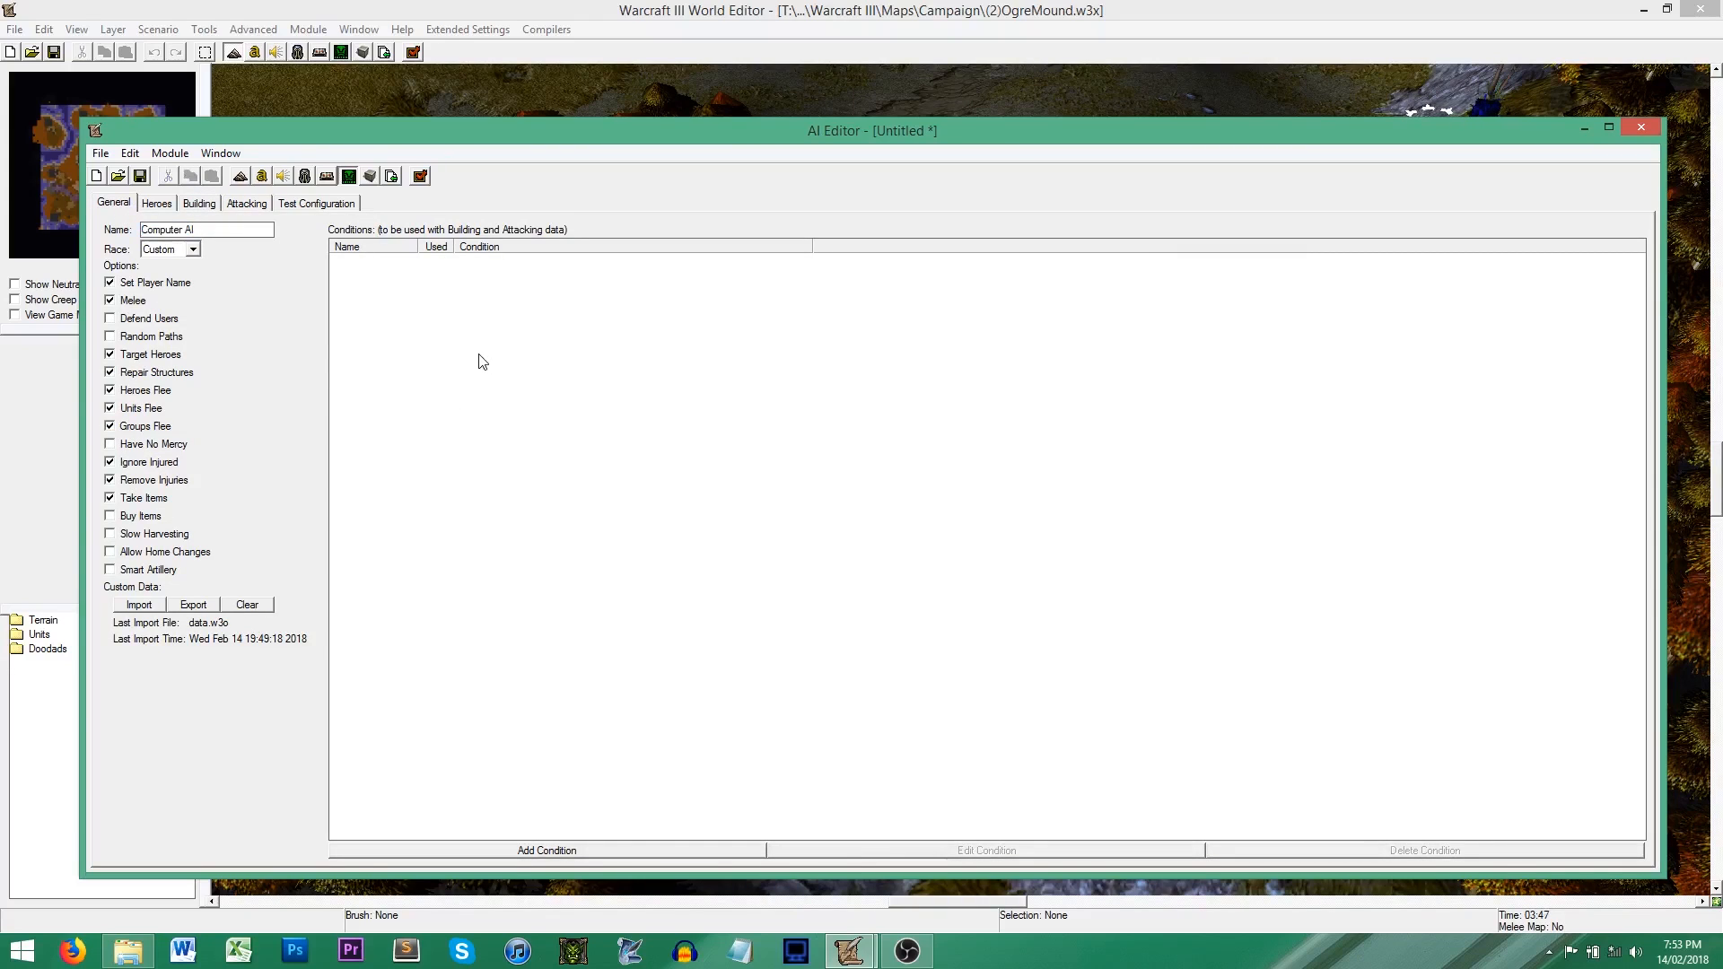
right_click(482, 362)
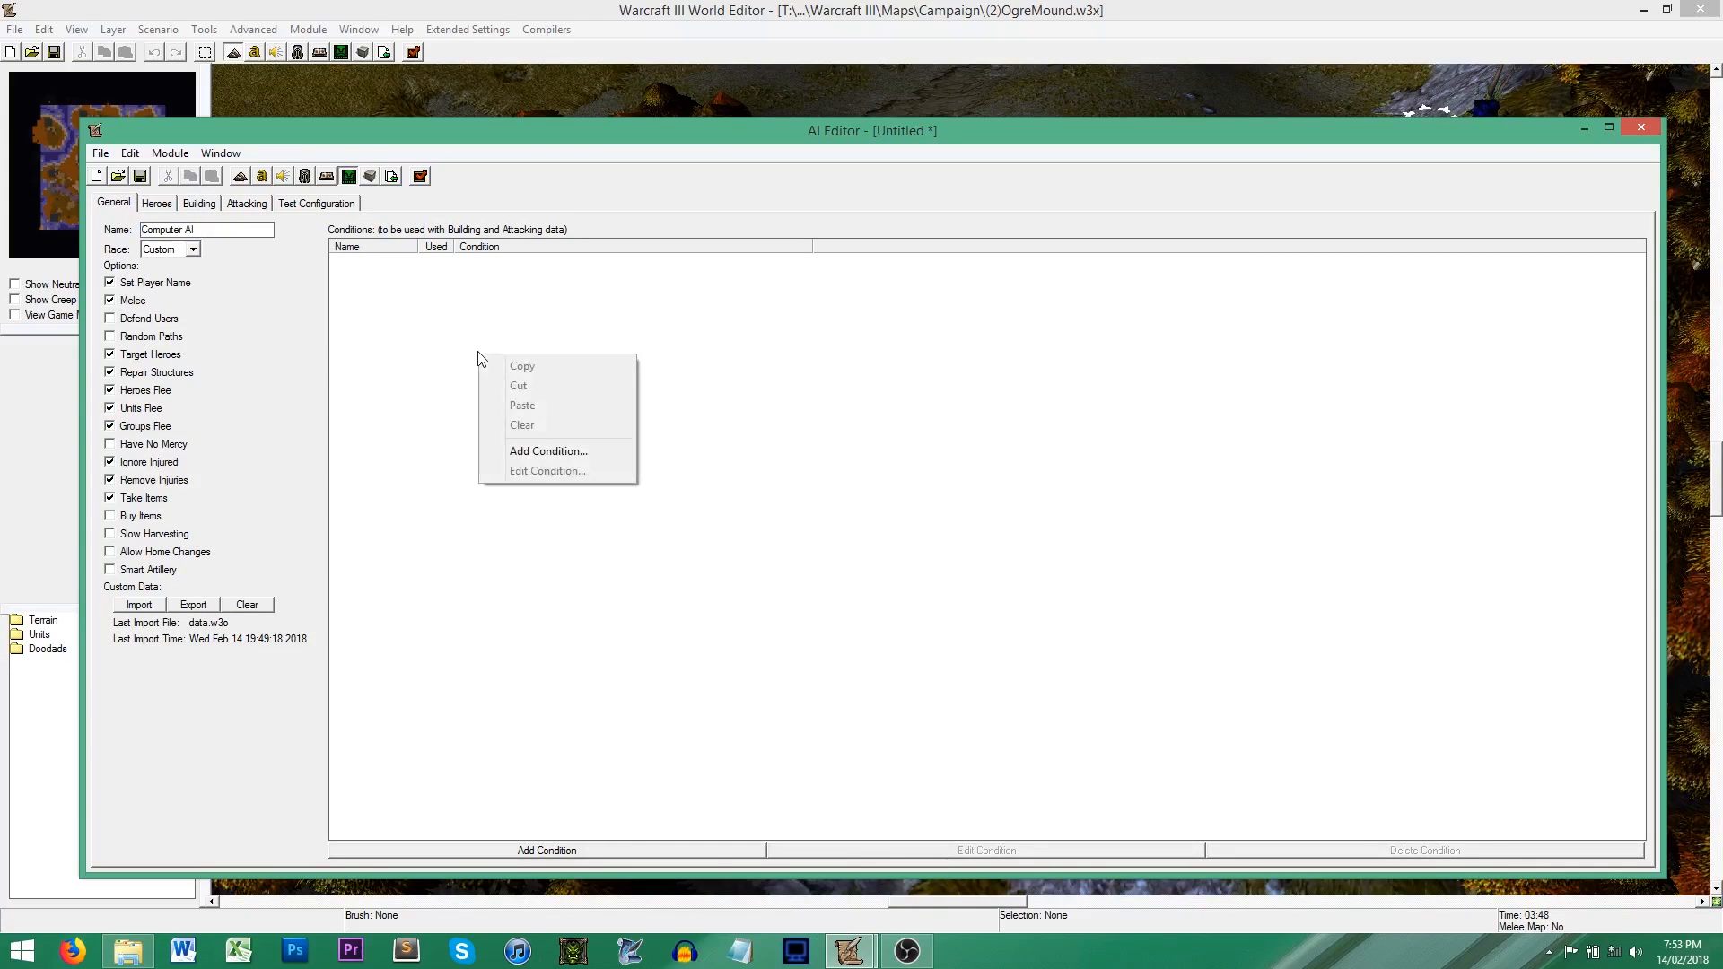
click(579, 455)
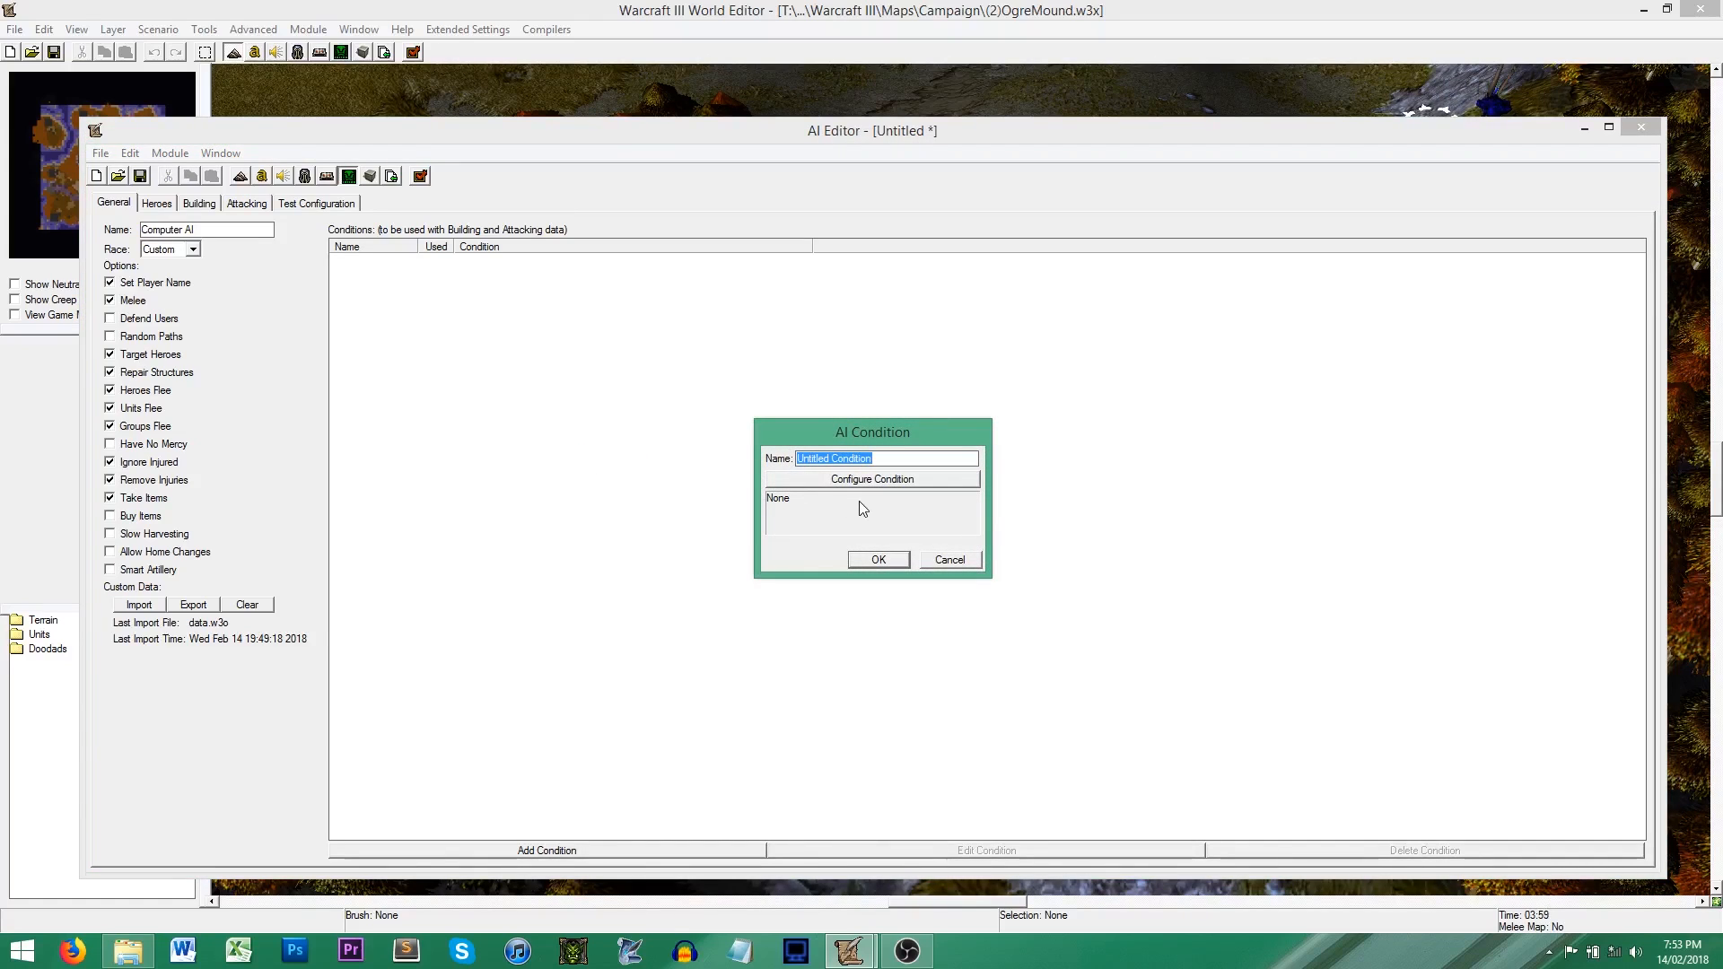
text(Exc)
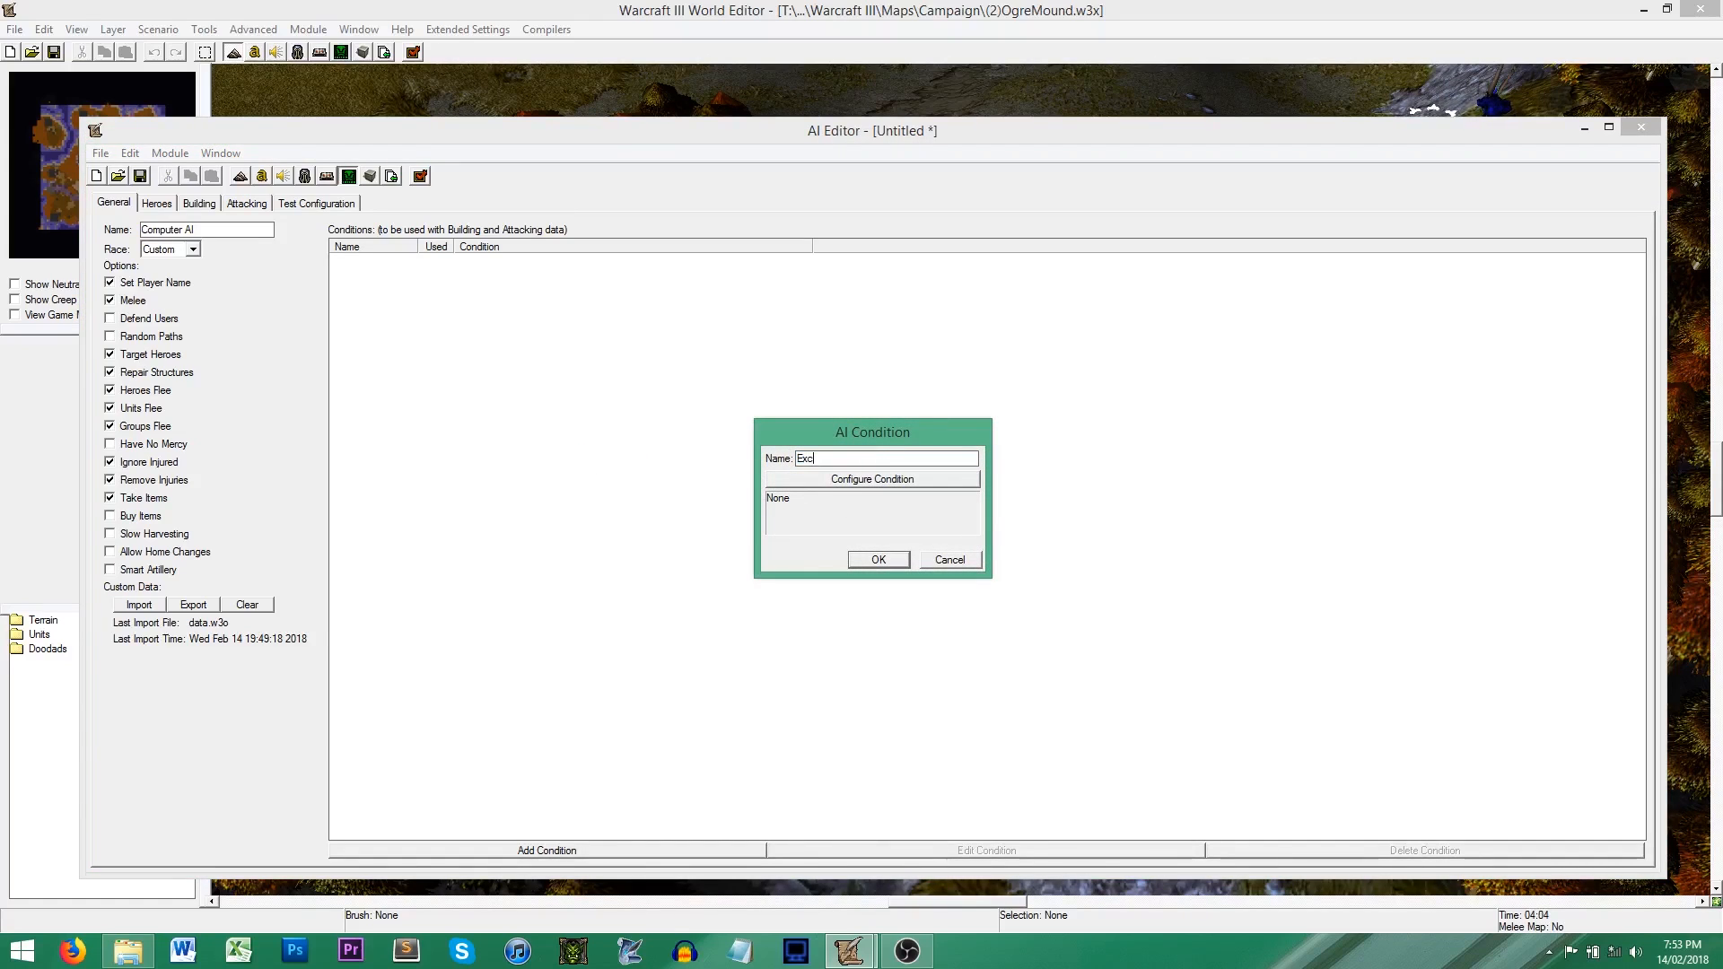
text(cess)
key(BackSpace)
text(Gold)
Step: Configure the Excess Gold condition as an Integer Comparison with Resources - Current Gold Amount as its first value
click(935, 480)
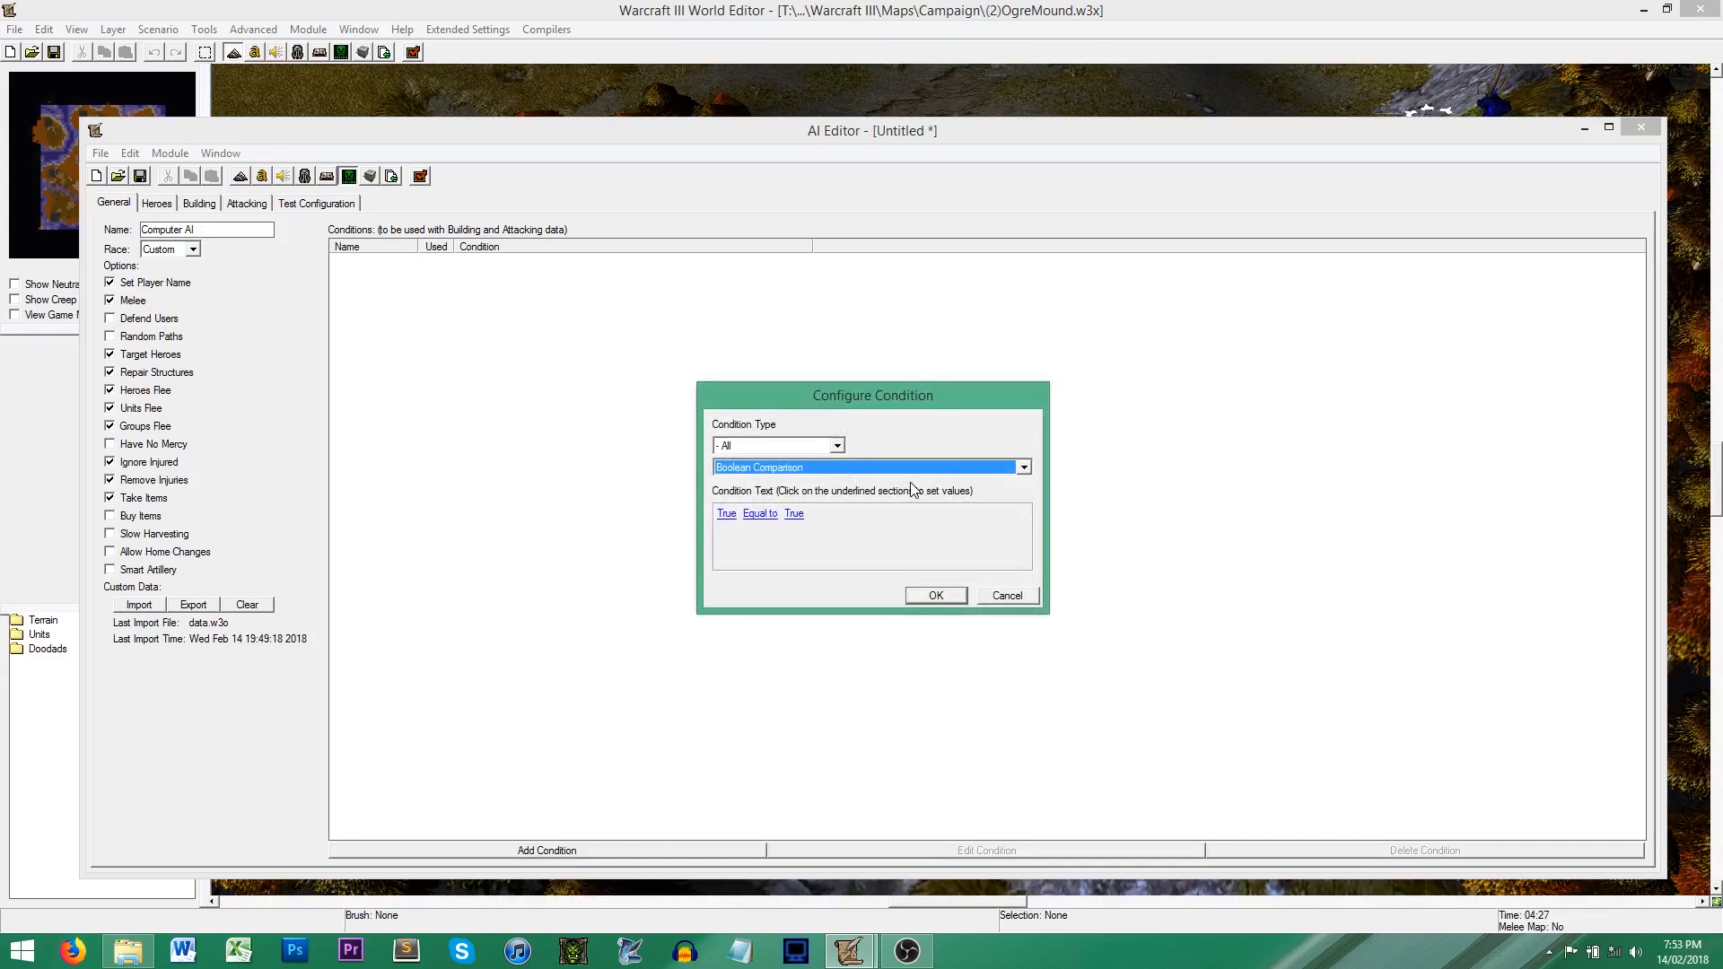
click(836, 468)
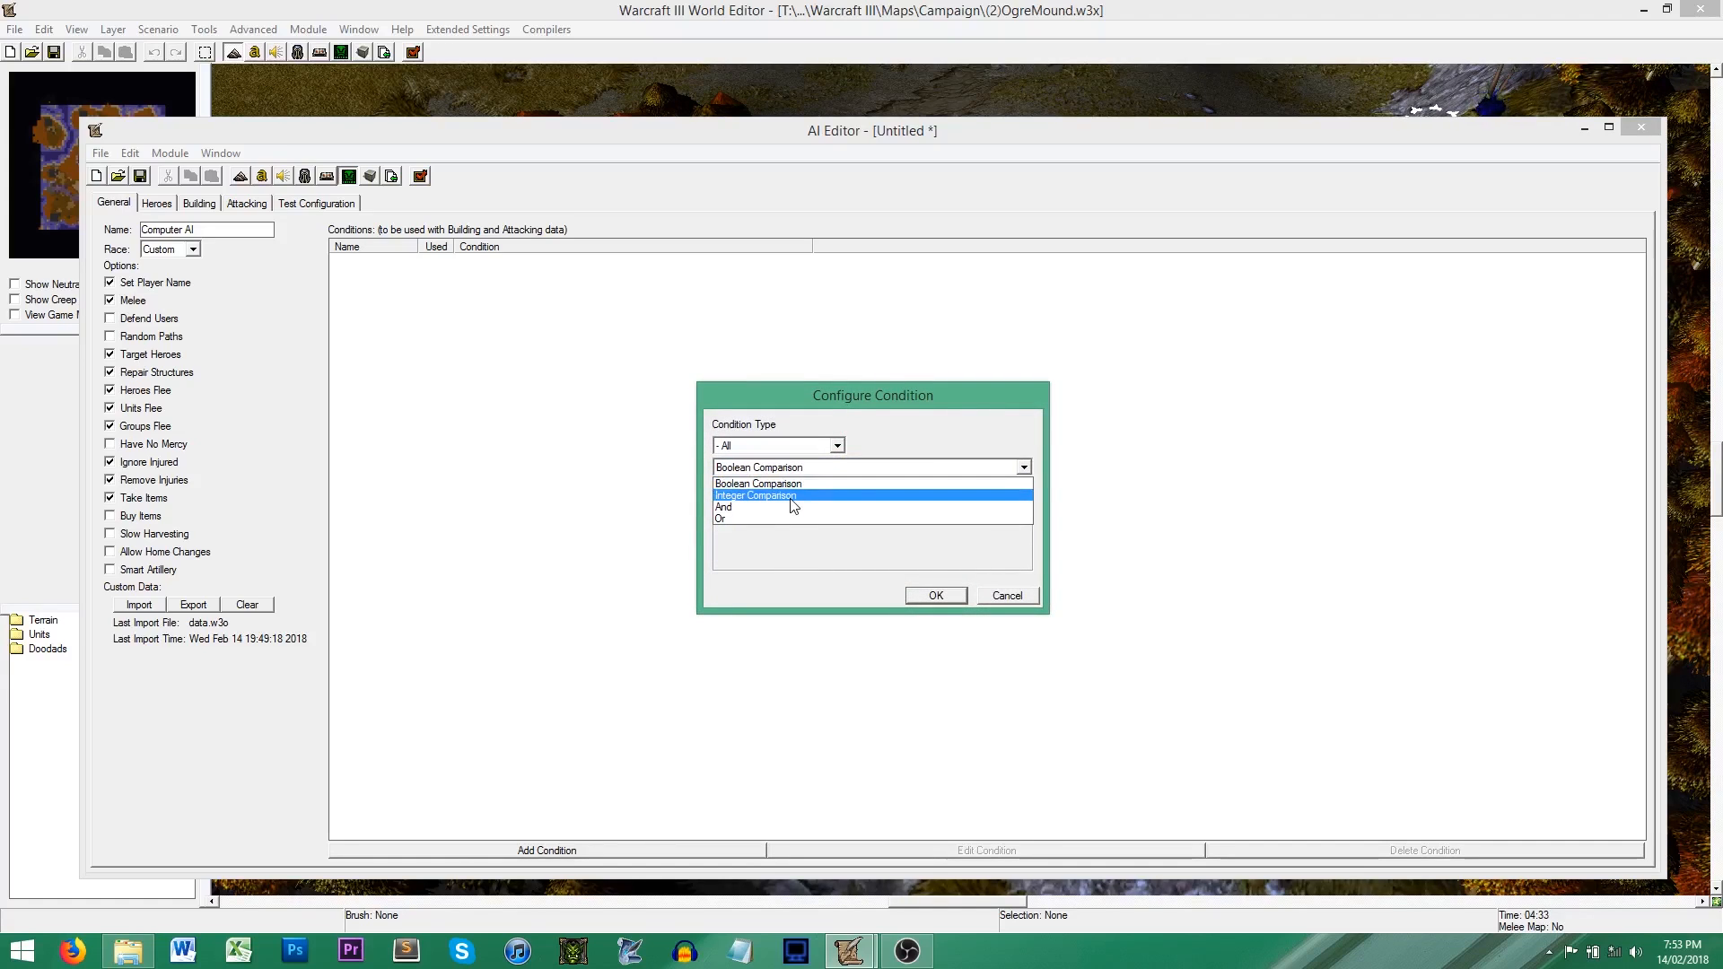
click(793, 496)
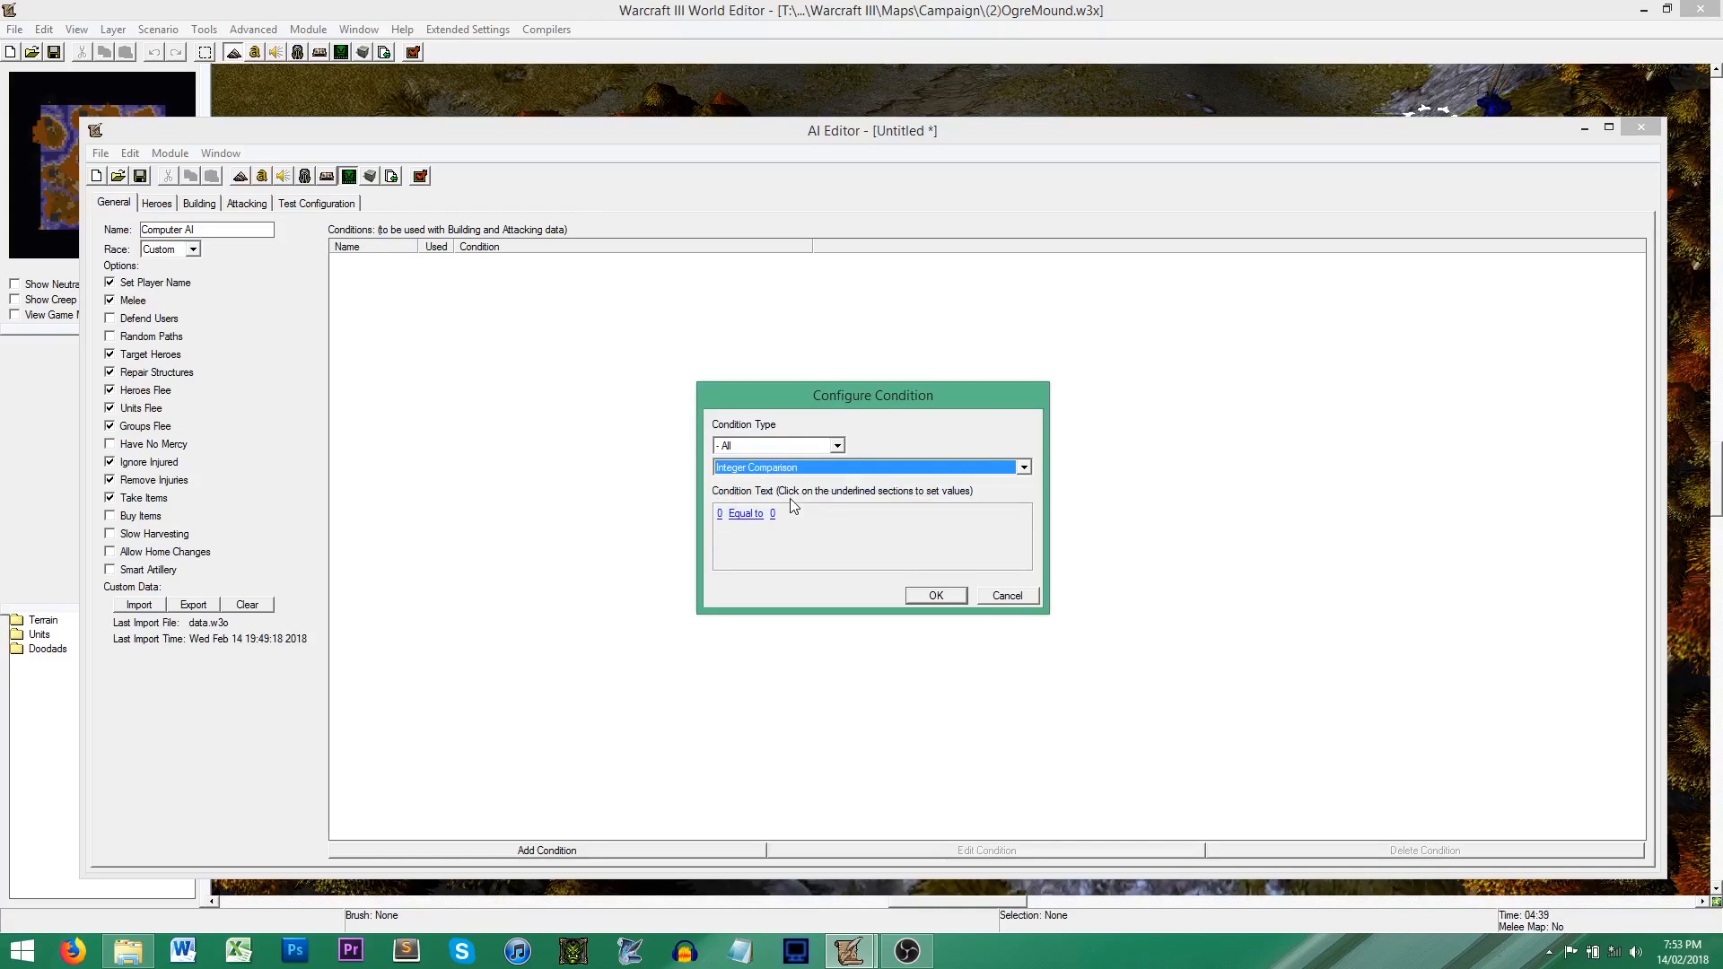
click(719, 514)
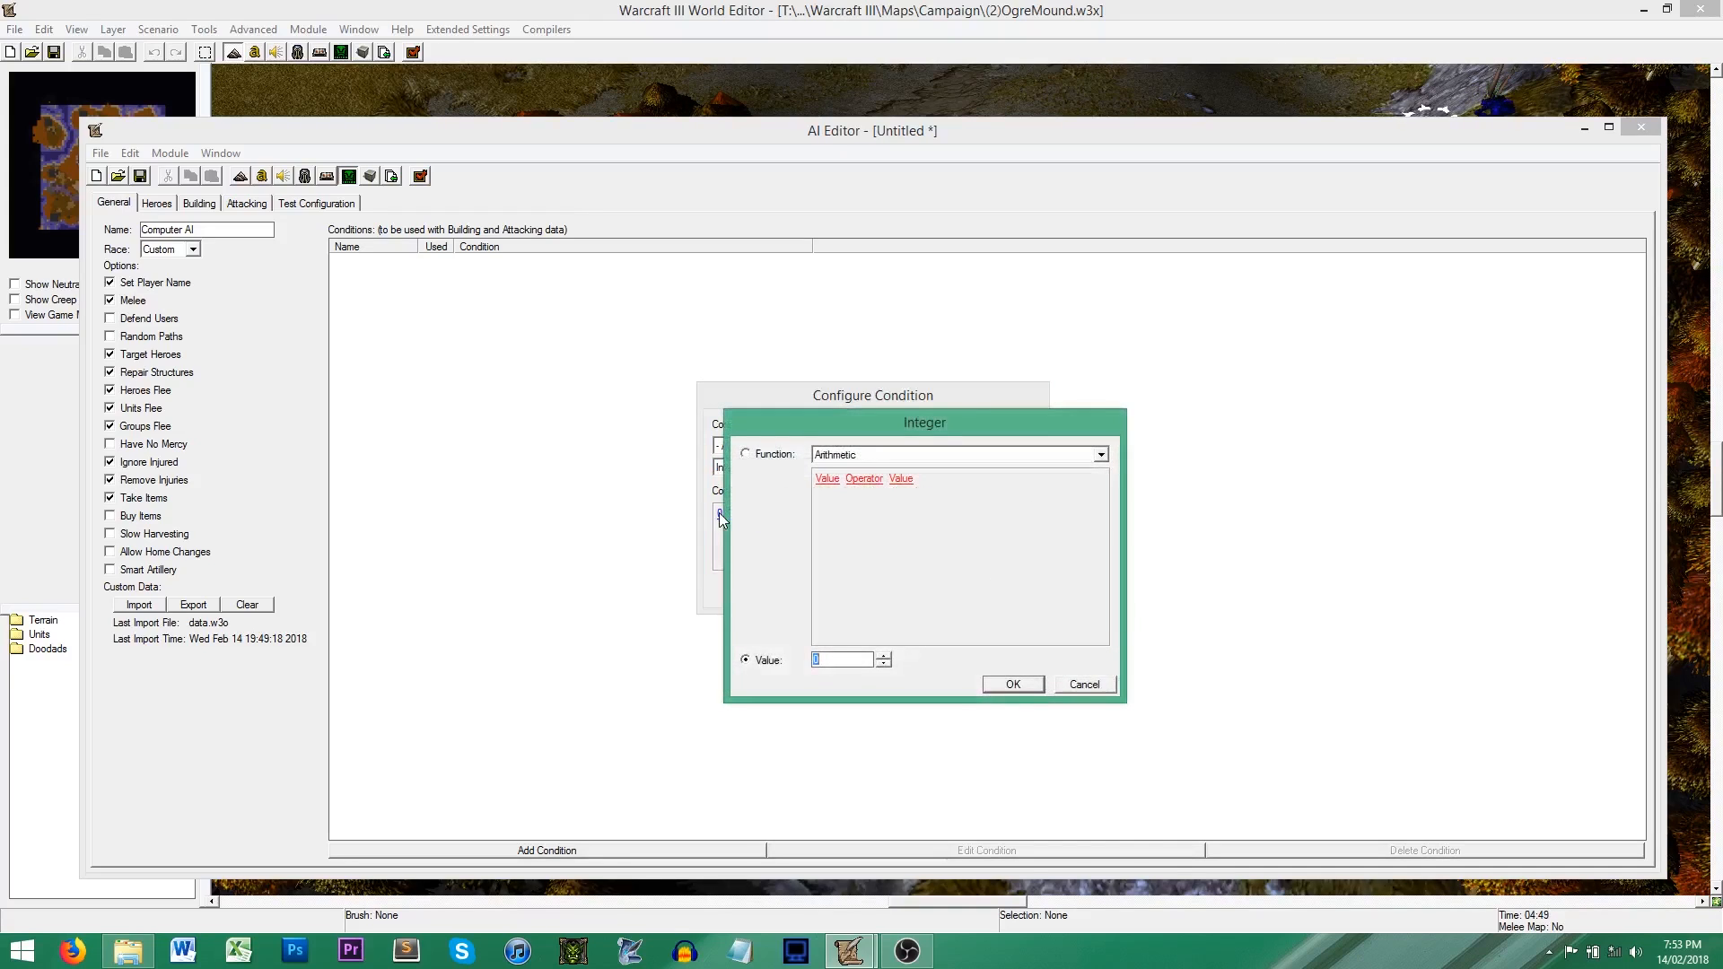
click(853, 455)
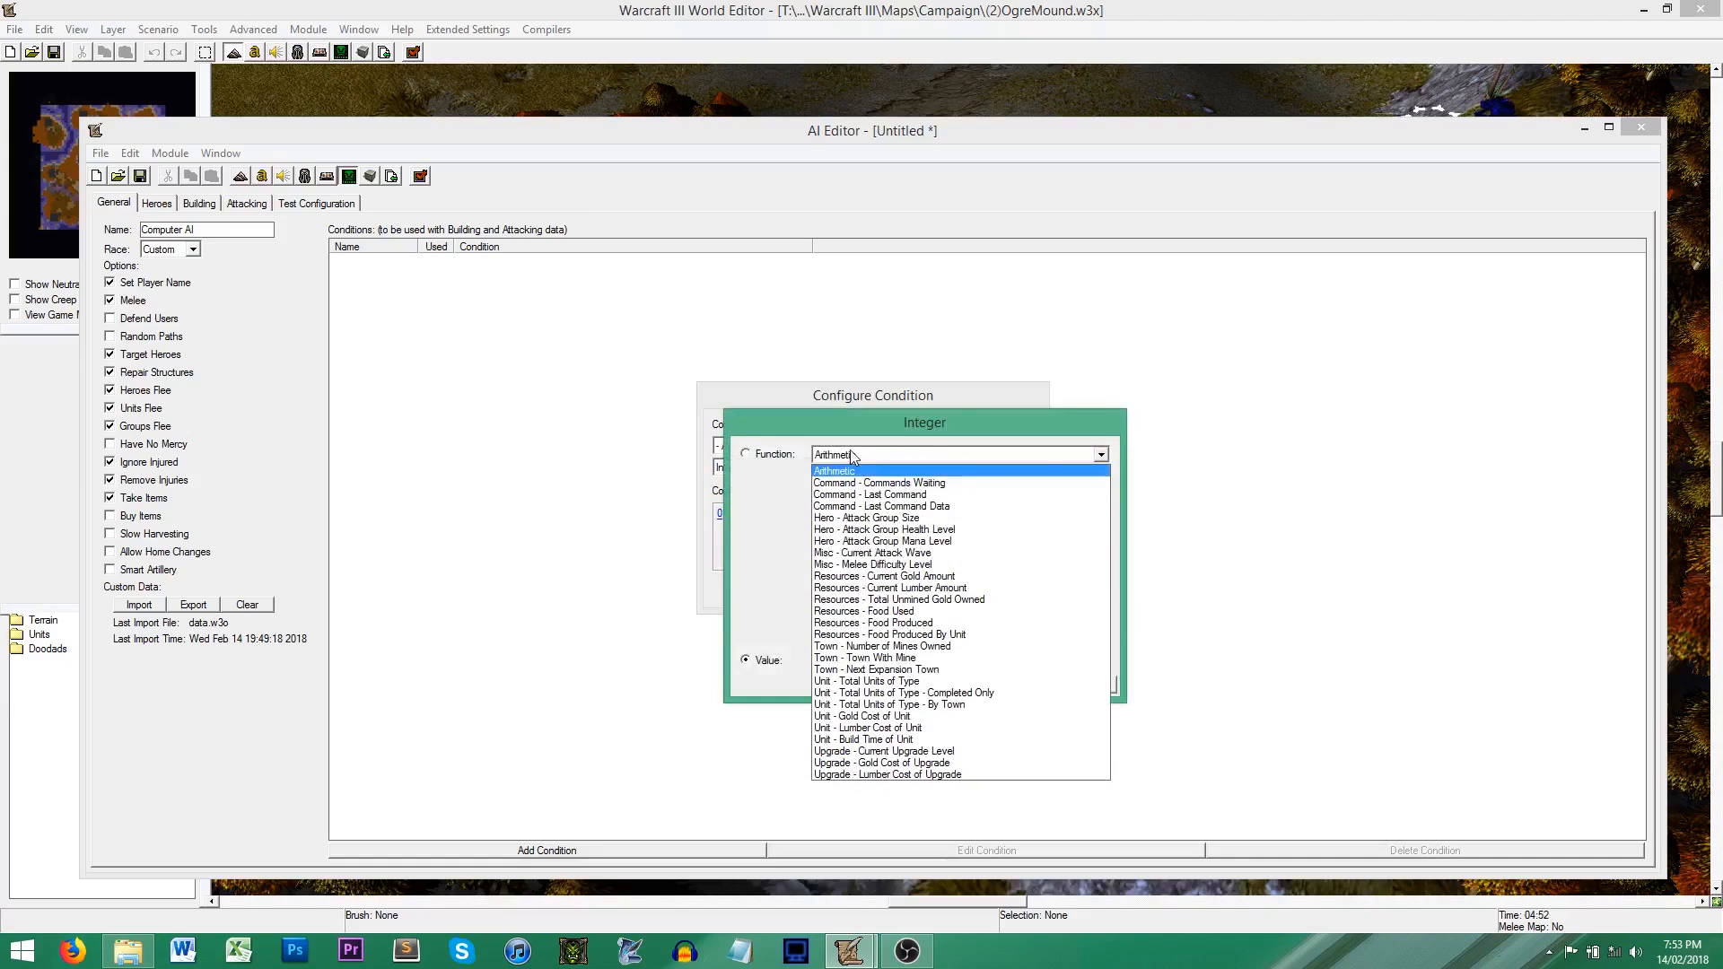
click(957, 577)
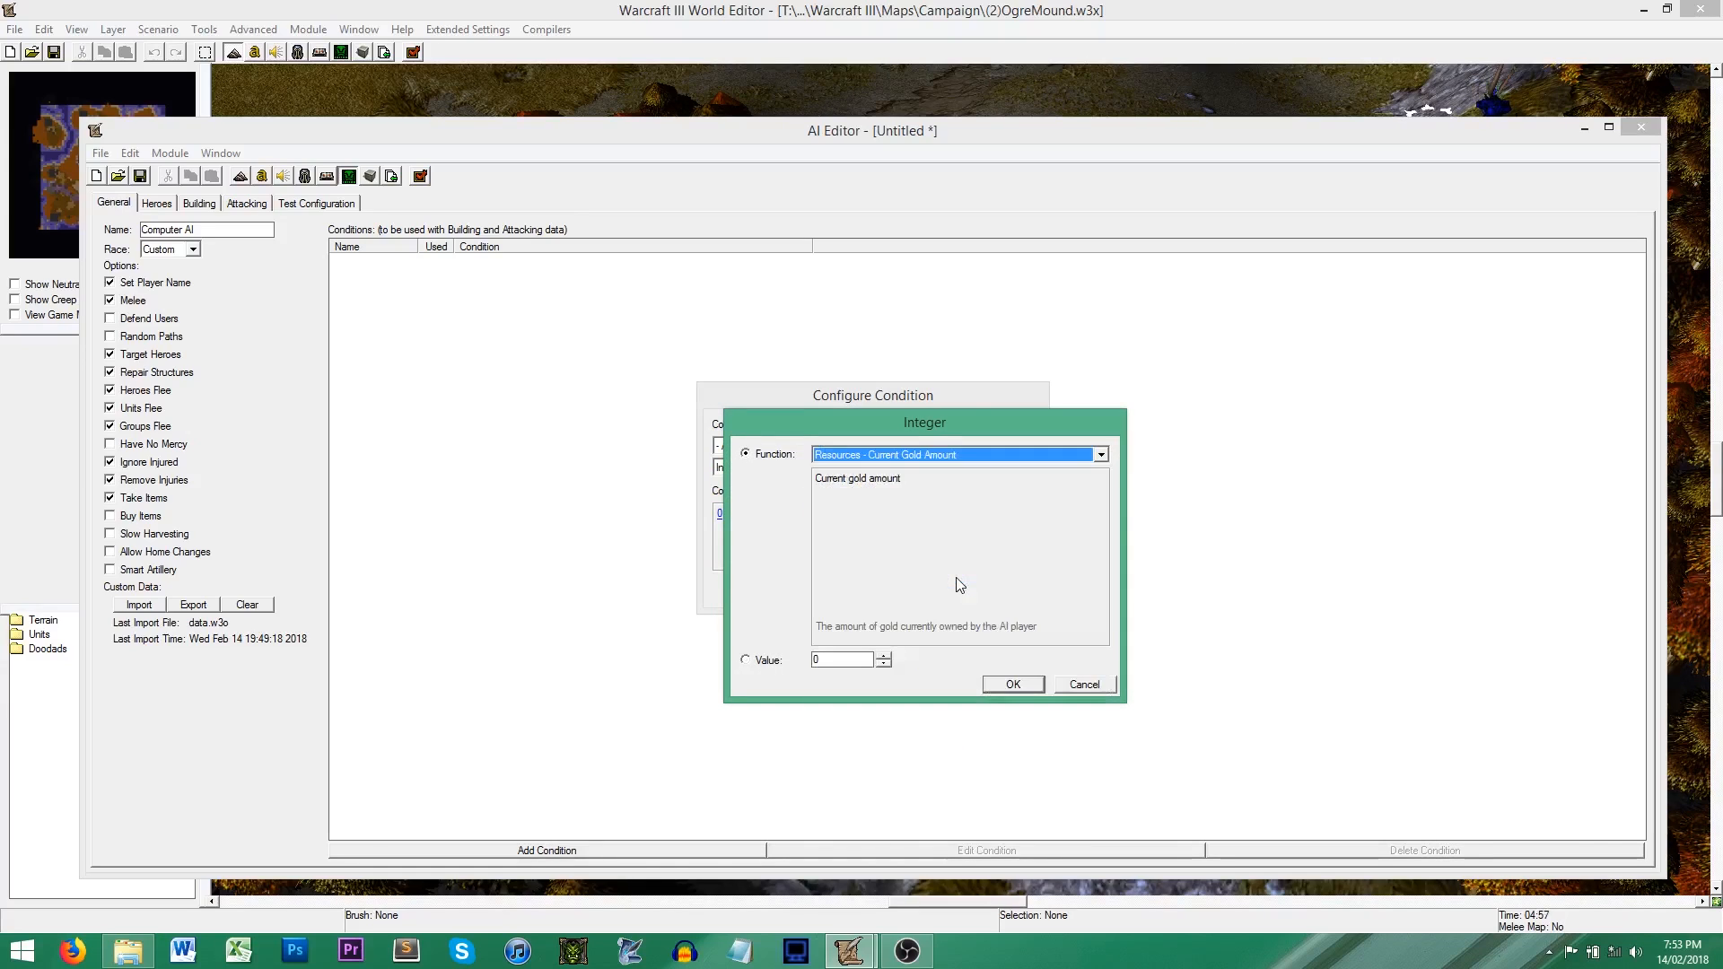
click(1016, 685)
Step: Complete the Excess Gold comparison with the operator Greater than or equal to and the value 1000, and save the condition
click(830, 515)
click(860, 454)
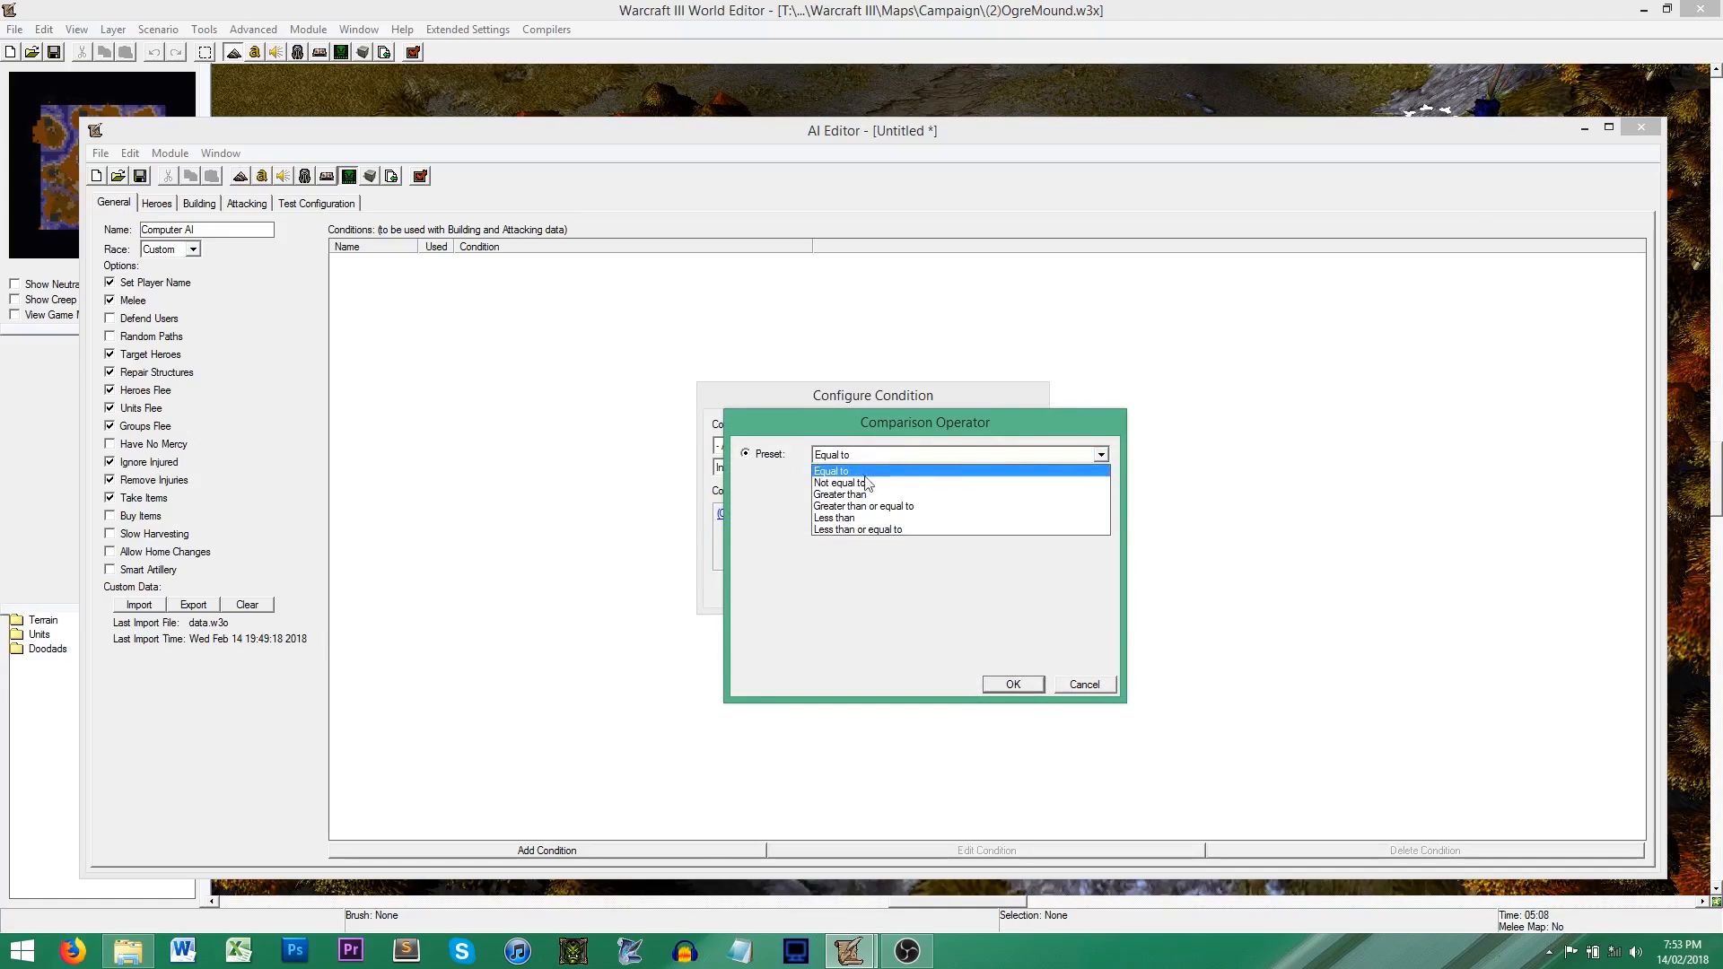
click(875, 508)
click(1011, 684)
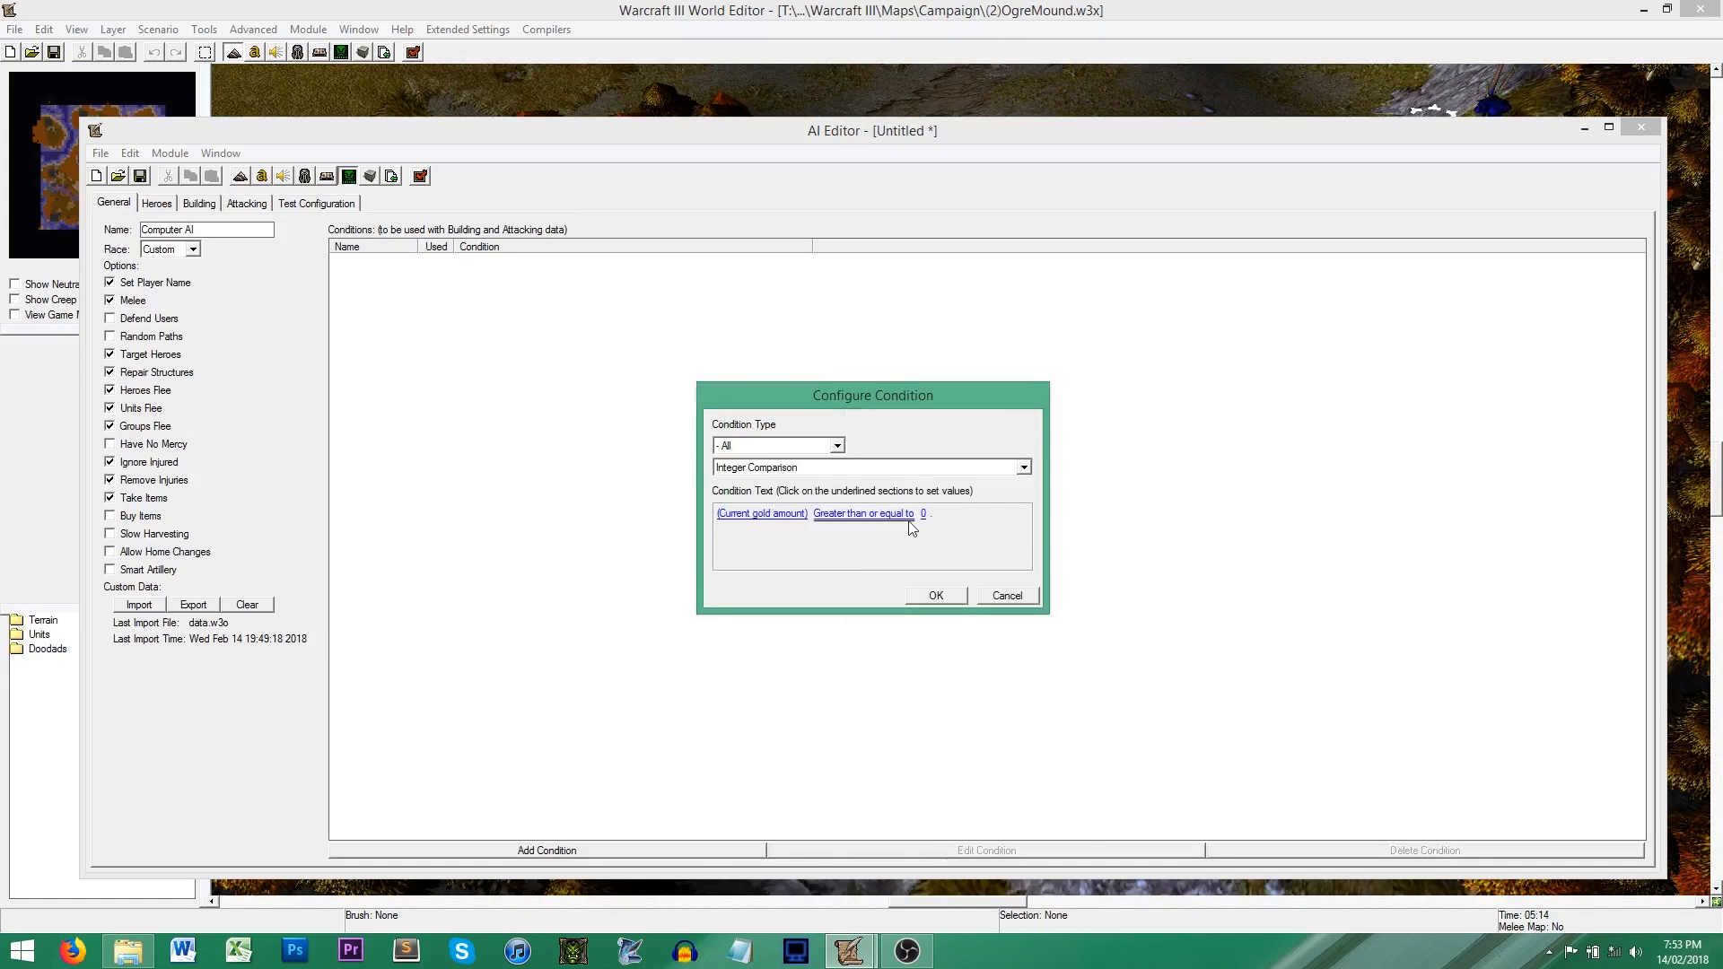
click(928, 516)
text(1000)
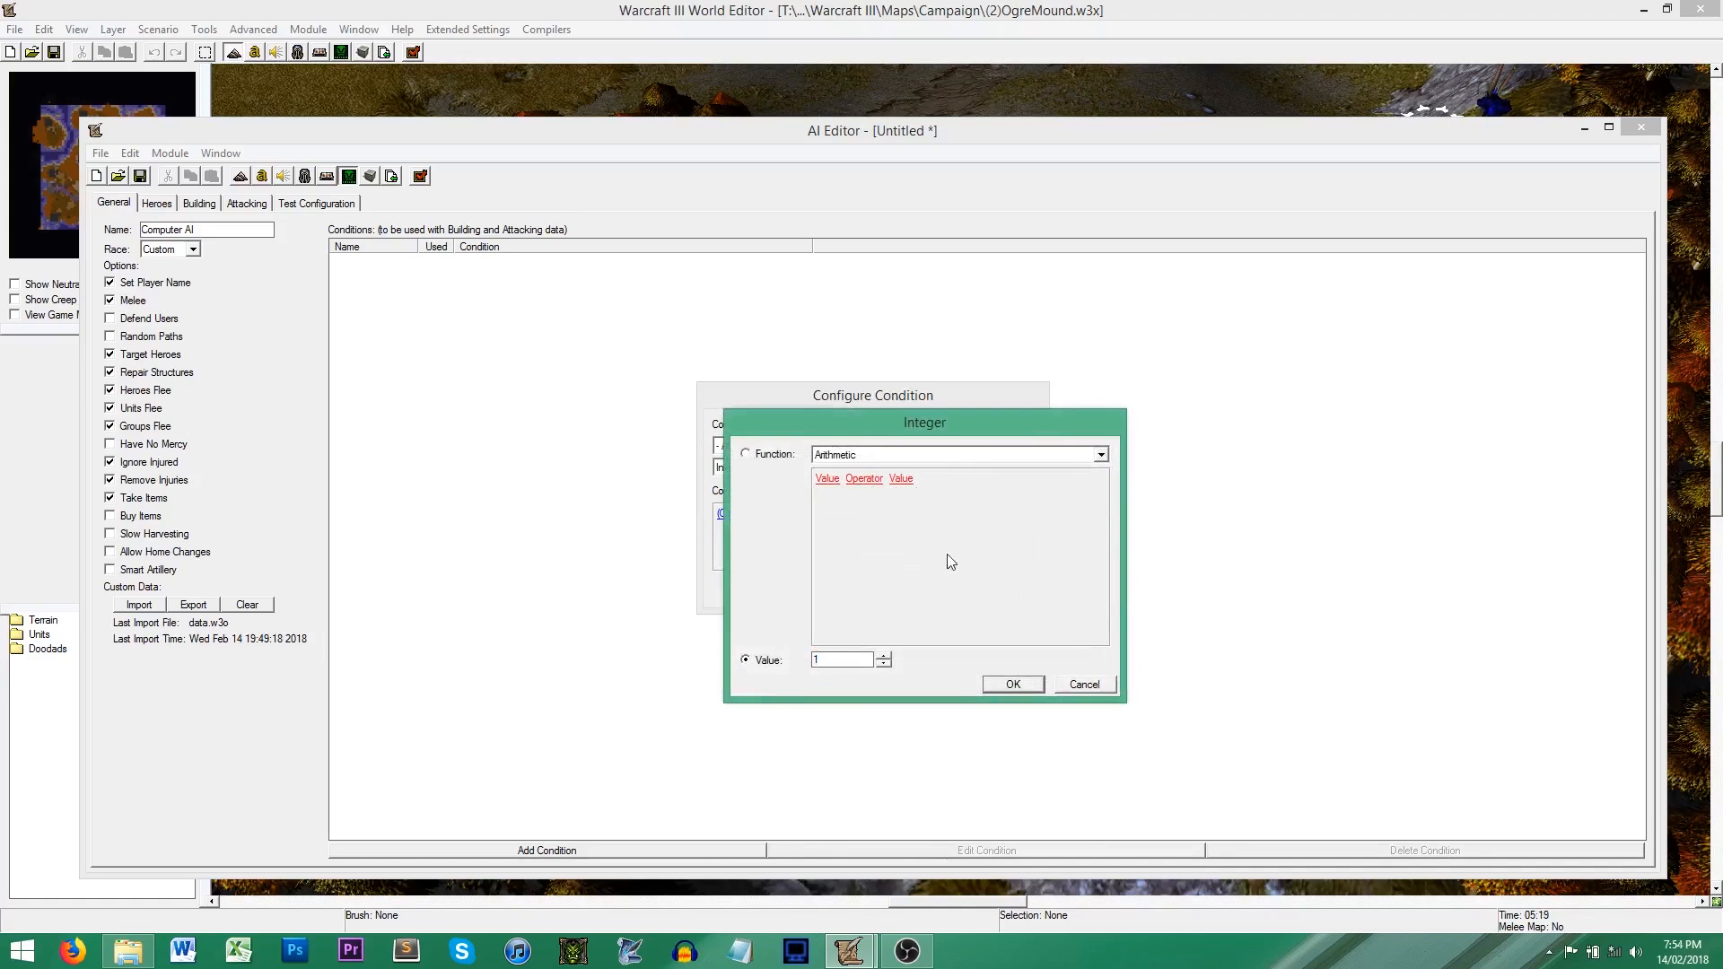
click(1025, 686)
click(939, 594)
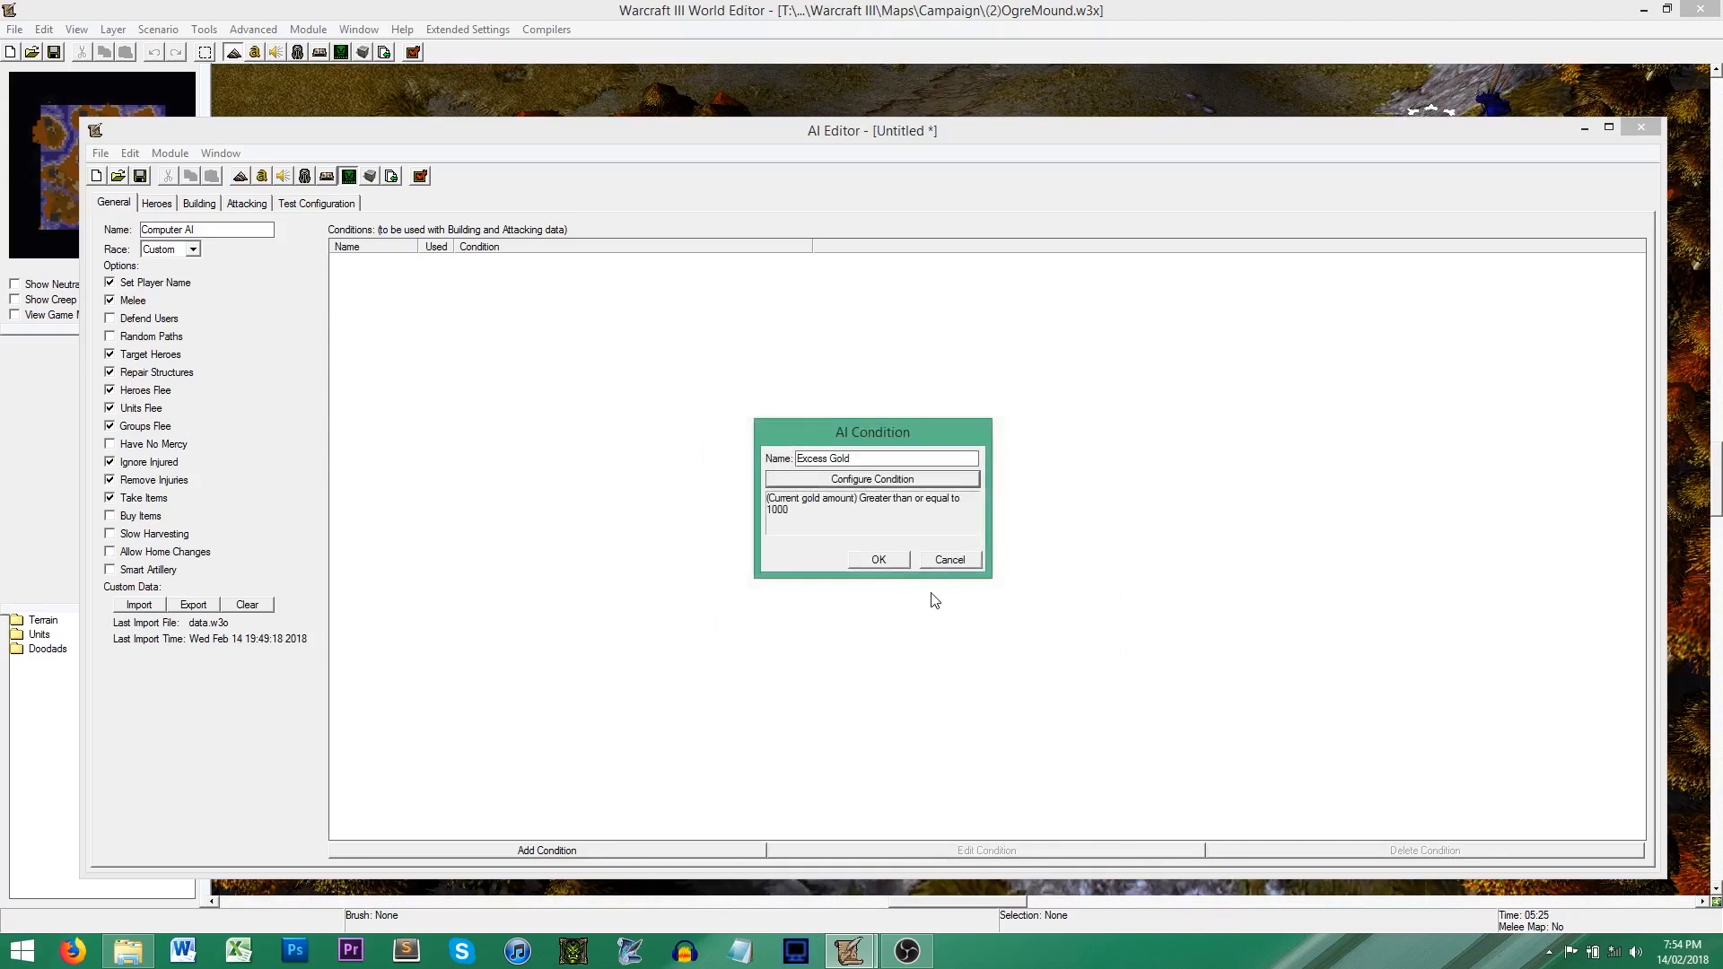
click(882, 558)
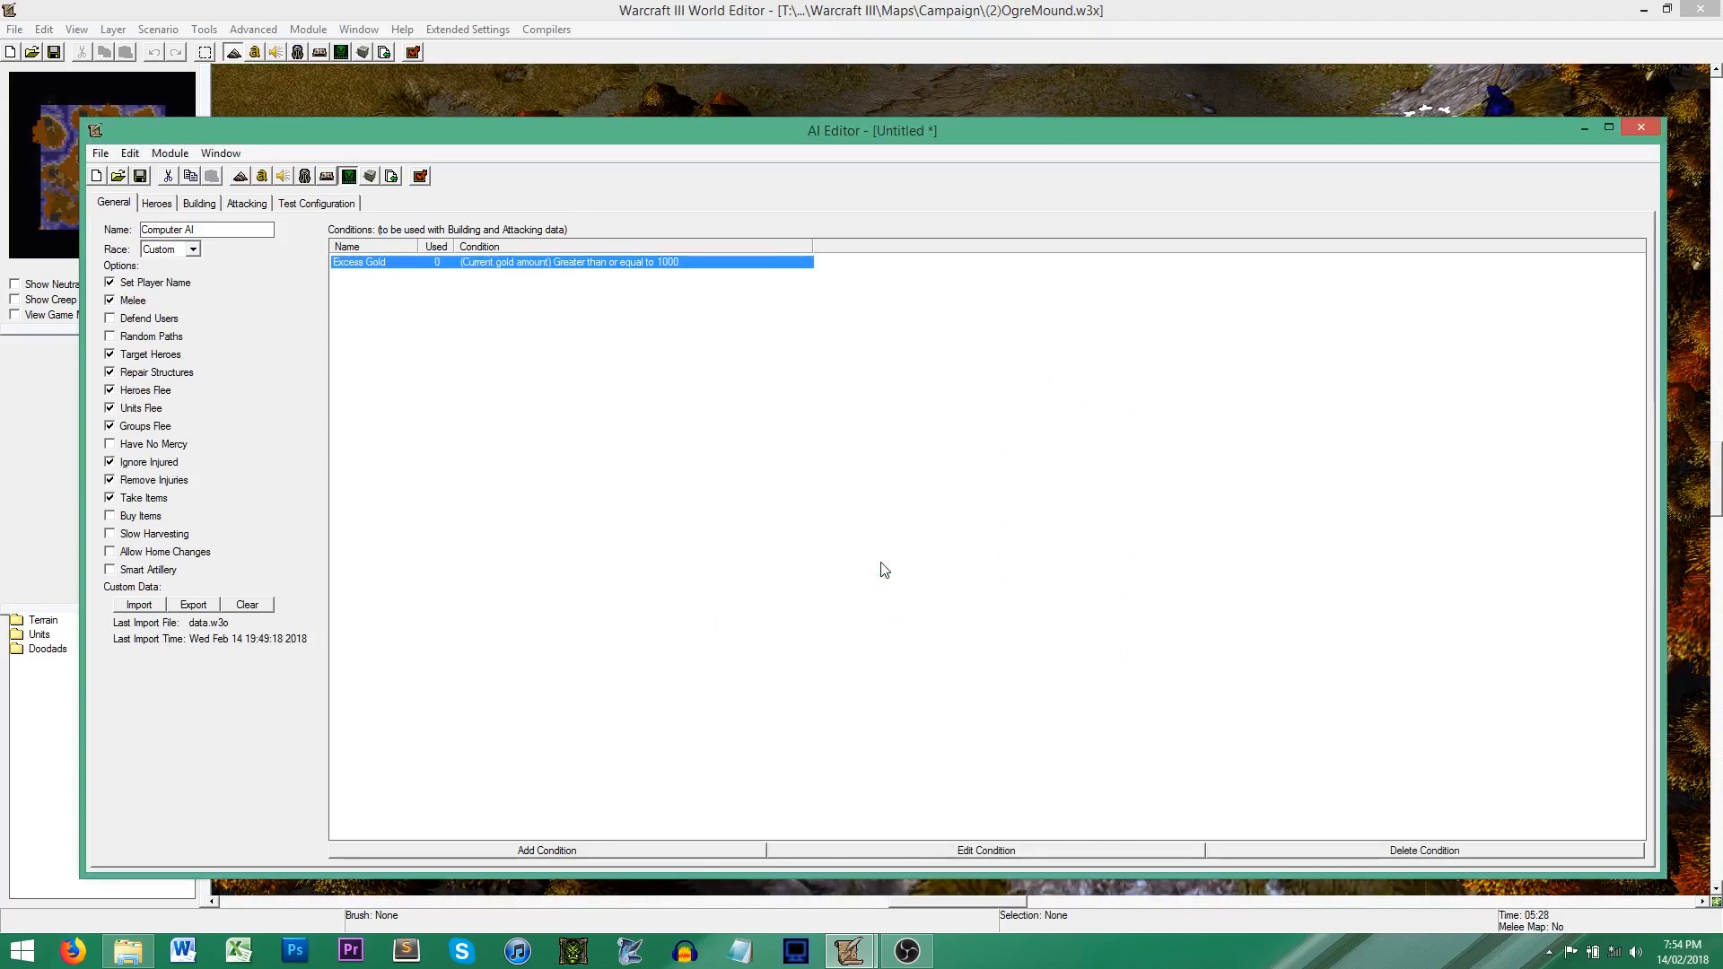
Step: Assign the Excess Gold condition to the Stronghold build priority
click(199, 203)
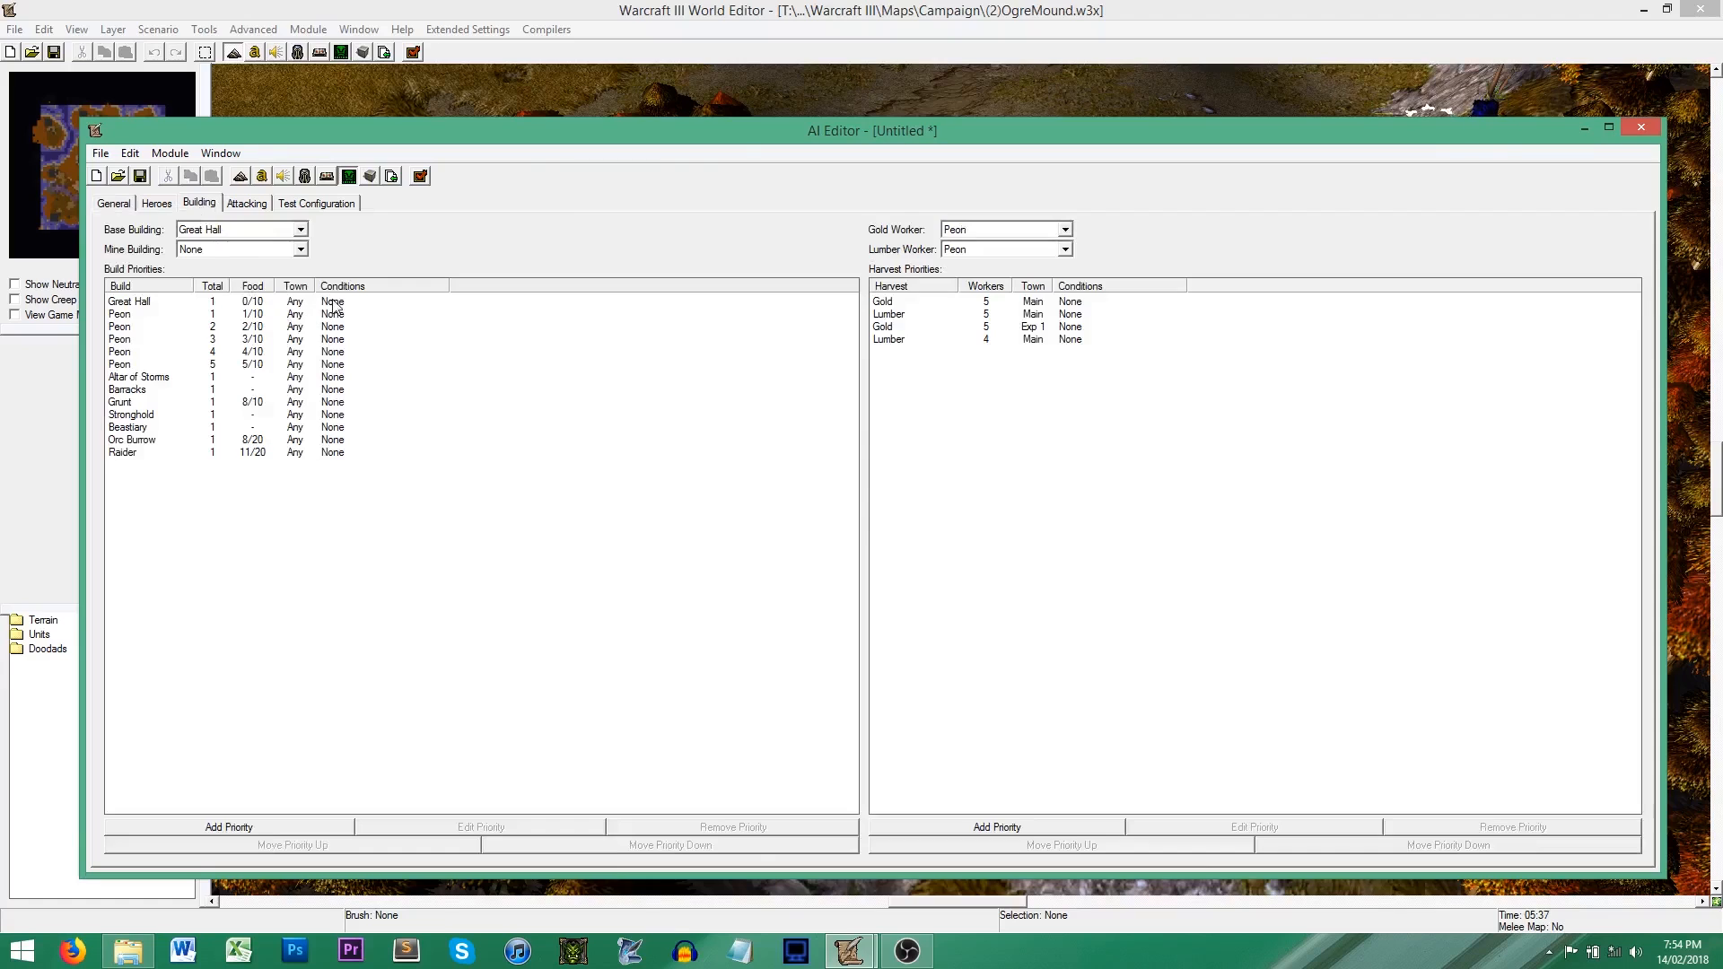
right_click(165, 417)
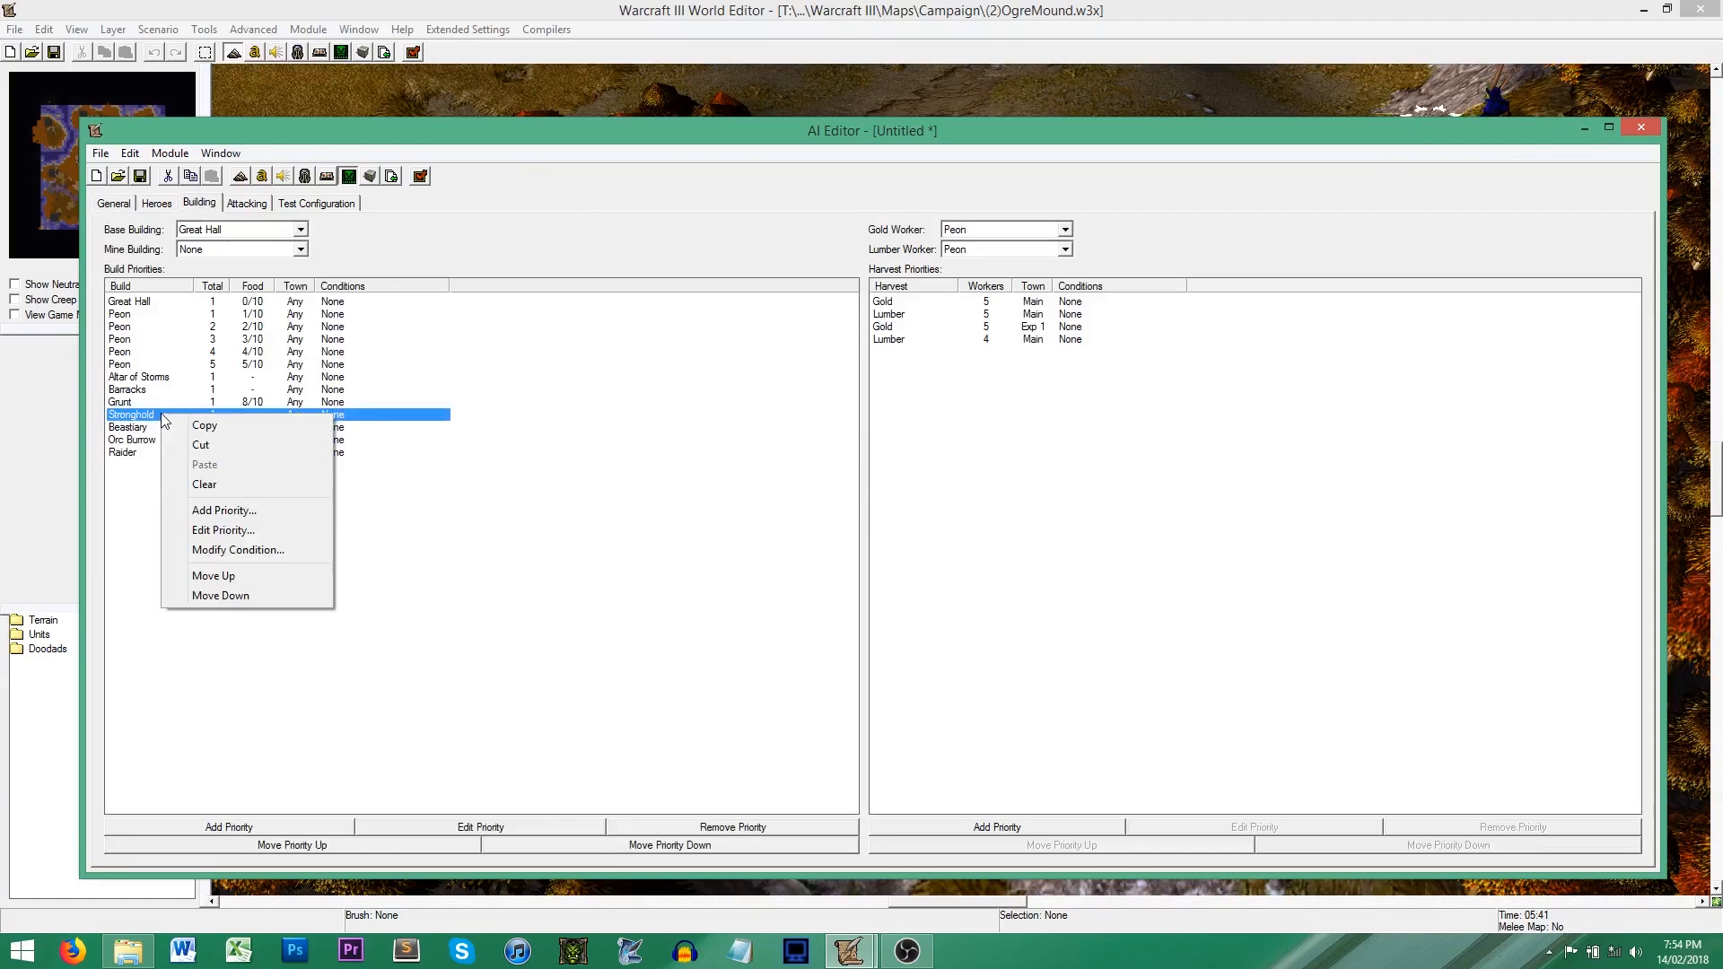
click(255, 550)
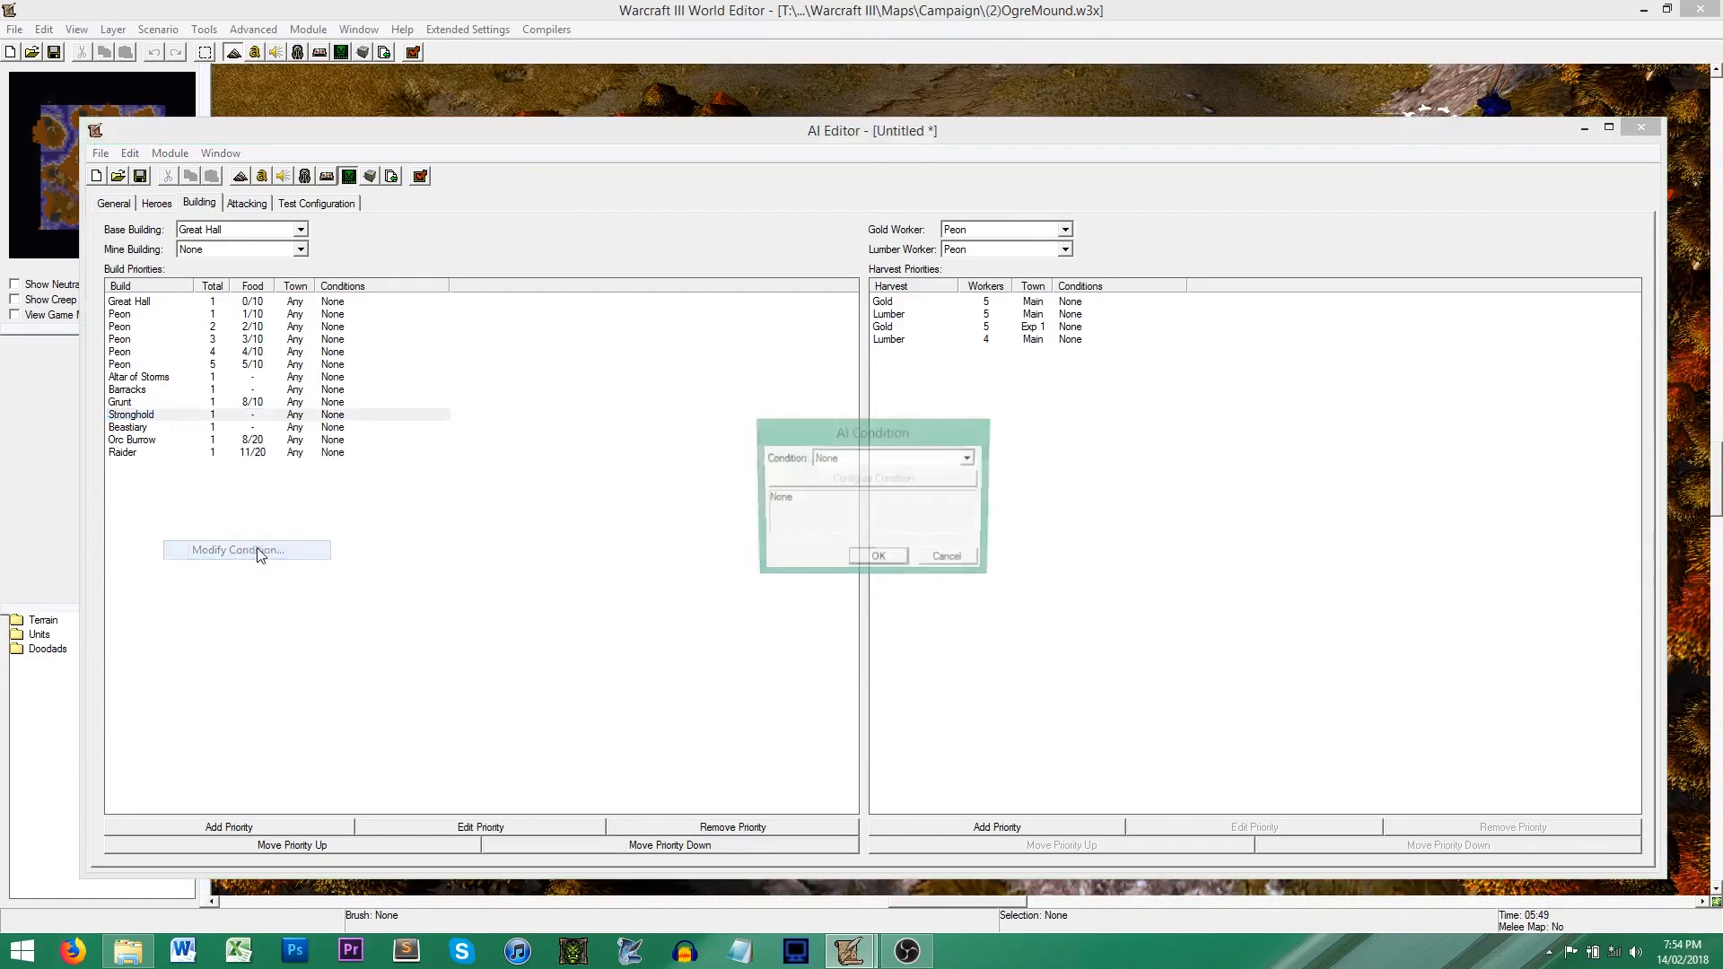
click(909, 458)
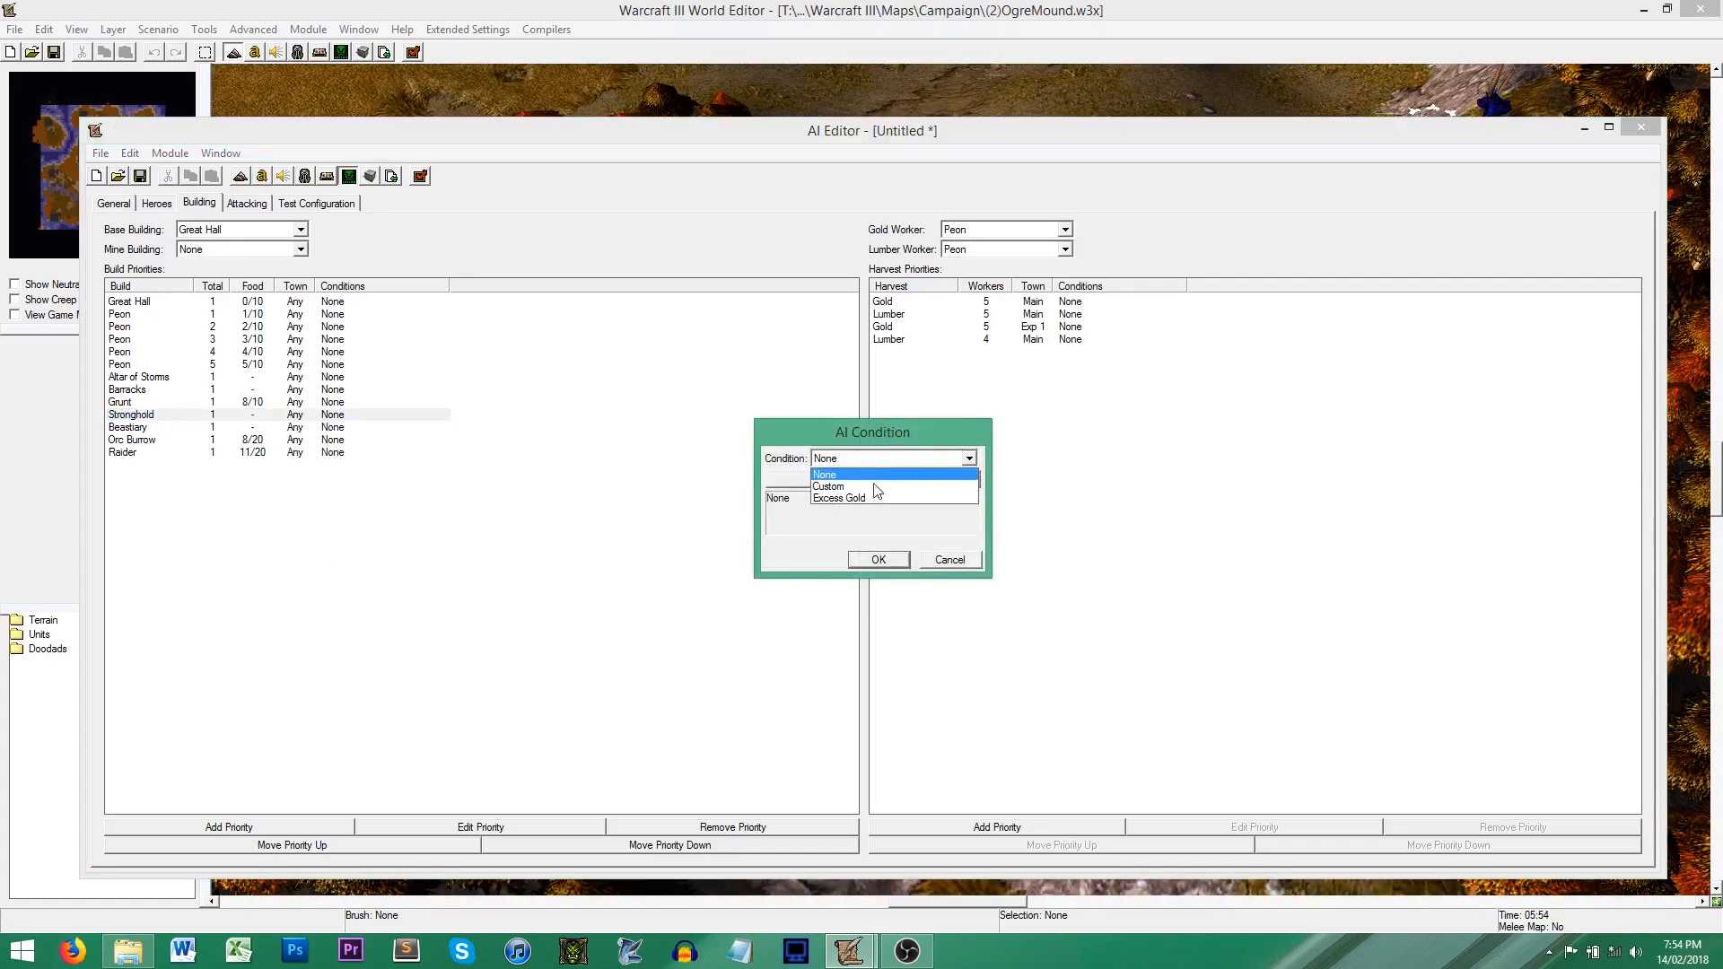
click(878, 498)
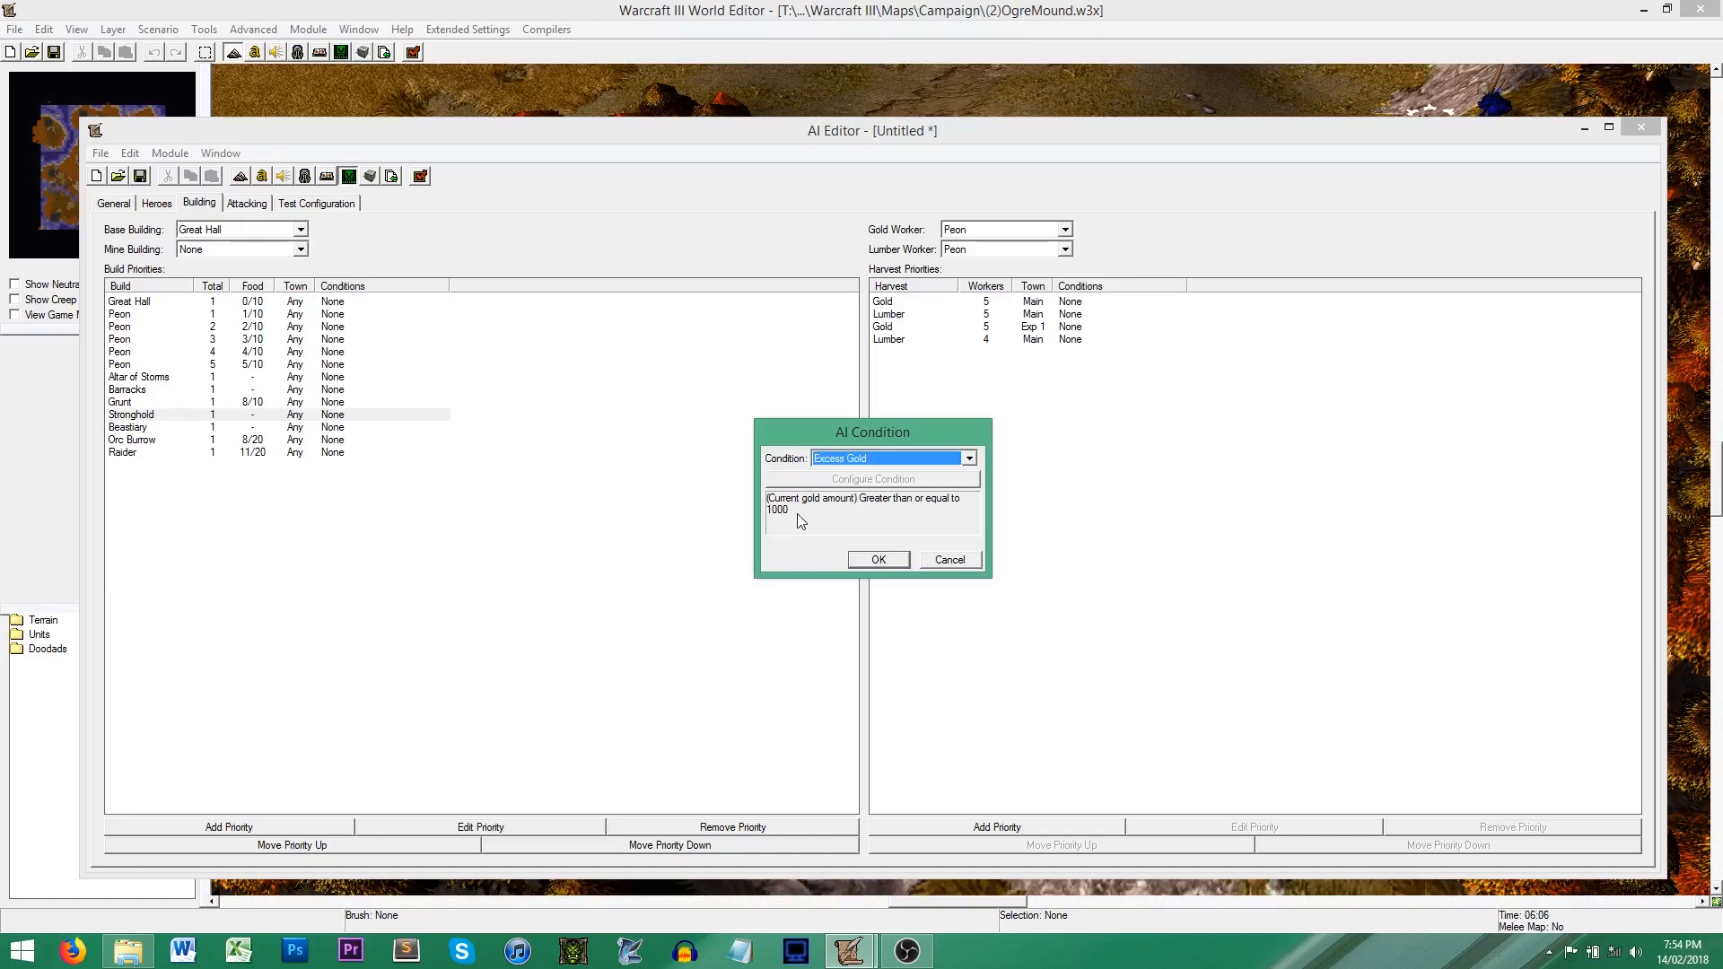
click(866, 558)
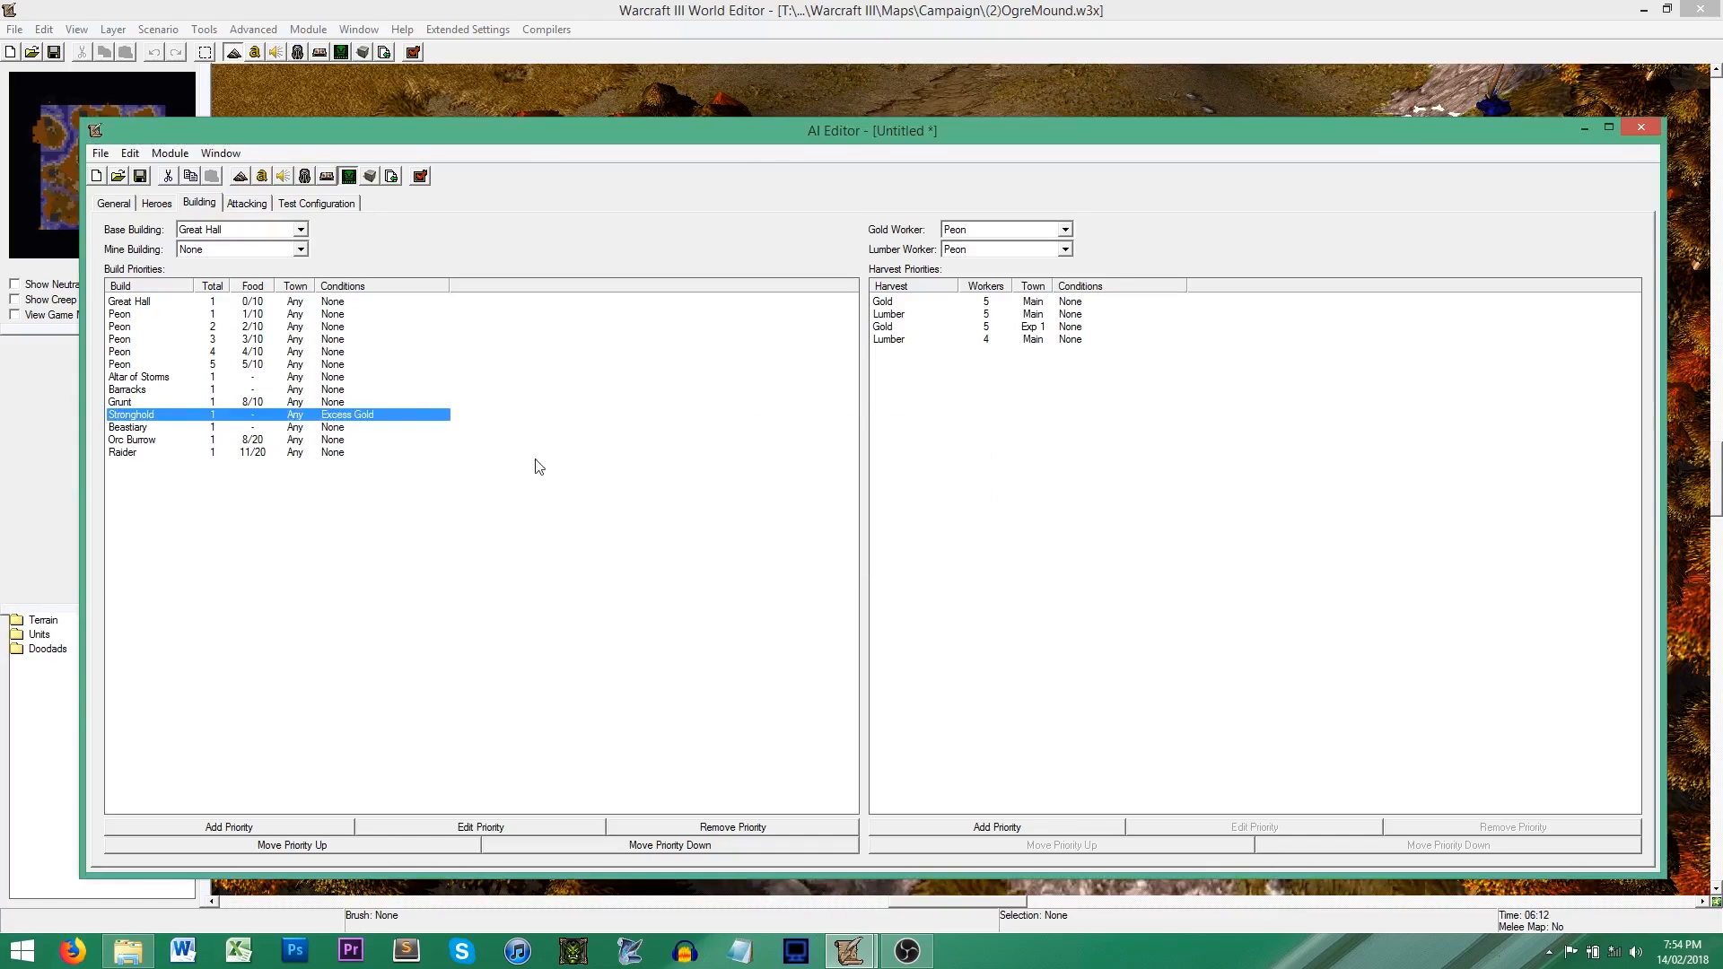
Step: Examine the first Gold and Lumber harvest priorities and the choices for base building, mine building and gold worker
click(941, 308)
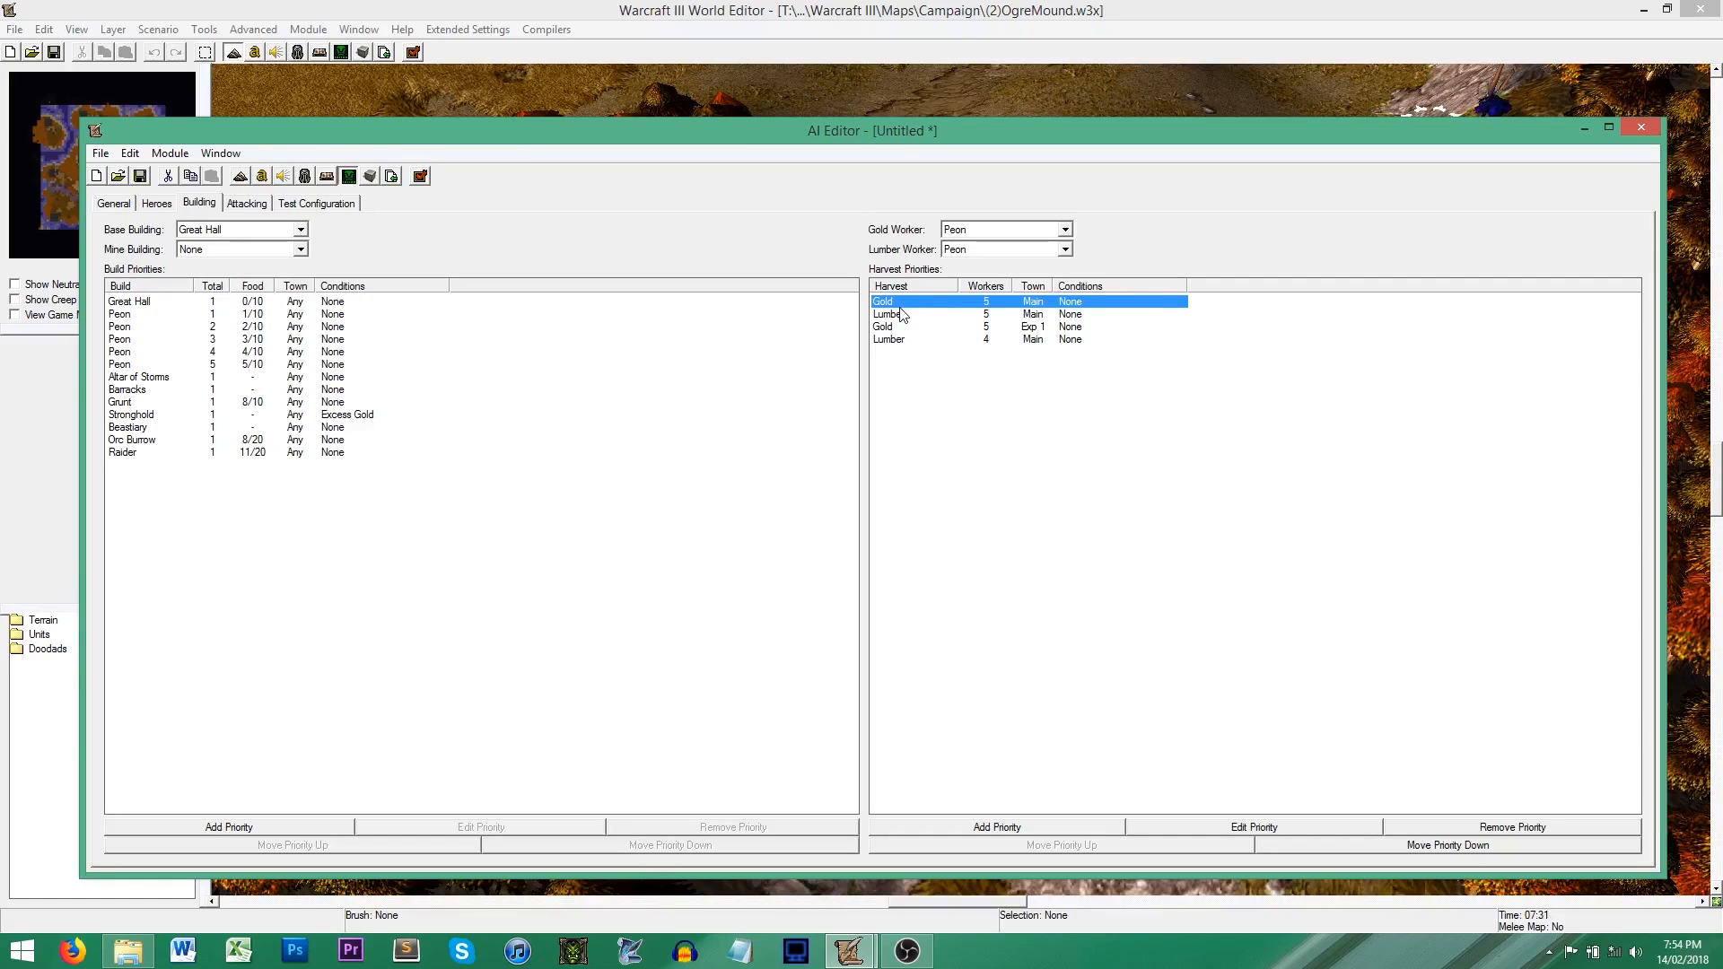
click(928, 319)
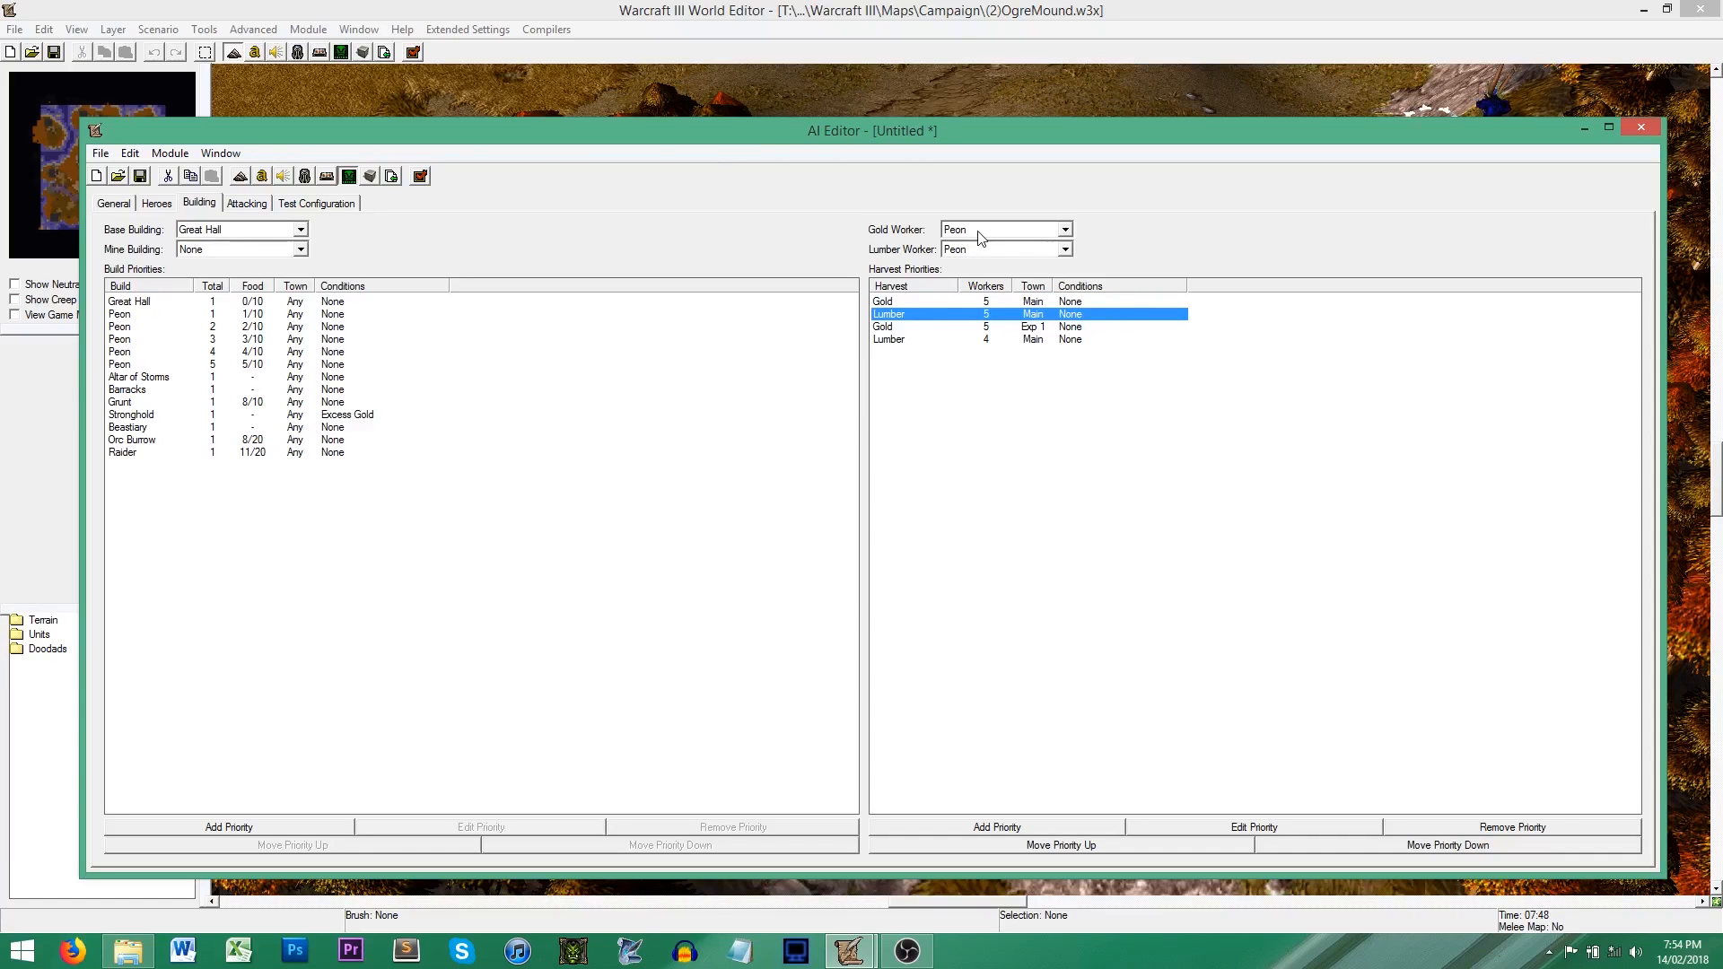
click(289, 231)
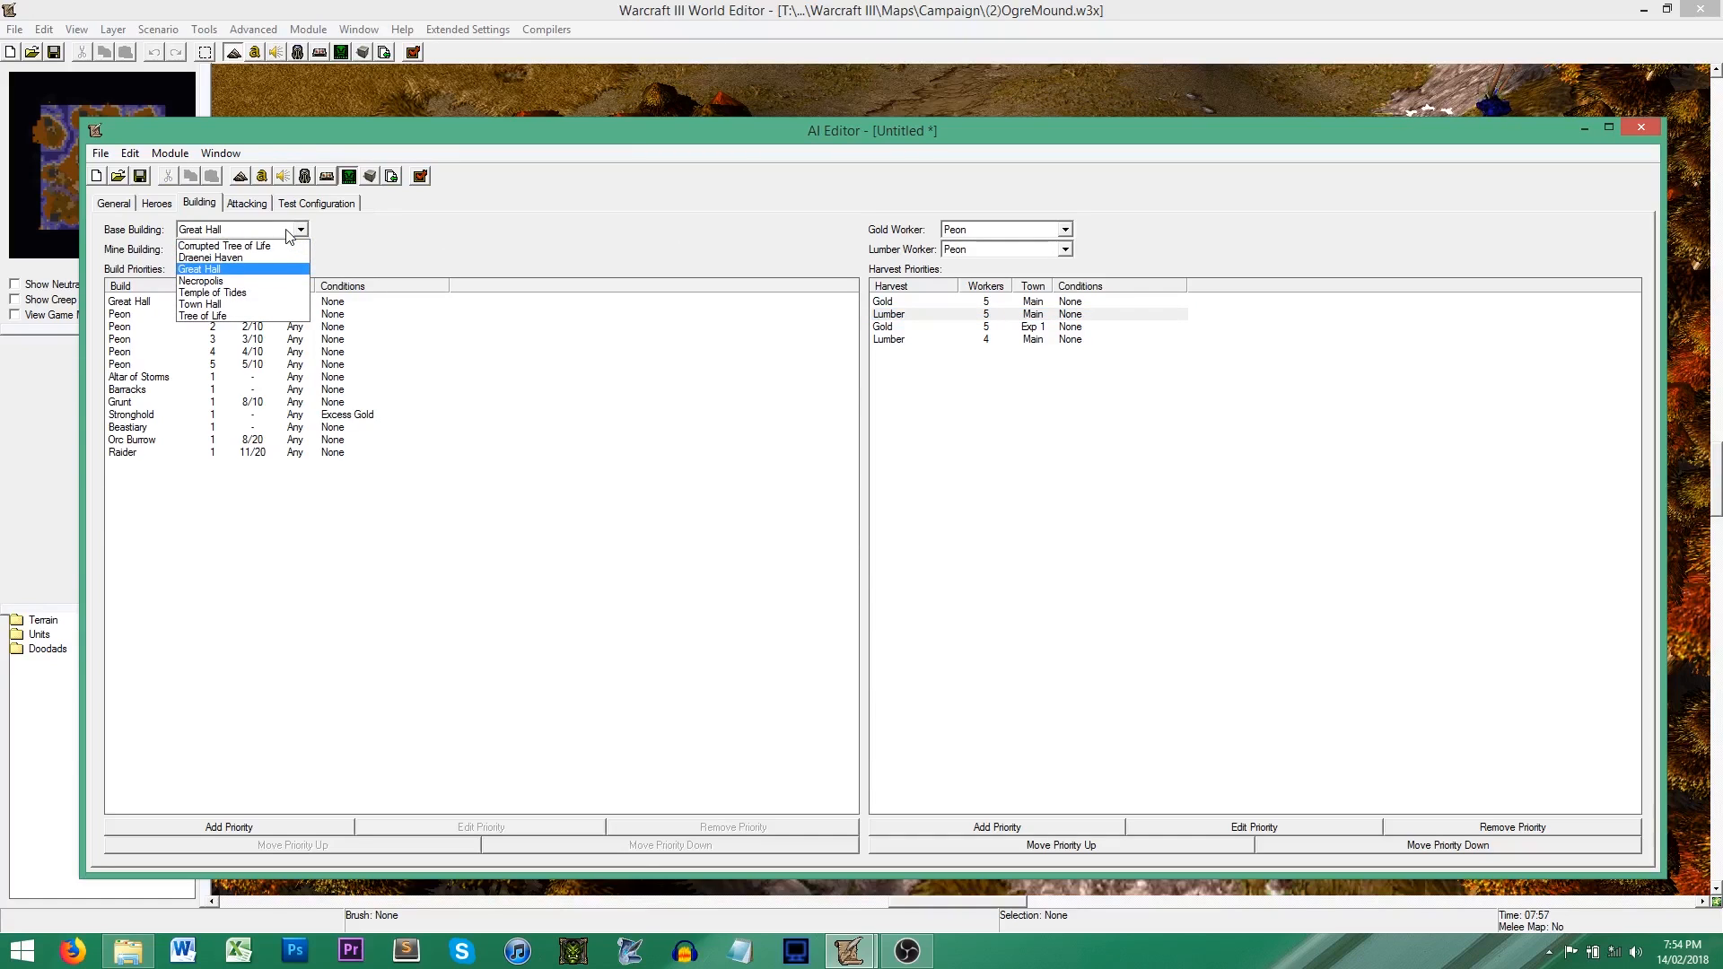
click(427, 252)
click(298, 250)
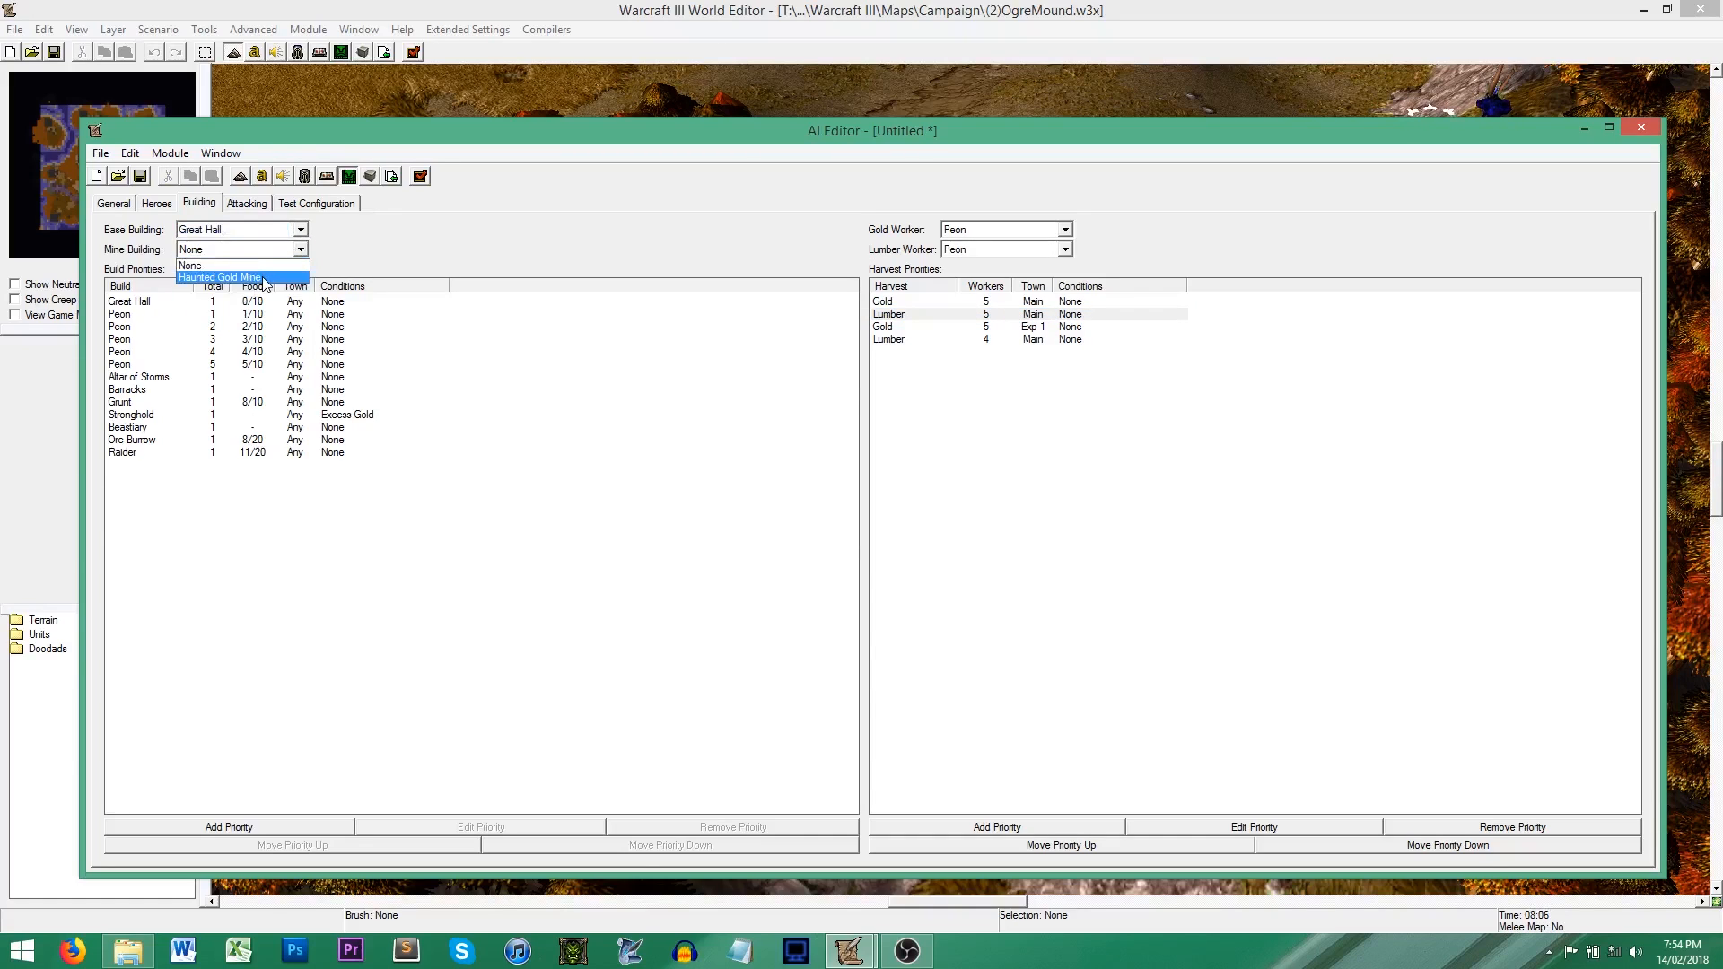
click(493, 261)
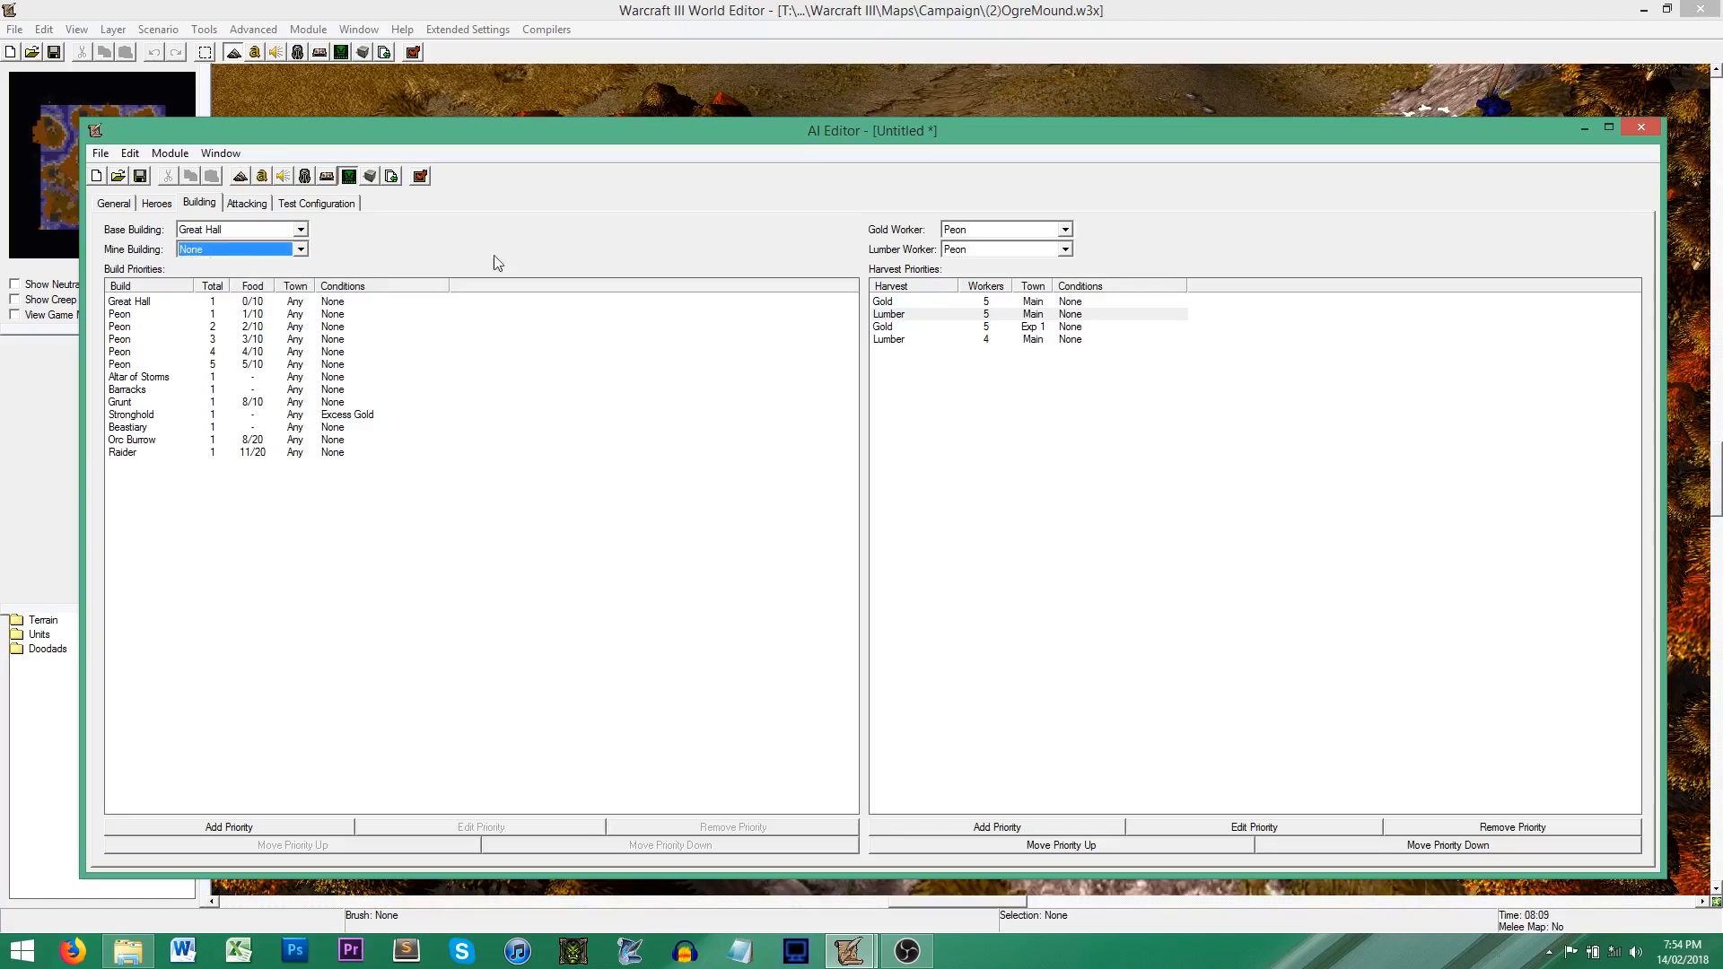
click(978, 235)
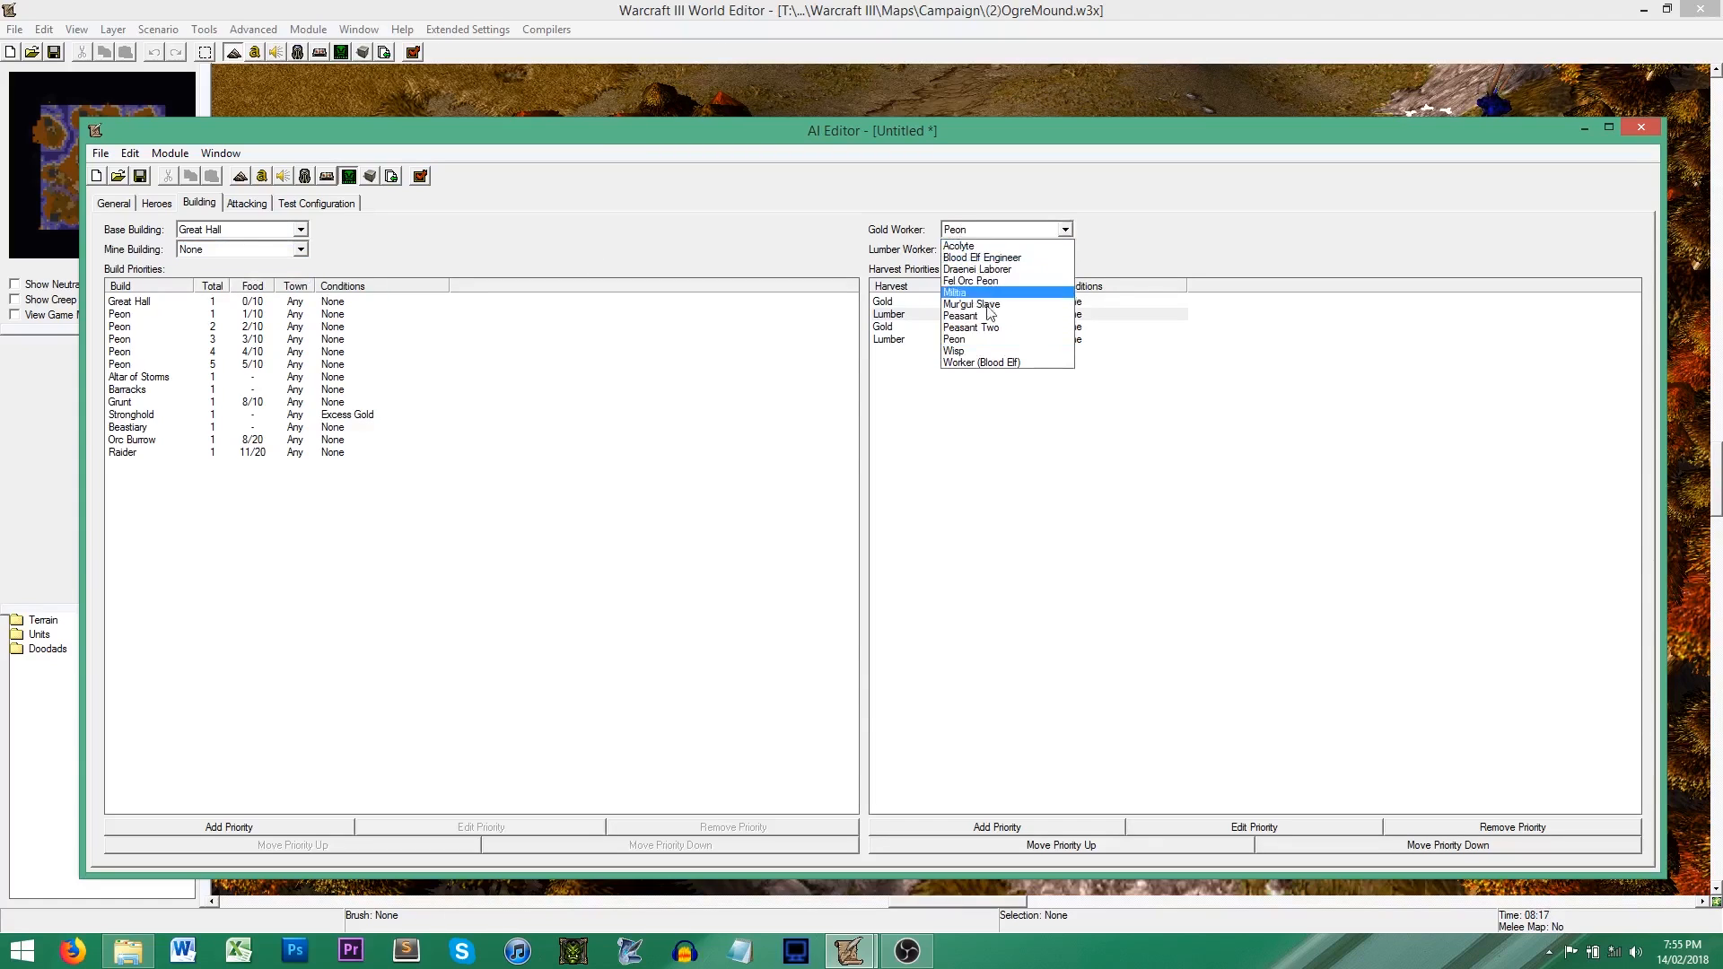
click(1102, 256)
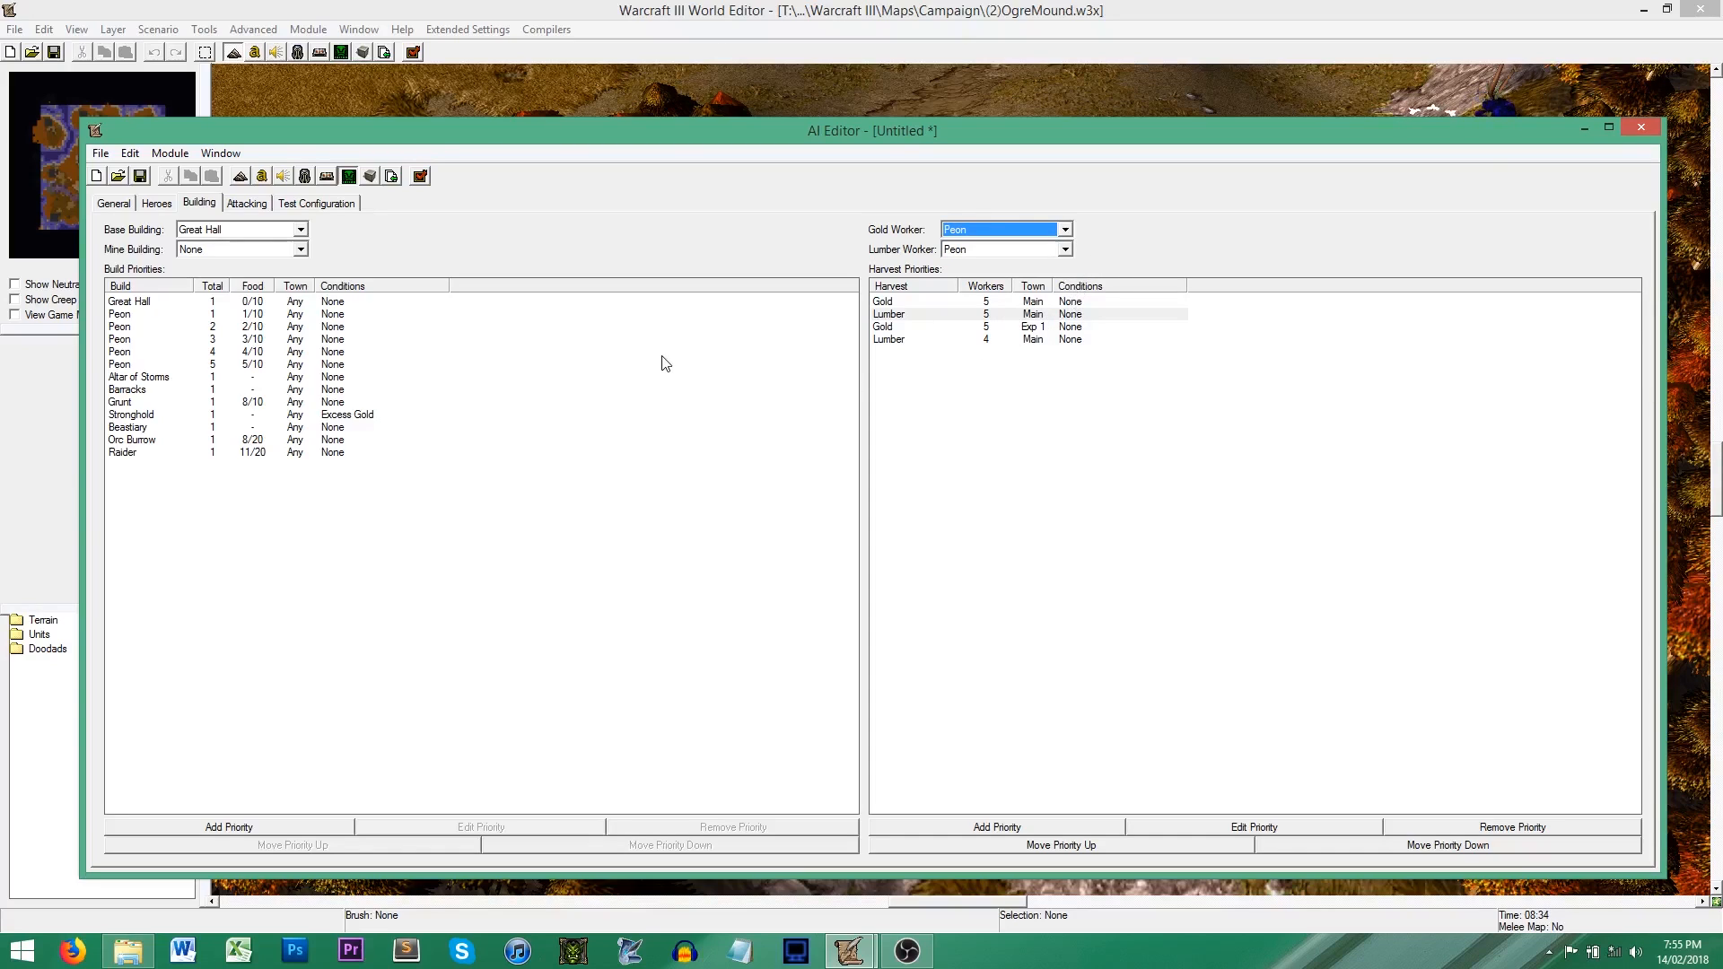
Step: Examine the town choices for the Great Hall build priority
click(298, 303)
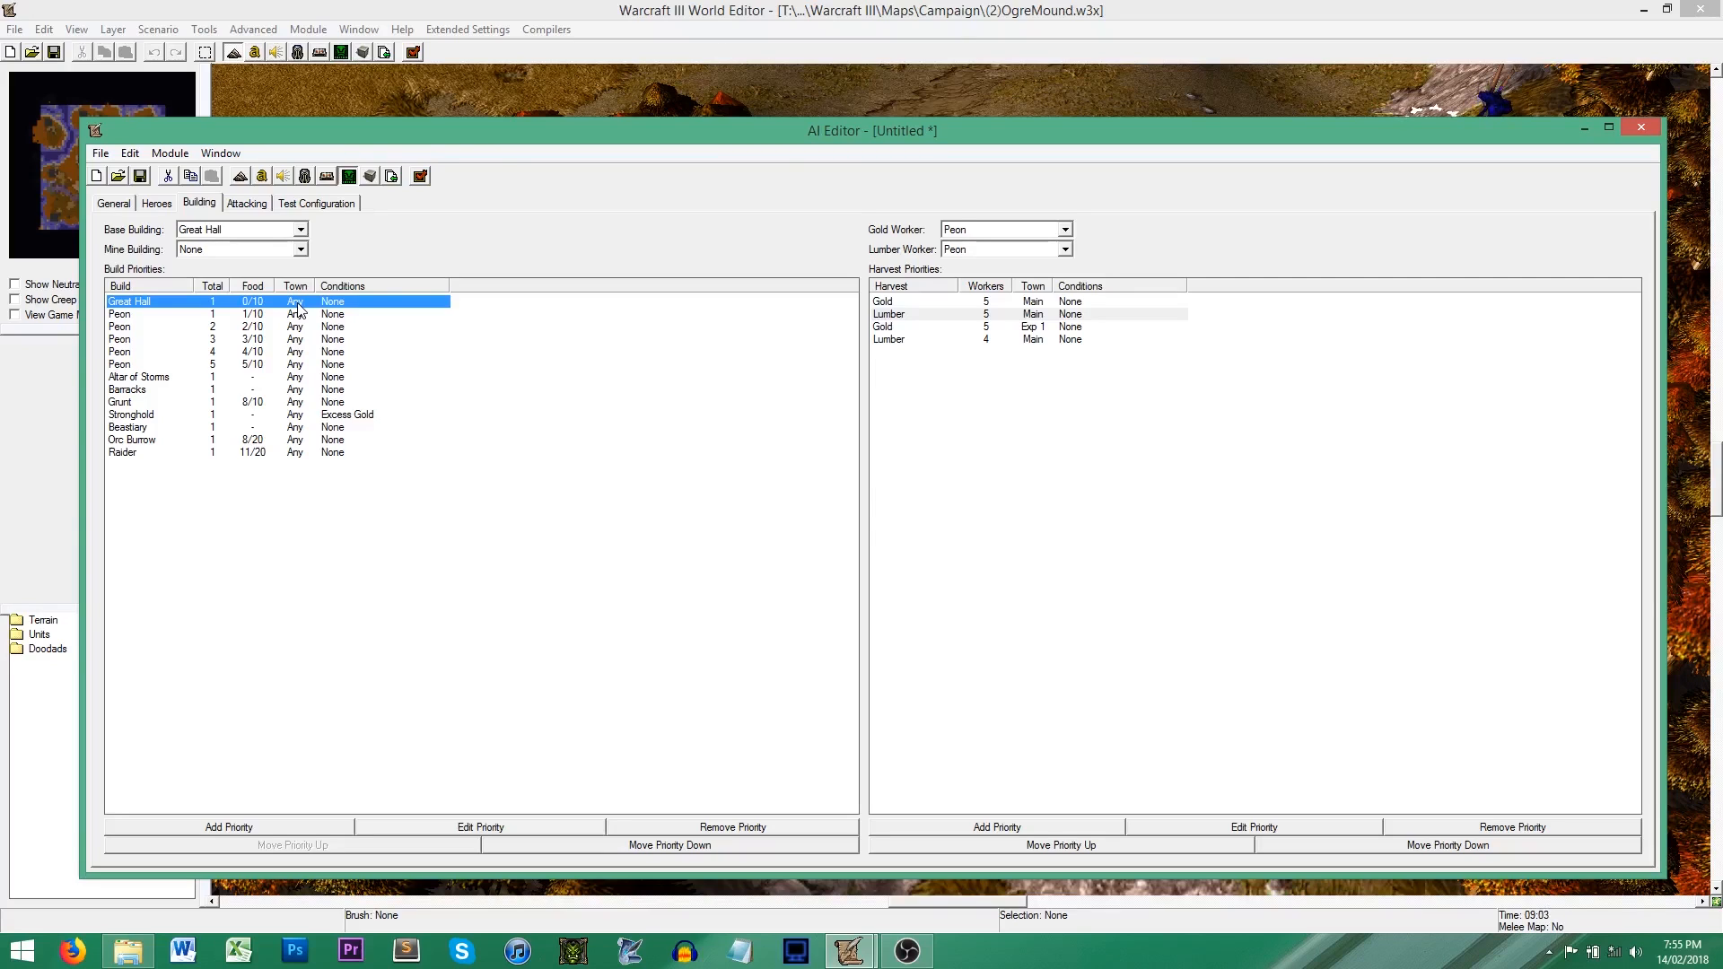
double_click(298, 303)
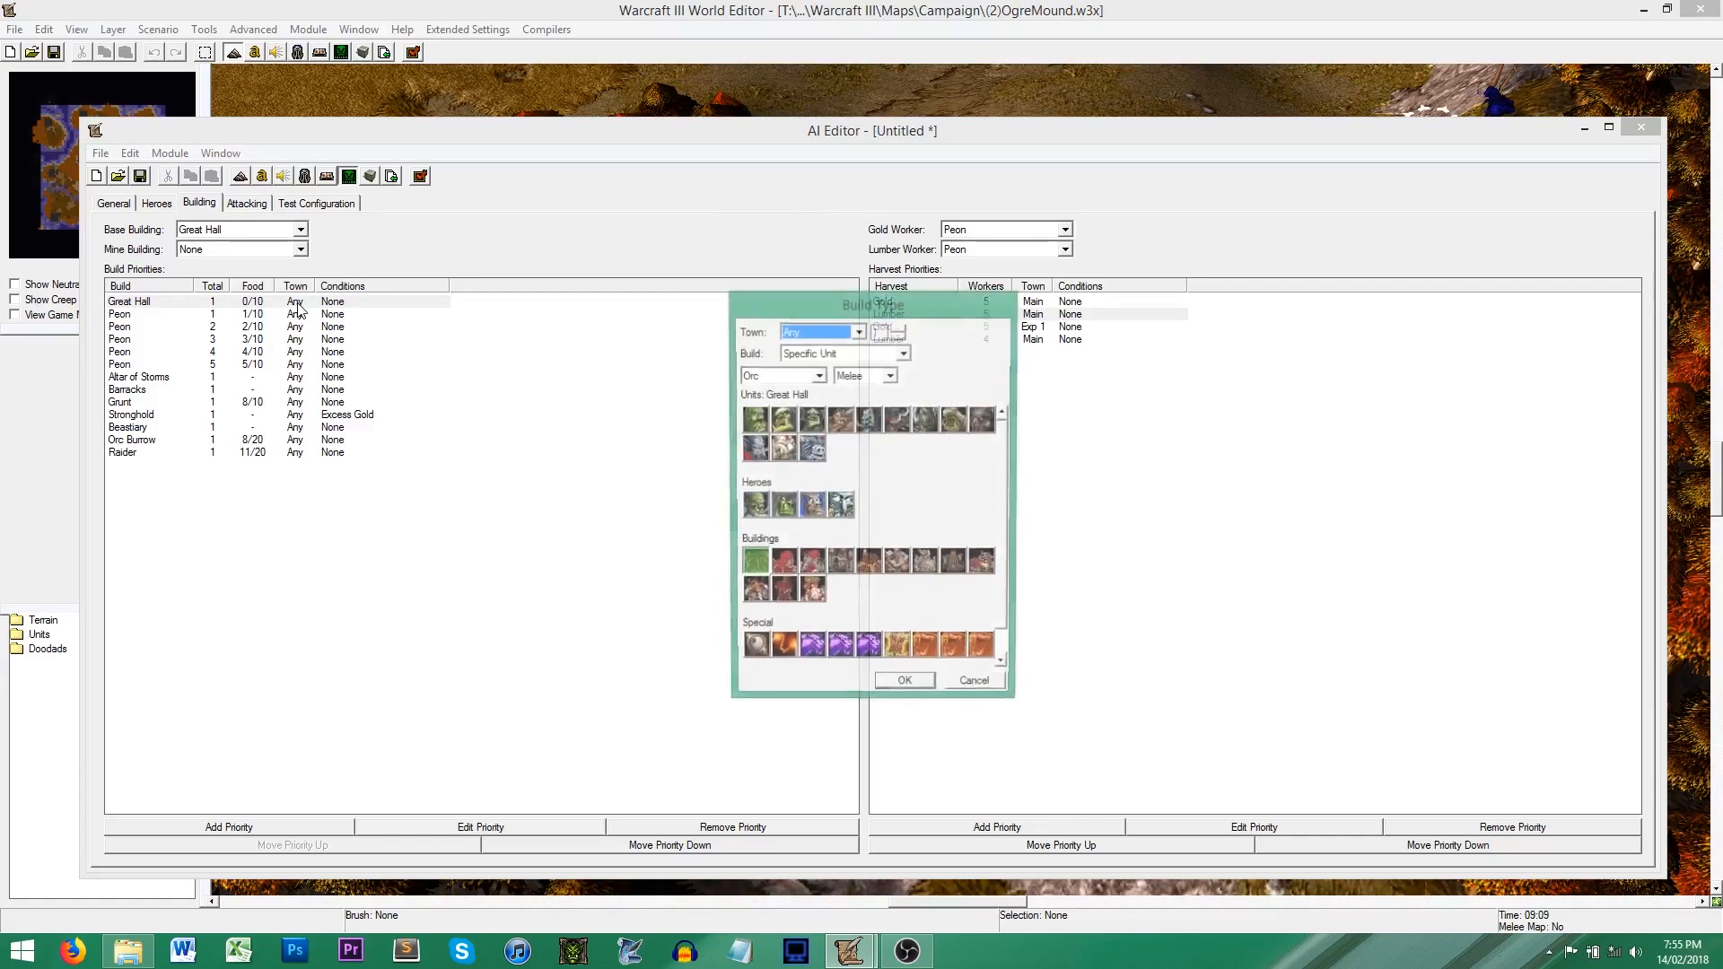
click(850, 332)
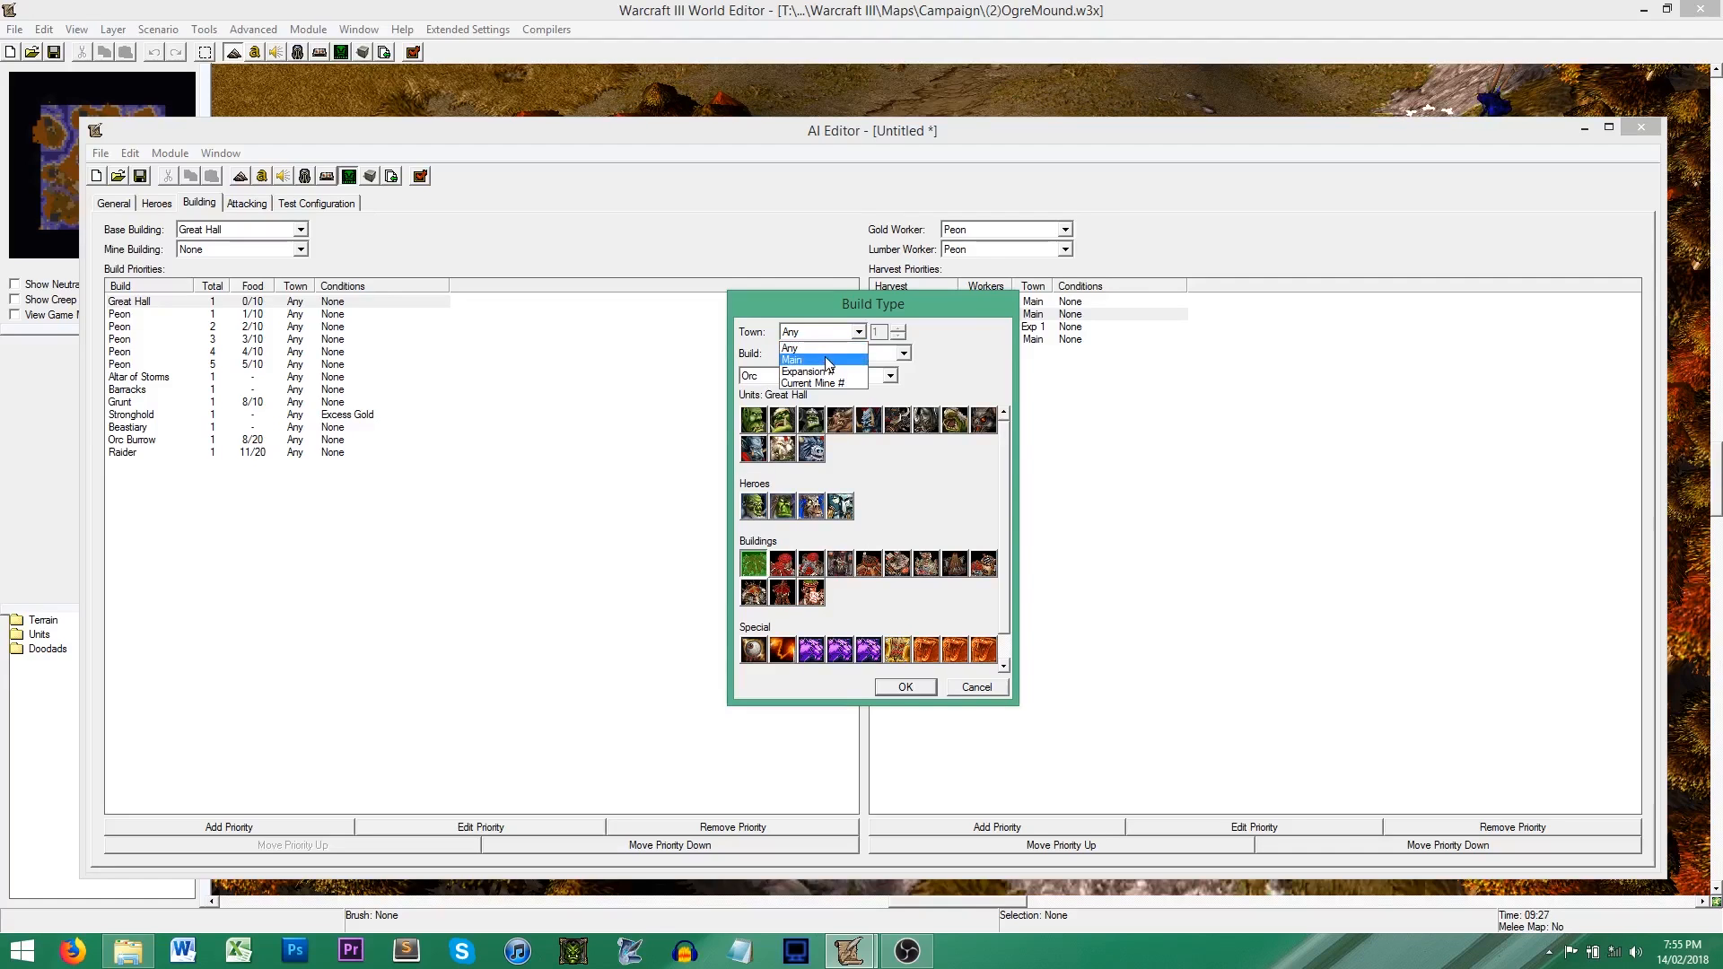
click(958, 370)
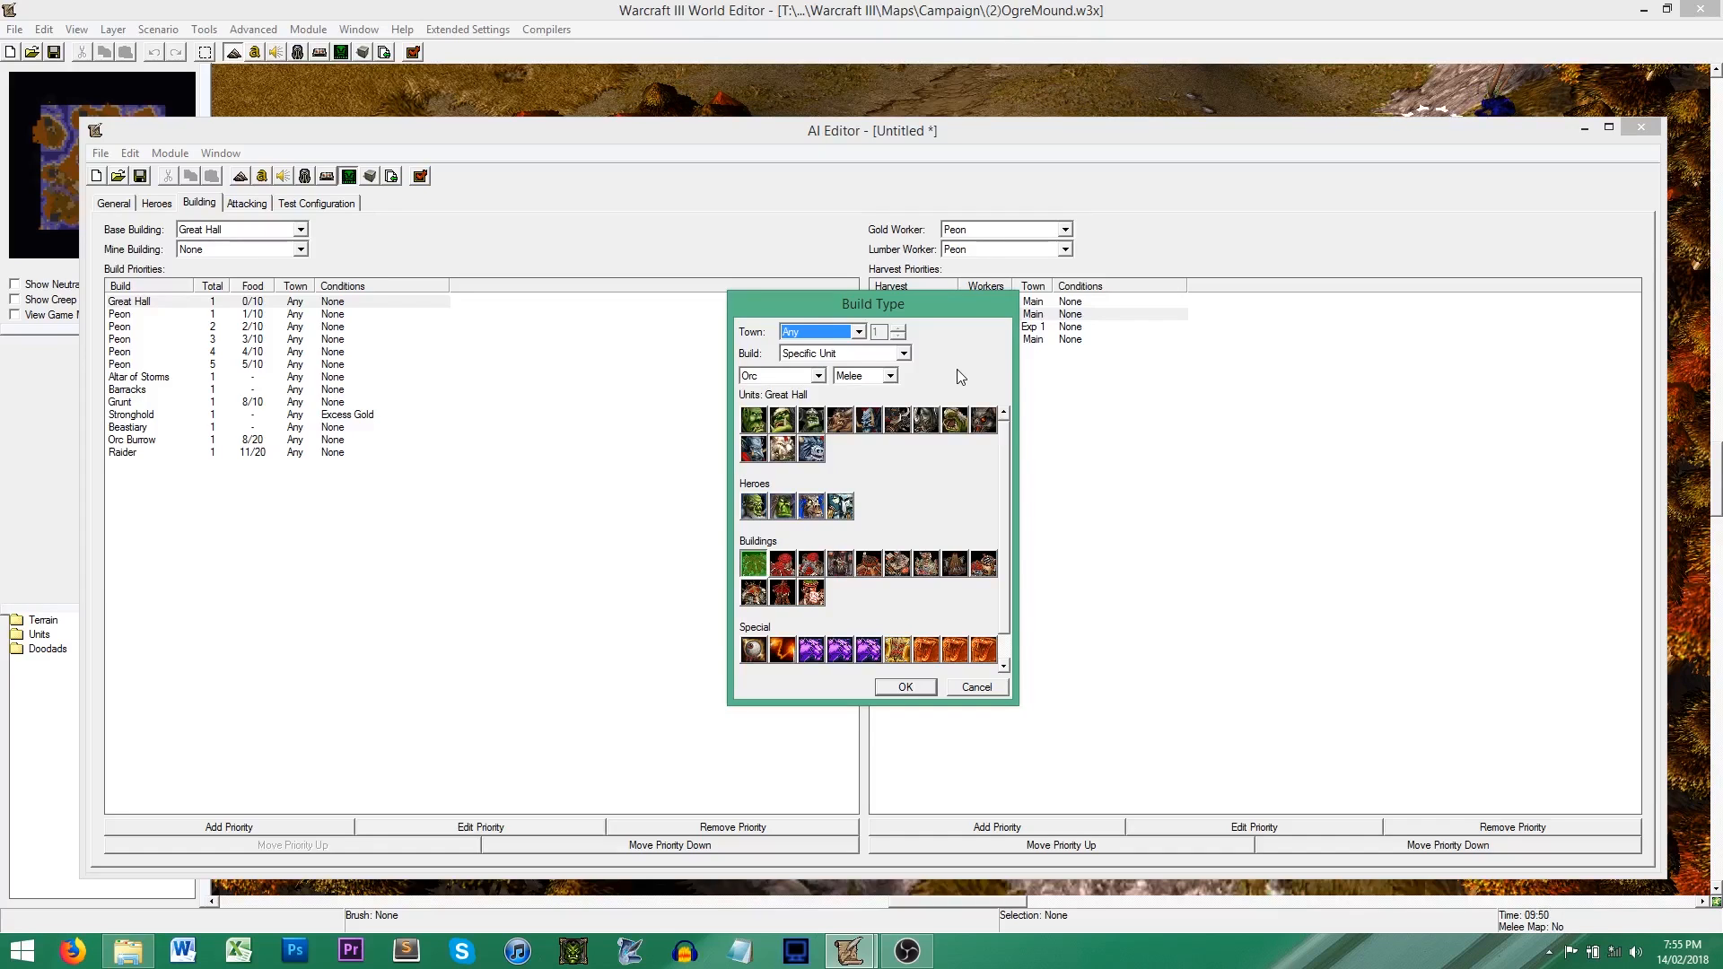
click(835, 331)
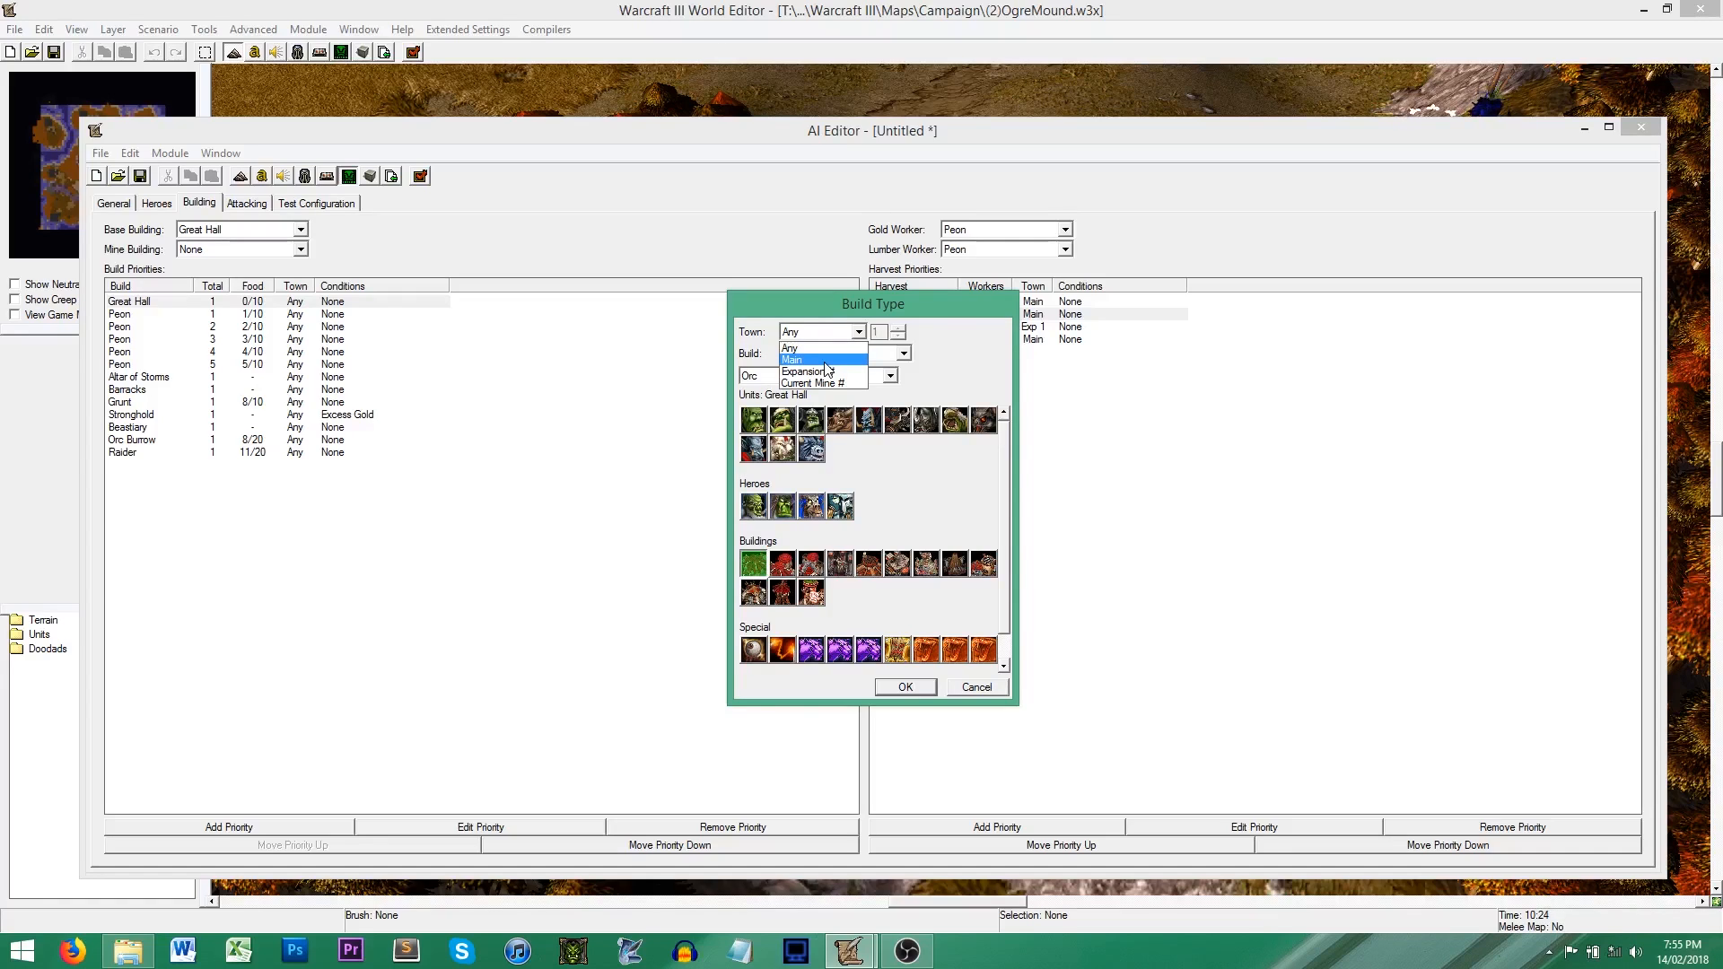
click(941, 352)
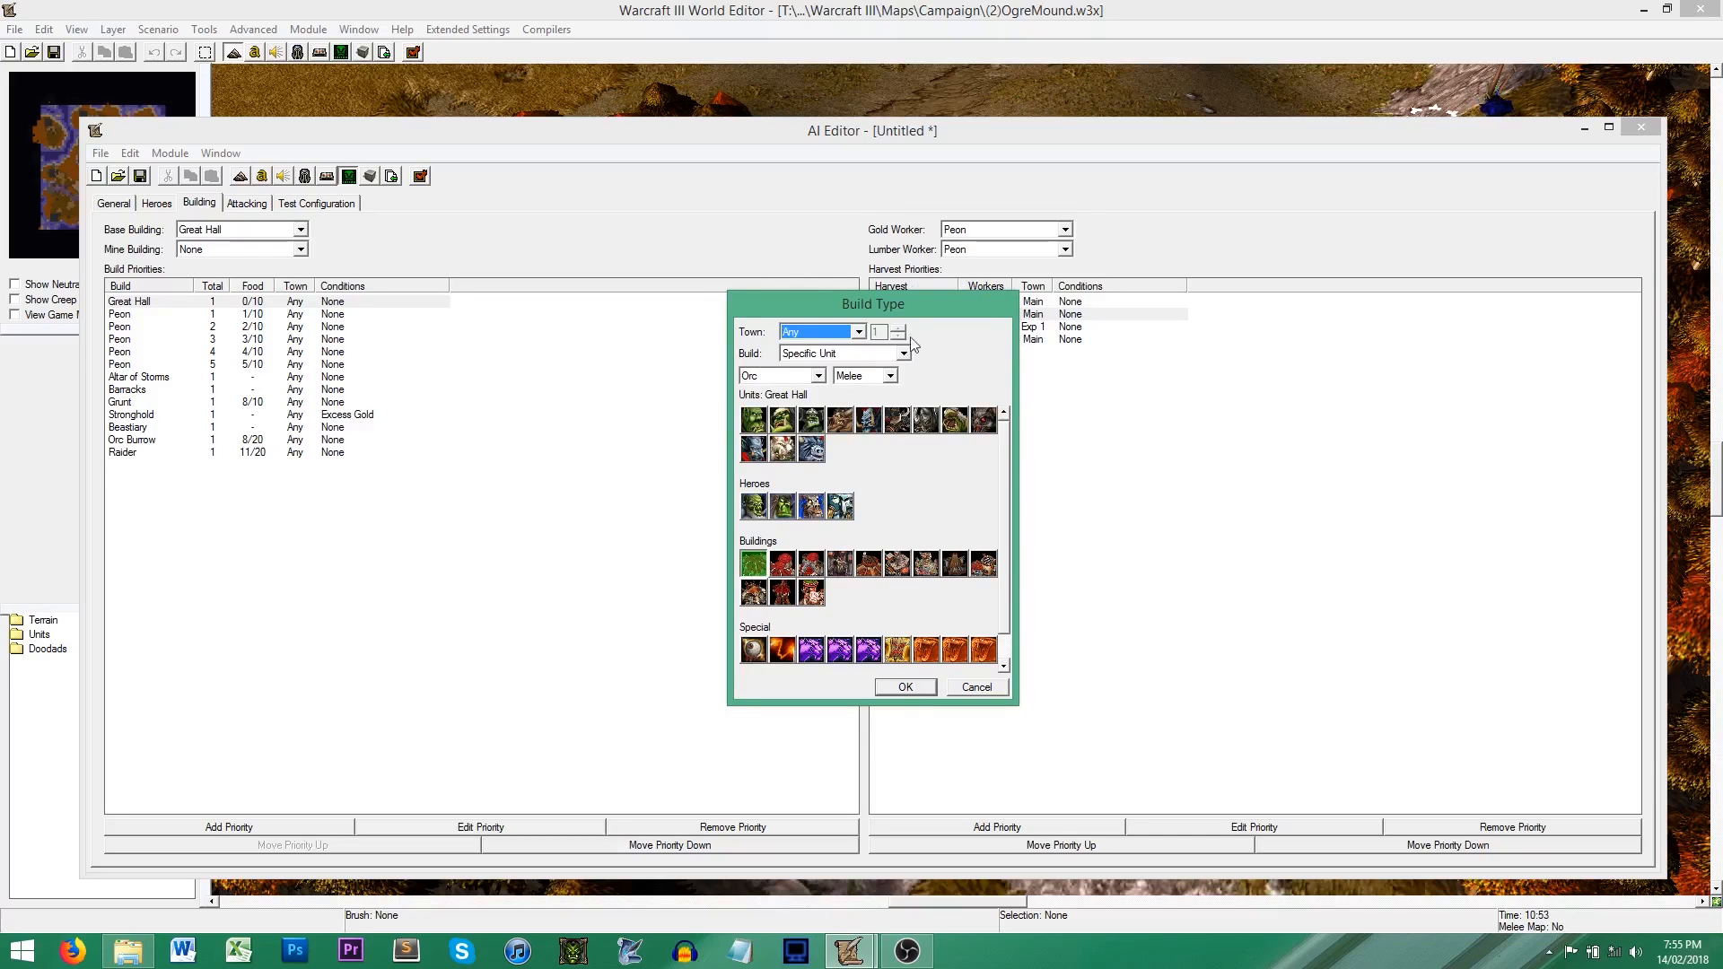
Step: Examine the Great Hall priority's build types, including Specific Upgrade and the Blademaster as a Specific Unit, and discard the changes
click(903, 354)
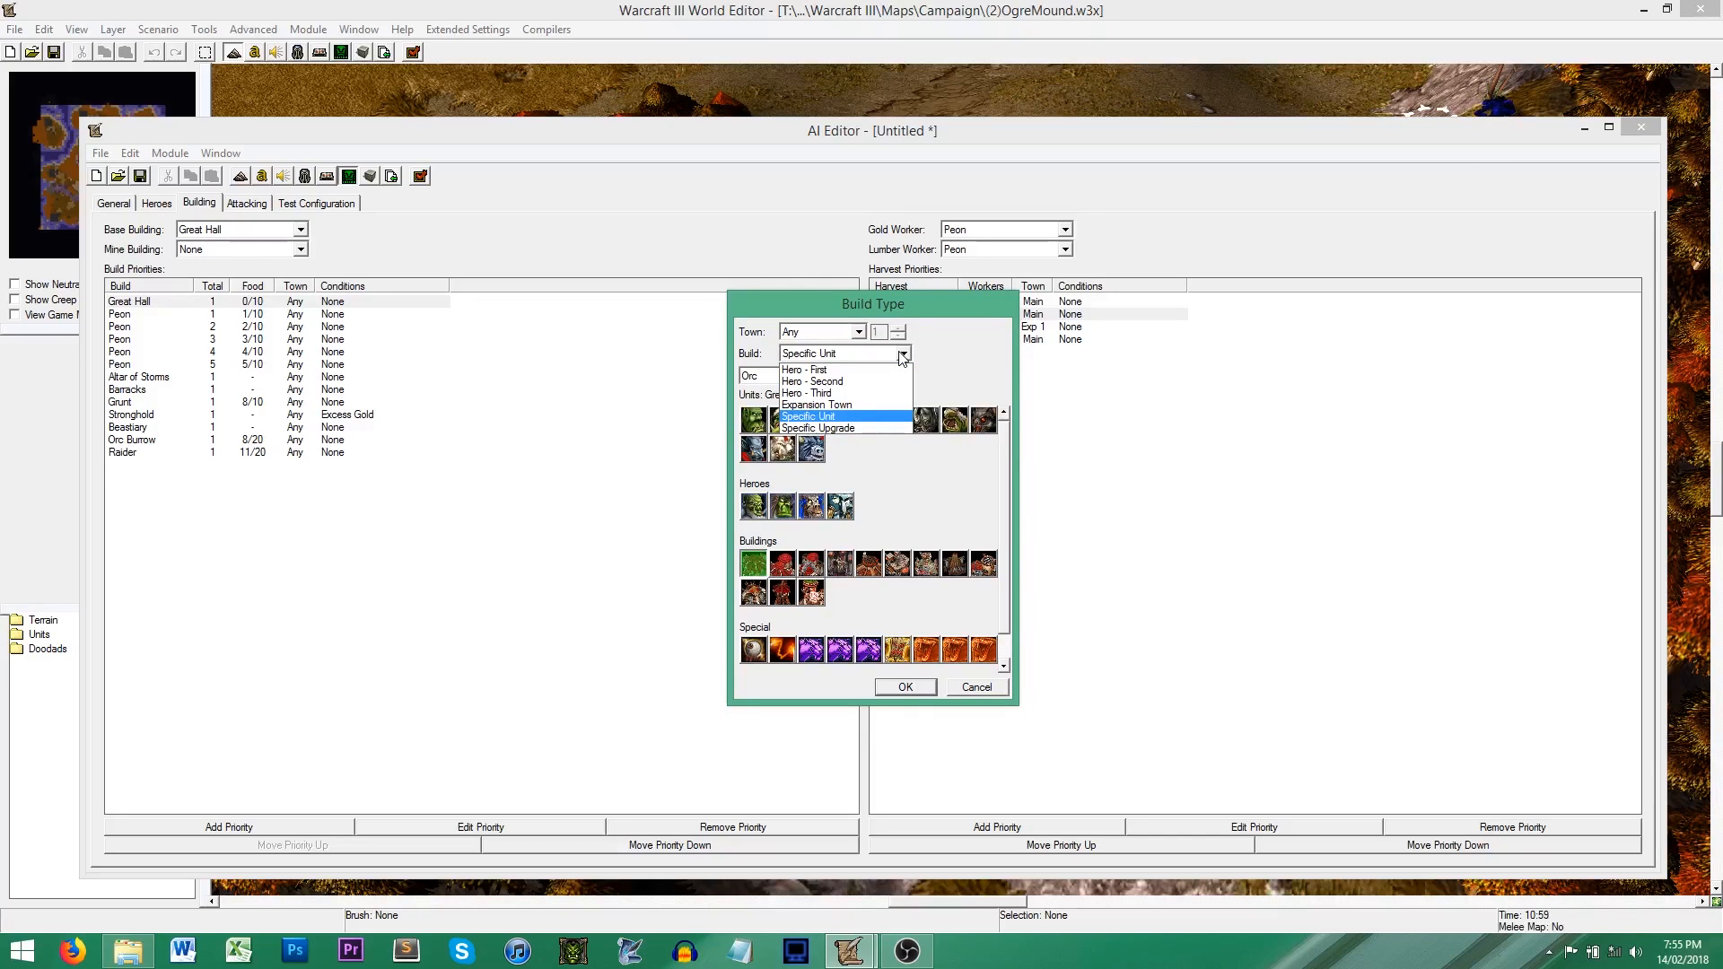
click(847, 427)
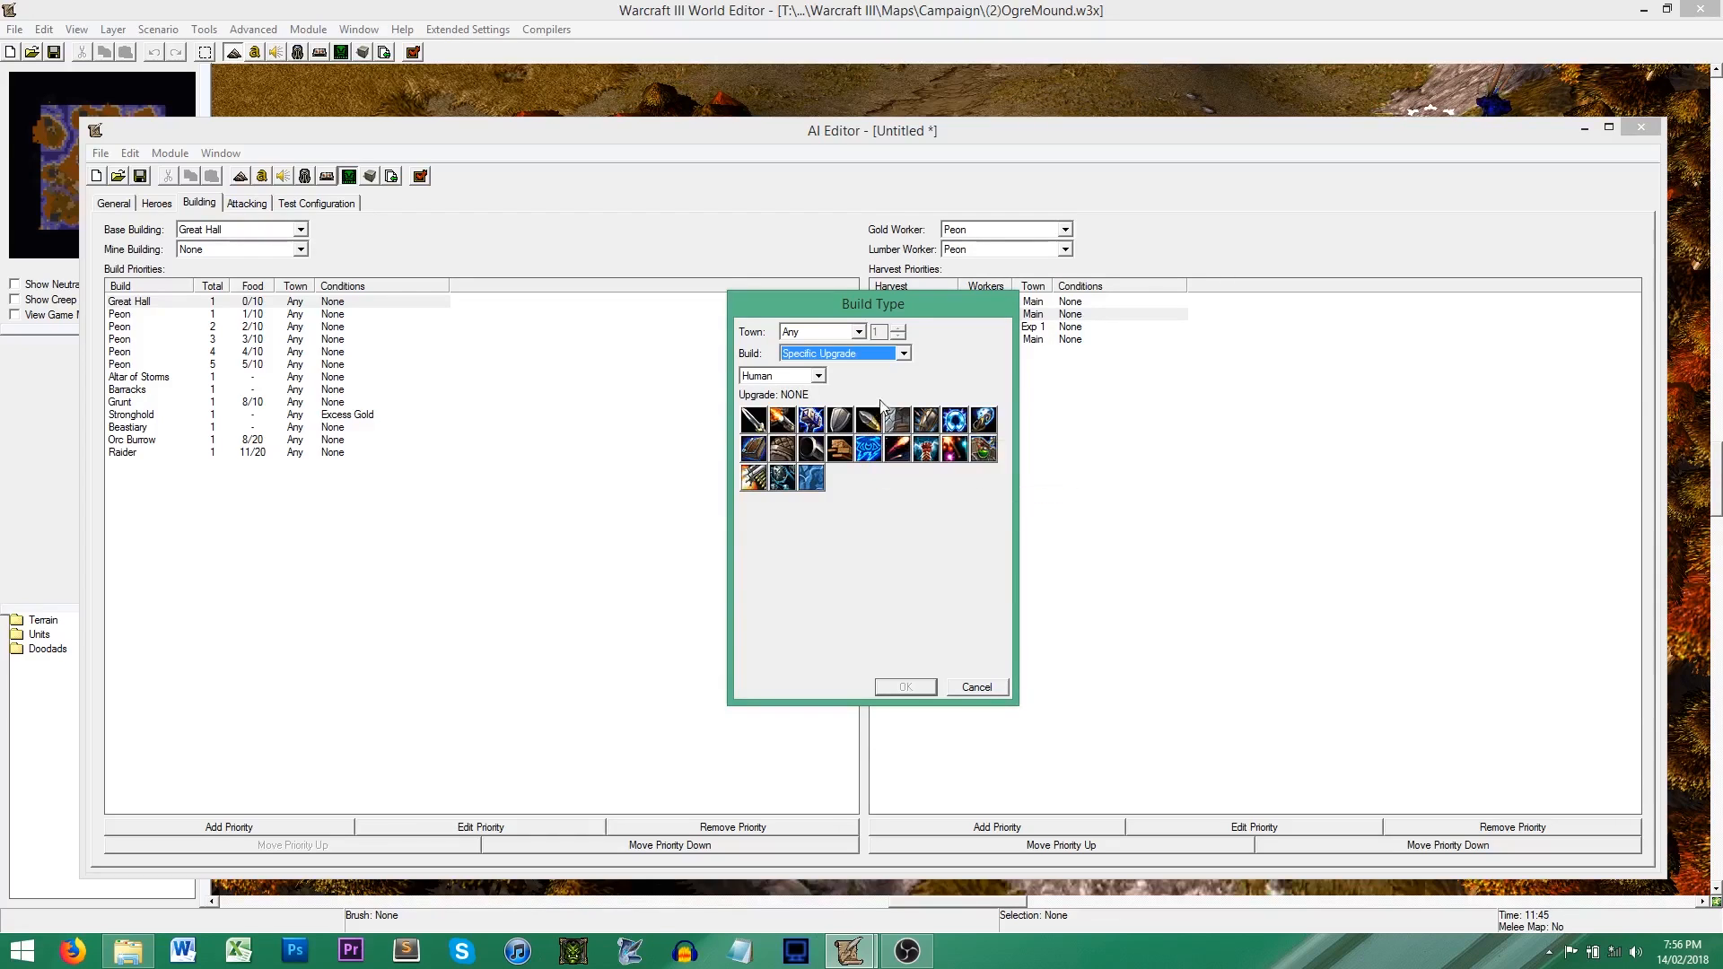
click(902, 354)
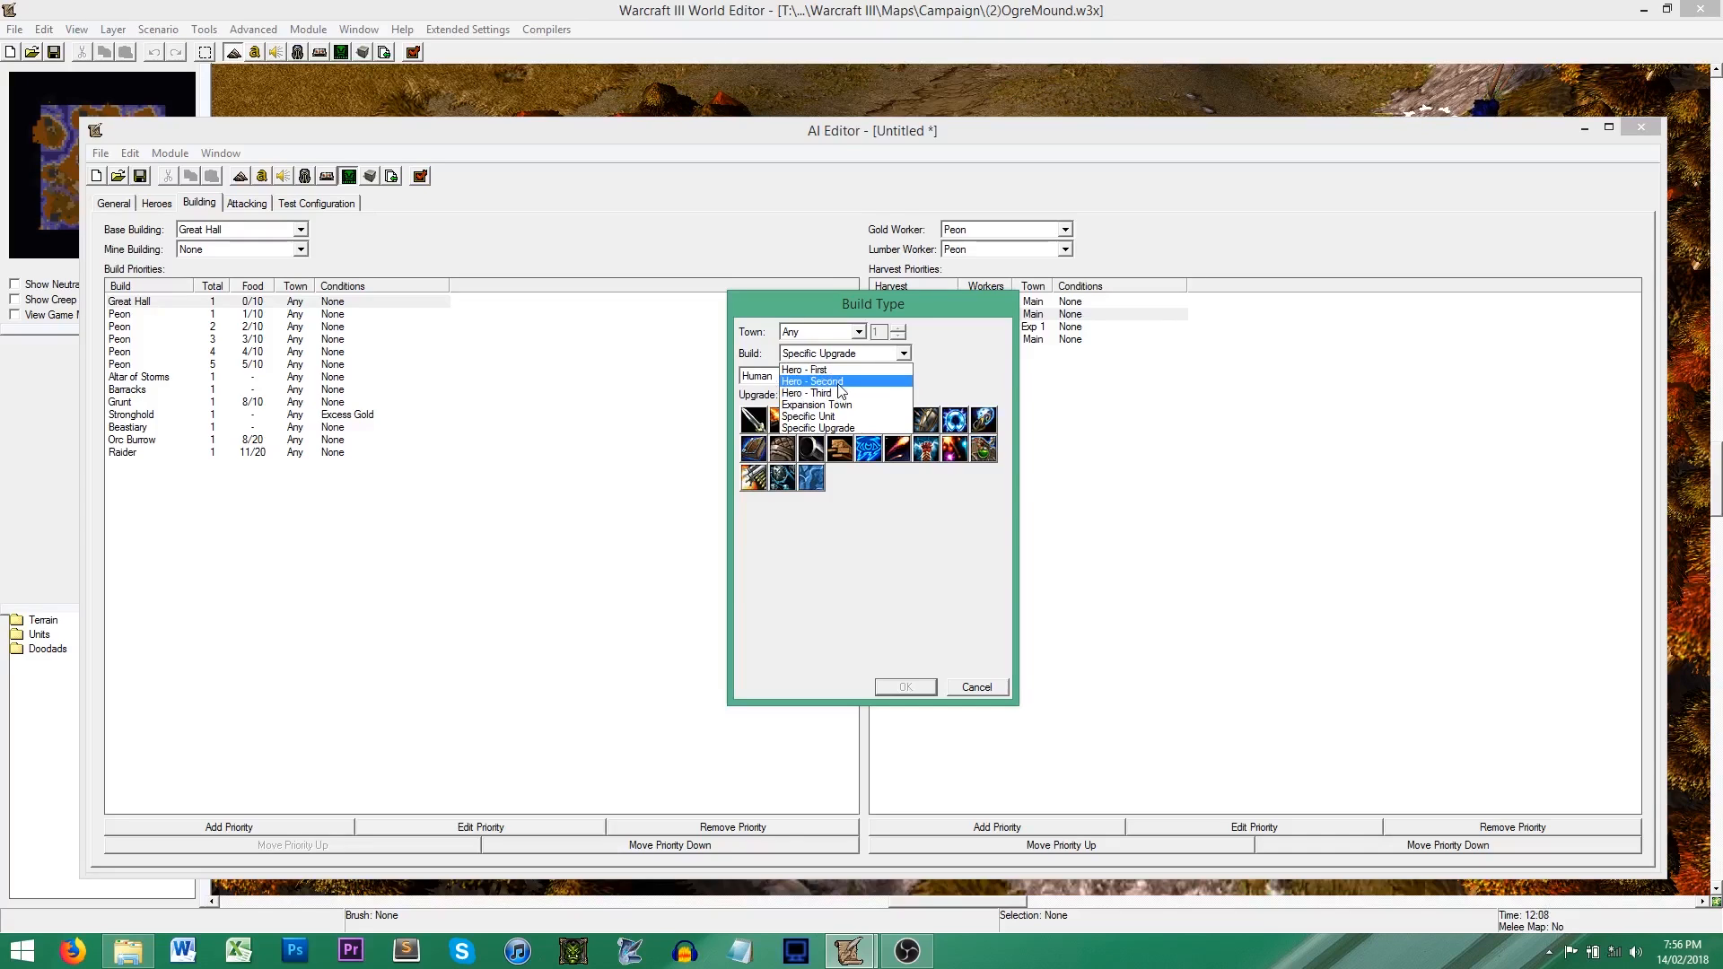
click(942, 376)
click(904, 353)
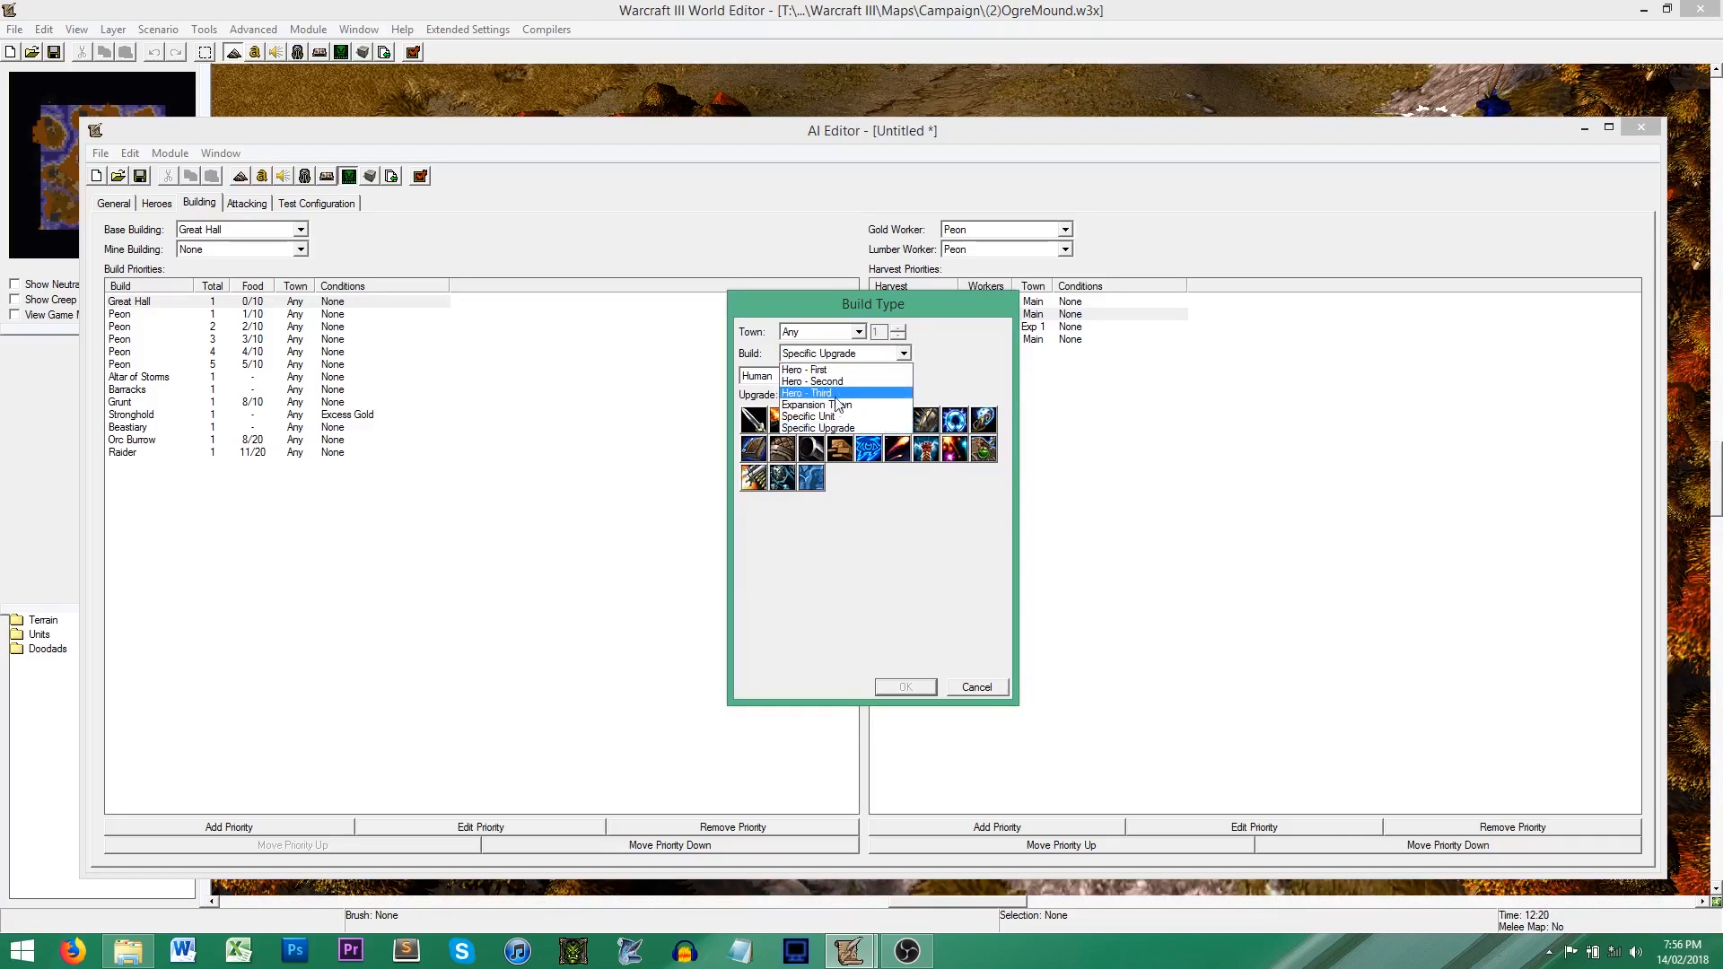
click(830, 421)
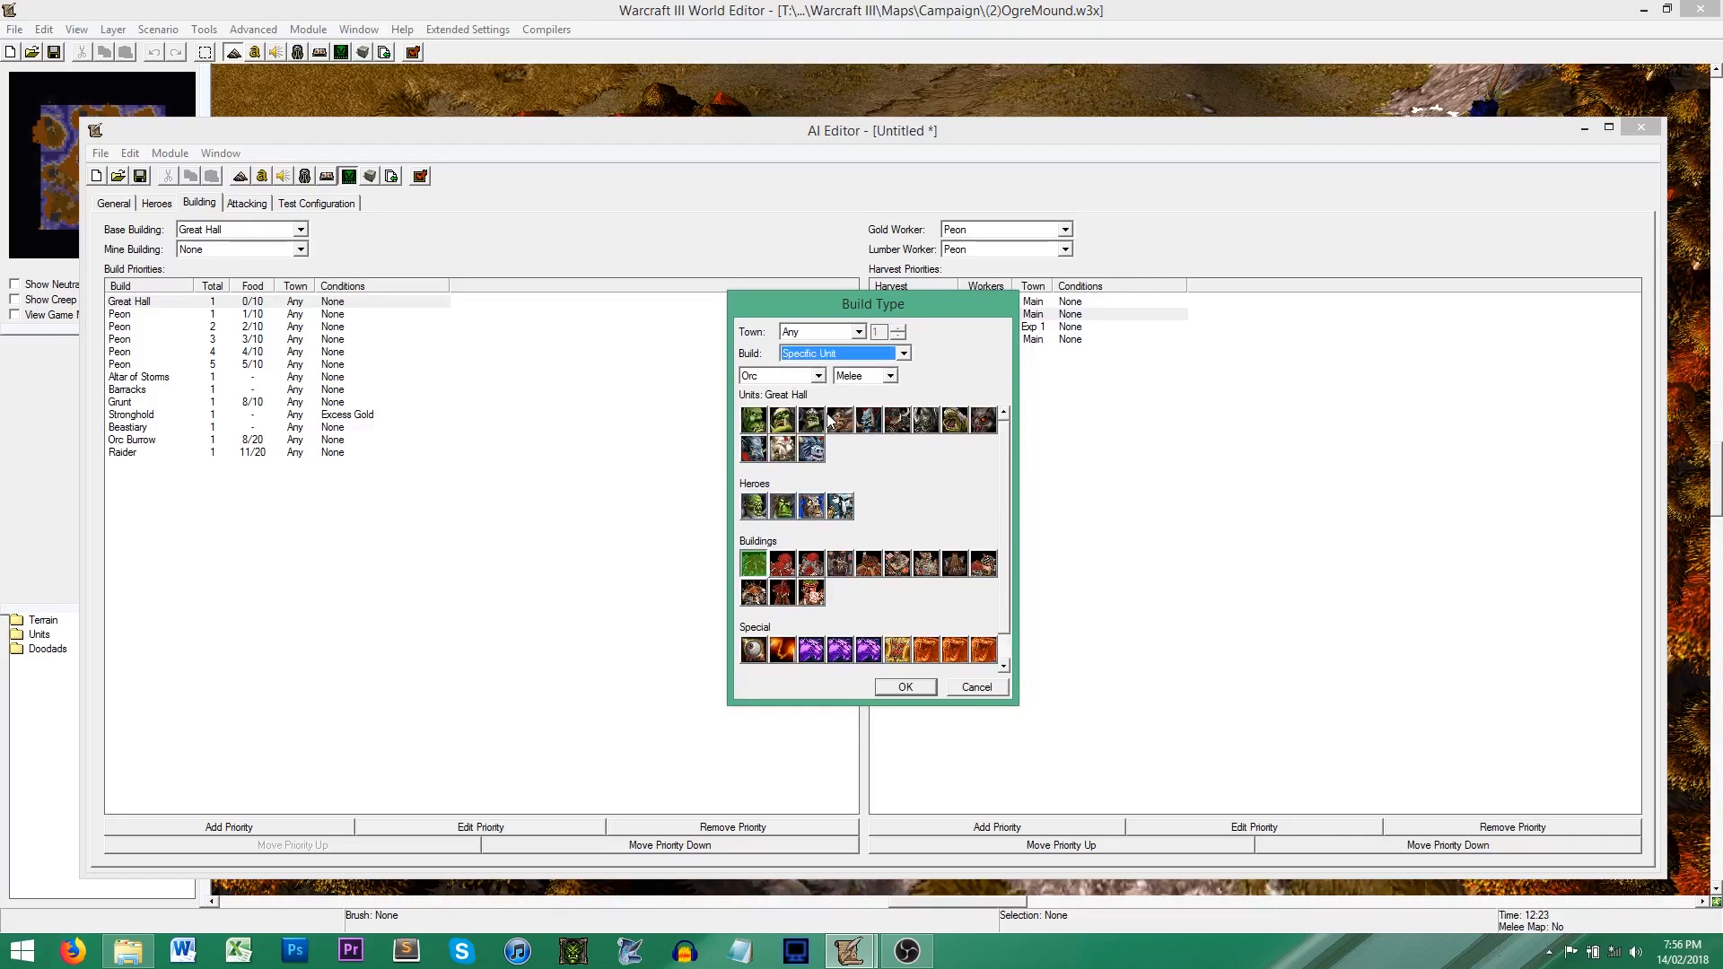
click(753, 507)
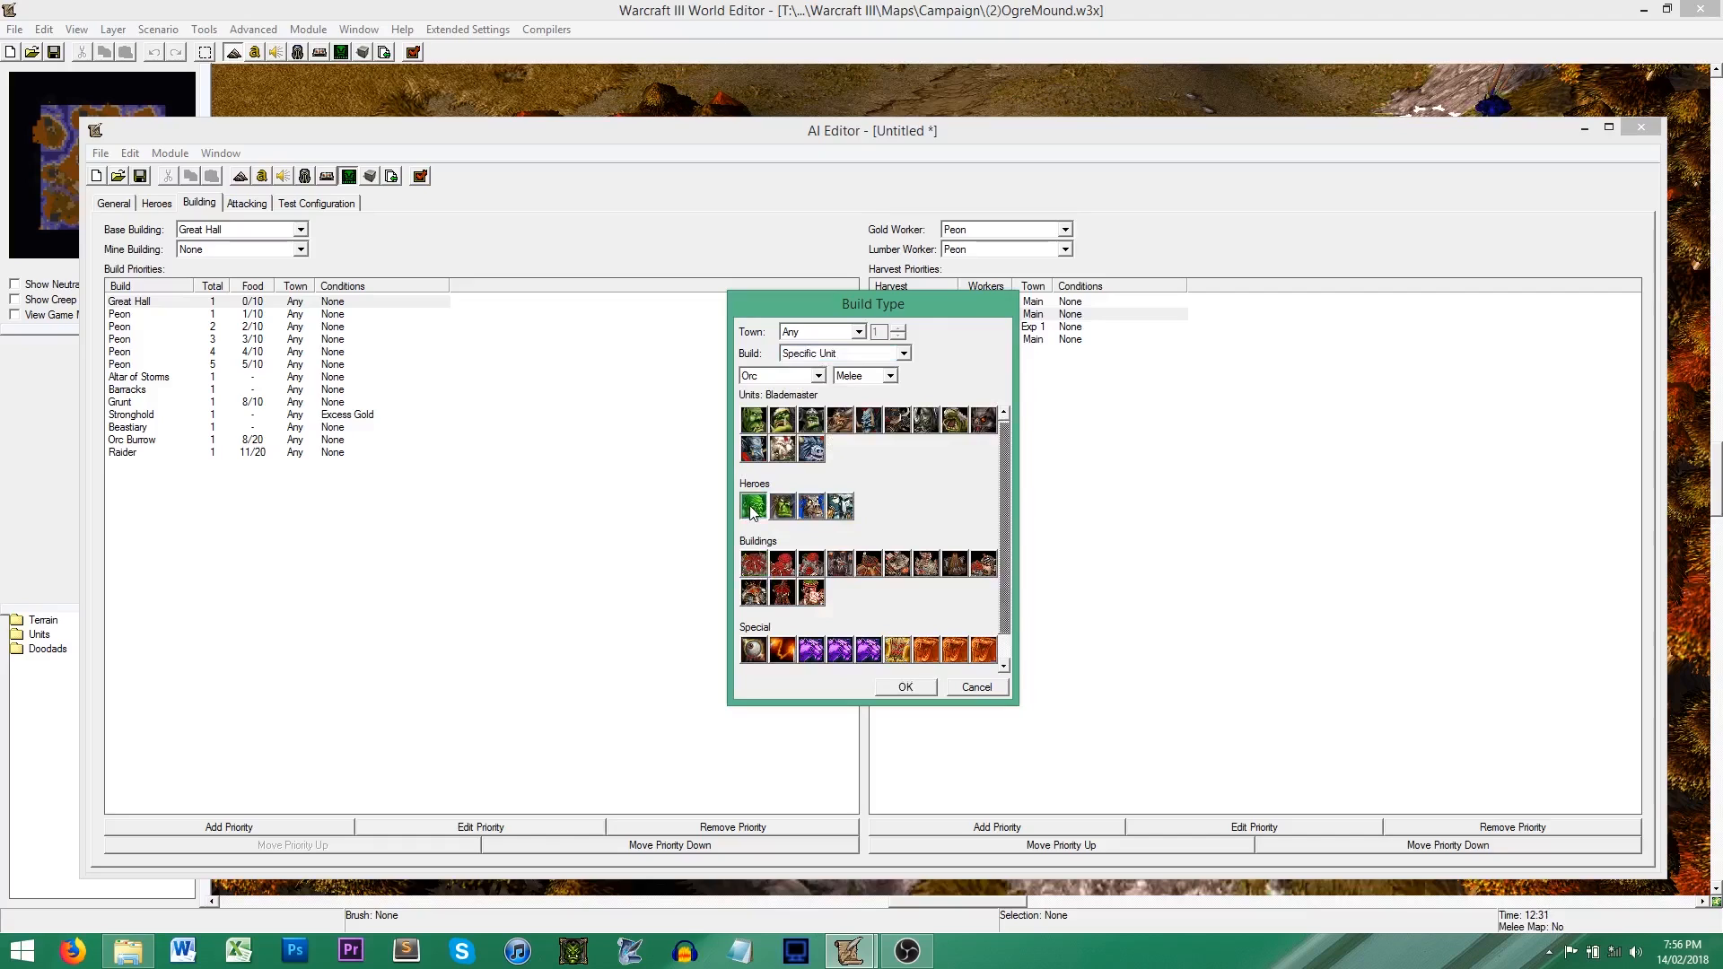
click(905, 353)
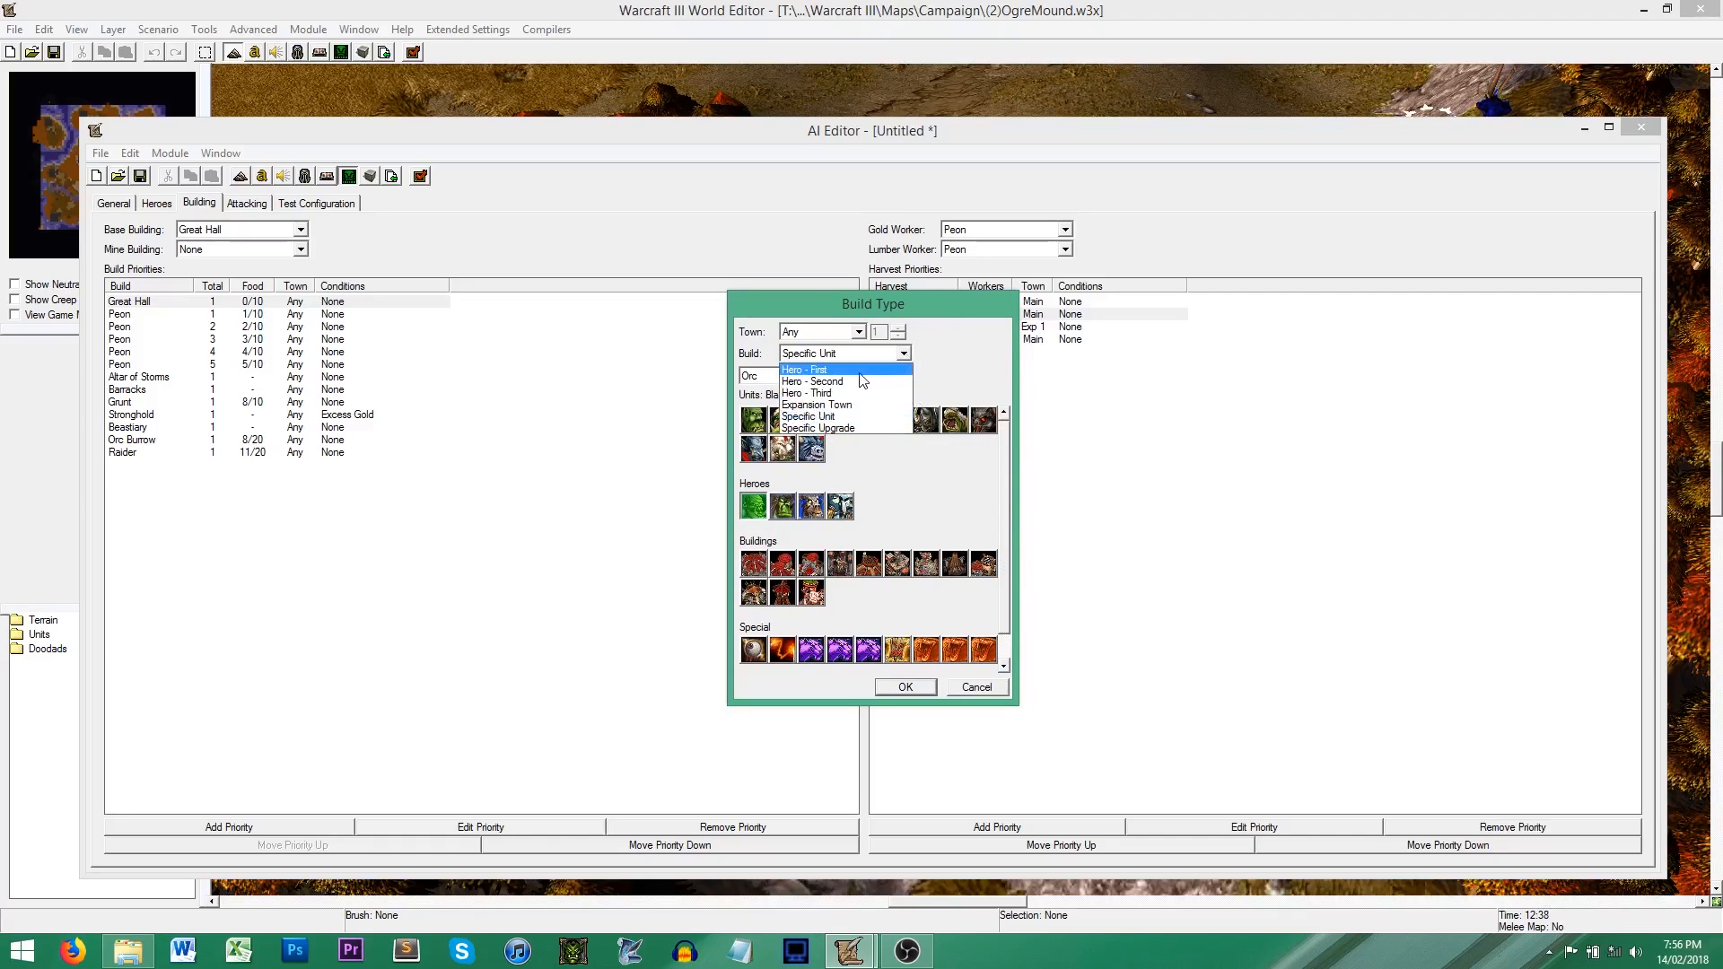
click(978, 687)
click(977, 688)
Step: Set the AI's three heroes used to Keeper of the Grove, Demon Hunter and Archmage
click(159, 204)
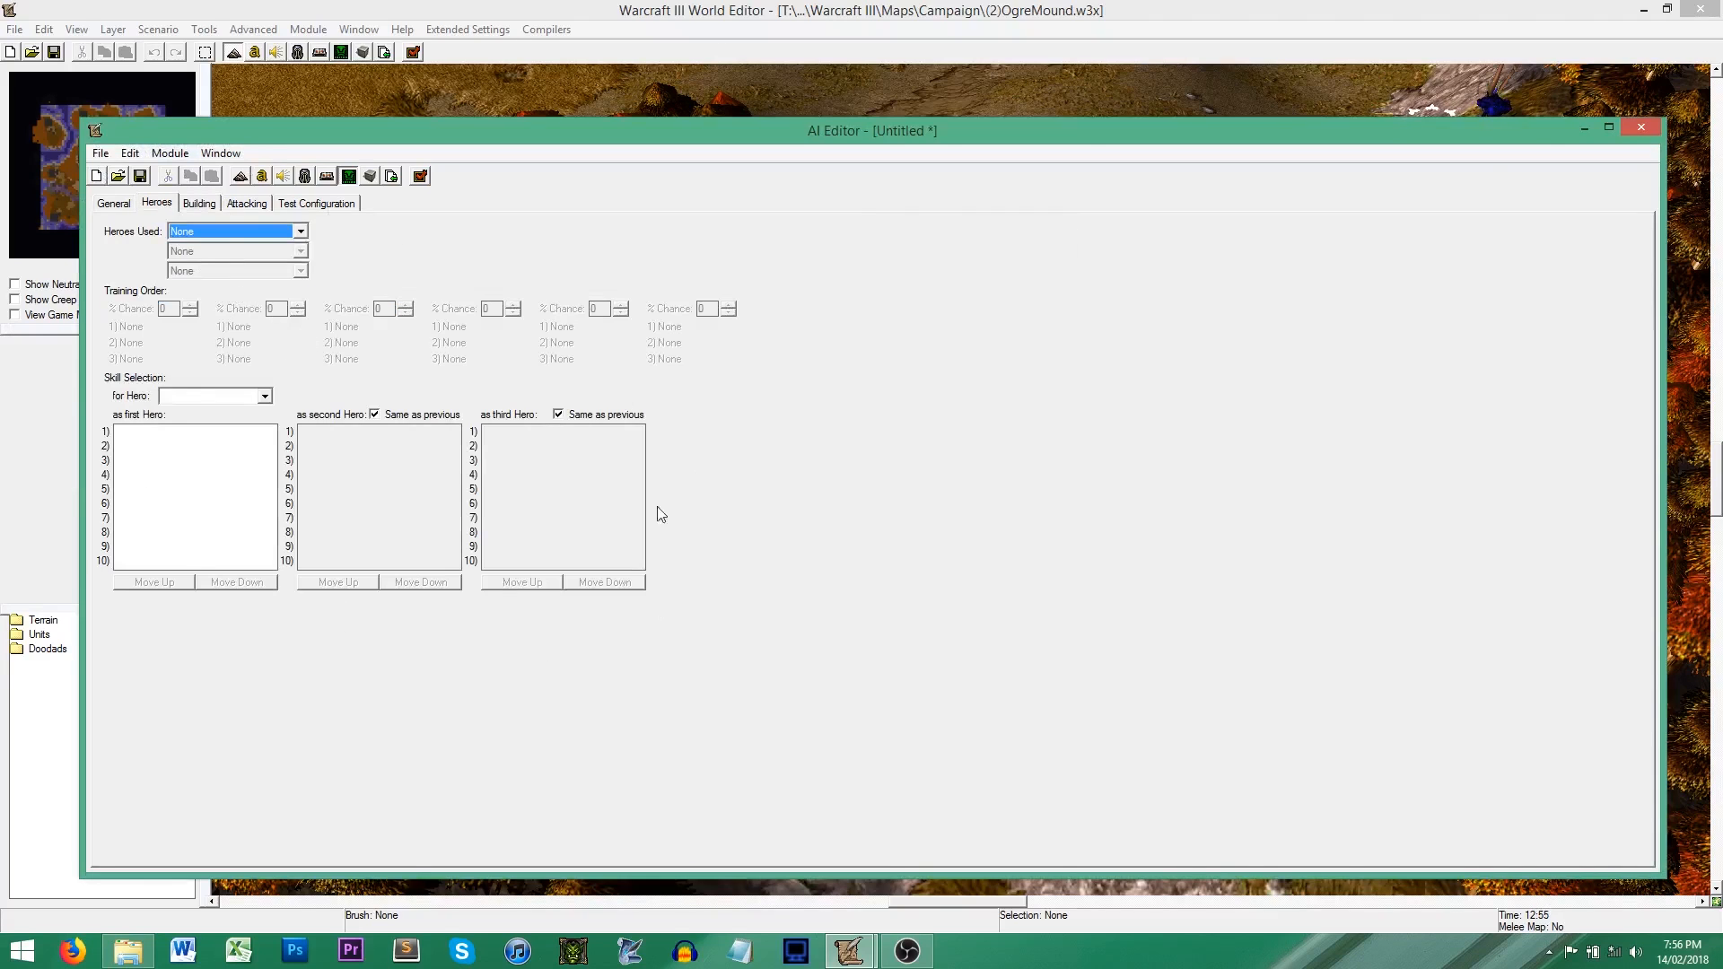
click(301, 231)
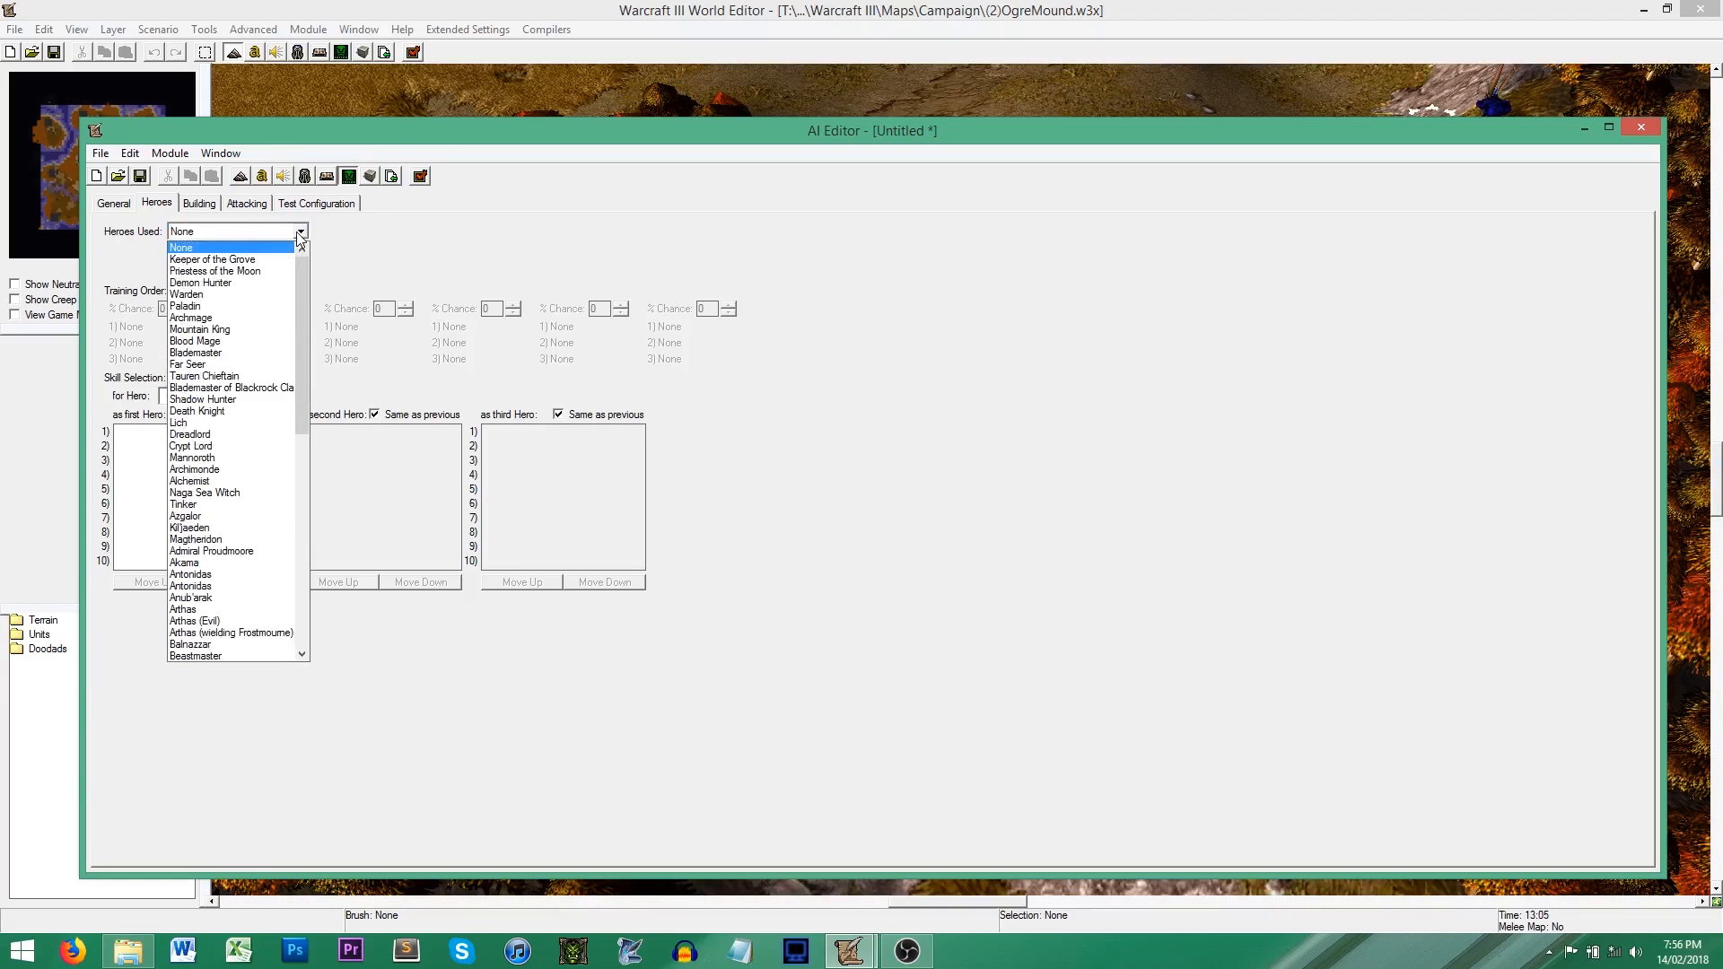
click(258, 258)
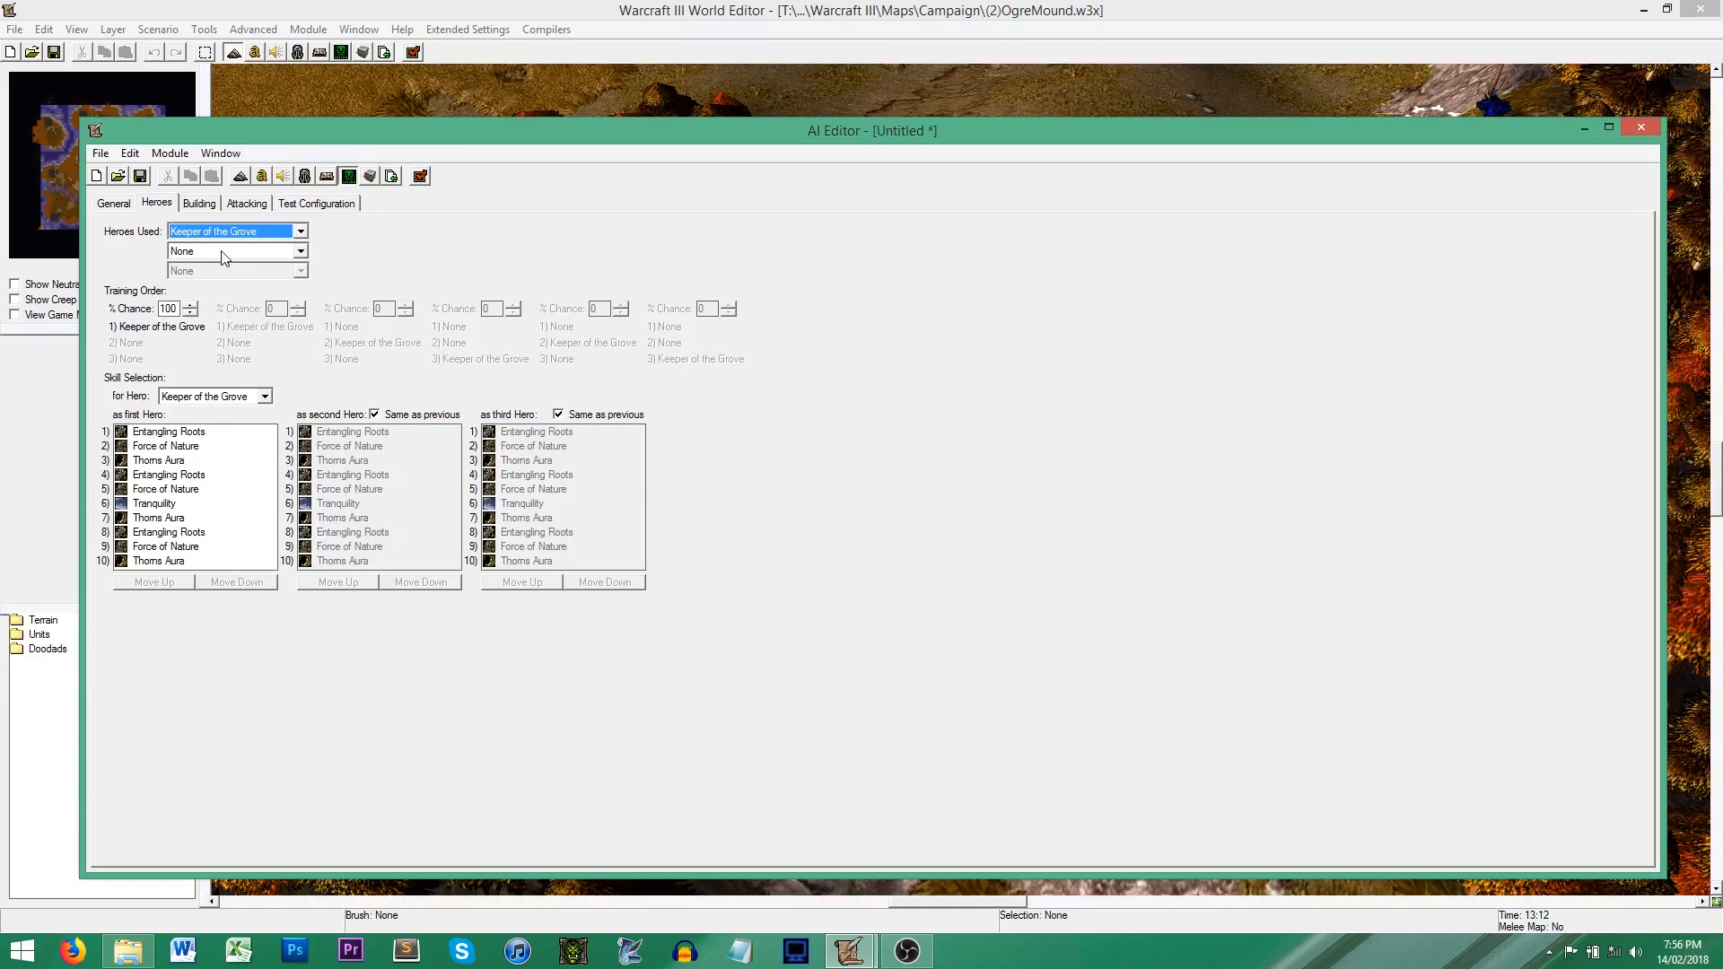
click(225, 252)
click(225, 296)
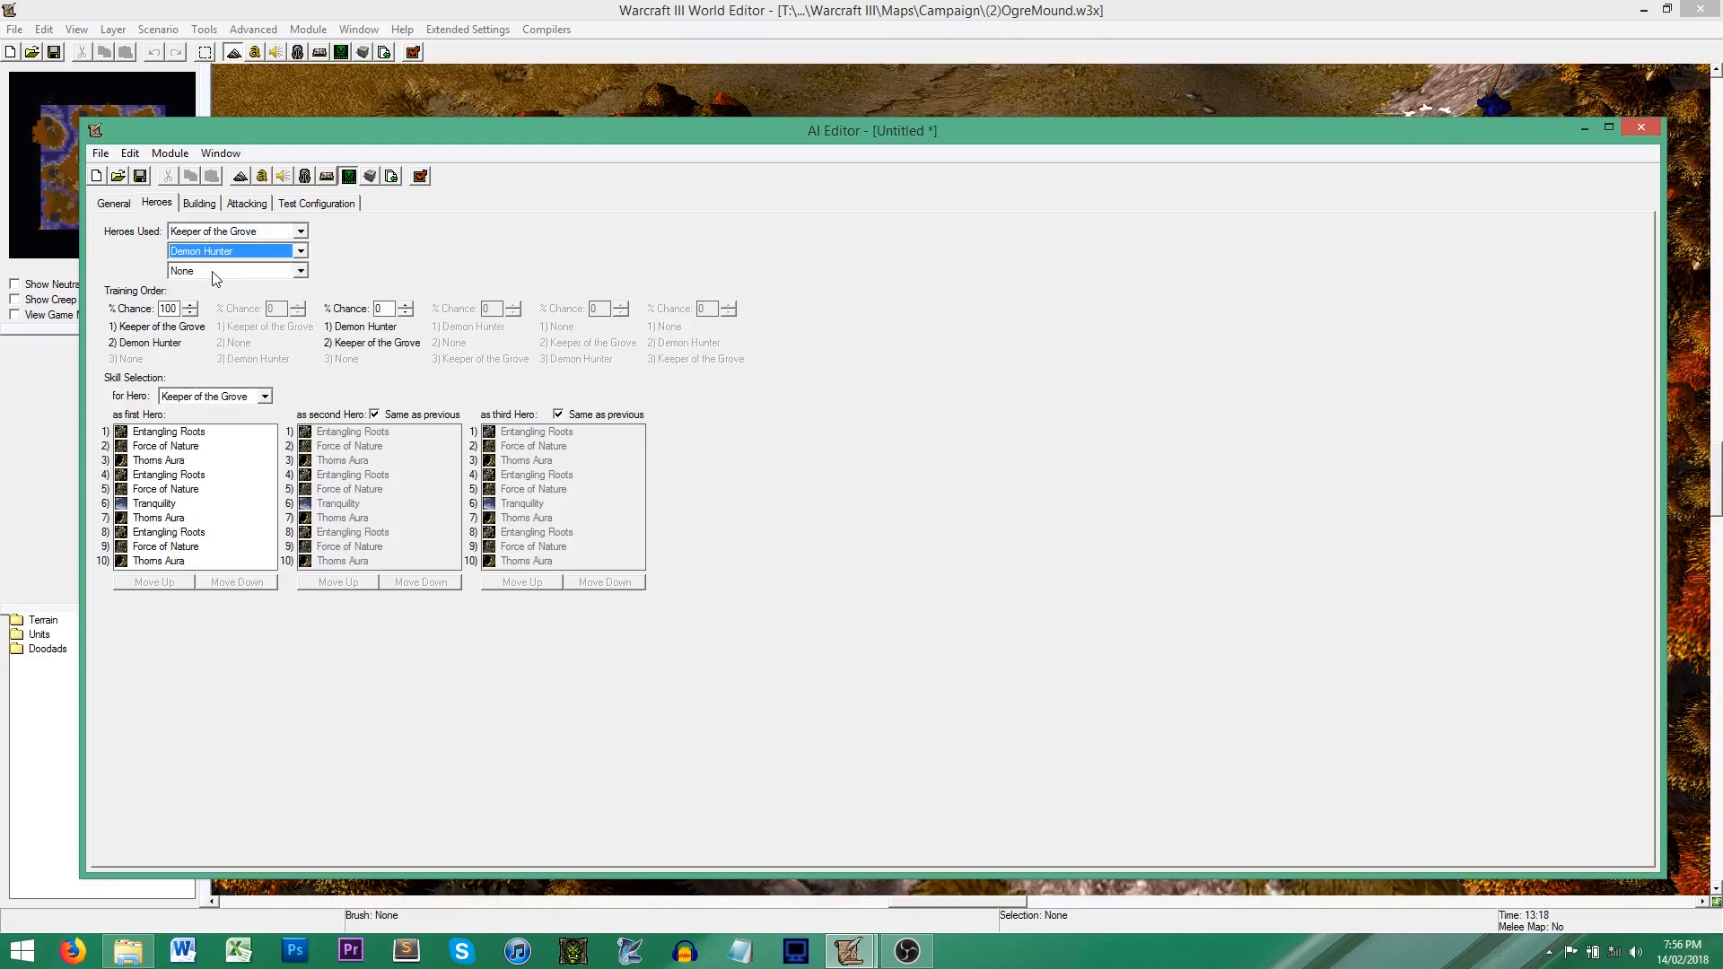
click(213, 273)
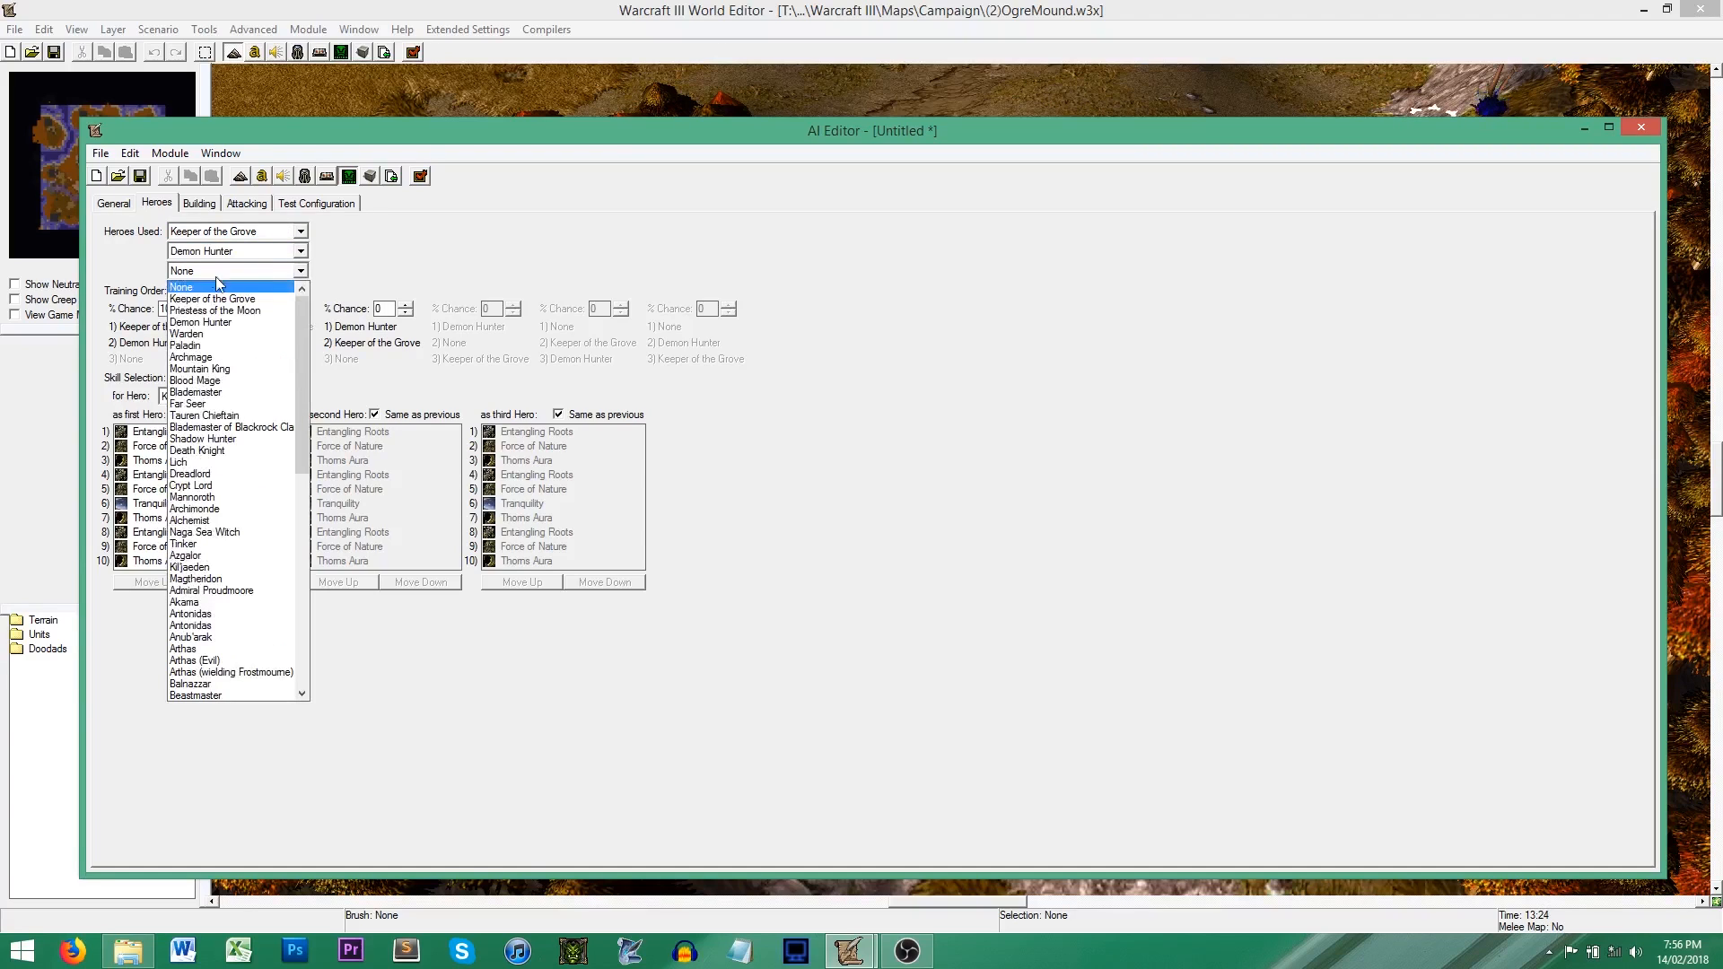
click(224, 318)
click(220, 271)
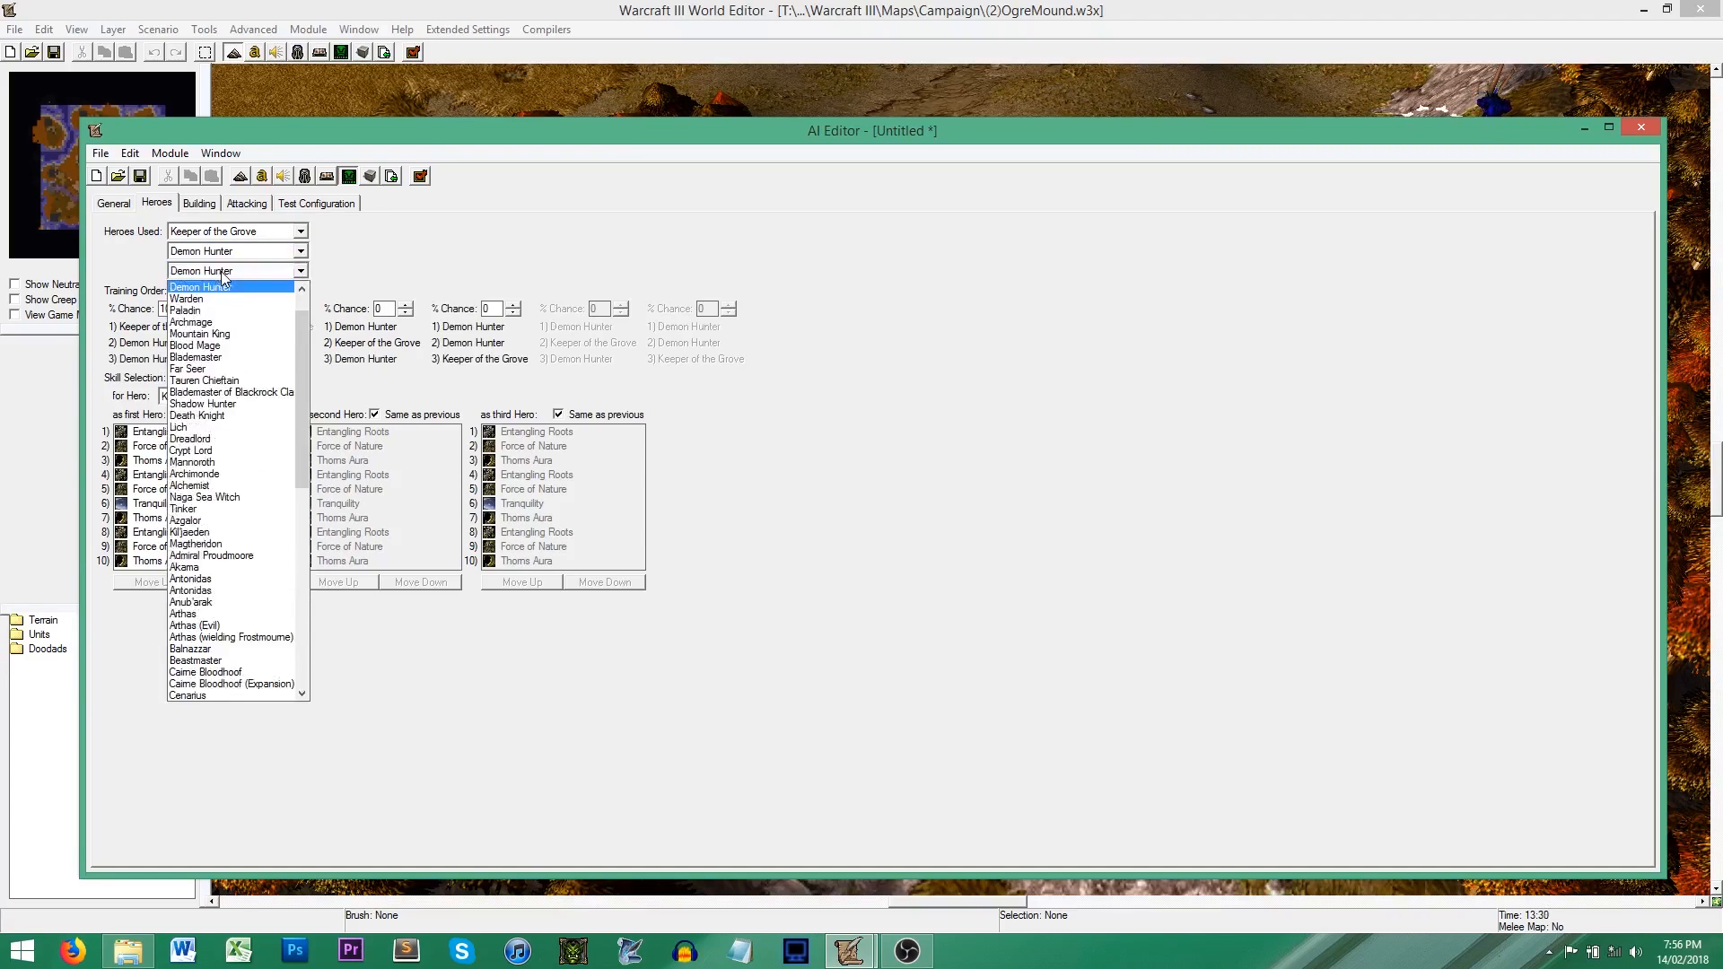
click(225, 316)
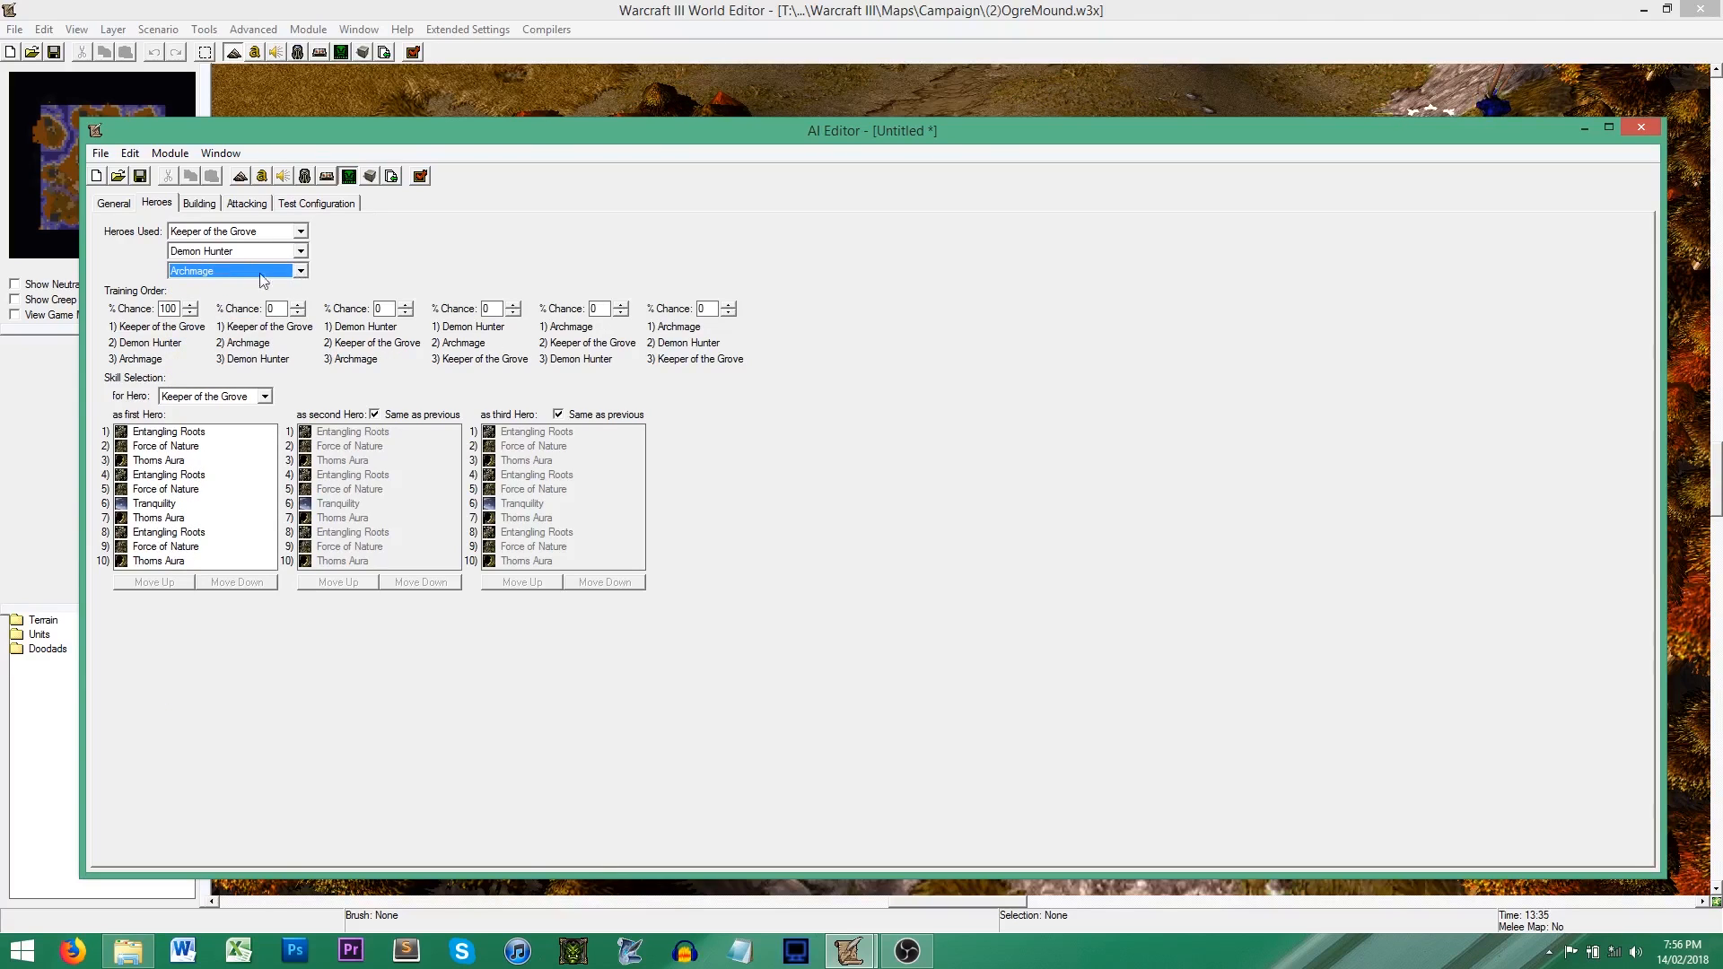
Step: Add a new attack group named Grunt Attack
click(215, 208)
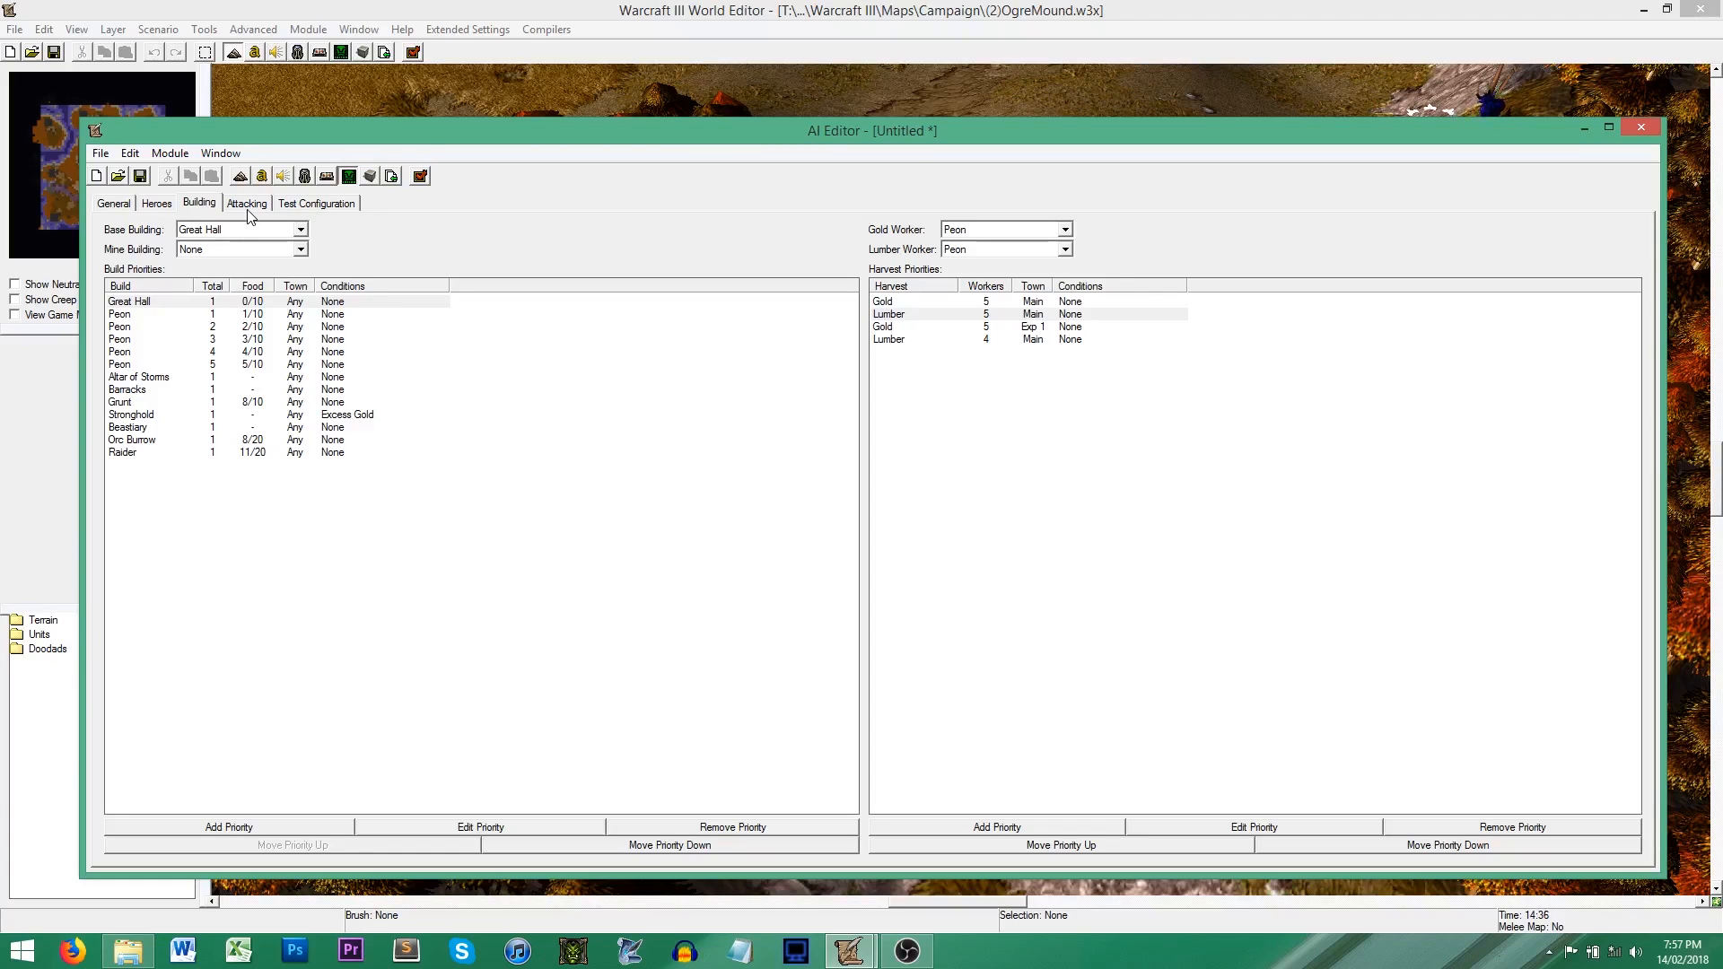
click(249, 210)
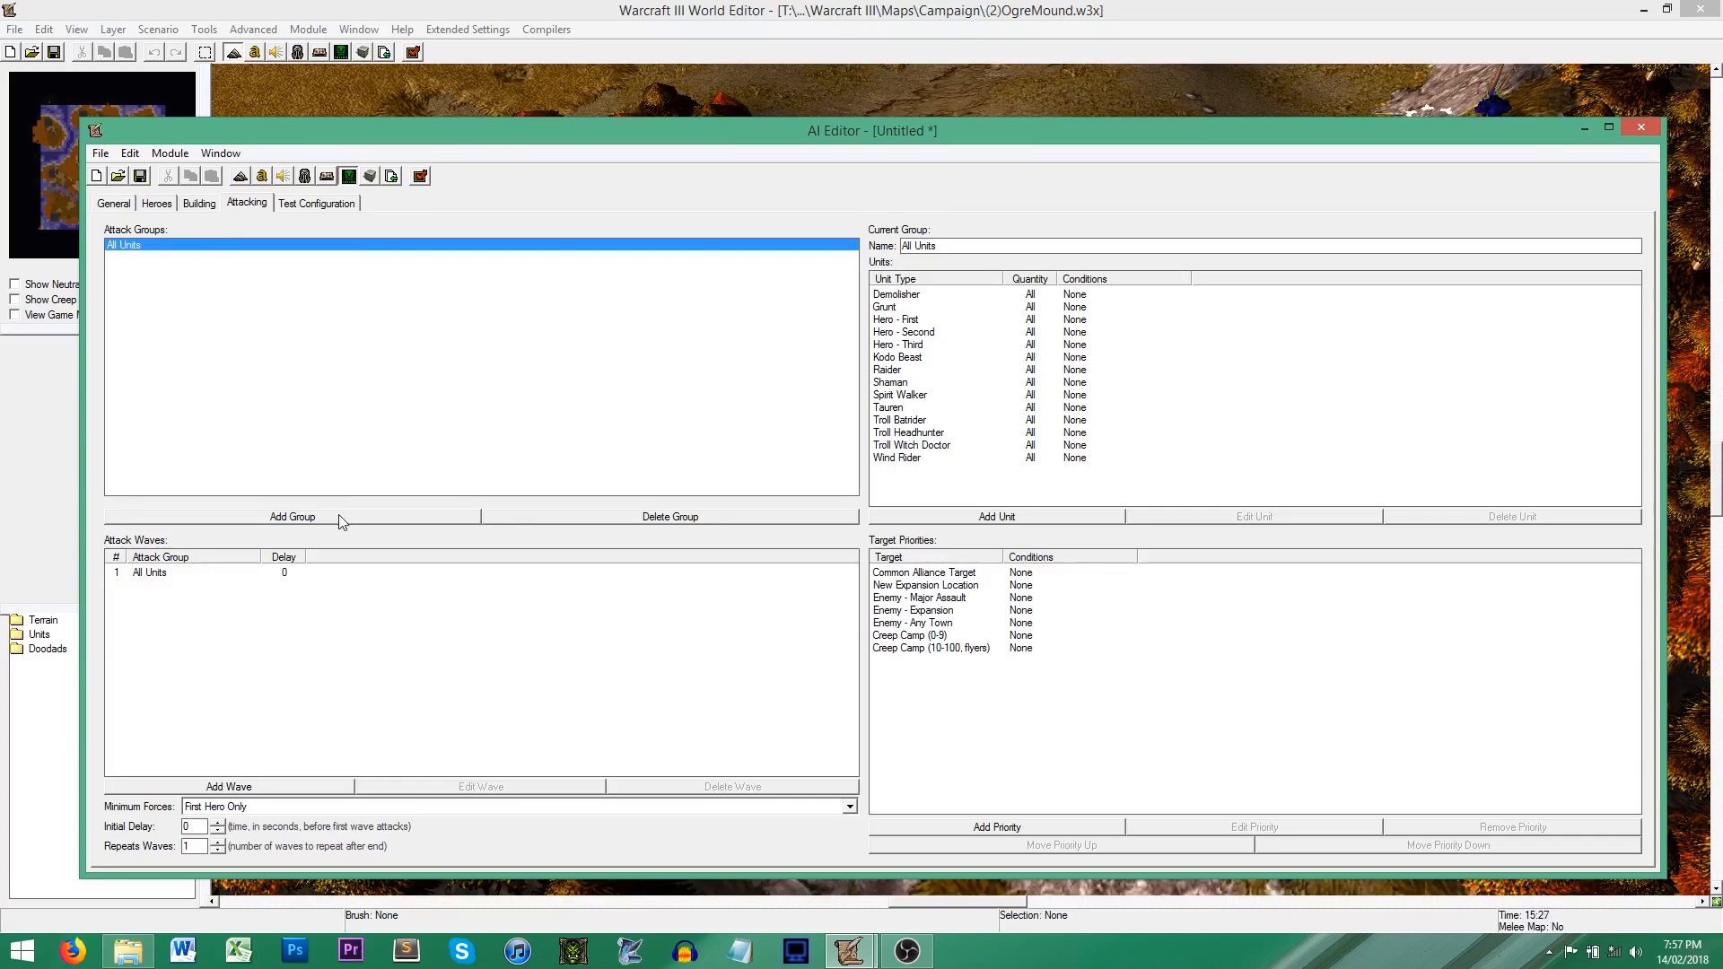
right_click(274, 342)
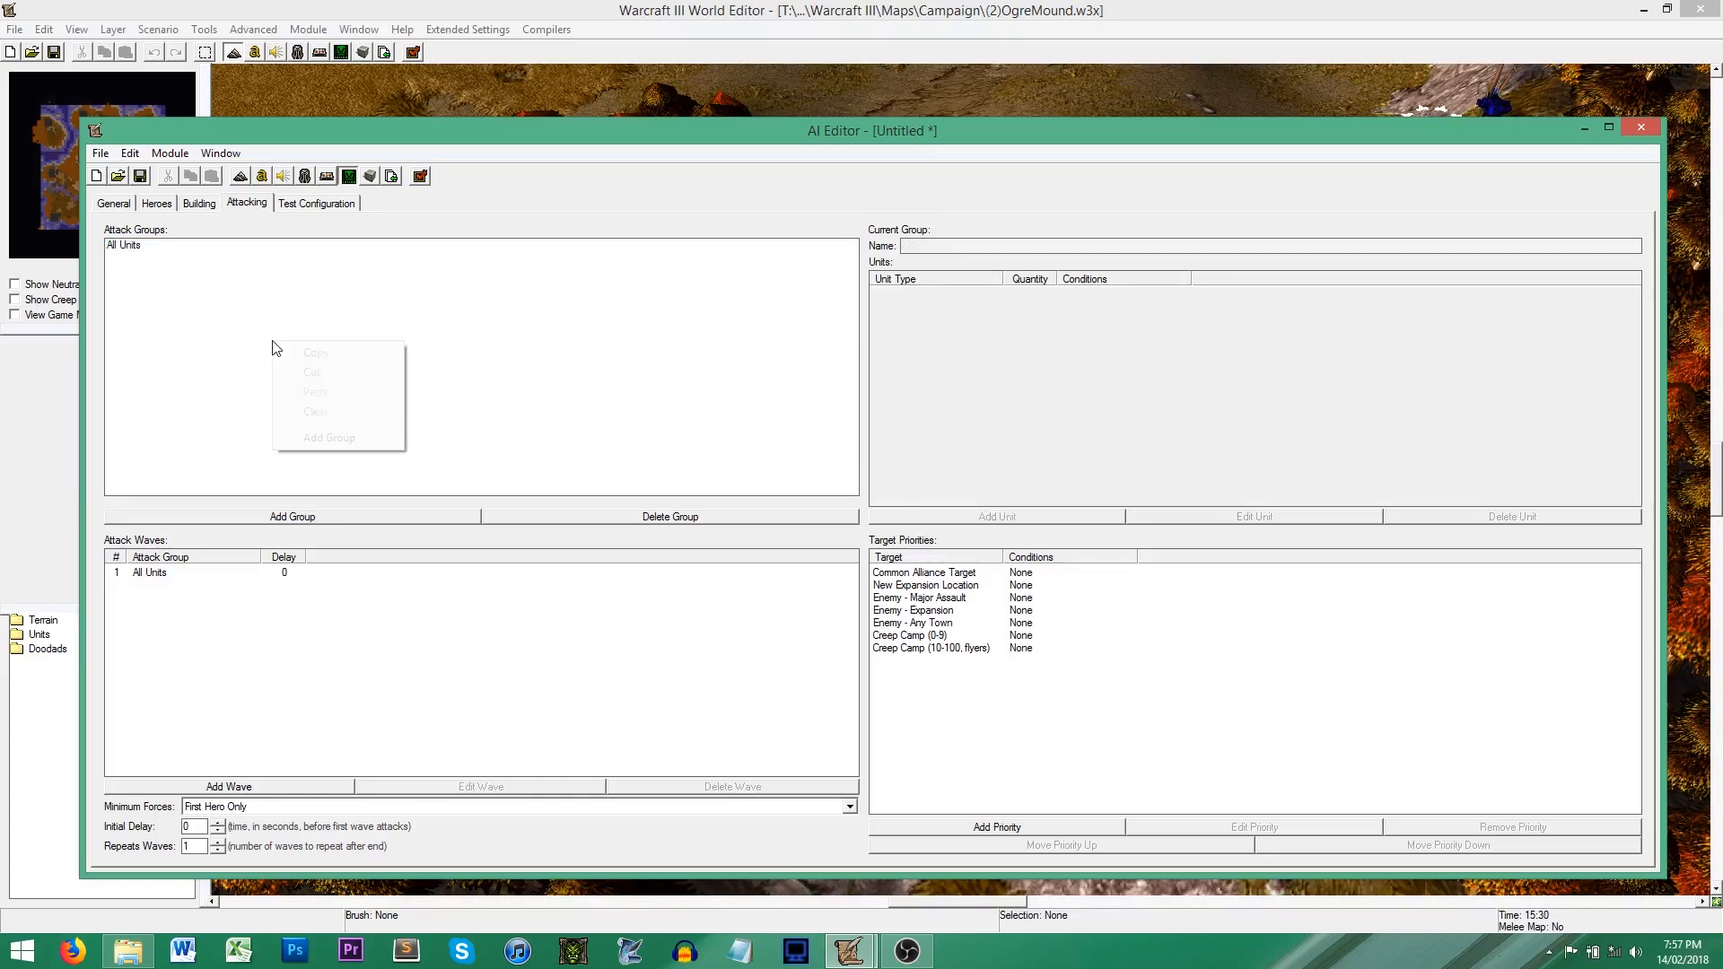
click(328, 438)
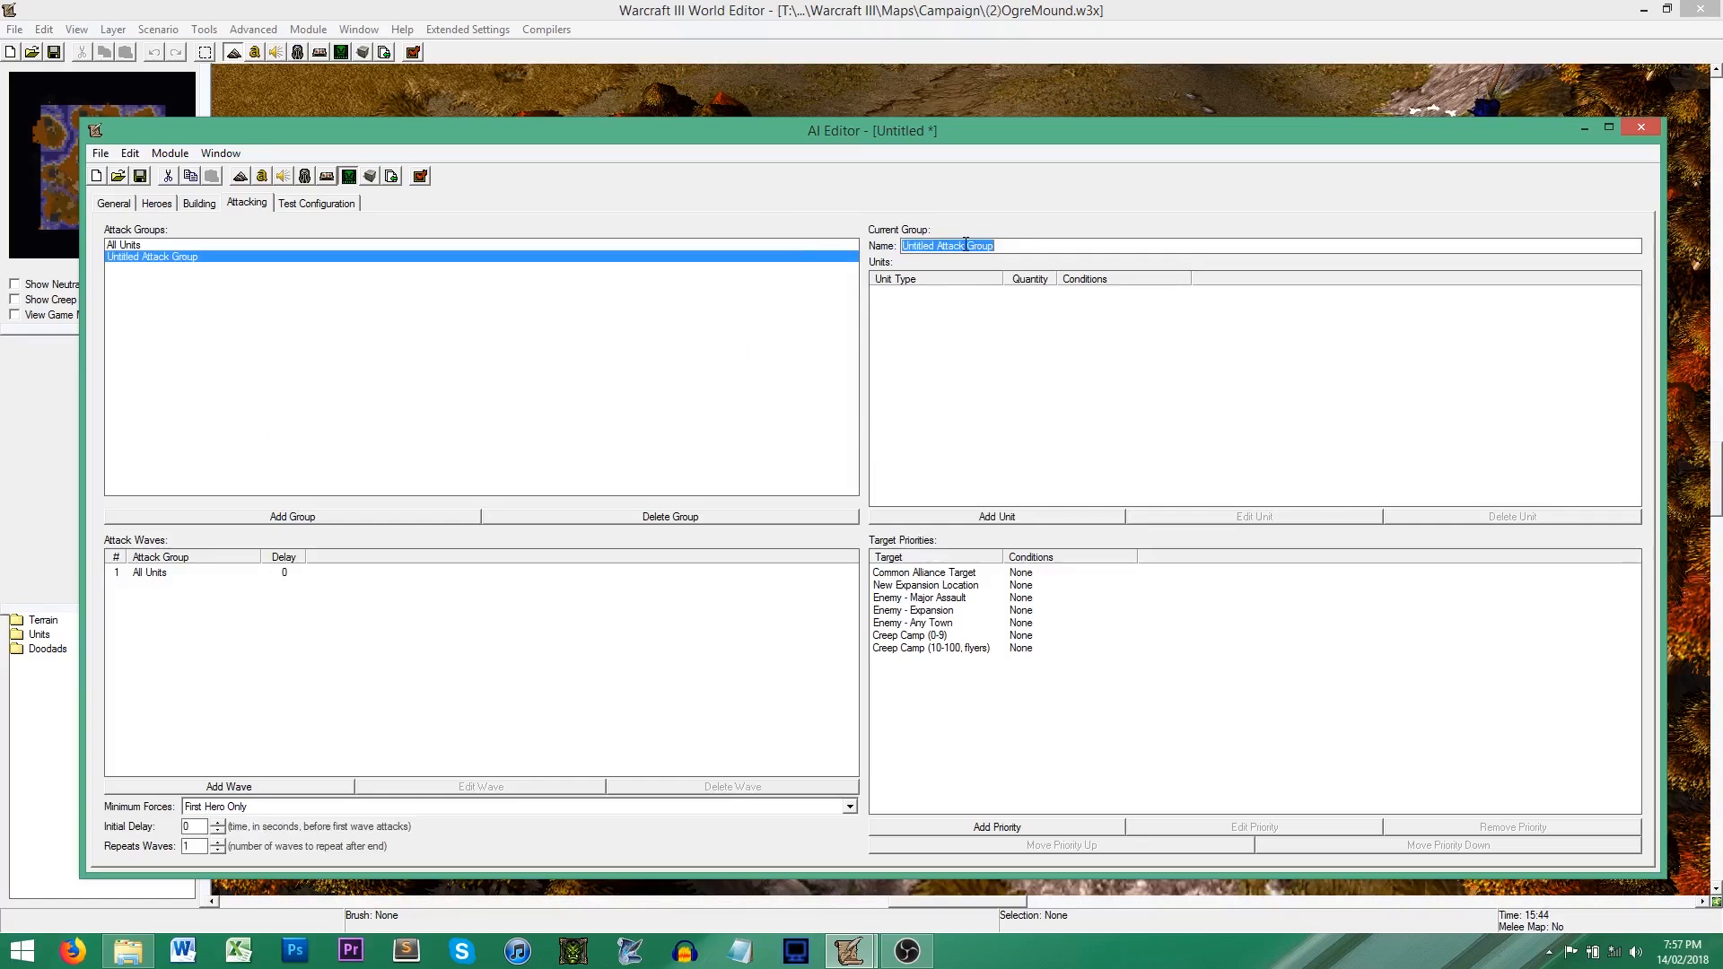
text(Gru)
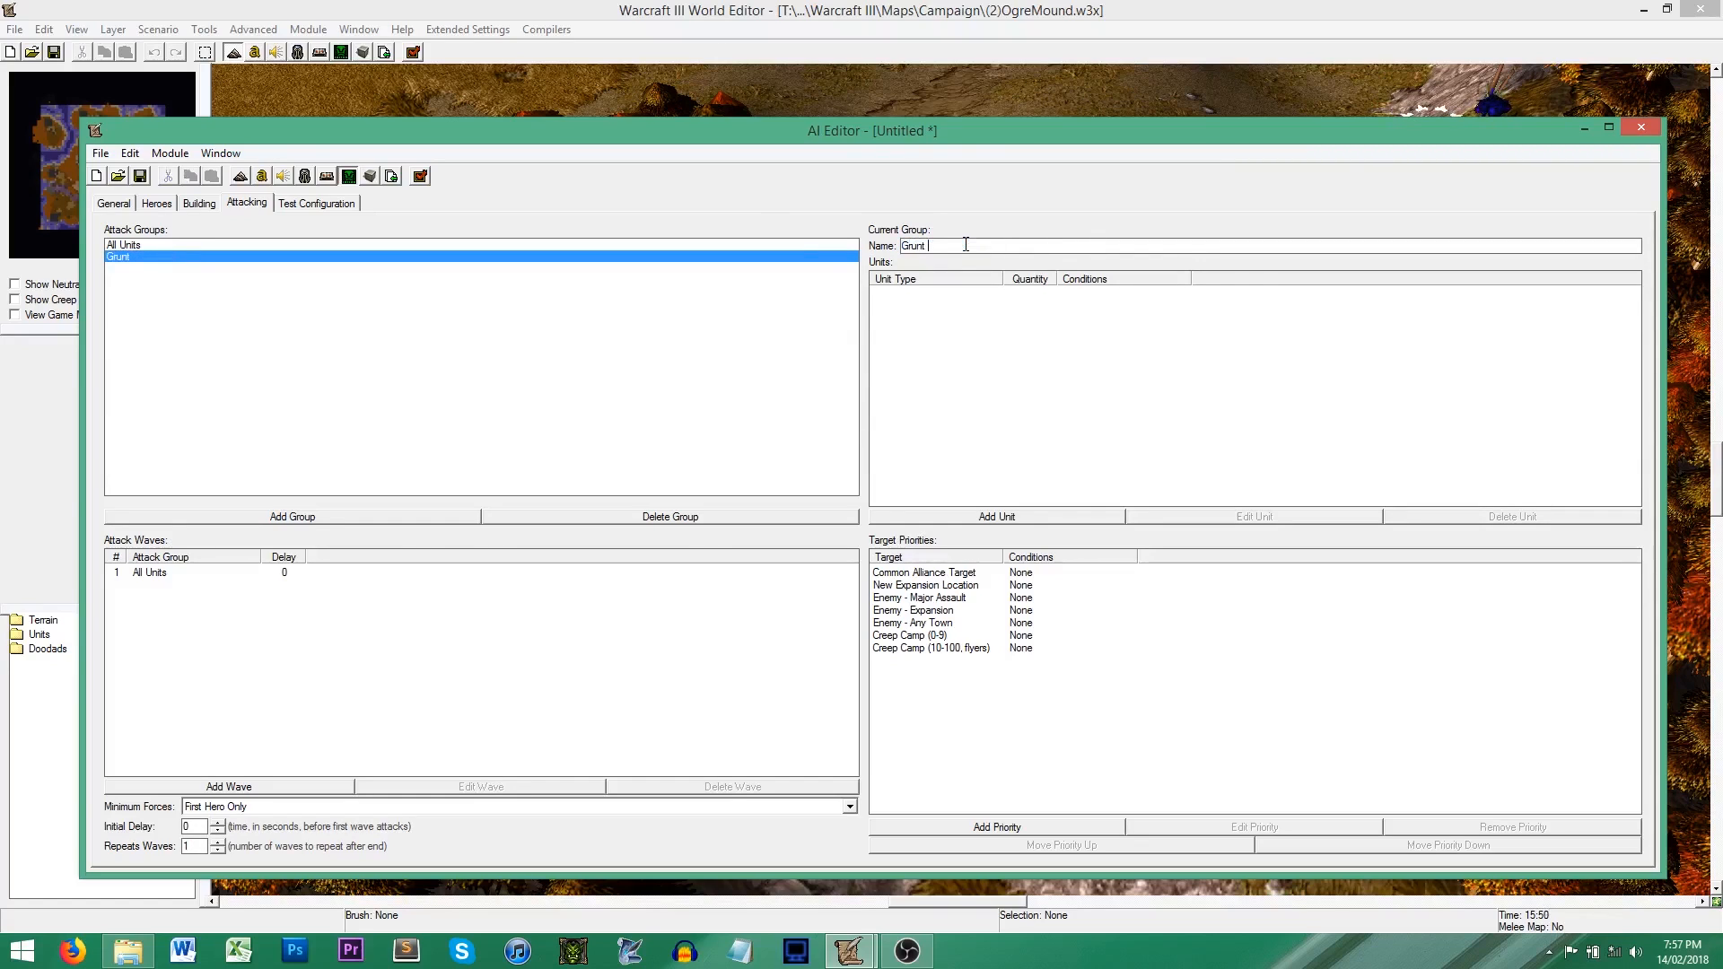
text(nt)
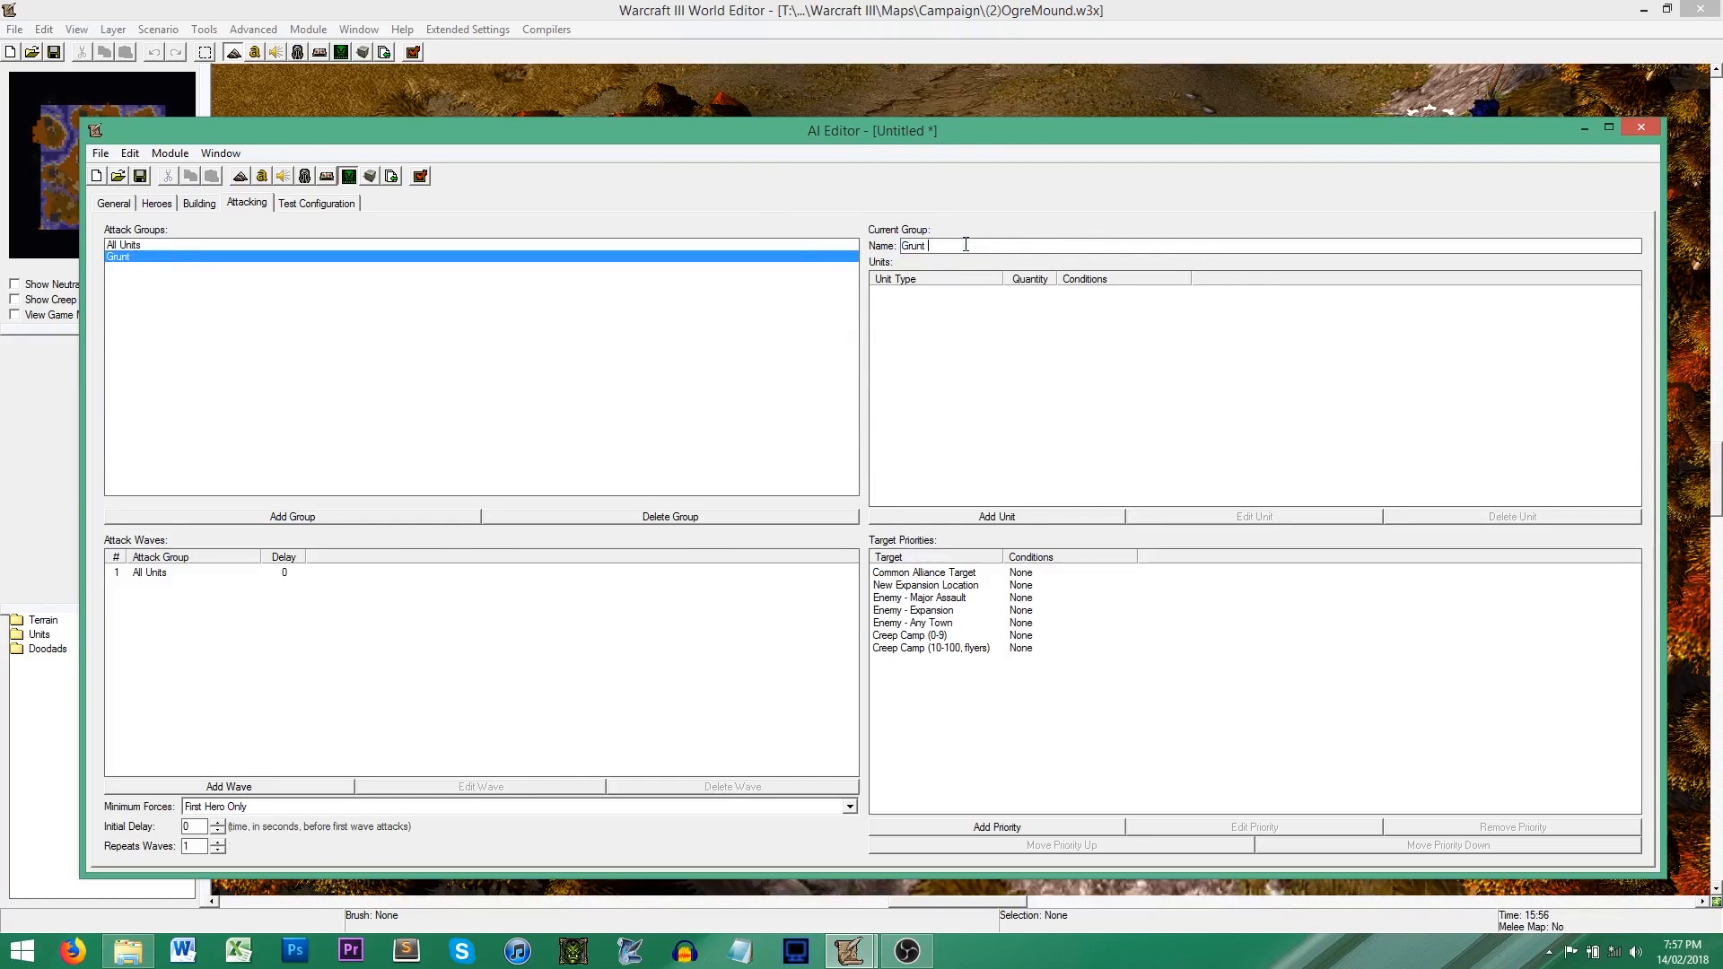
text( Attack)
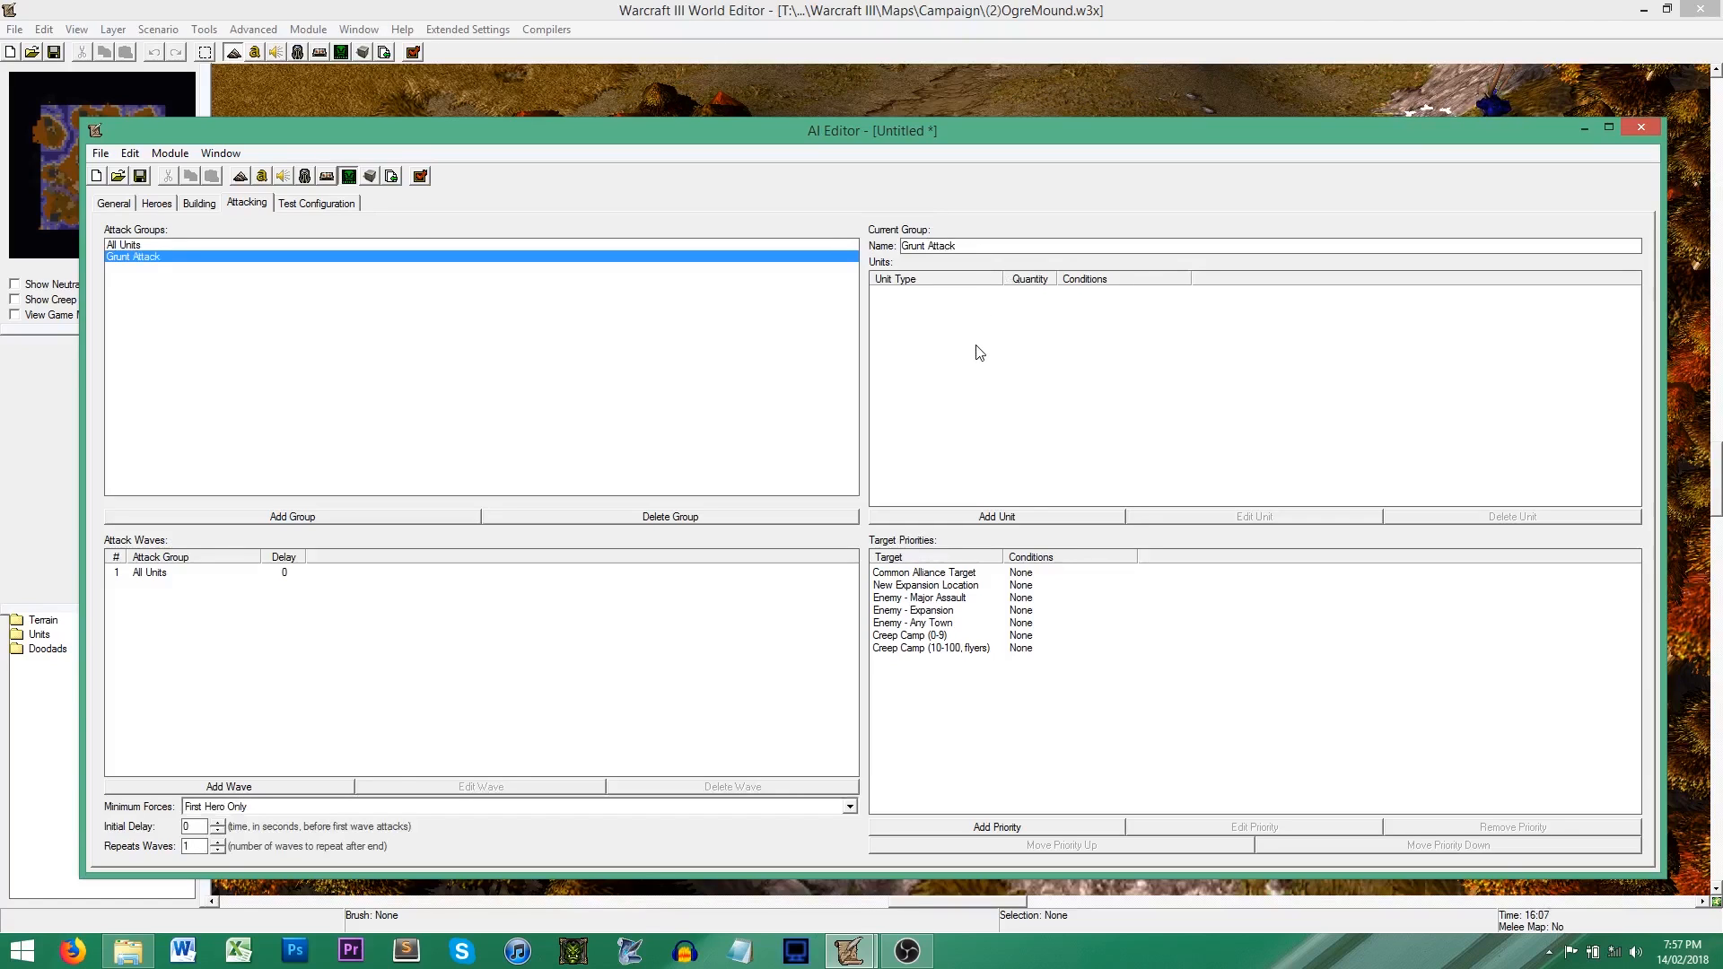
Step: Add Orc Grunts with a fixed quantity of 5 and Hero - First with quantity All to the Grunt Attack group
click(1011, 519)
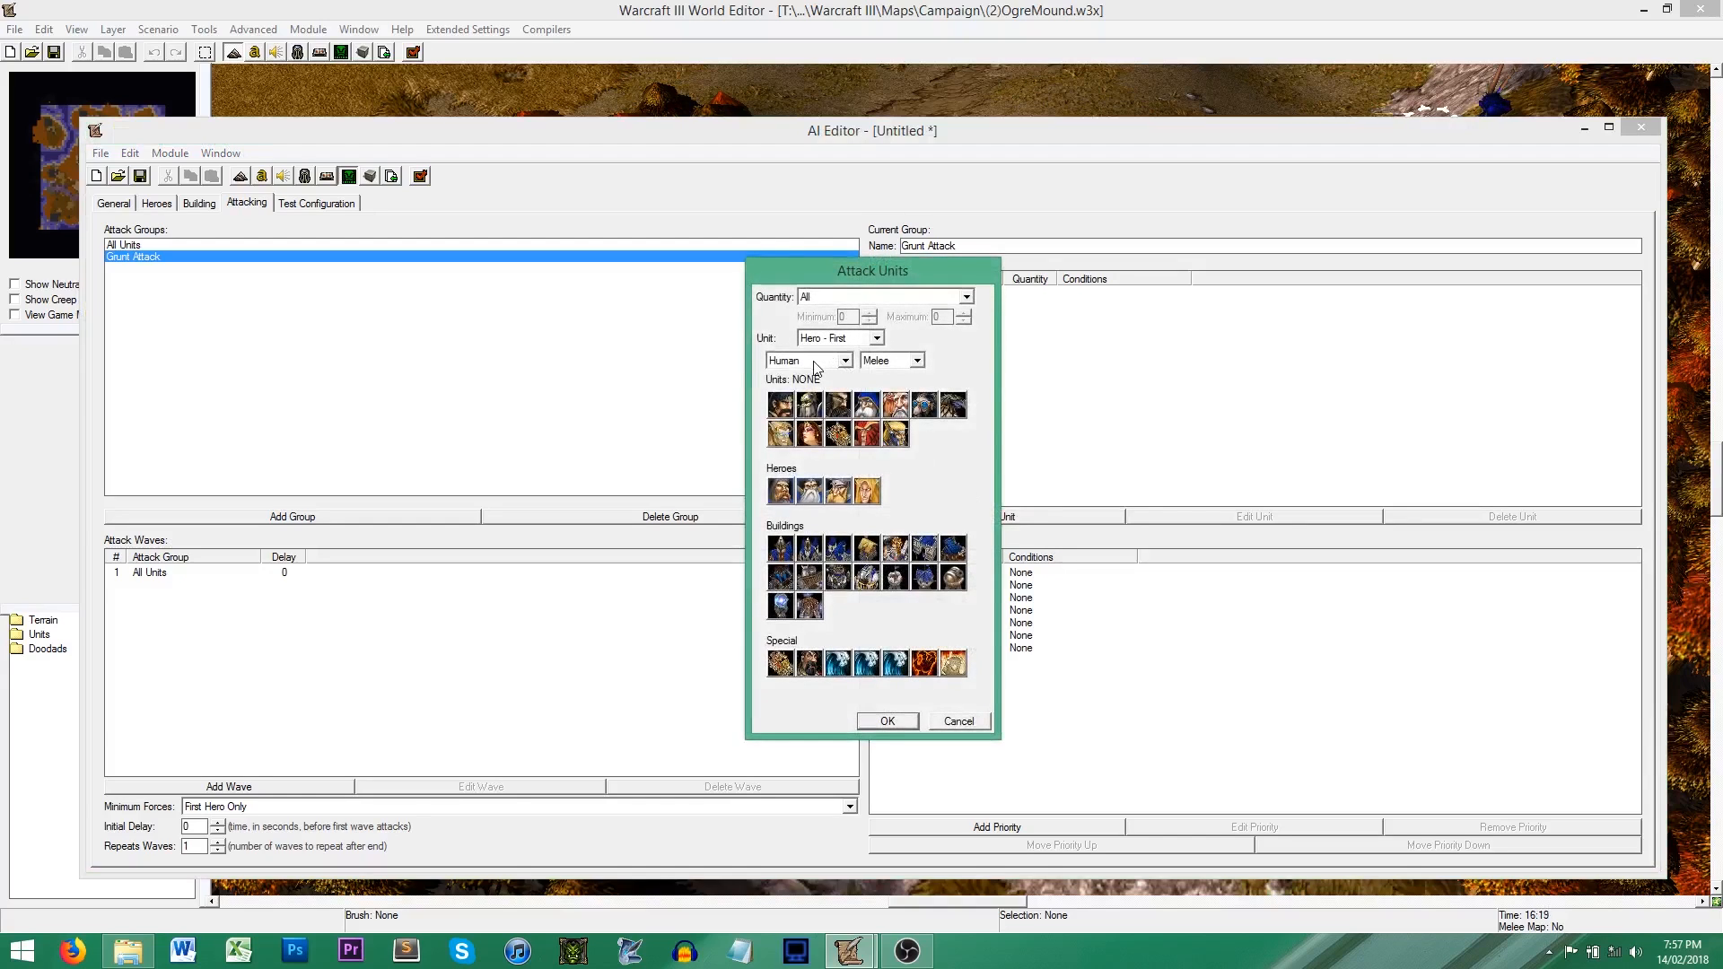
click(819, 360)
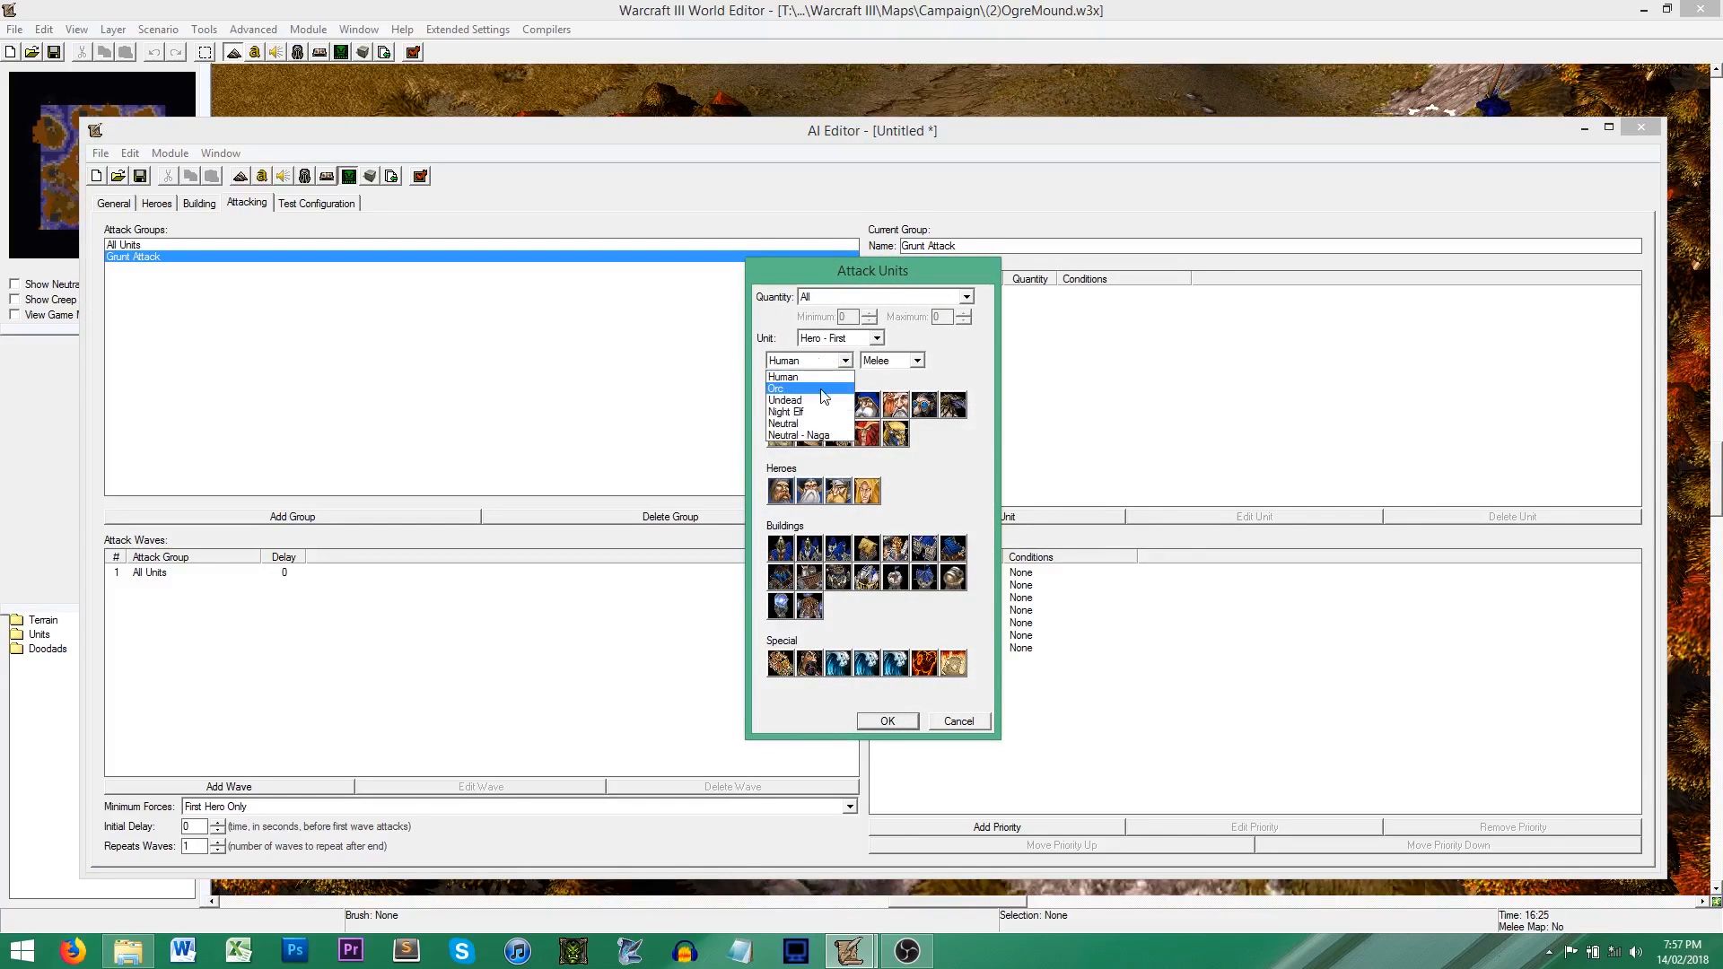
click(808, 386)
click(808, 409)
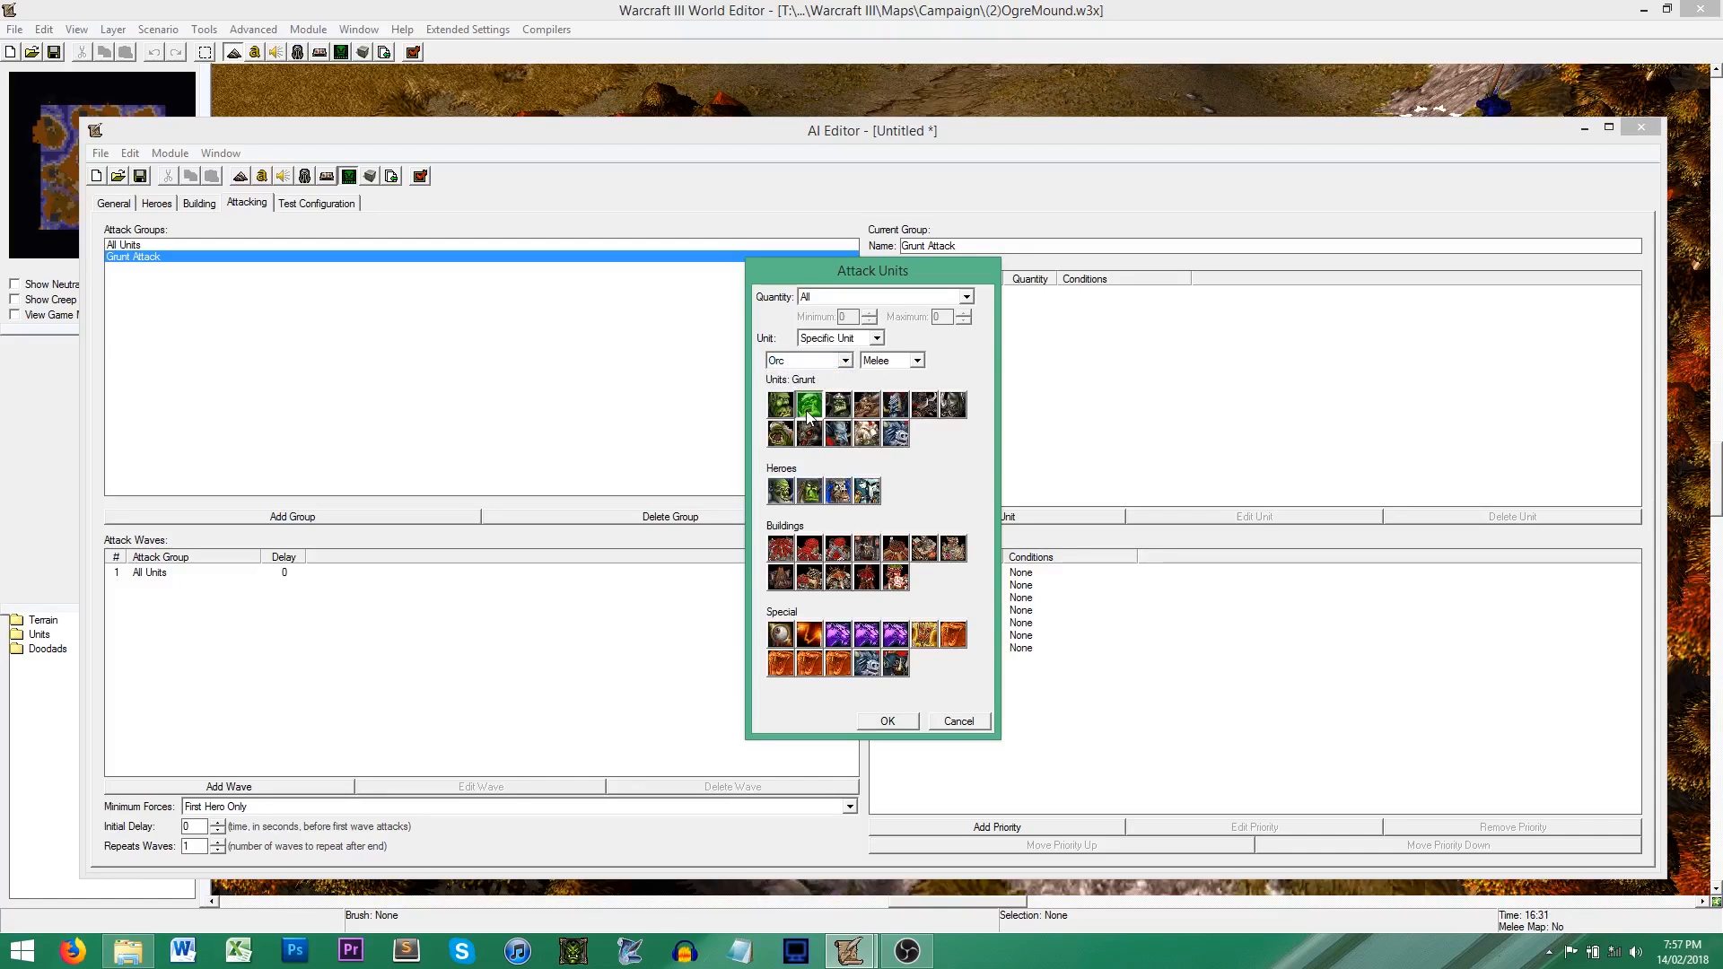
click(824, 298)
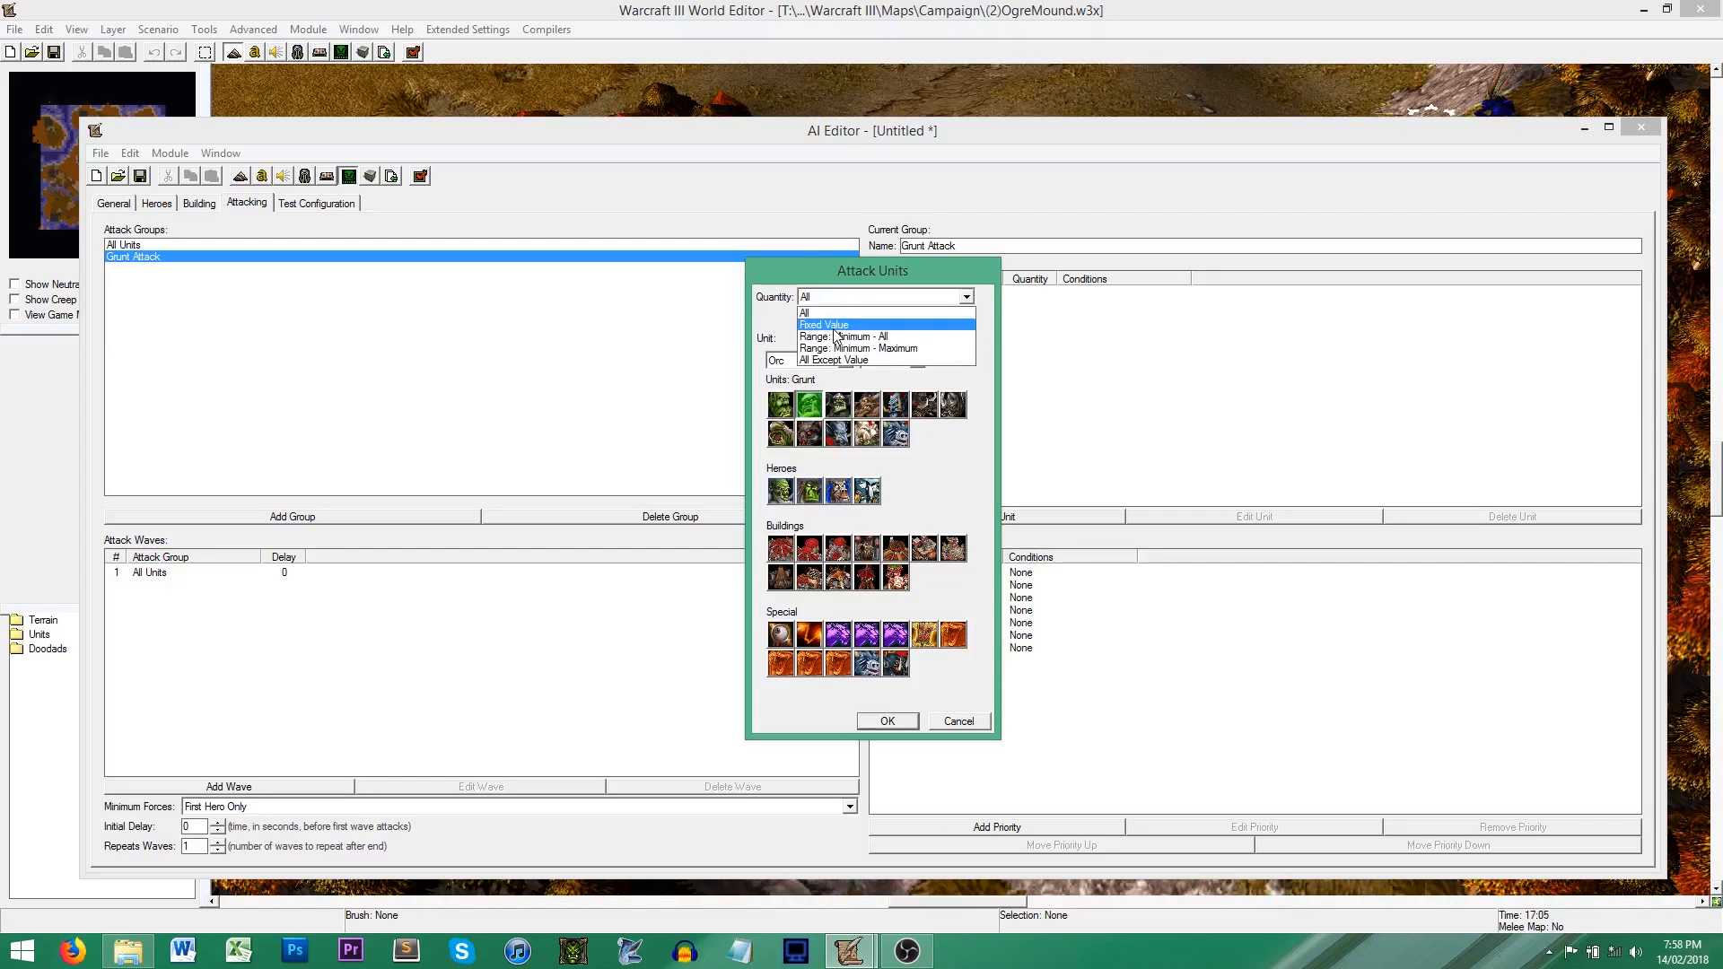
click(834, 330)
click(867, 312)
click(867, 313)
click(867, 312)
click(867, 312)
click(867, 312)
click(889, 720)
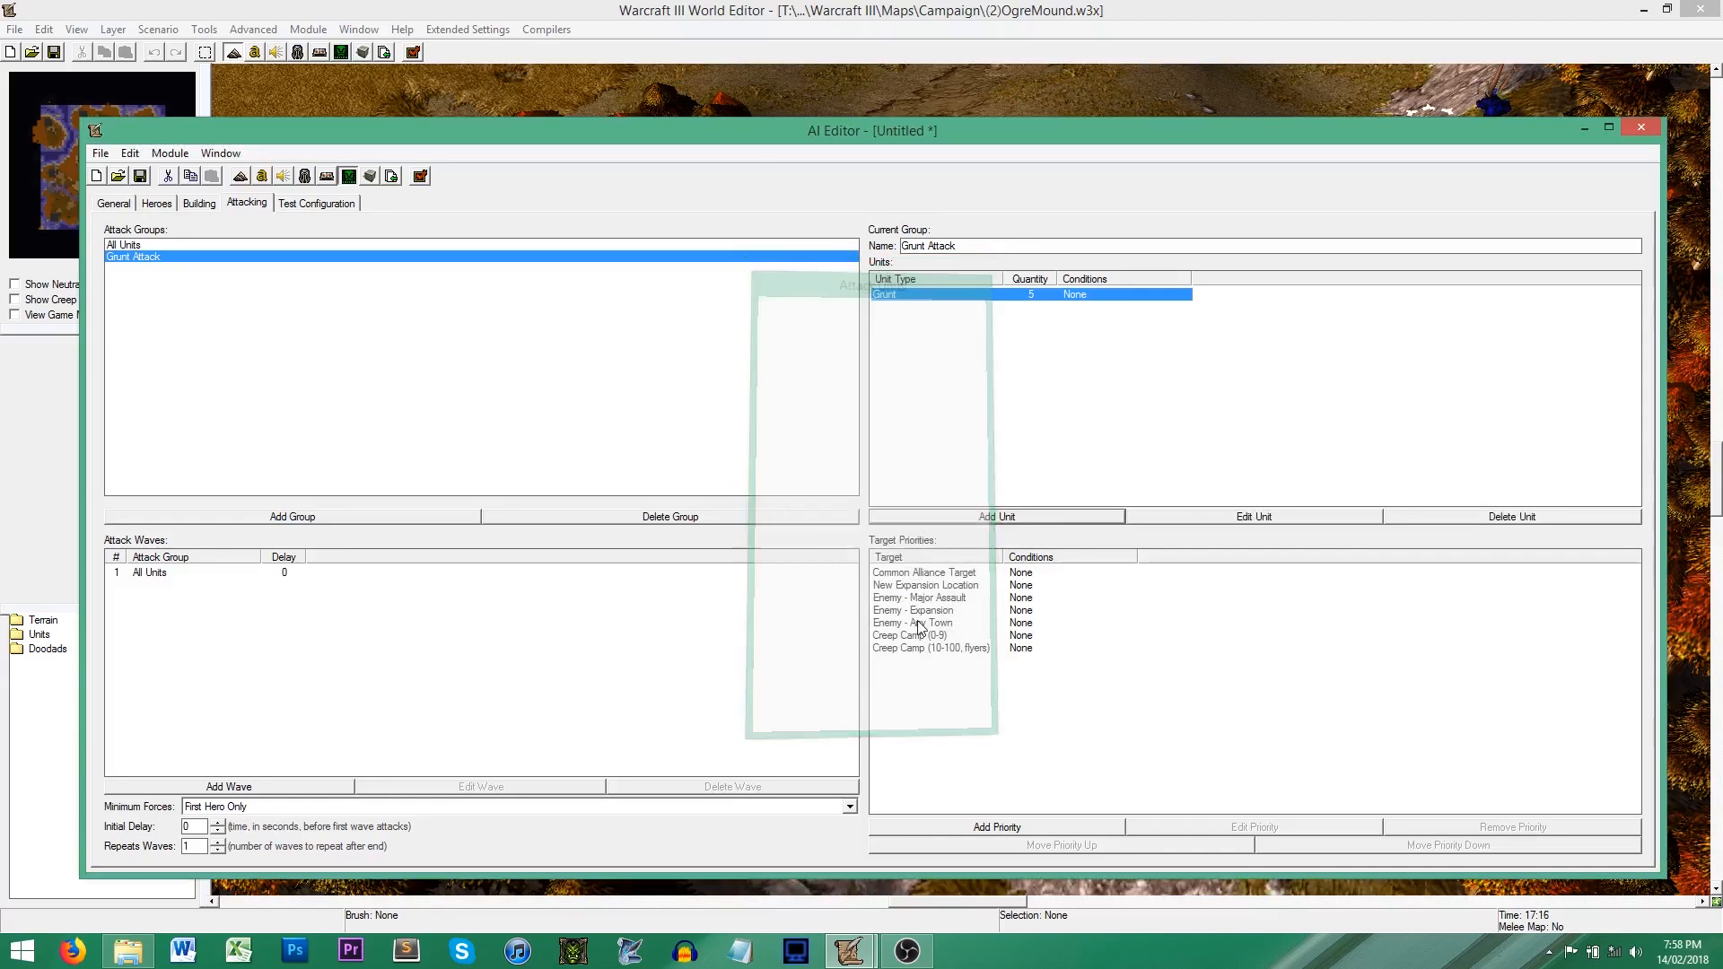
click(994, 517)
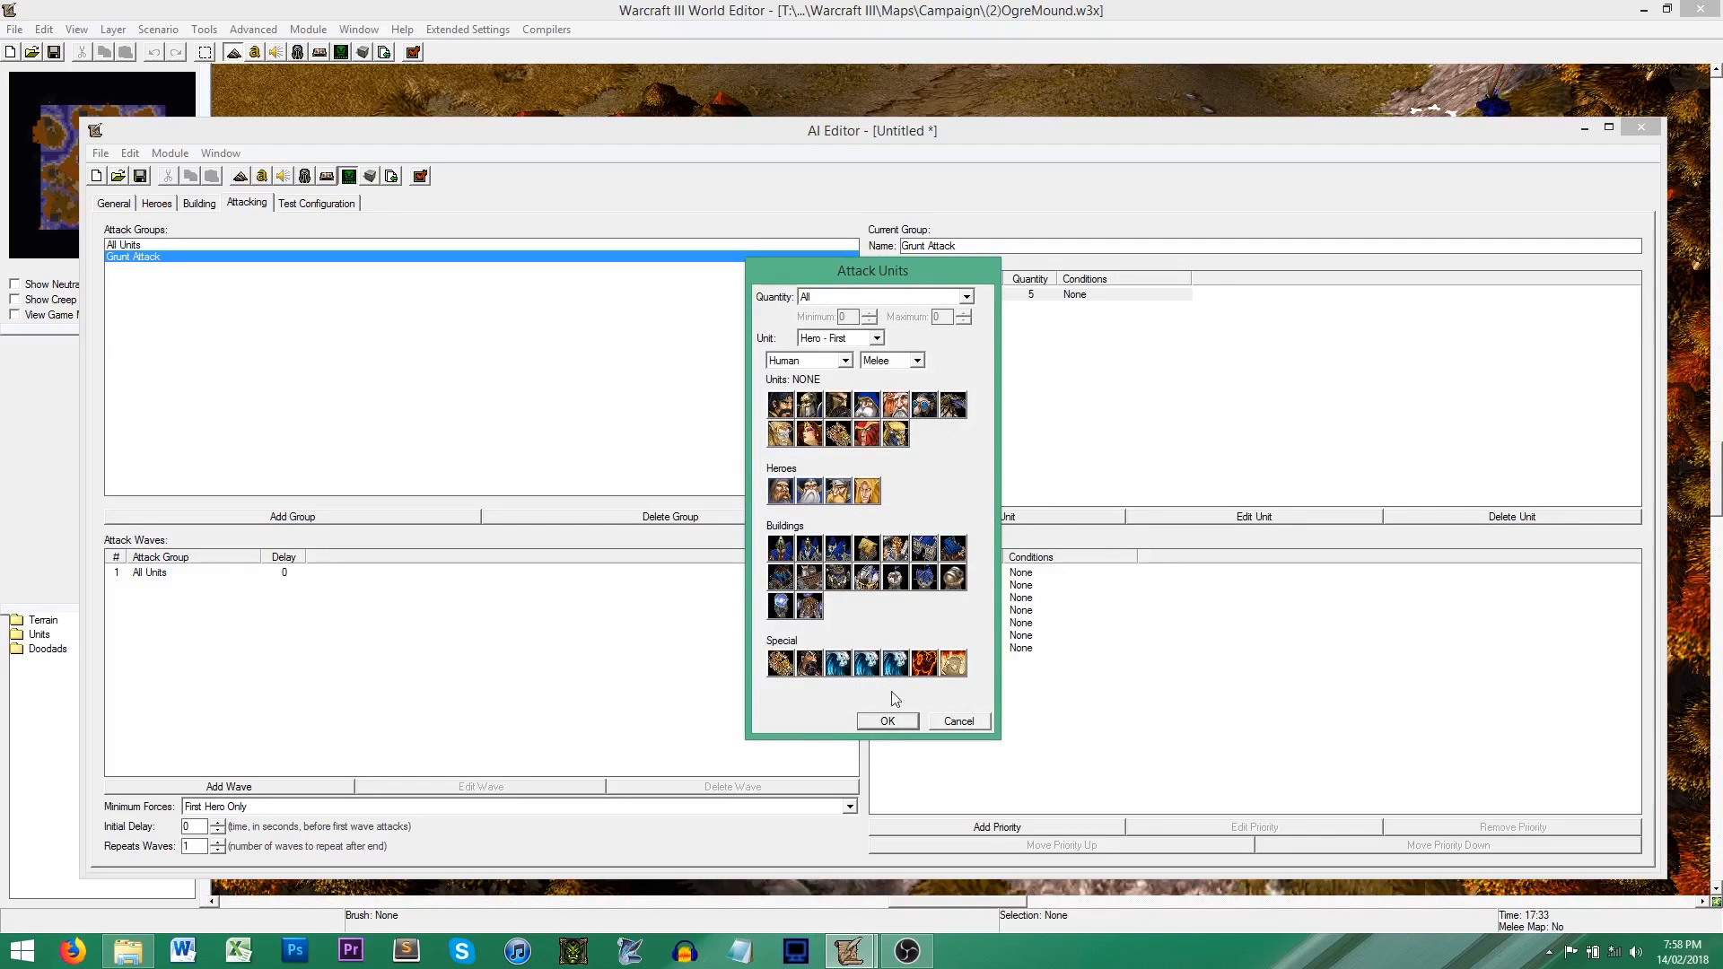
click(889, 722)
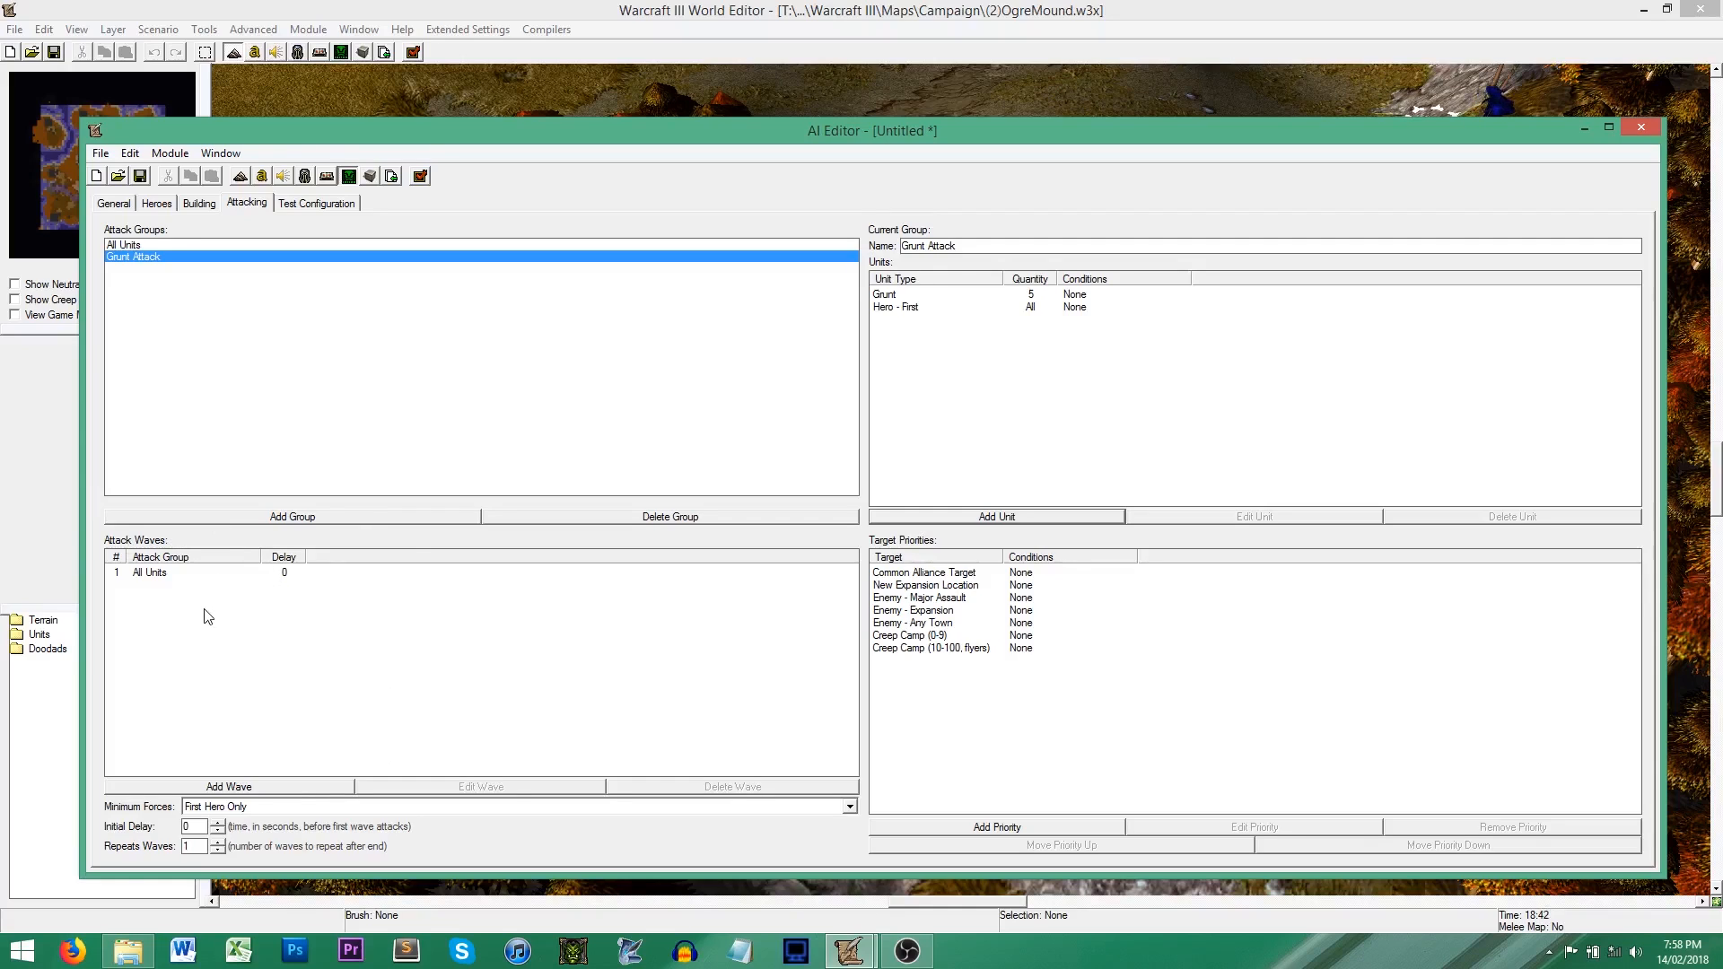
Step: Change the first attack wave to the Grunt Attack group with a 60-second delay, and set the initial delay to 120 seconds
double_click(155, 576)
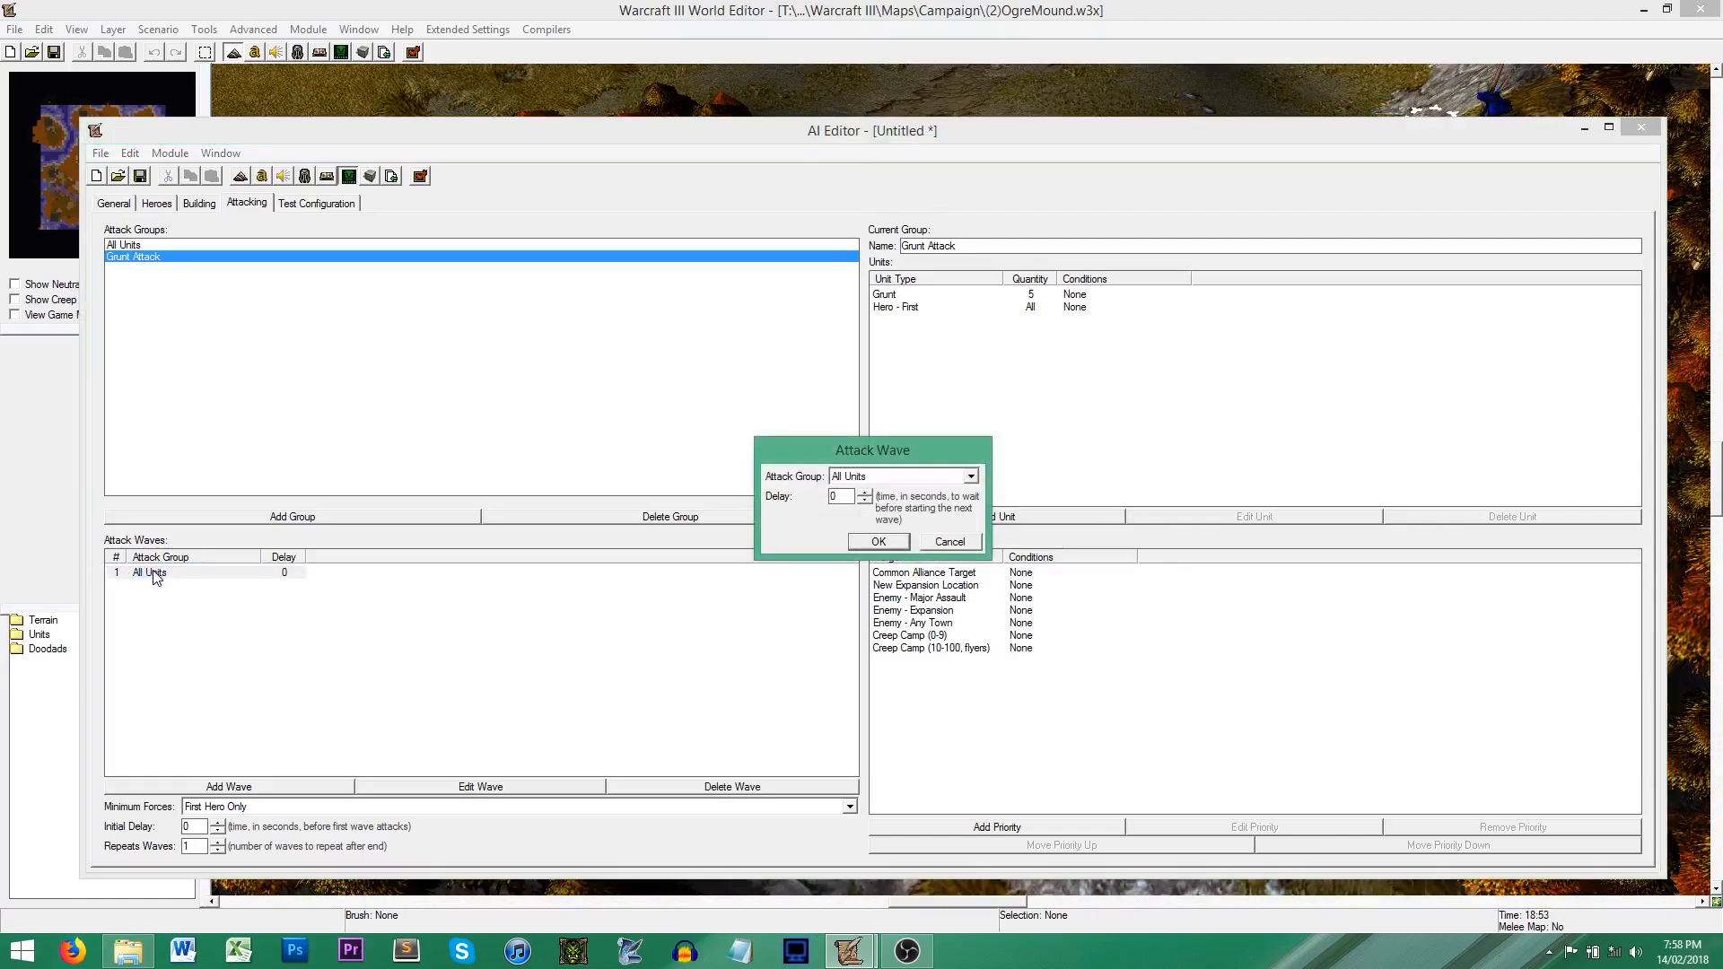
click(875, 476)
click(861, 504)
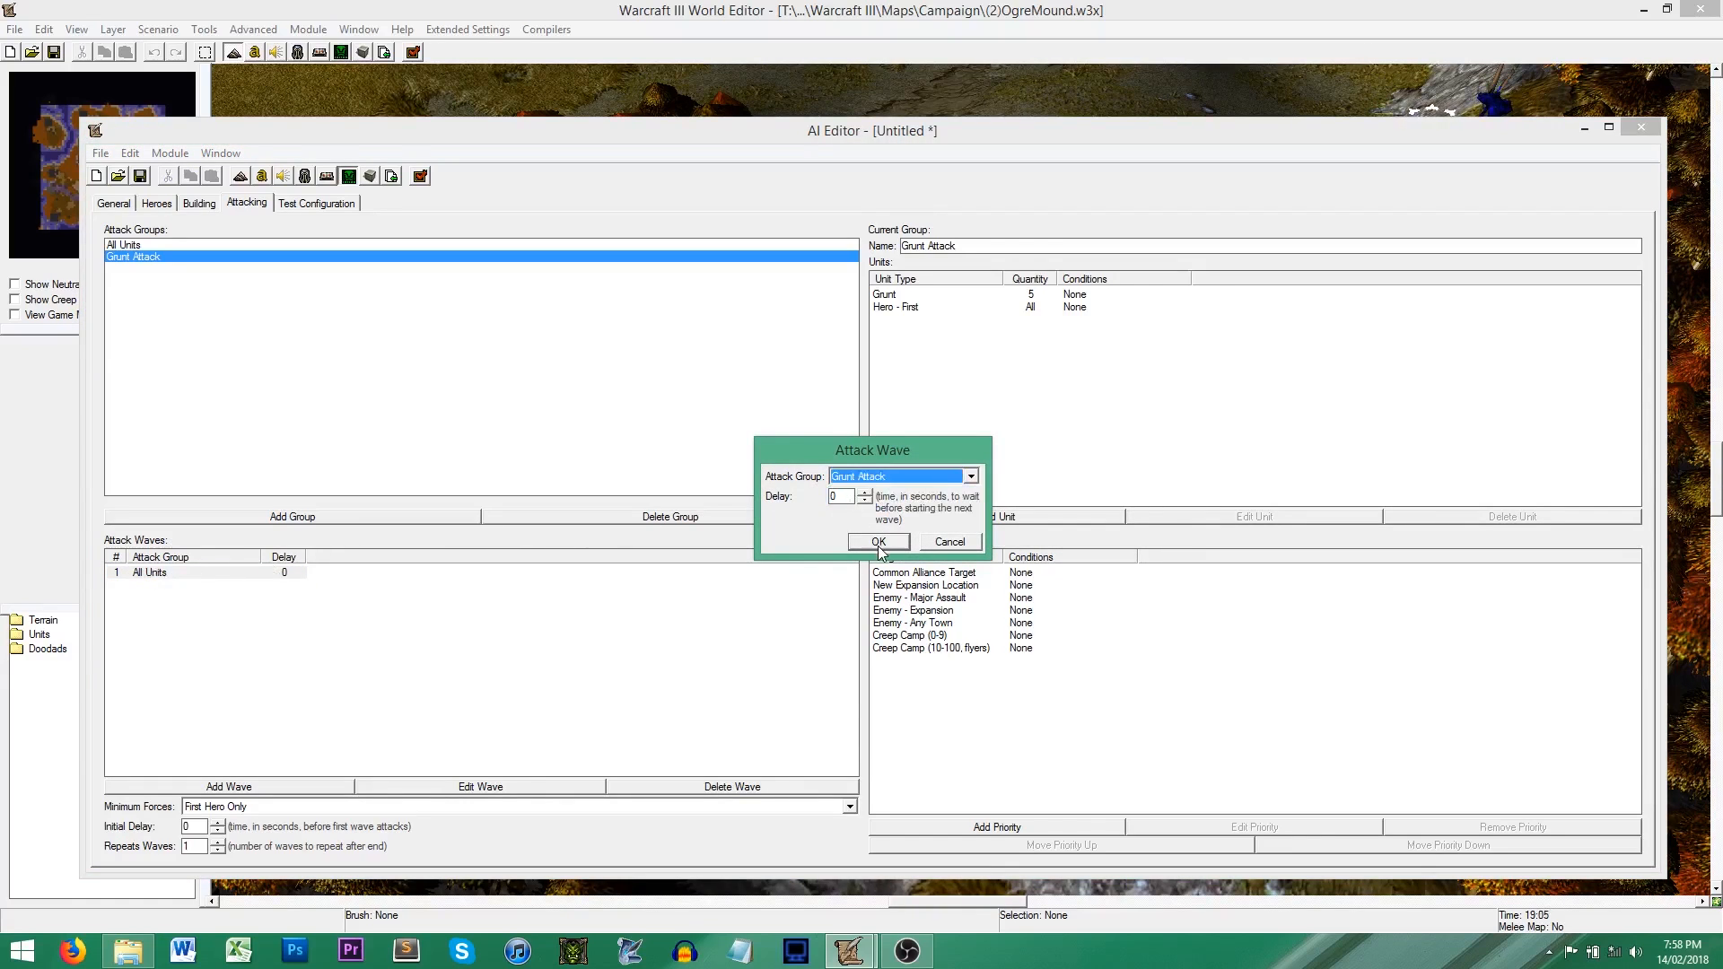
drag(839, 498, 747, 497)
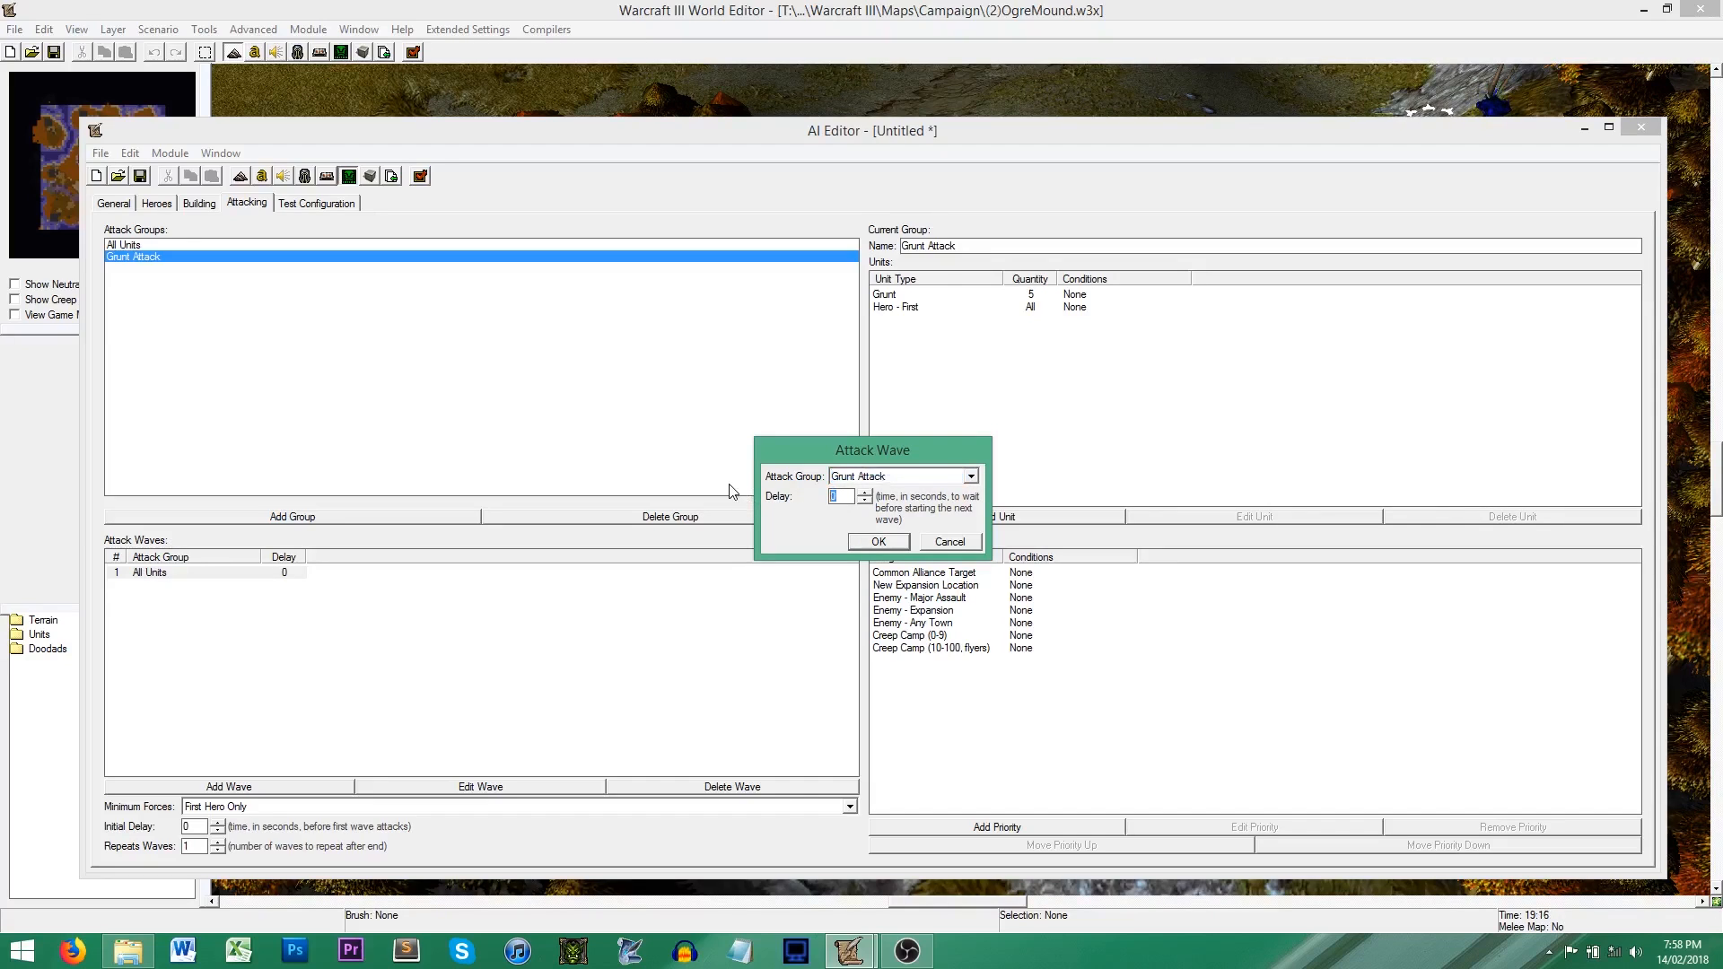
text(60)
click(878, 542)
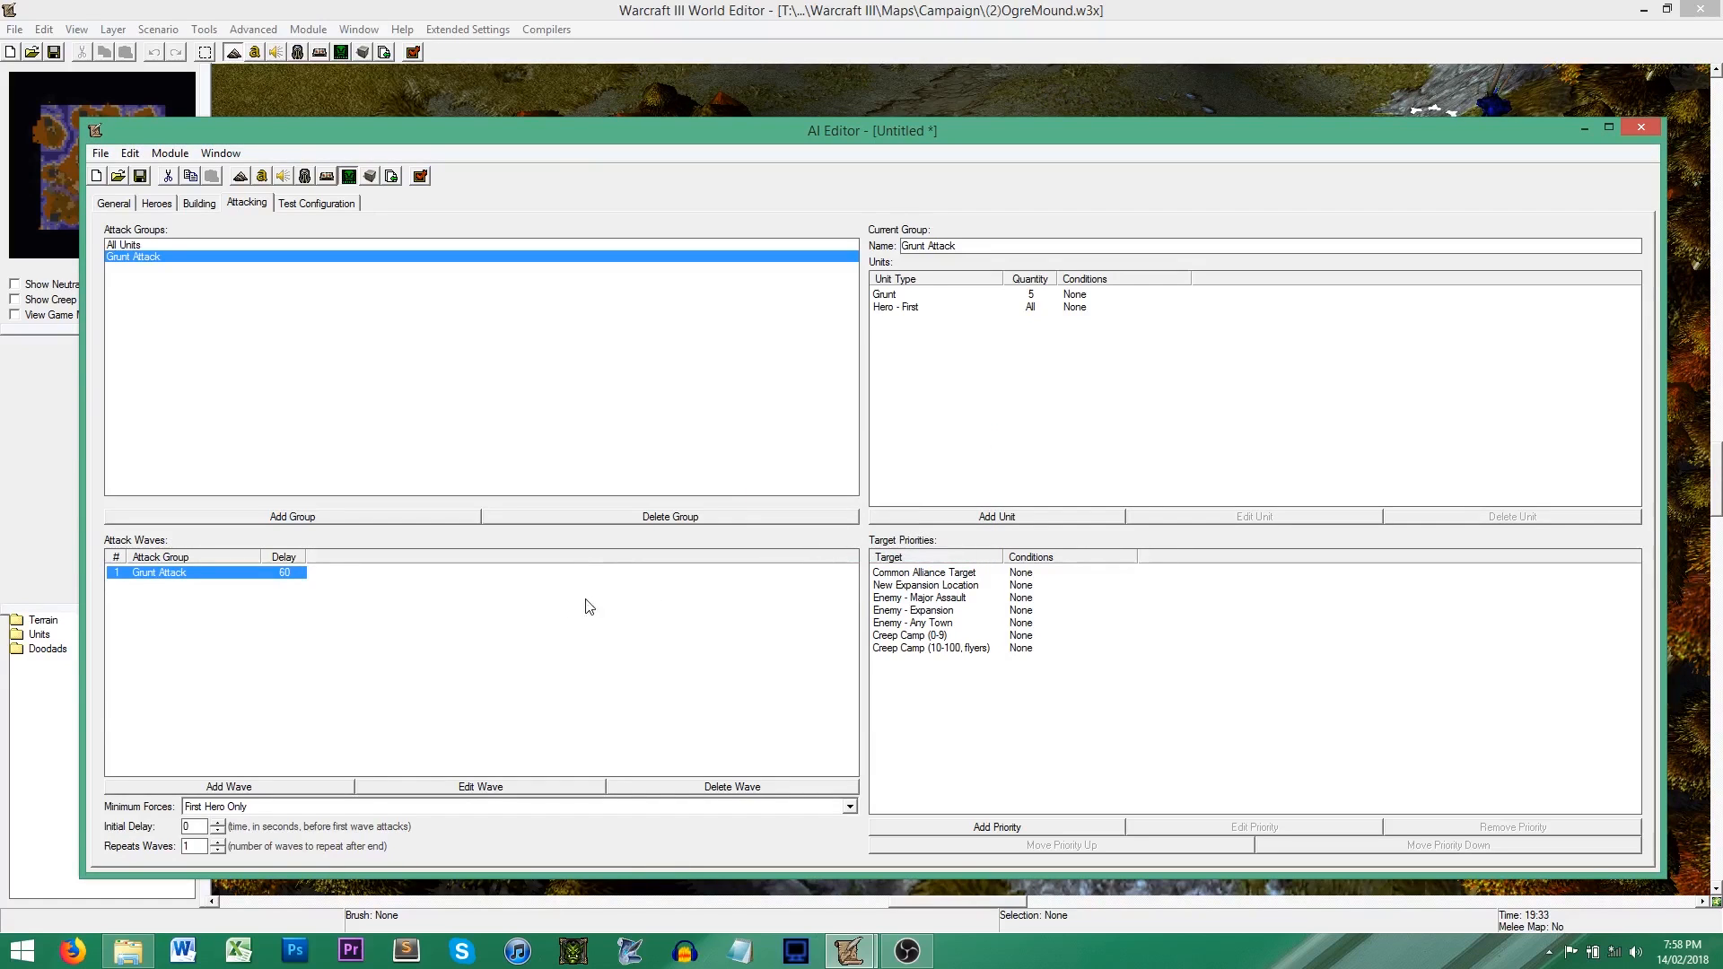
click(320, 608)
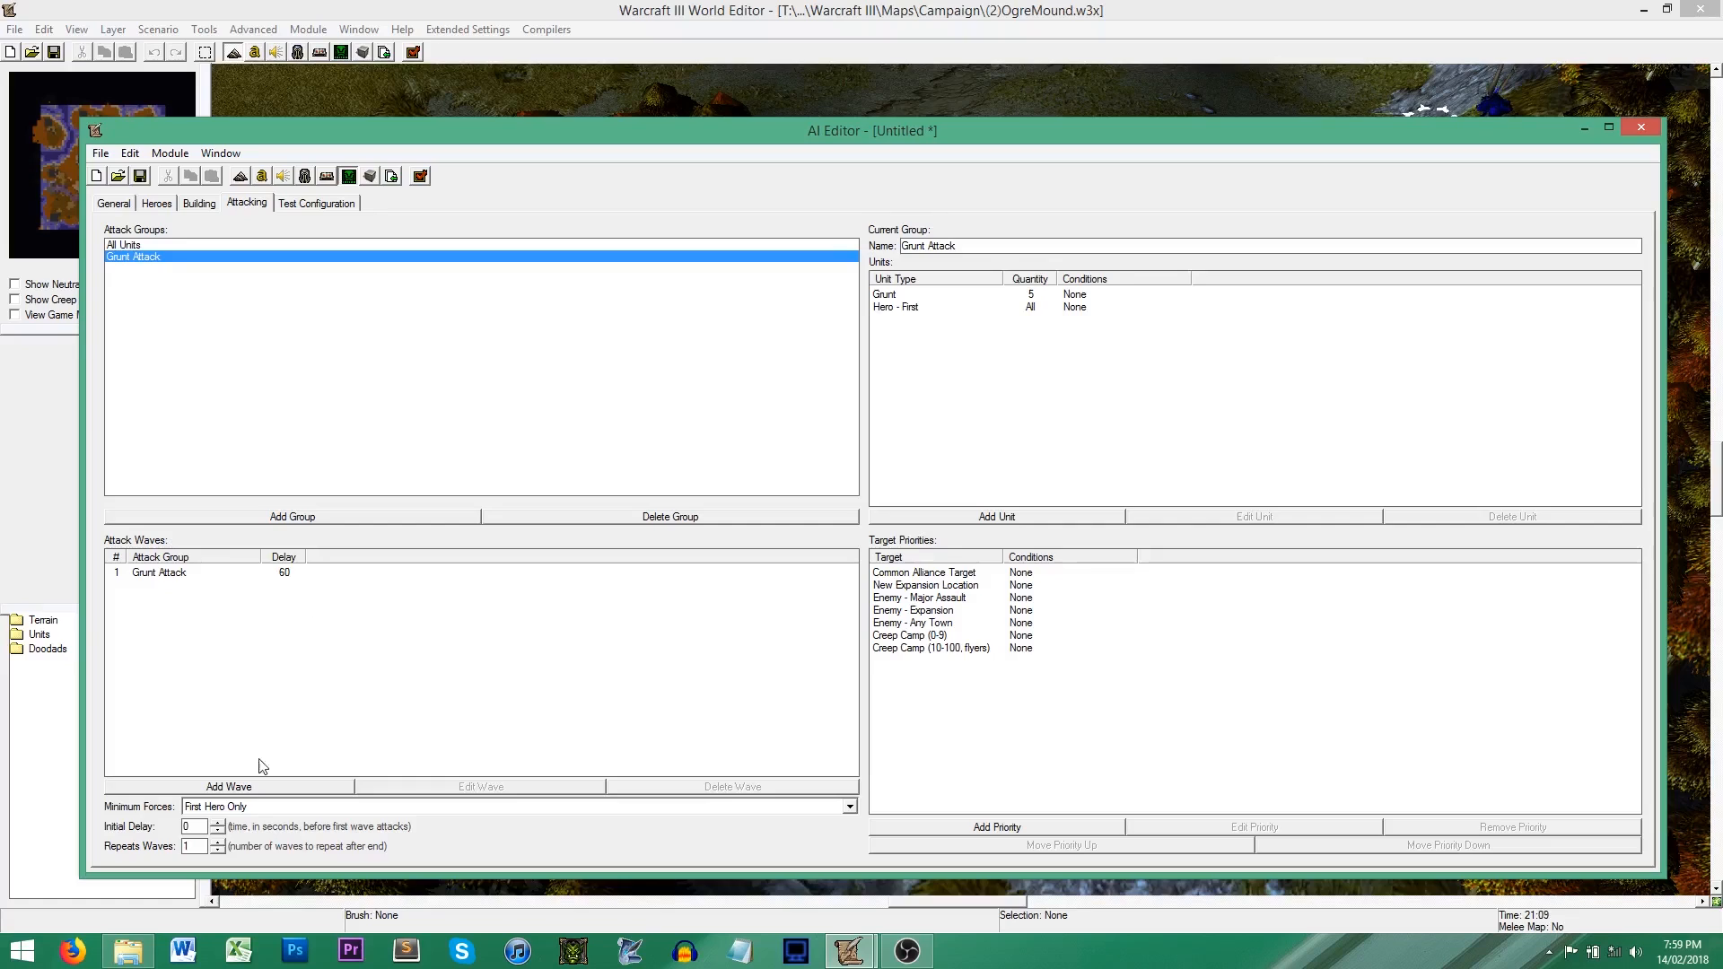
drag(202, 825, 169, 821)
text(12)
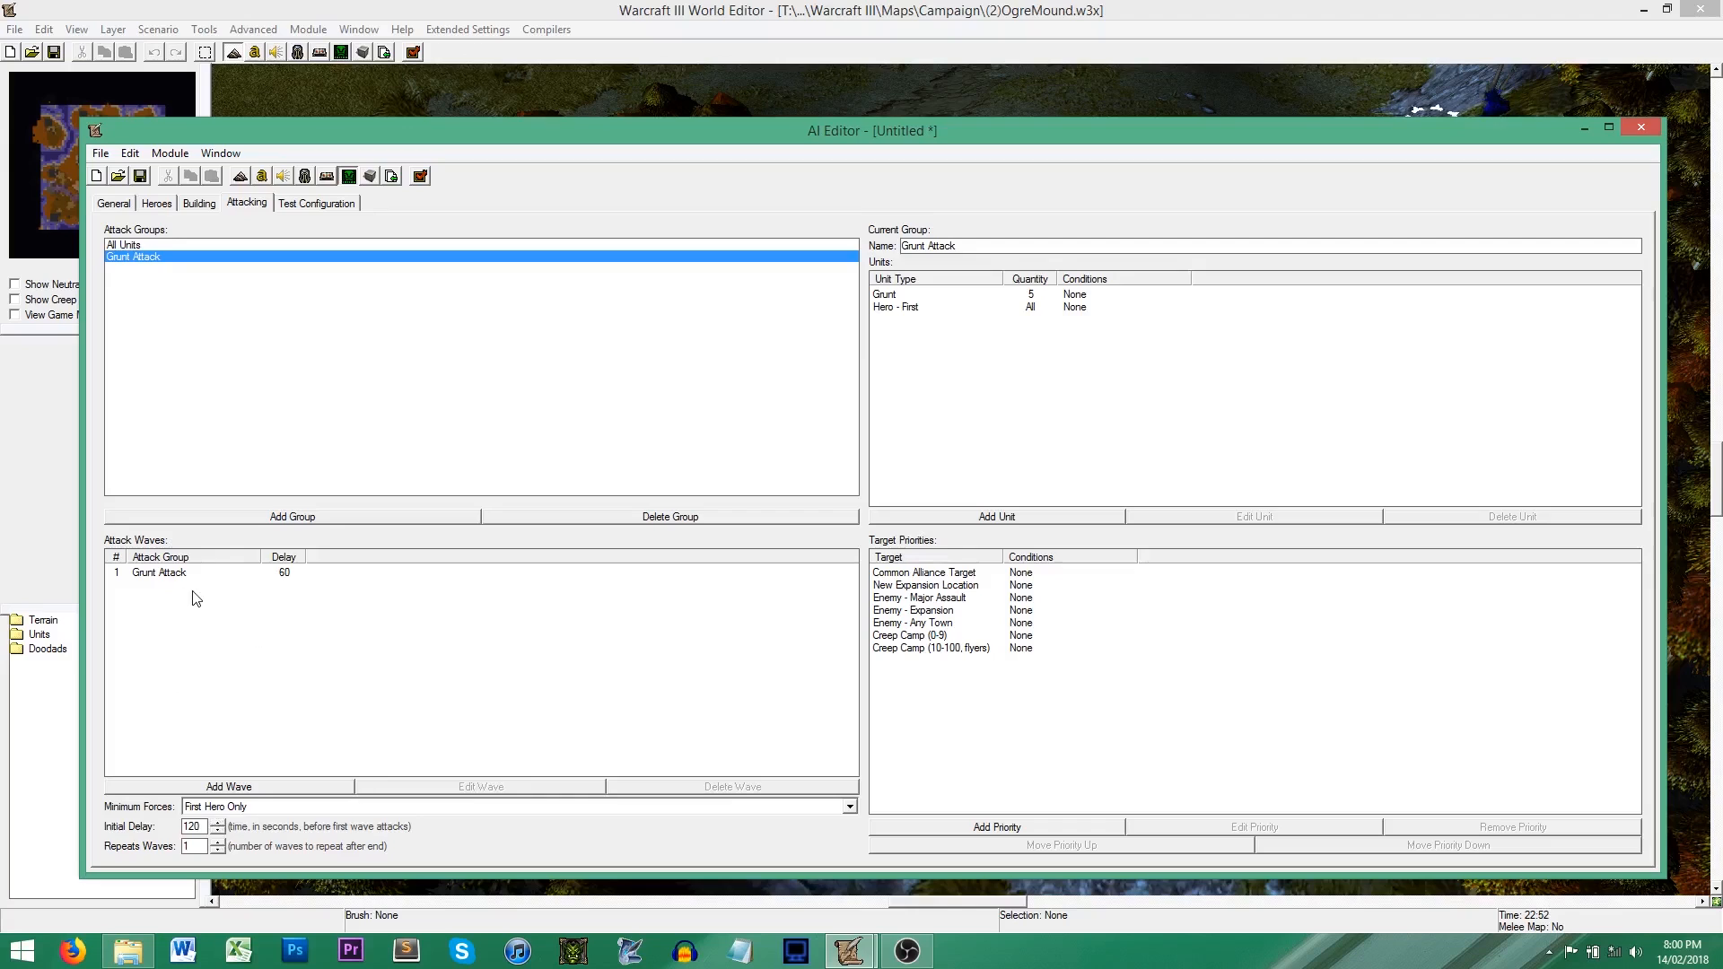
Step: Add a second attack wave that uses the Grunt Attack group
click(260, 784)
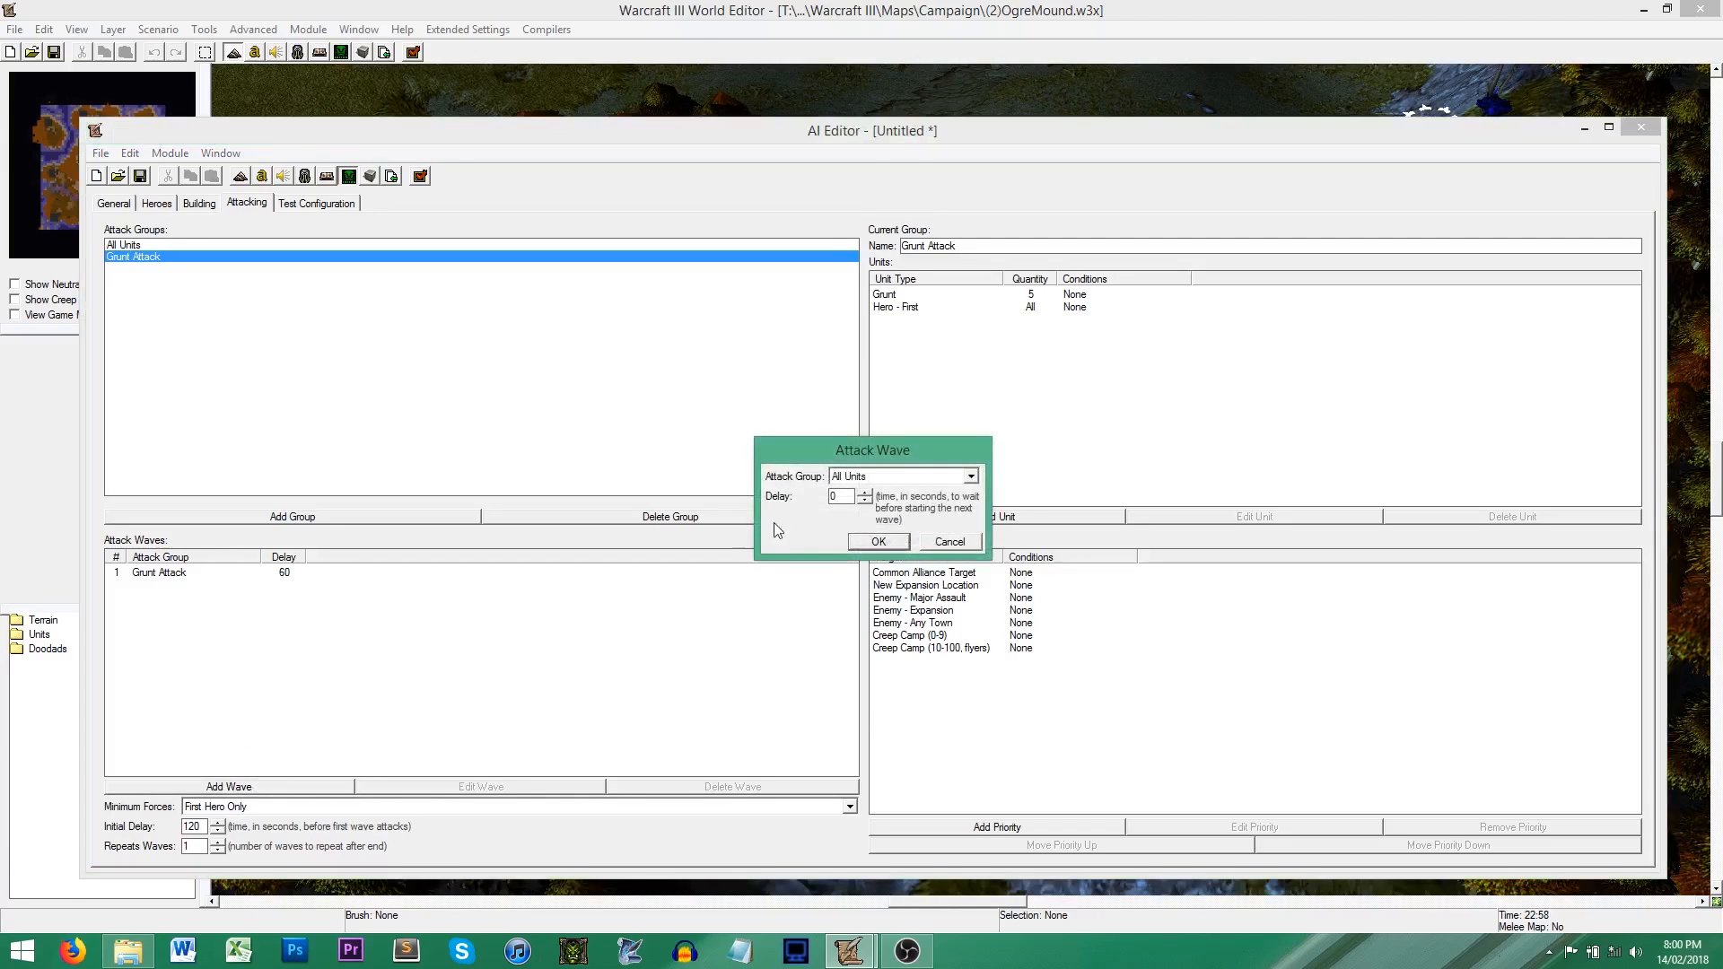
click(869, 478)
click(865, 503)
click(878, 542)
Step: Add a third attack wave using the Grunt Attack group with a delay of 120 seconds
right_click(265, 661)
click(334, 757)
click(834, 477)
click(865, 503)
click(831, 497)
text(12)
key(Return)
Step: Set the second attack wave's delay to 30 seconds
double_click(278, 584)
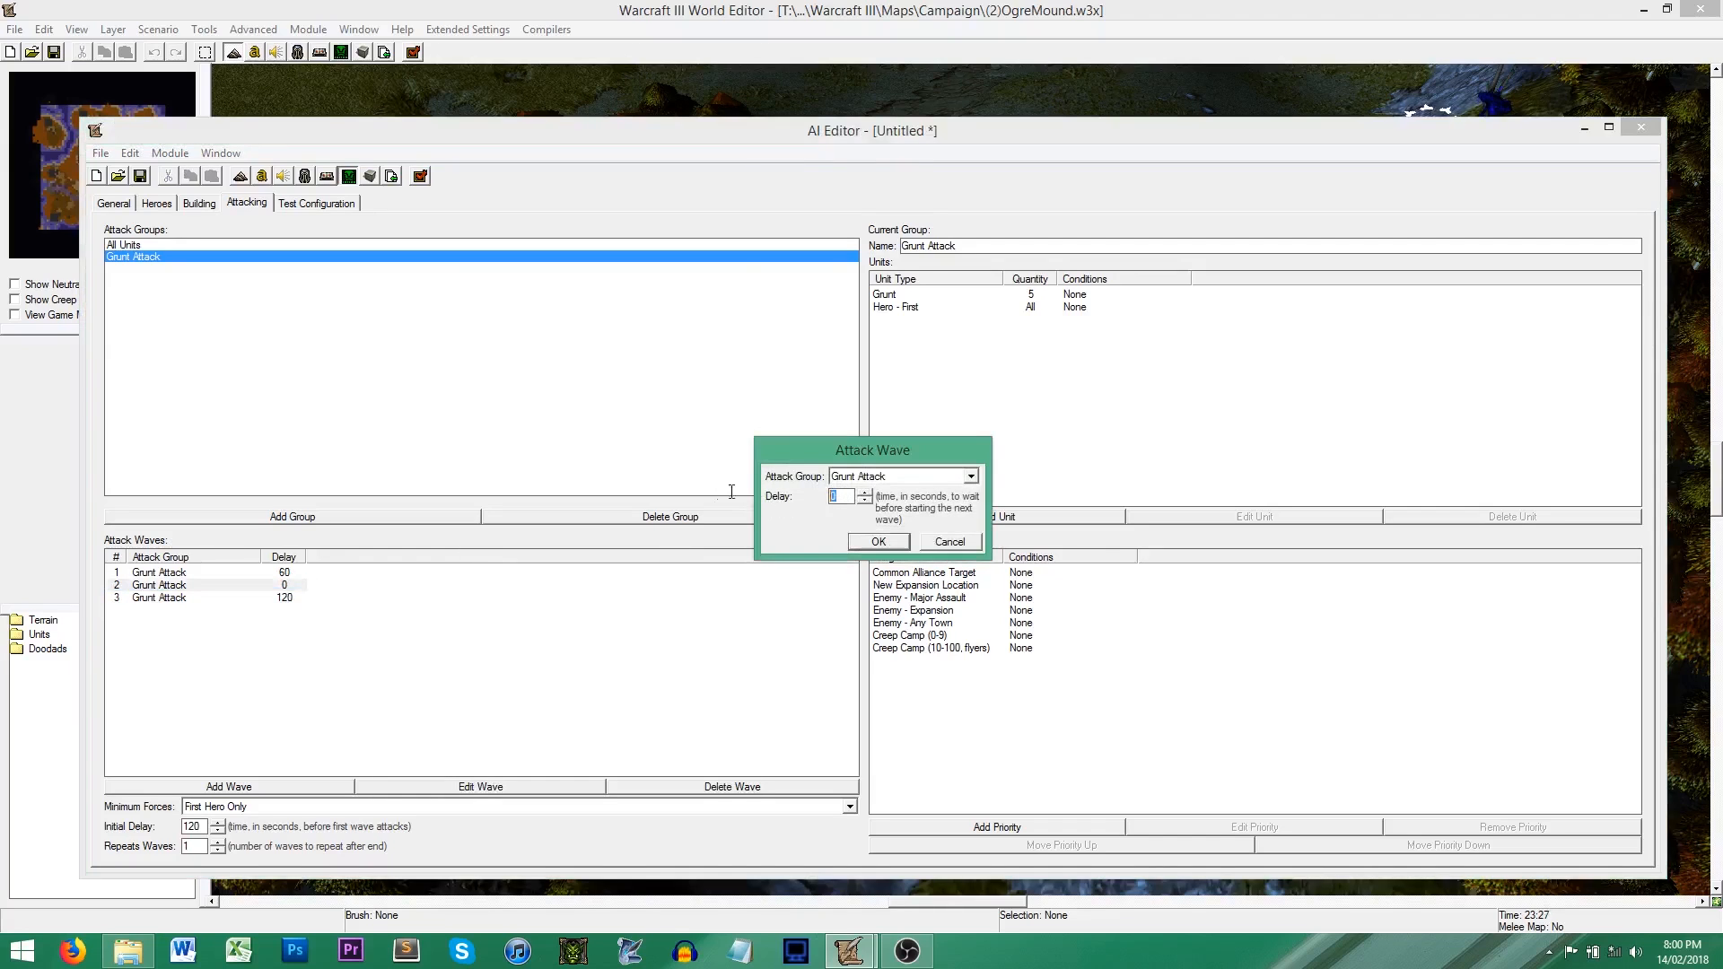
text(30)
click(884, 542)
click(605, 666)
click(294, 600)
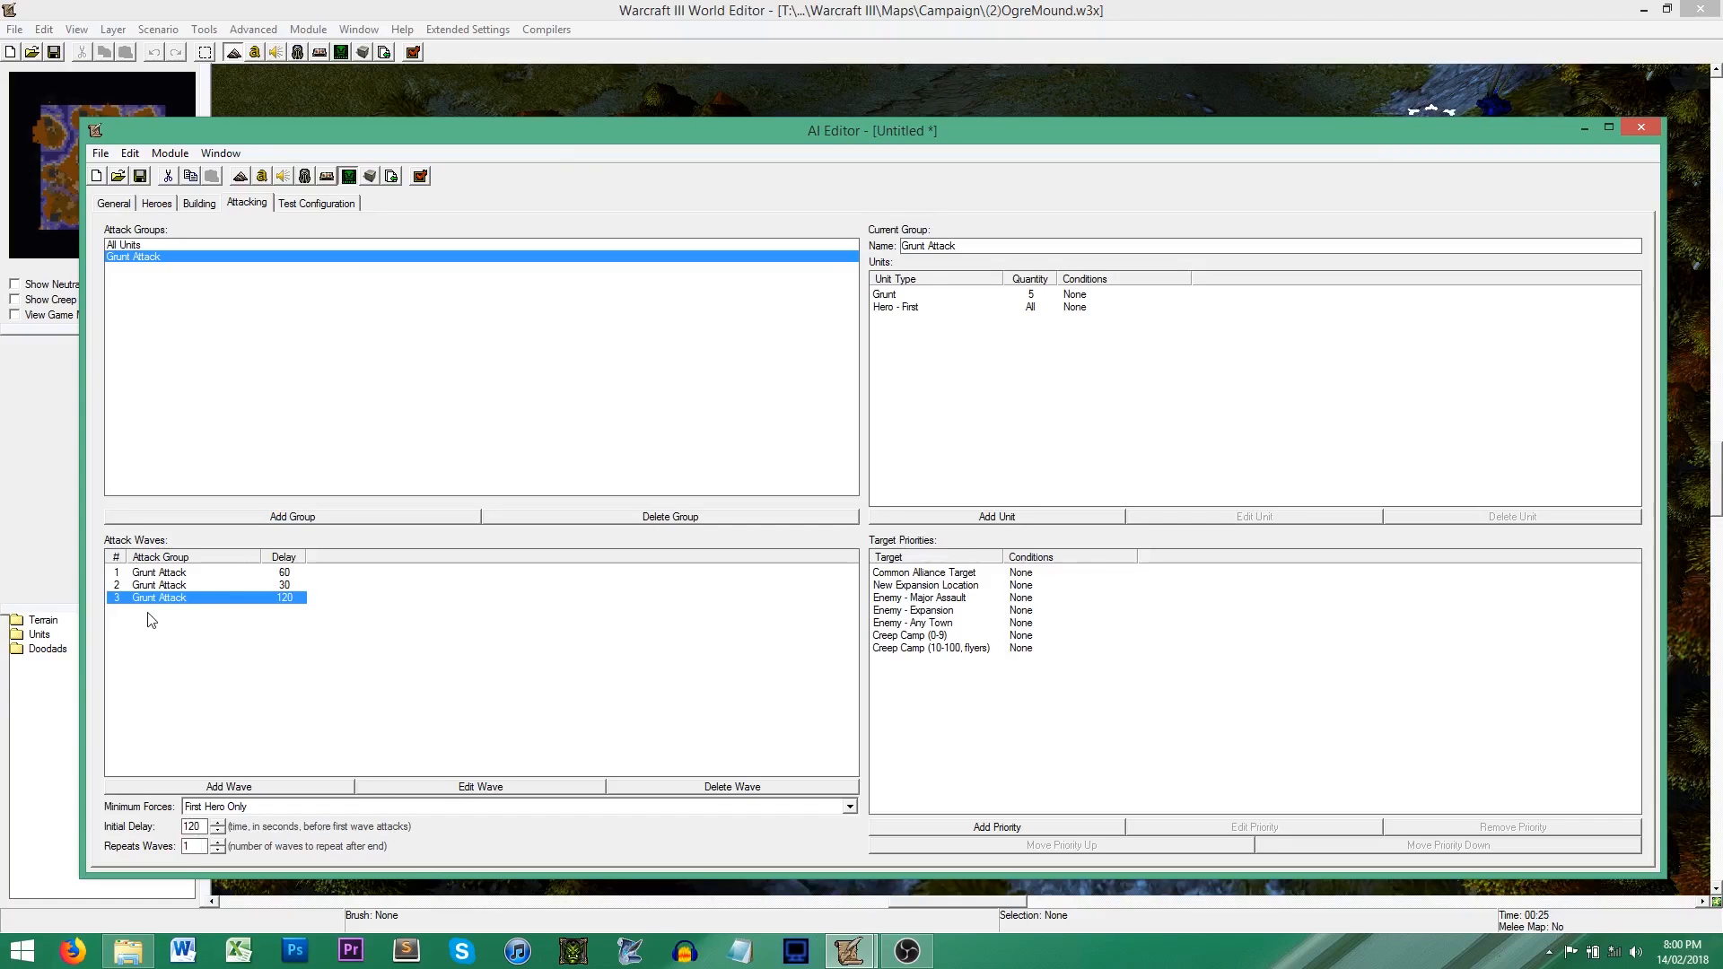
Step: Try changing the number of waves to repeat and restore it to 1
click(217, 843)
click(217, 843)
click(217, 850)
click(219, 850)
click(213, 665)
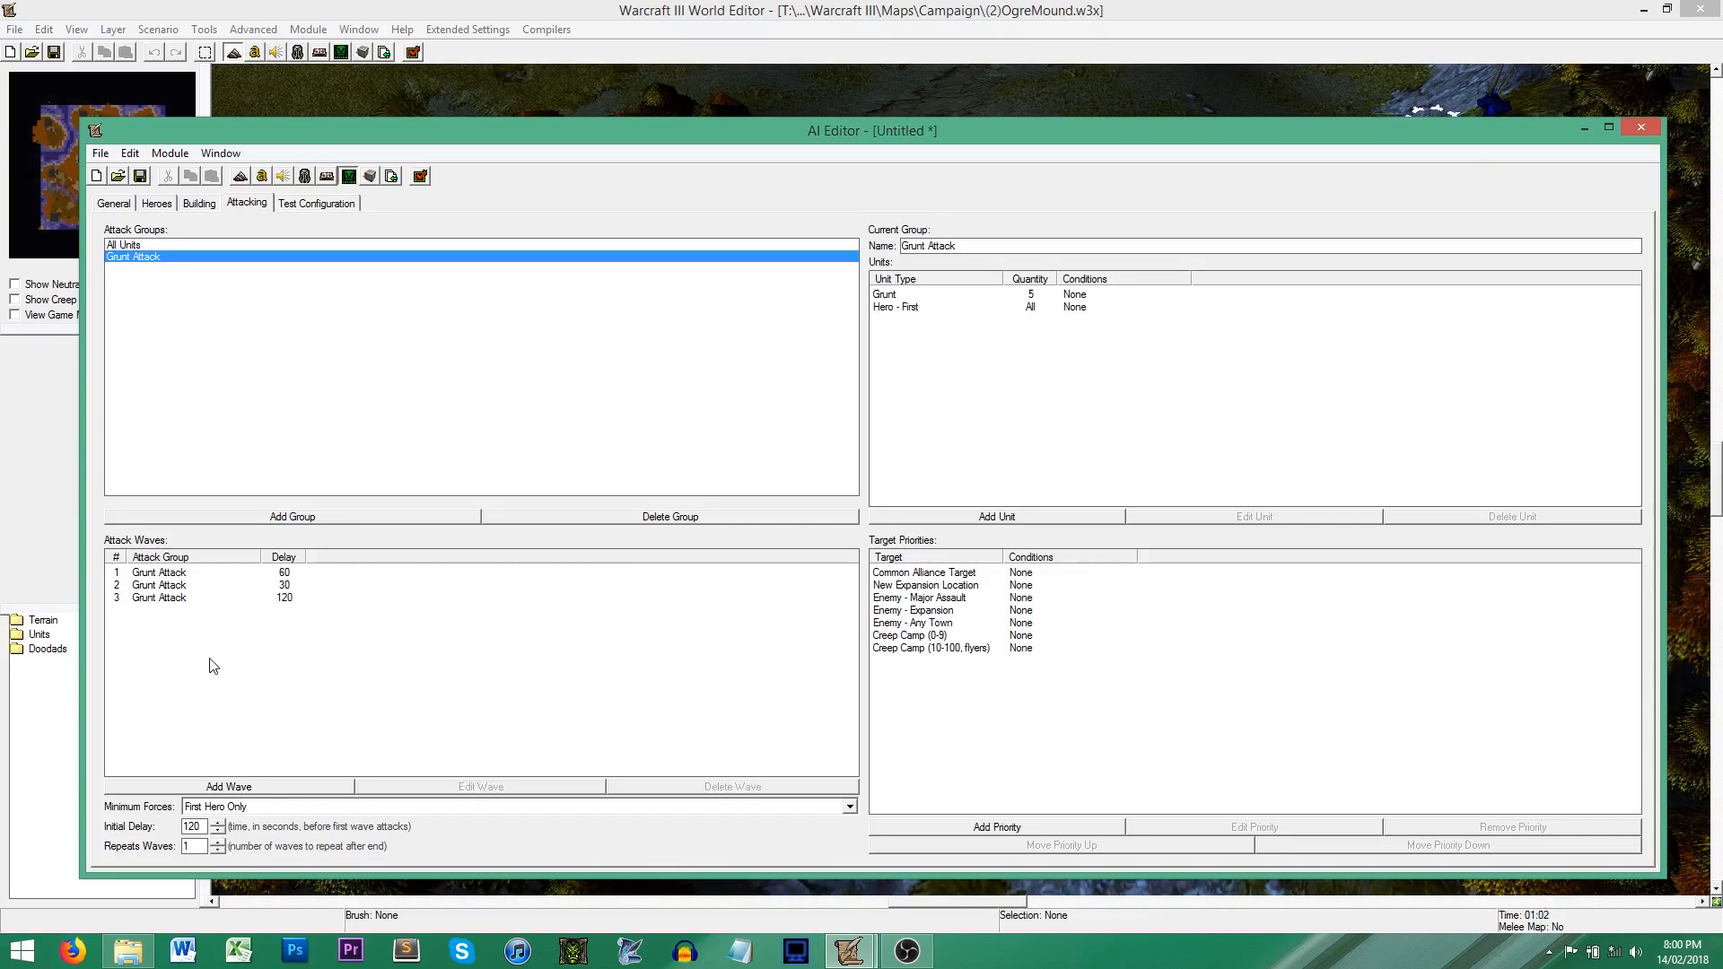
right_click(171, 616)
click(235, 705)
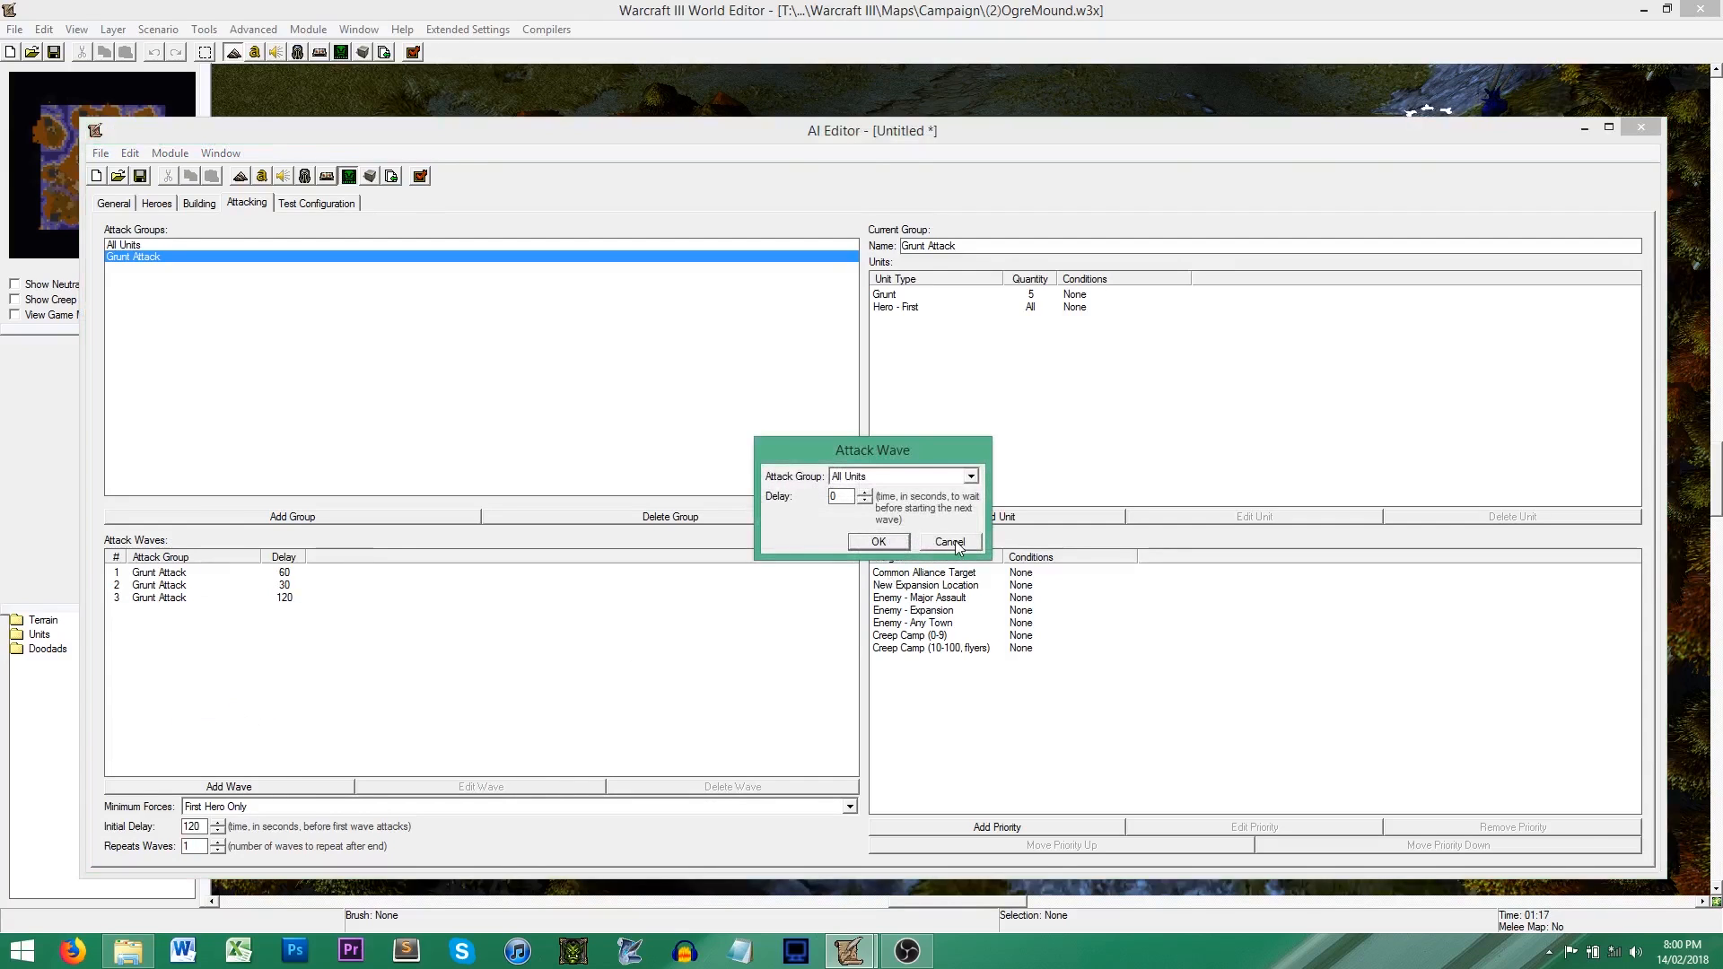
click(950, 542)
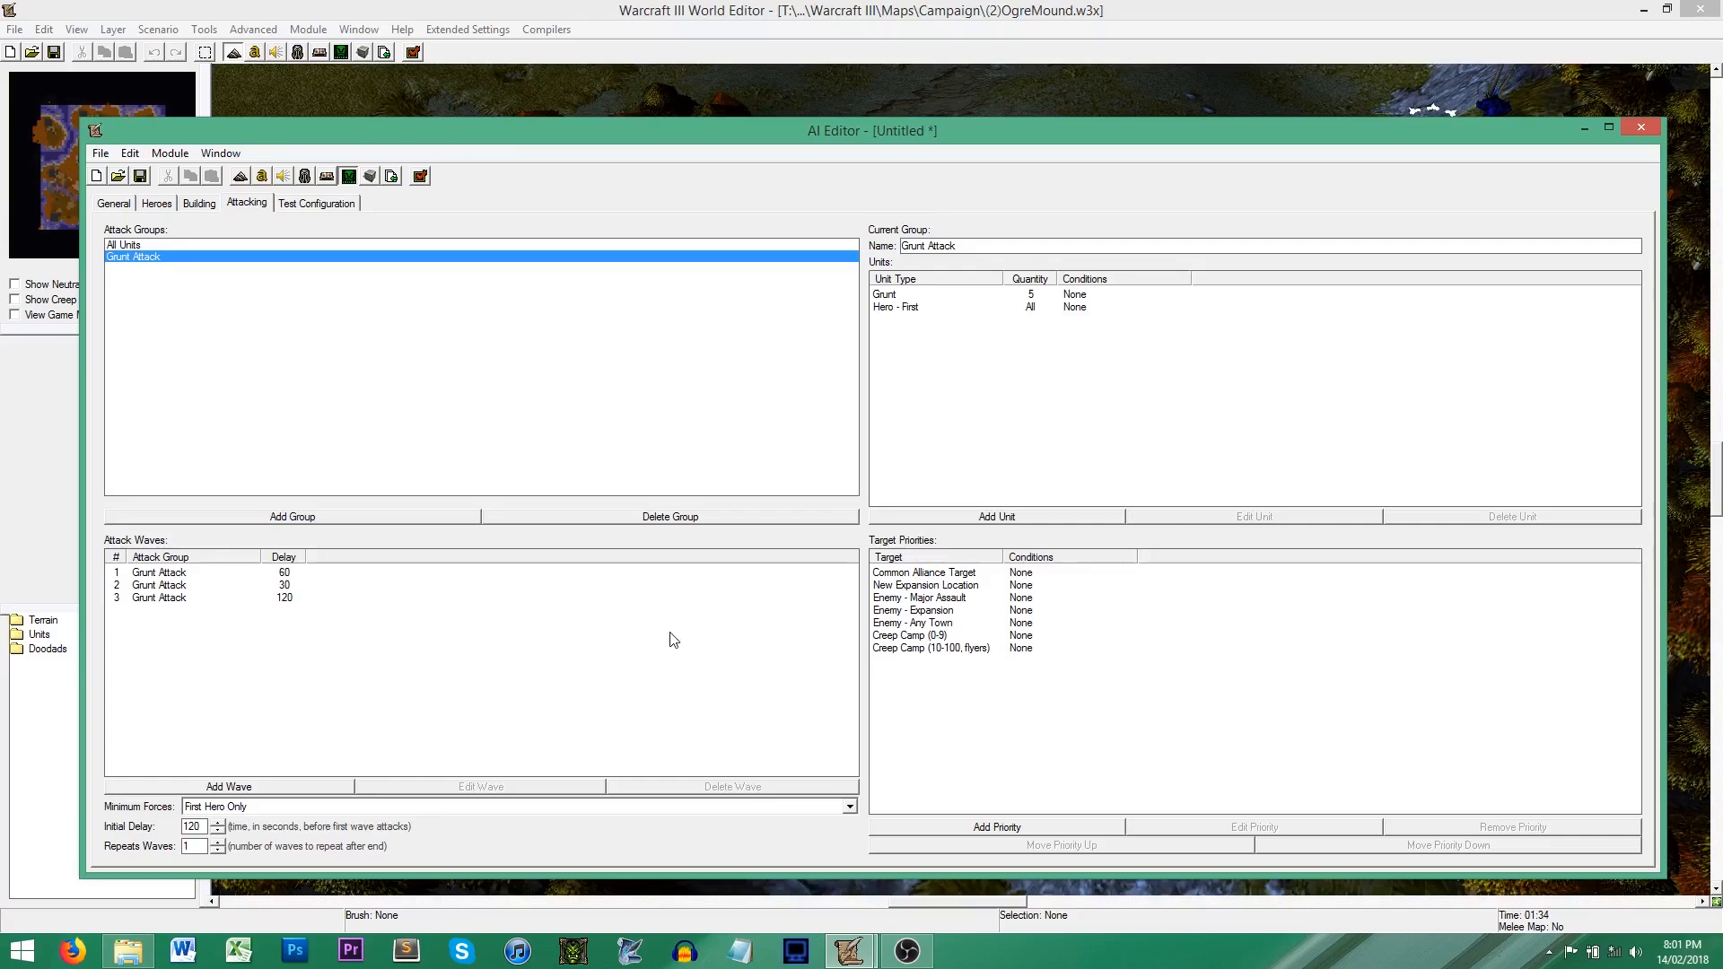
Step: Examine the attack target priorities, including the enemy assault, expansion and town targets, the creep camps and the new expansion location
click(938, 600)
click(941, 612)
click(944, 624)
click(949, 600)
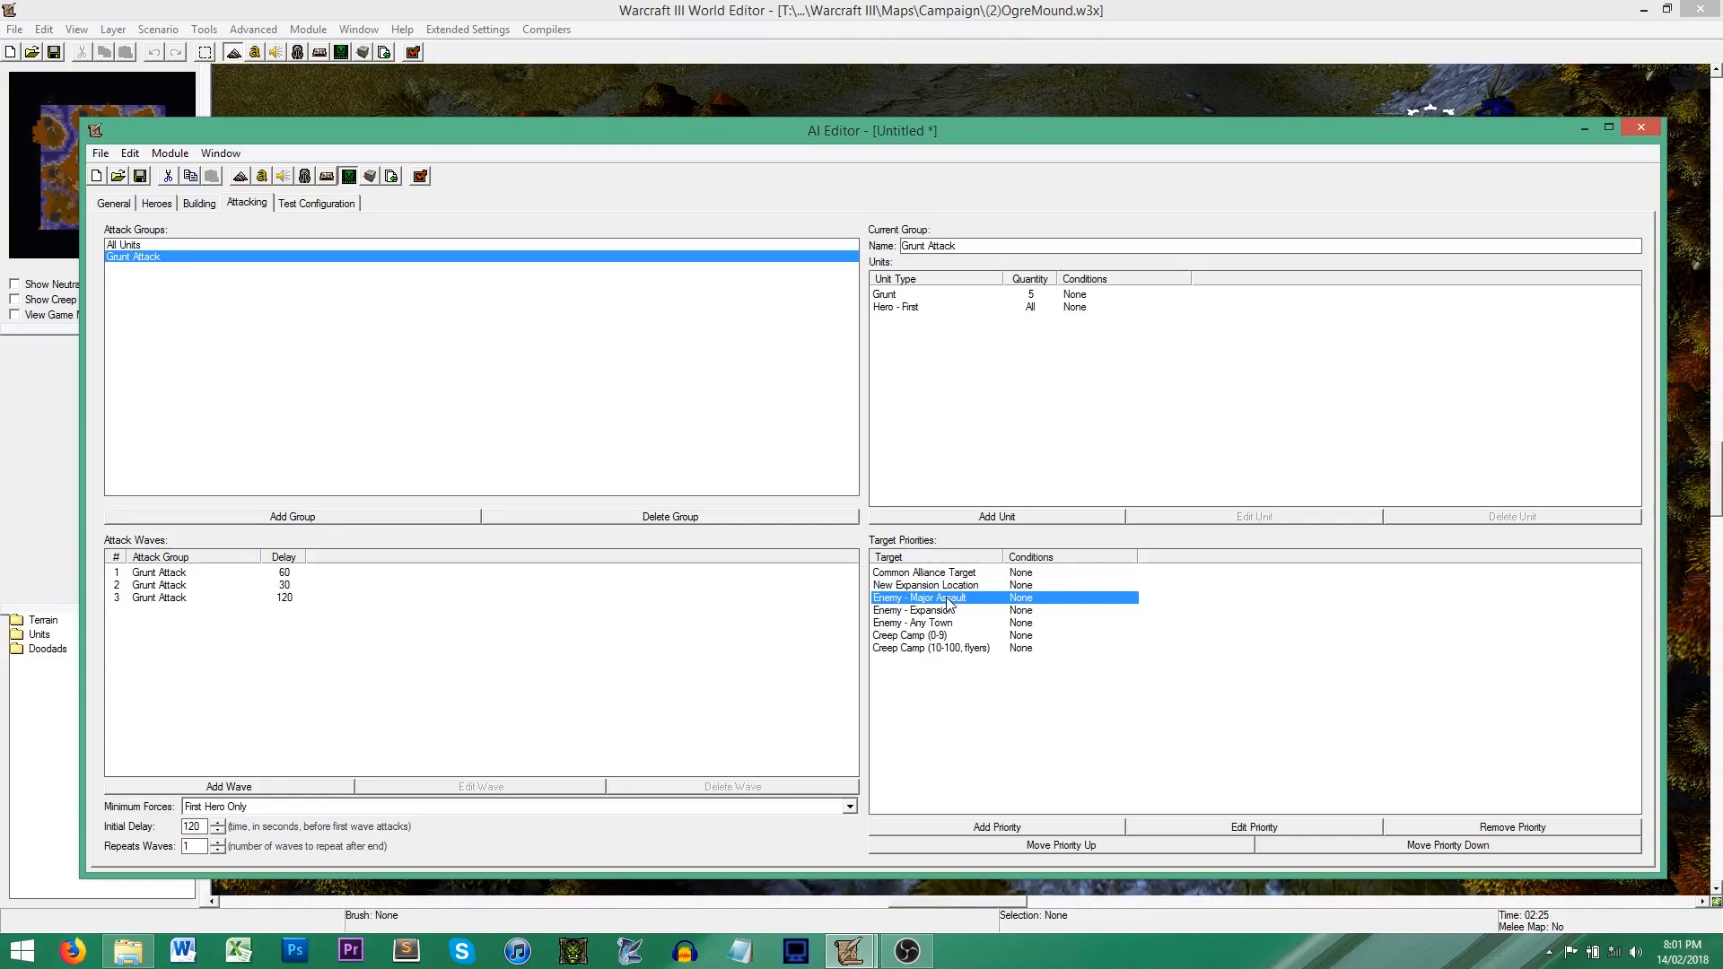
click(939, 636)
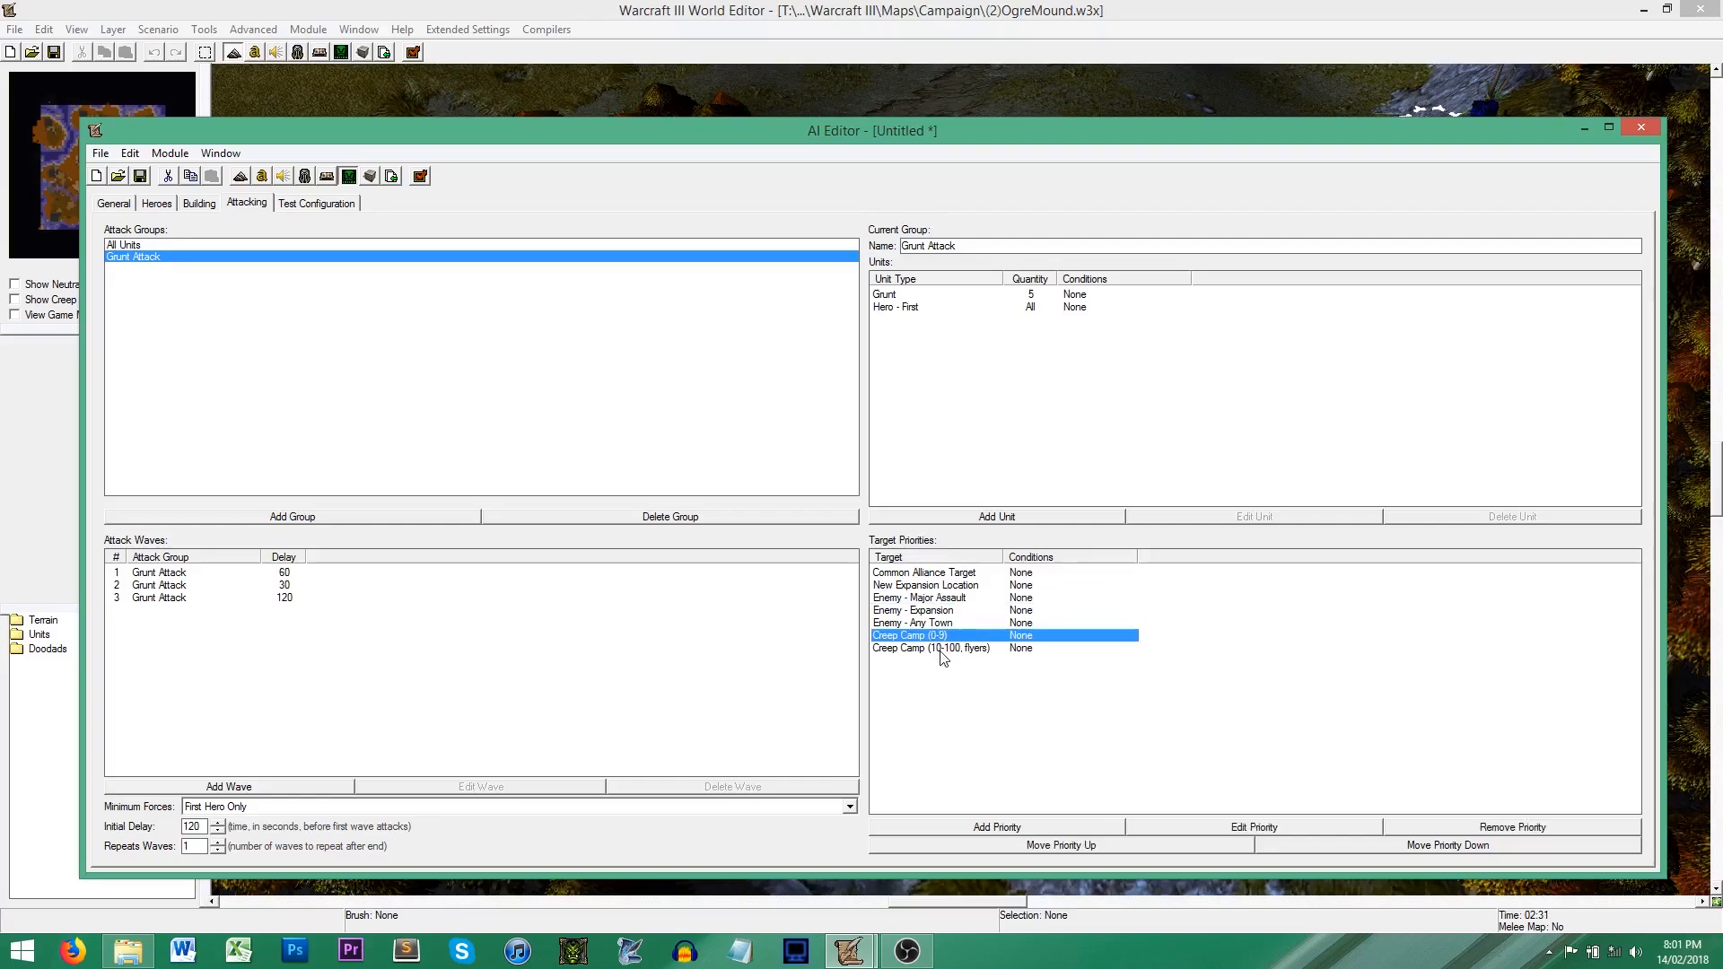
click(942, 648)
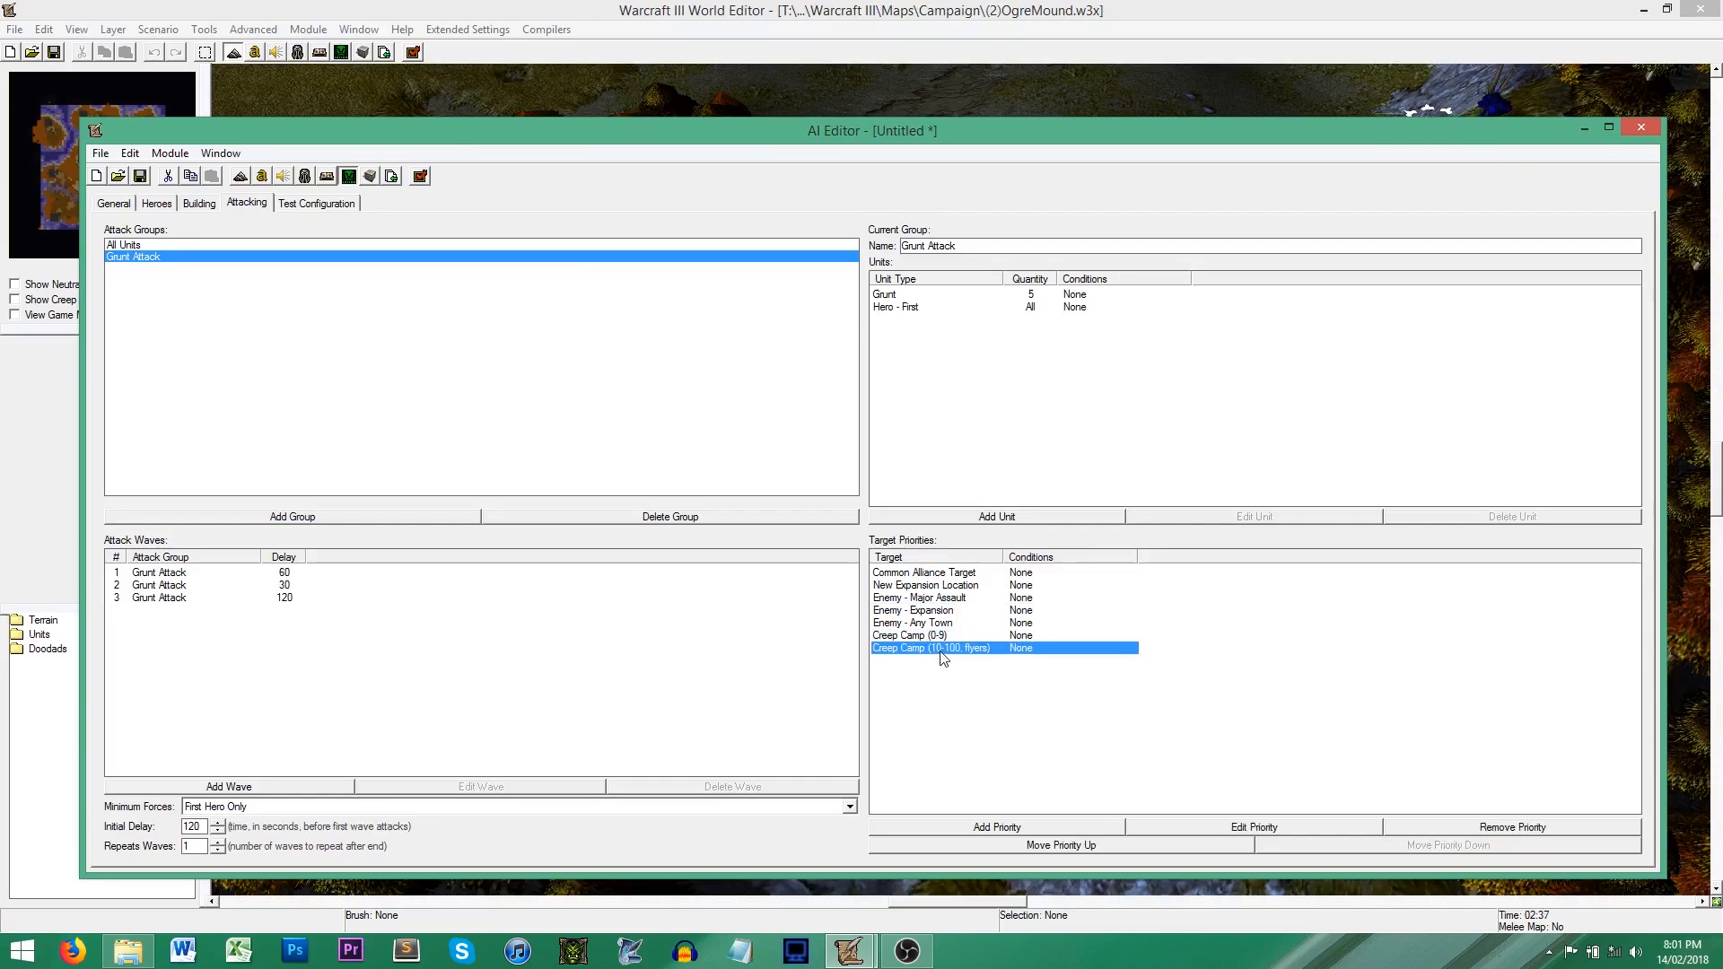
click(936, 636)
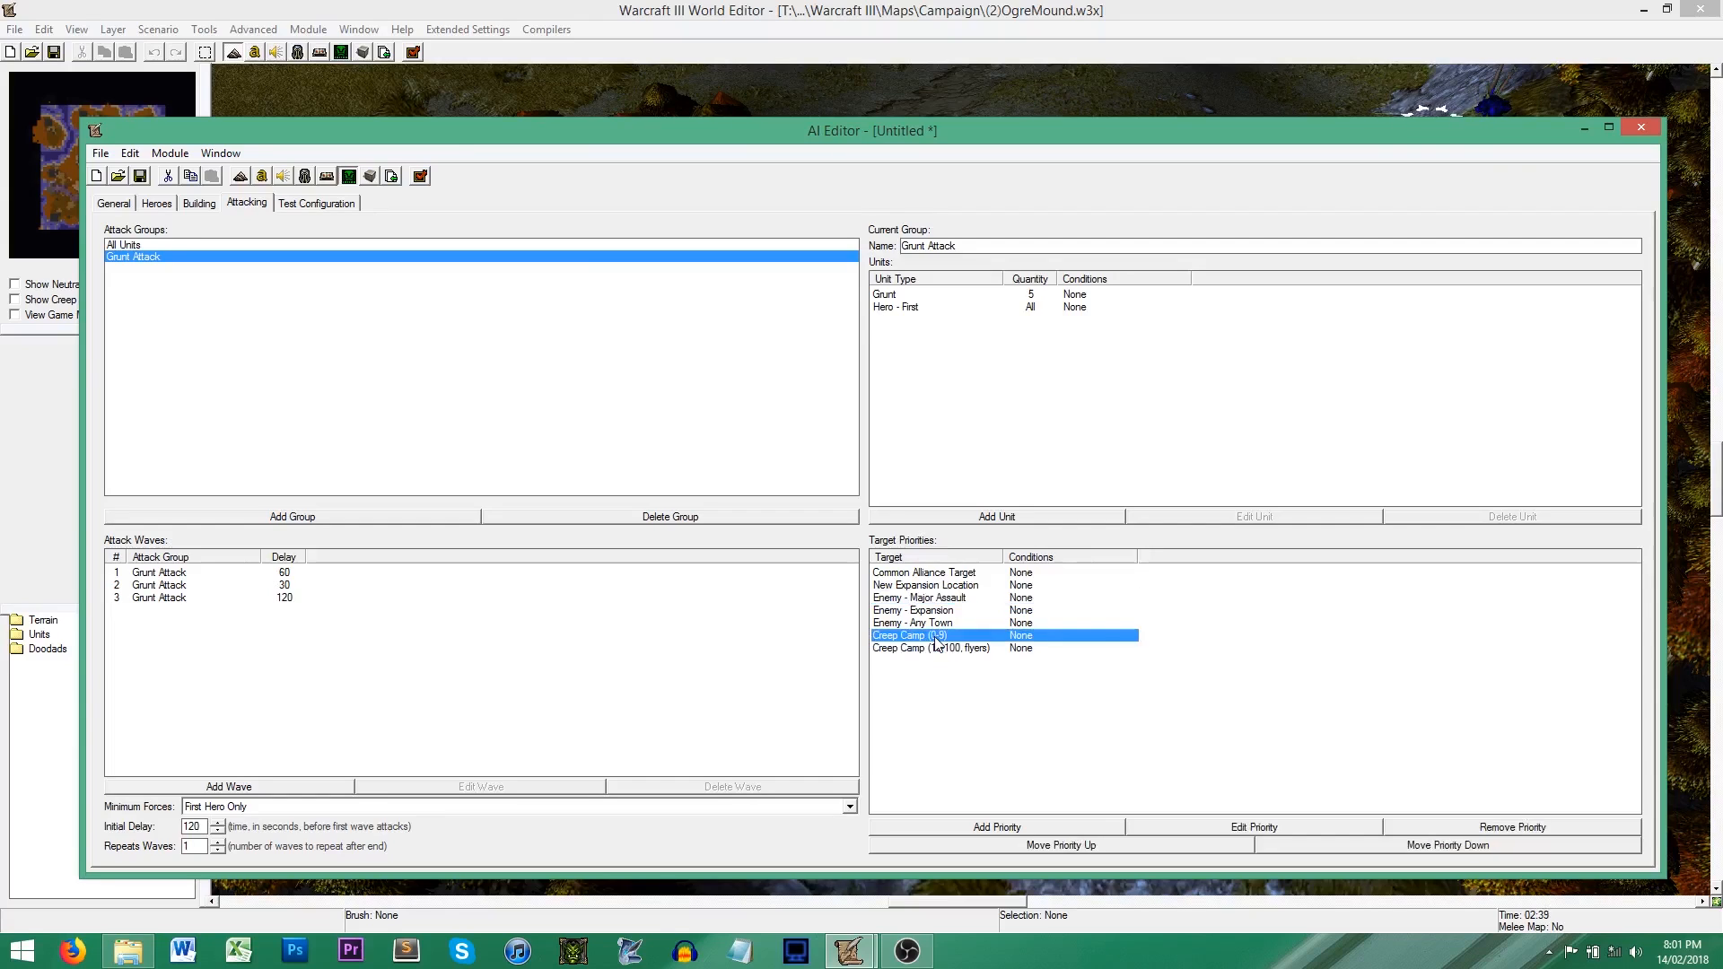
click(957, 587)
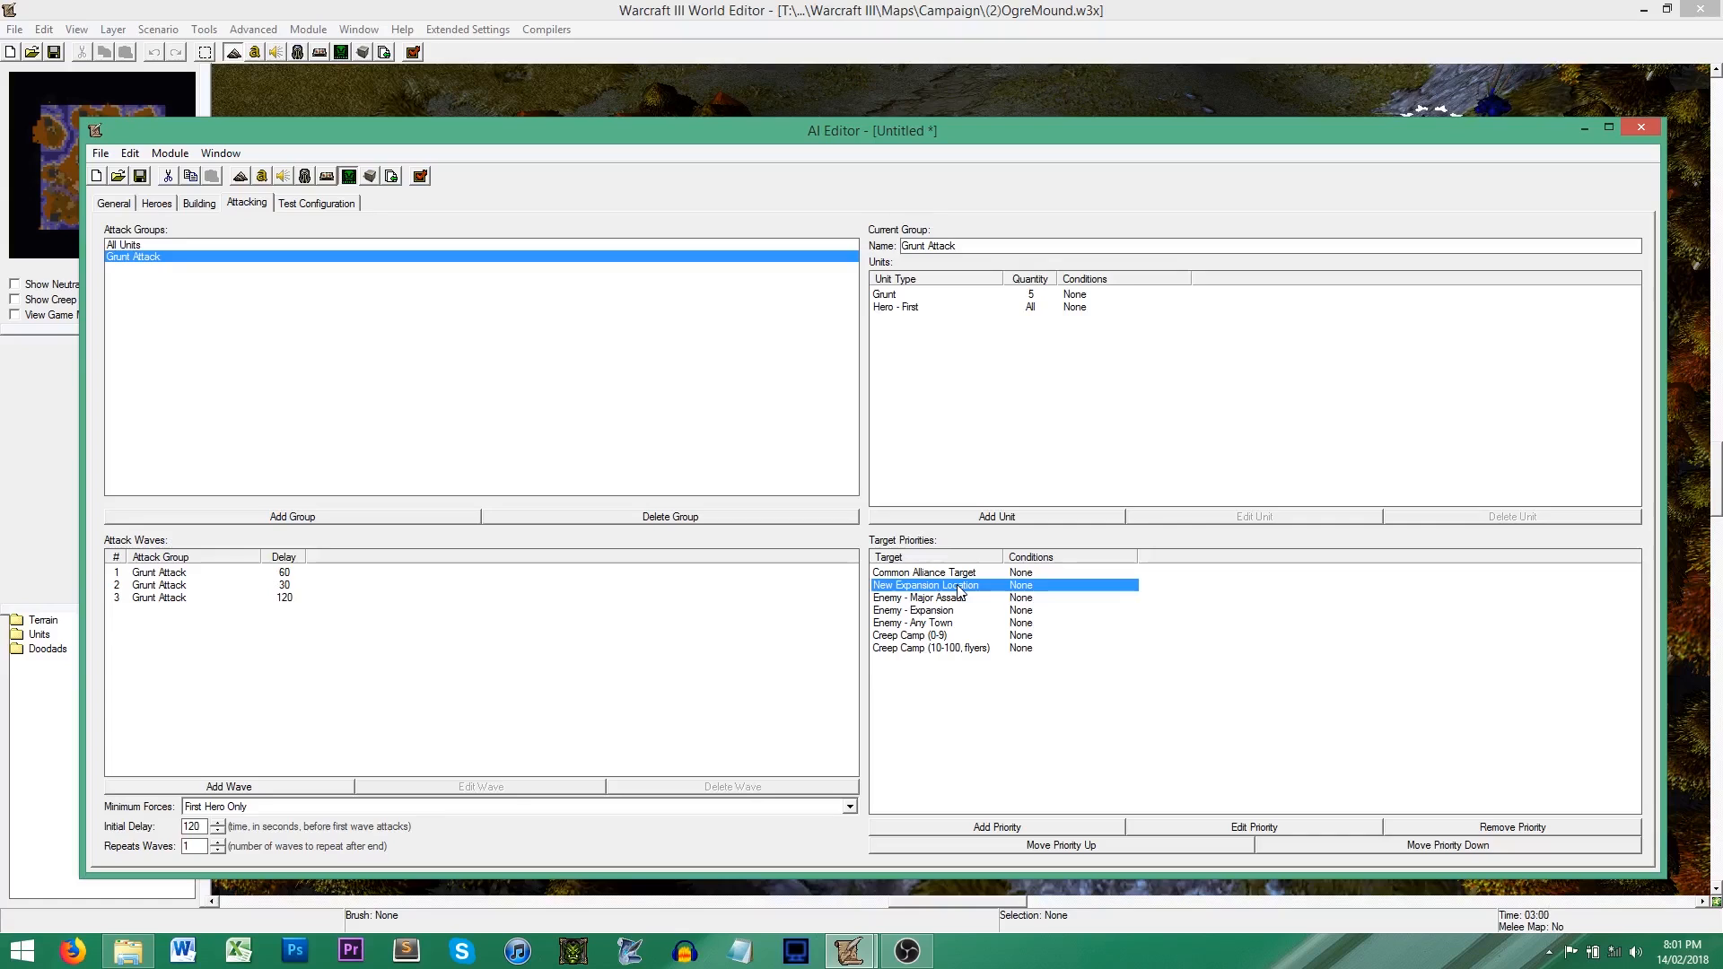
Step: Remove the Common Alliance Target, New Expansion Location and both Creep Camp entries from the target priorities
click(968, 575)
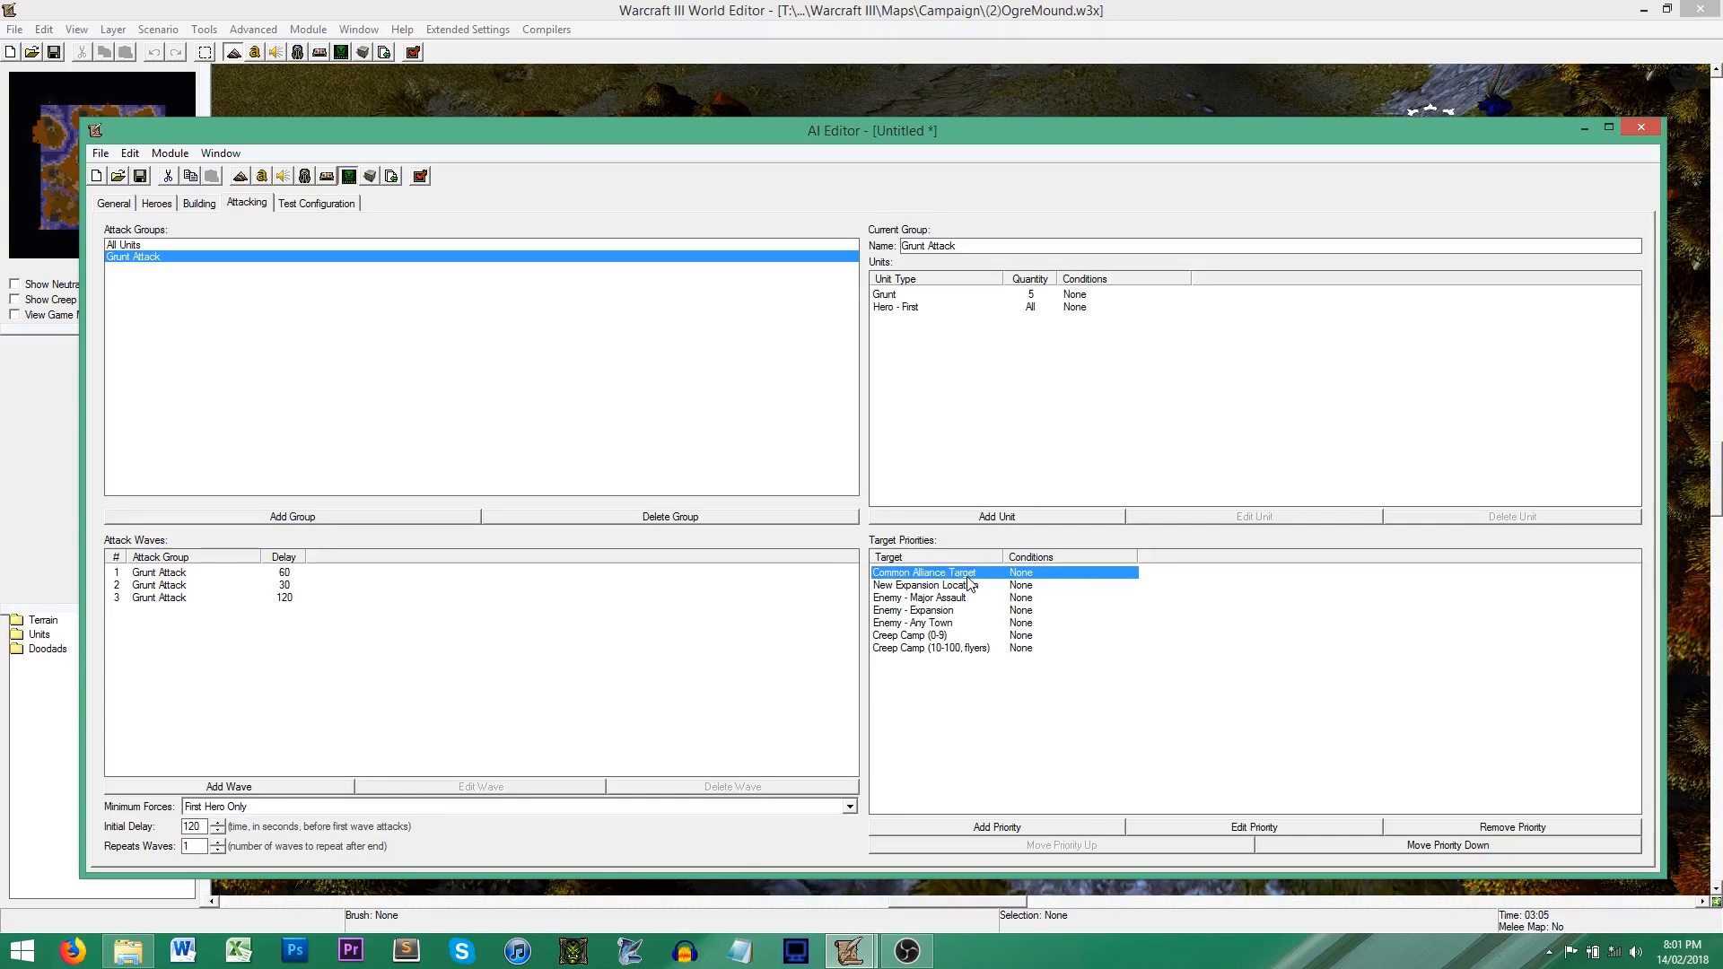
click(1475, 830)
click(1474, 830)
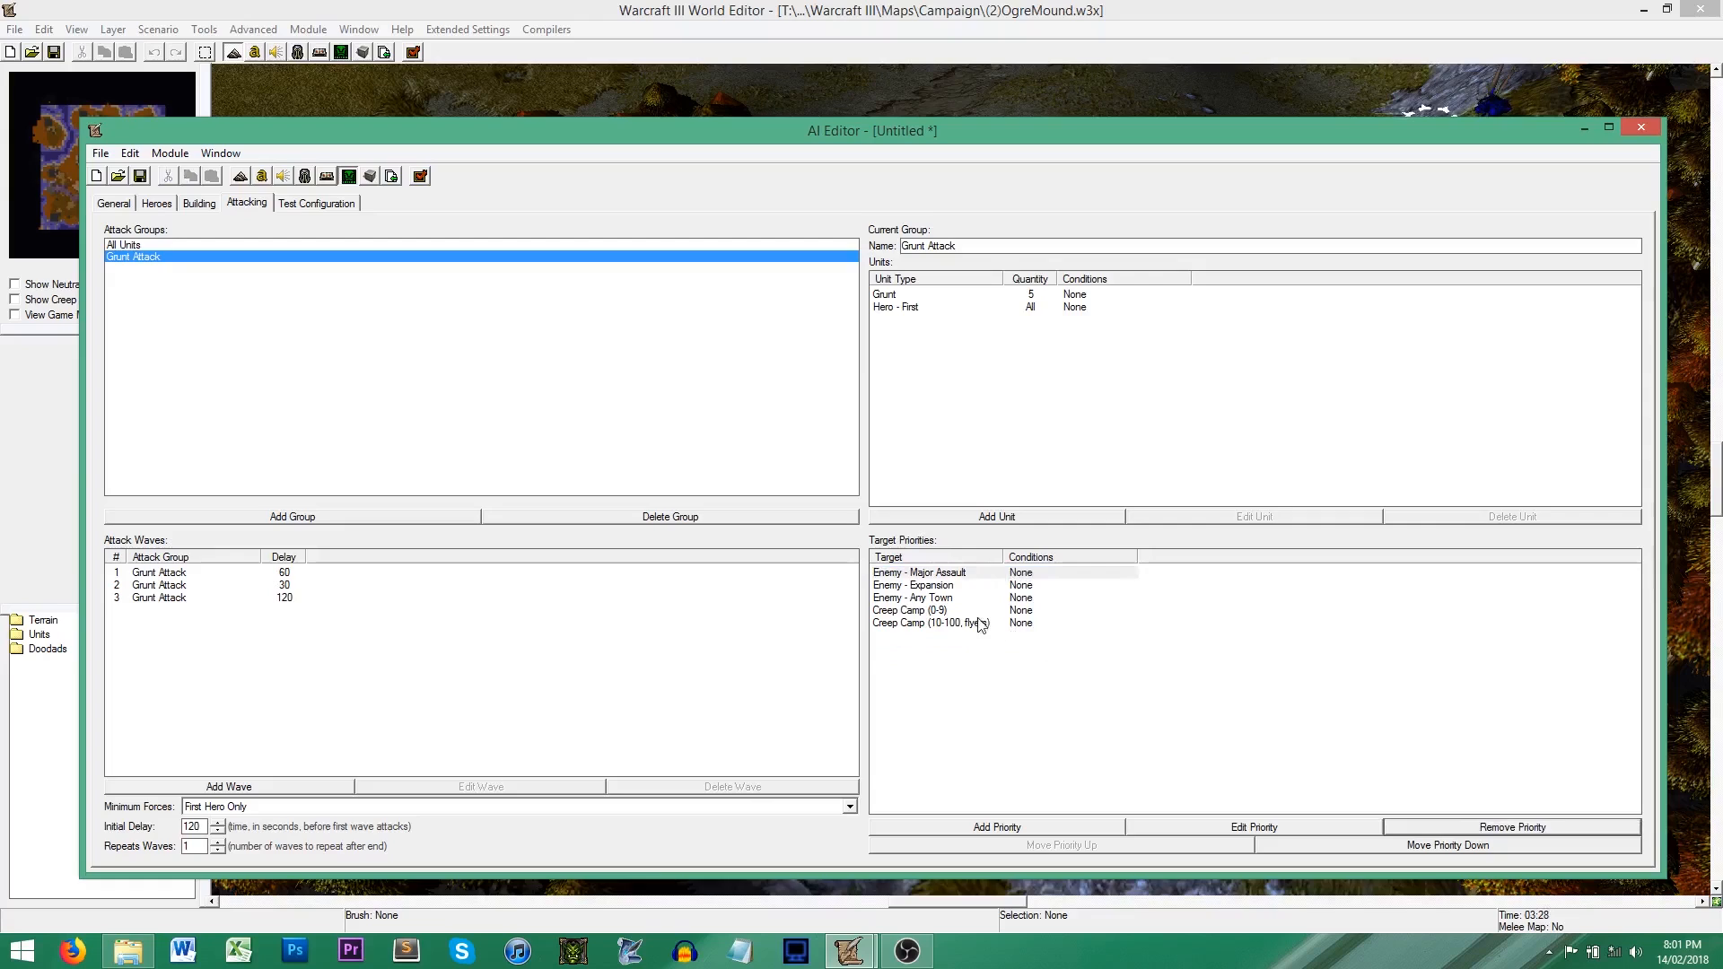
click(969, 612)
click(1474, 827)
click(1474, 827)
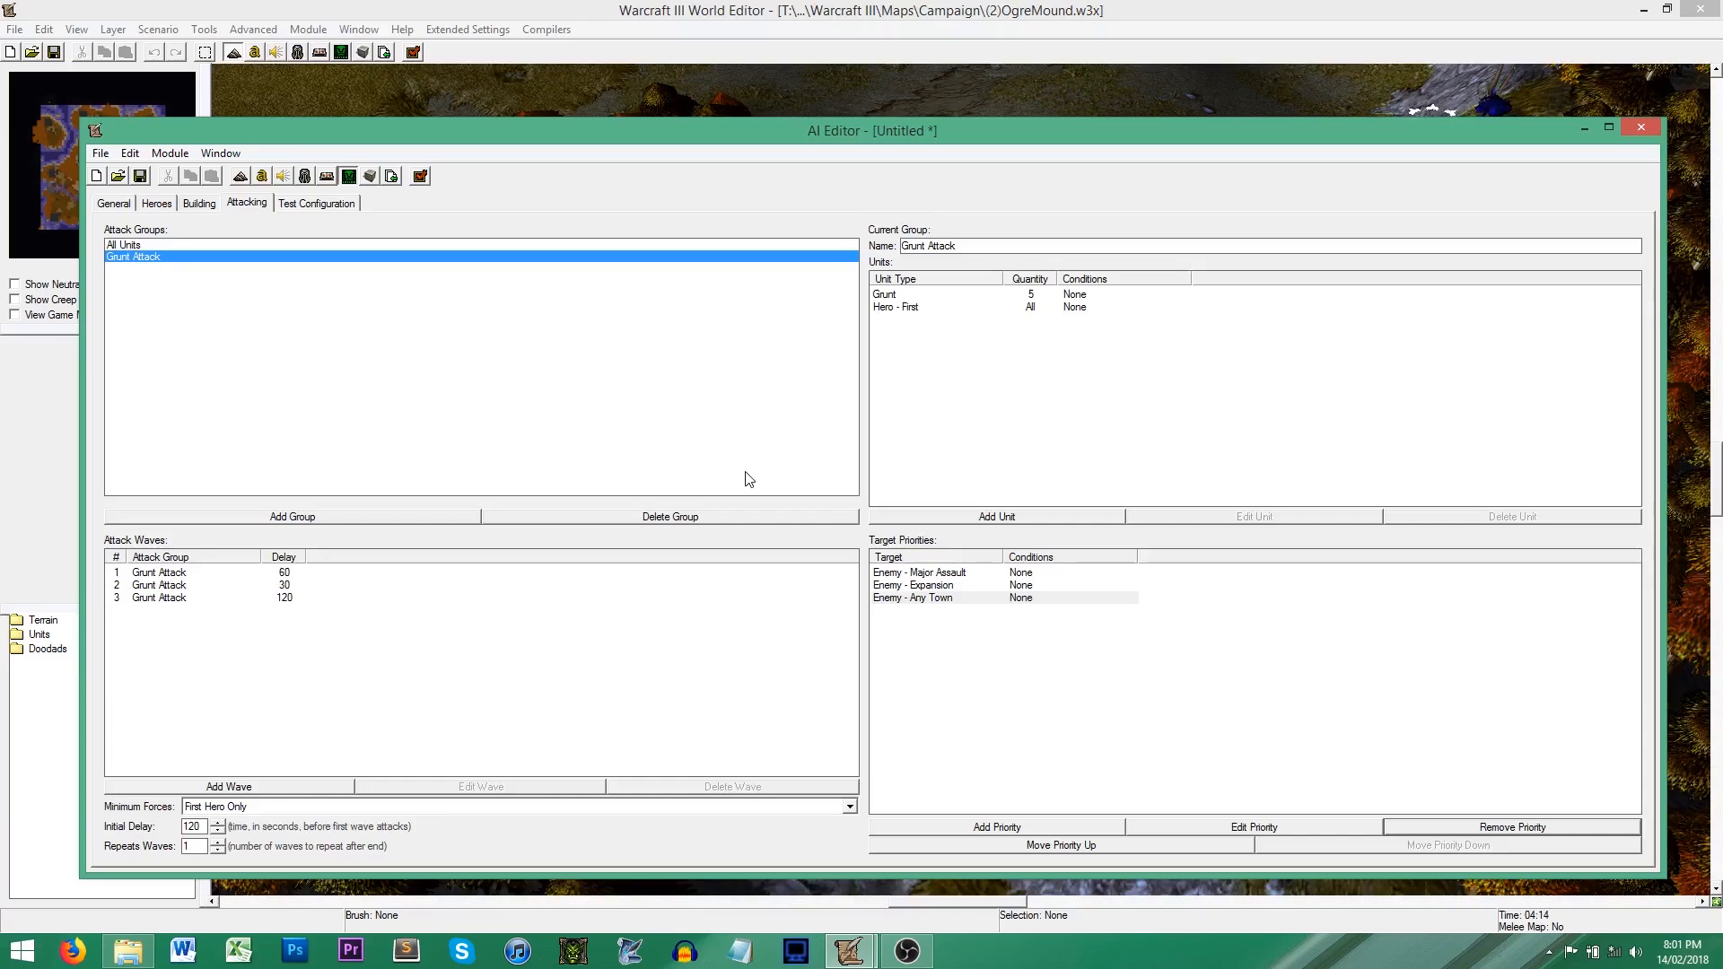
Step: Check the test configuration, and save the AI data as script in the Campaign maps folder
click(330, 204)
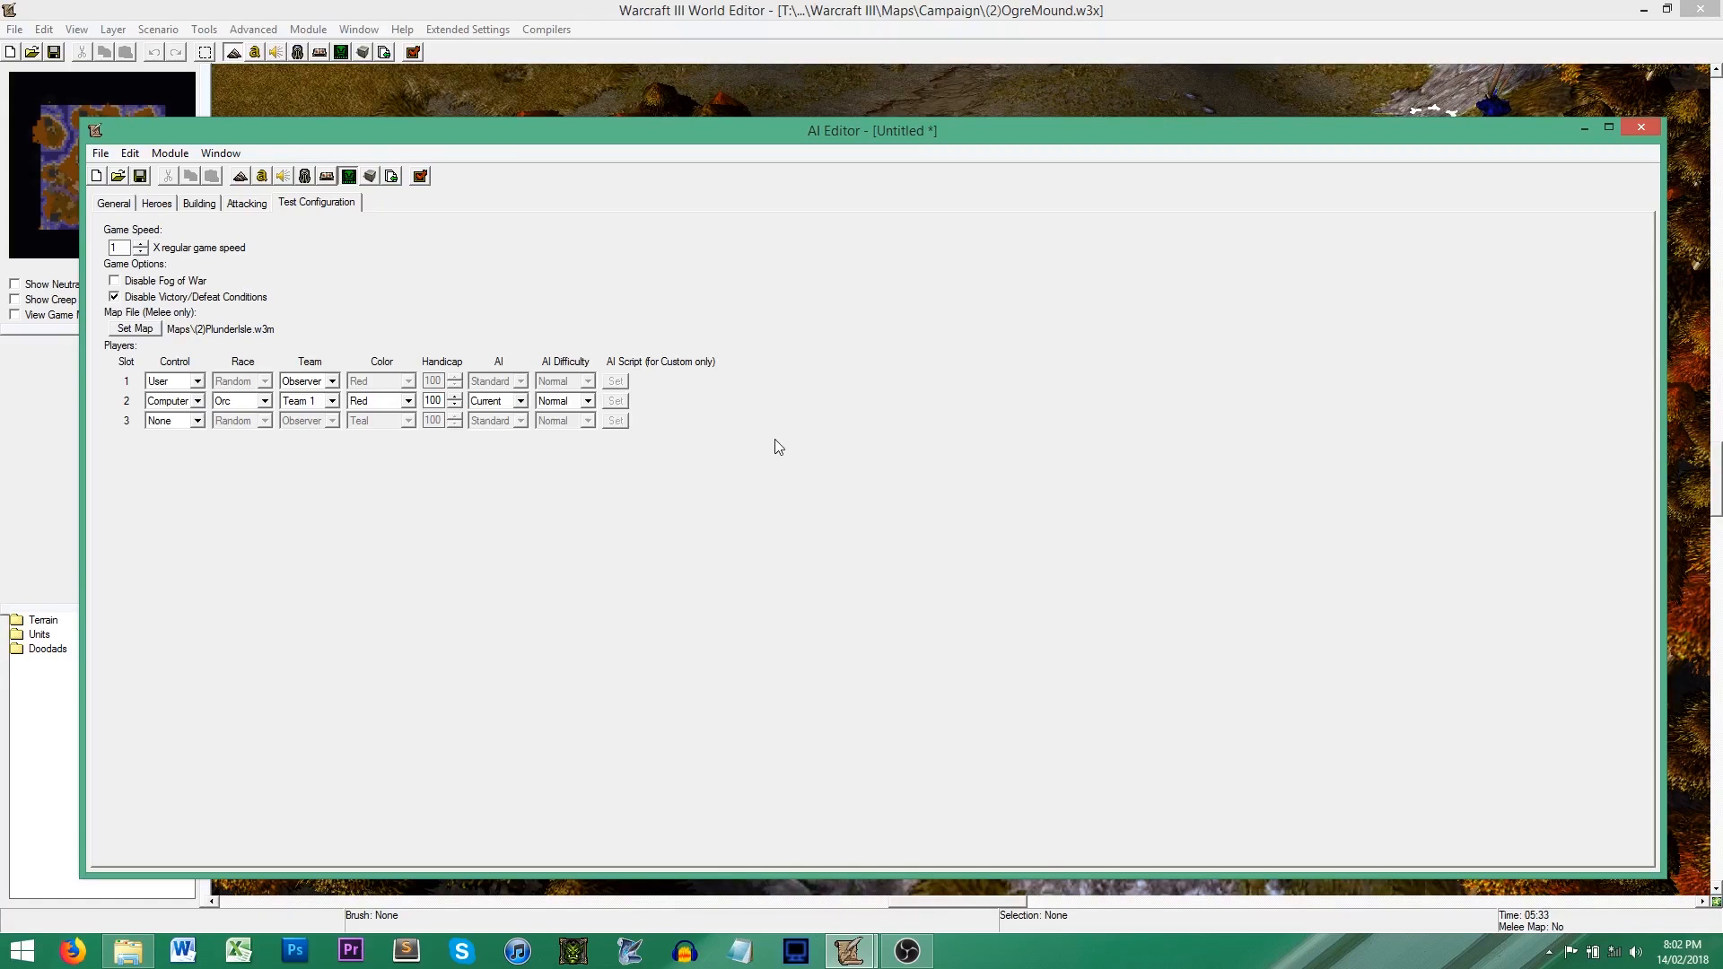
click(115, 202)
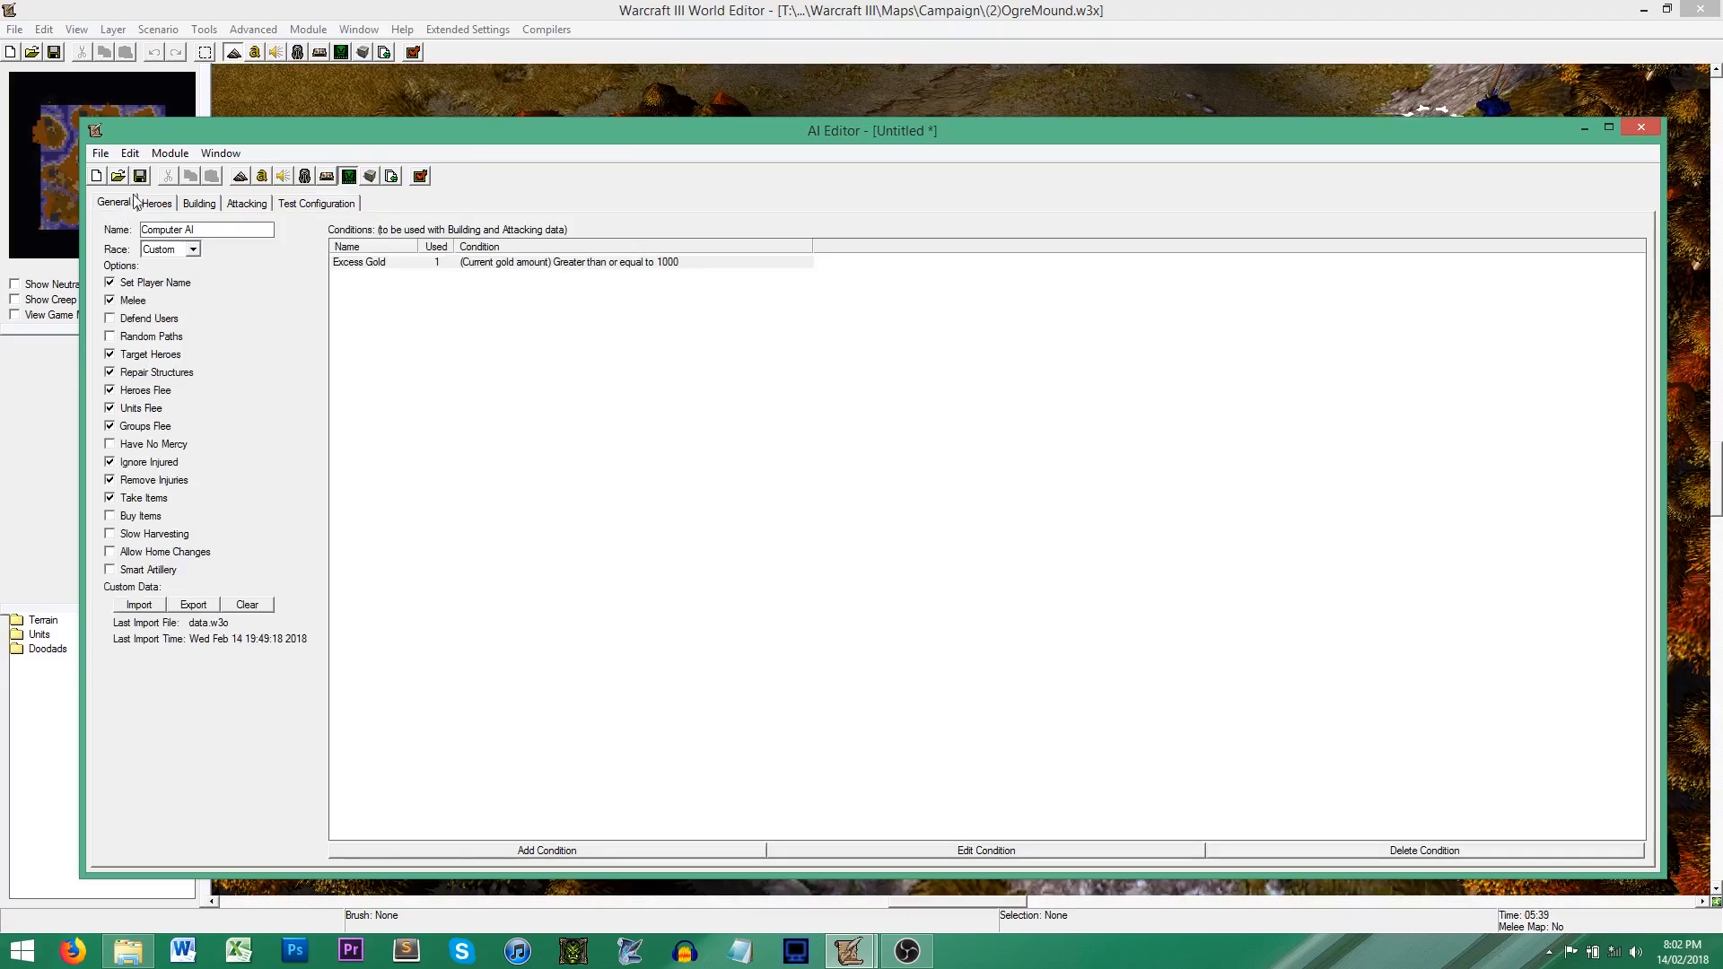
click(141, 177)
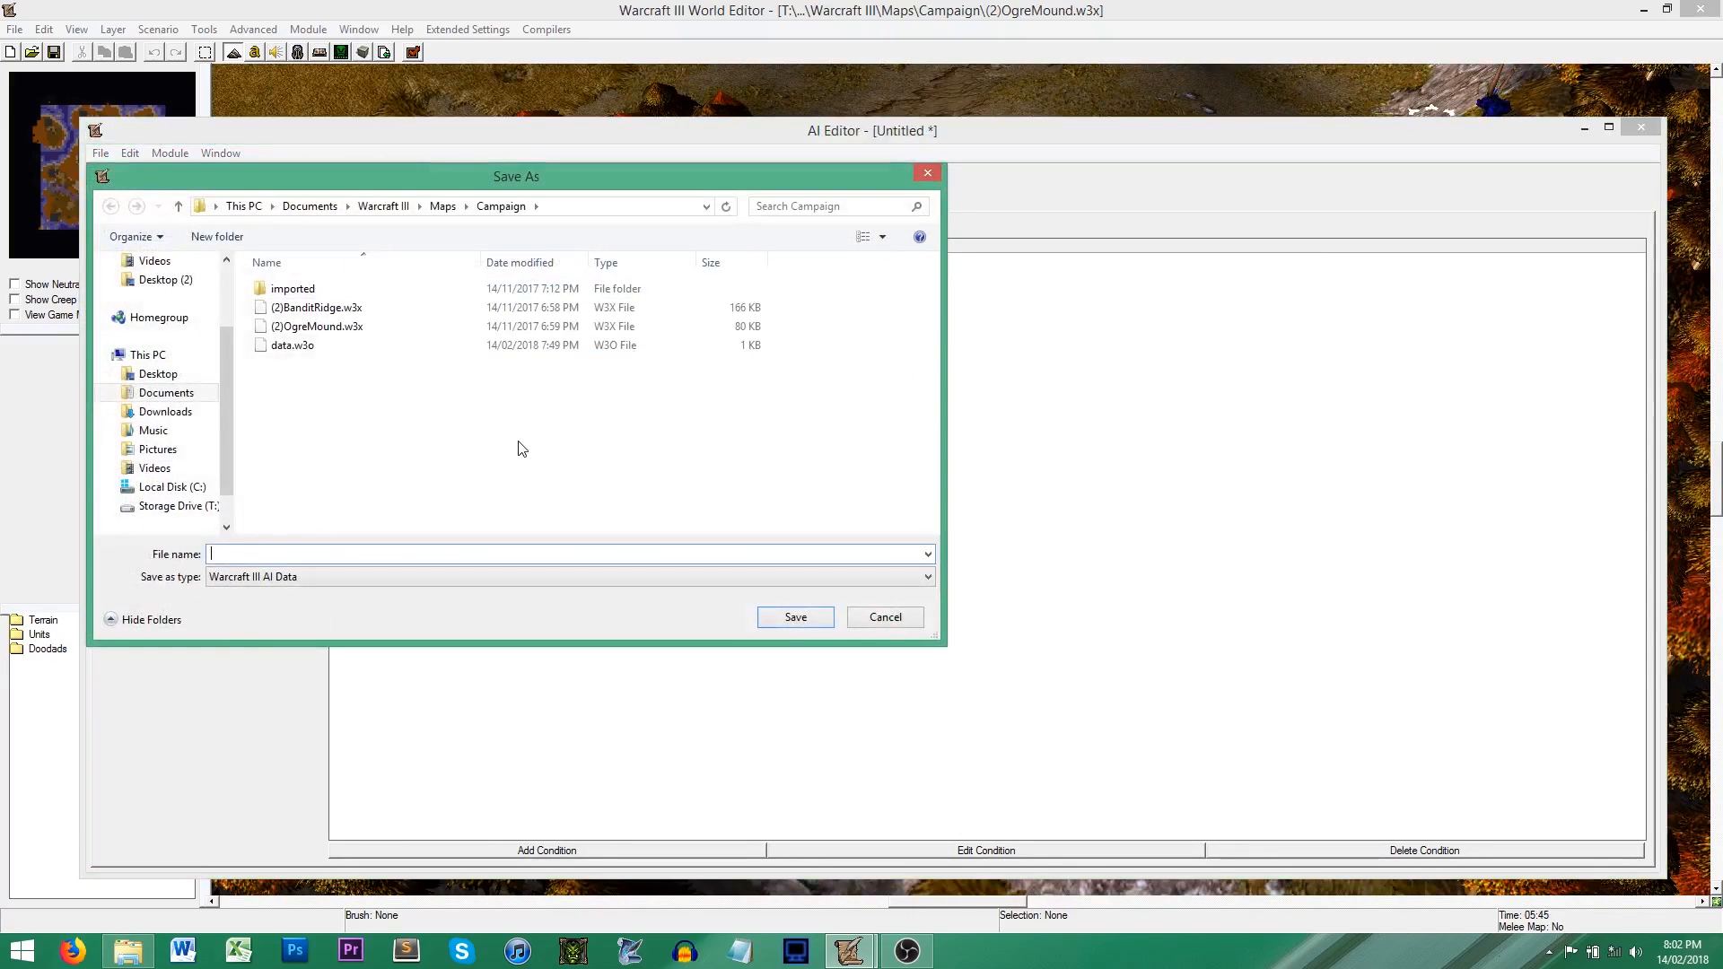
text(script)
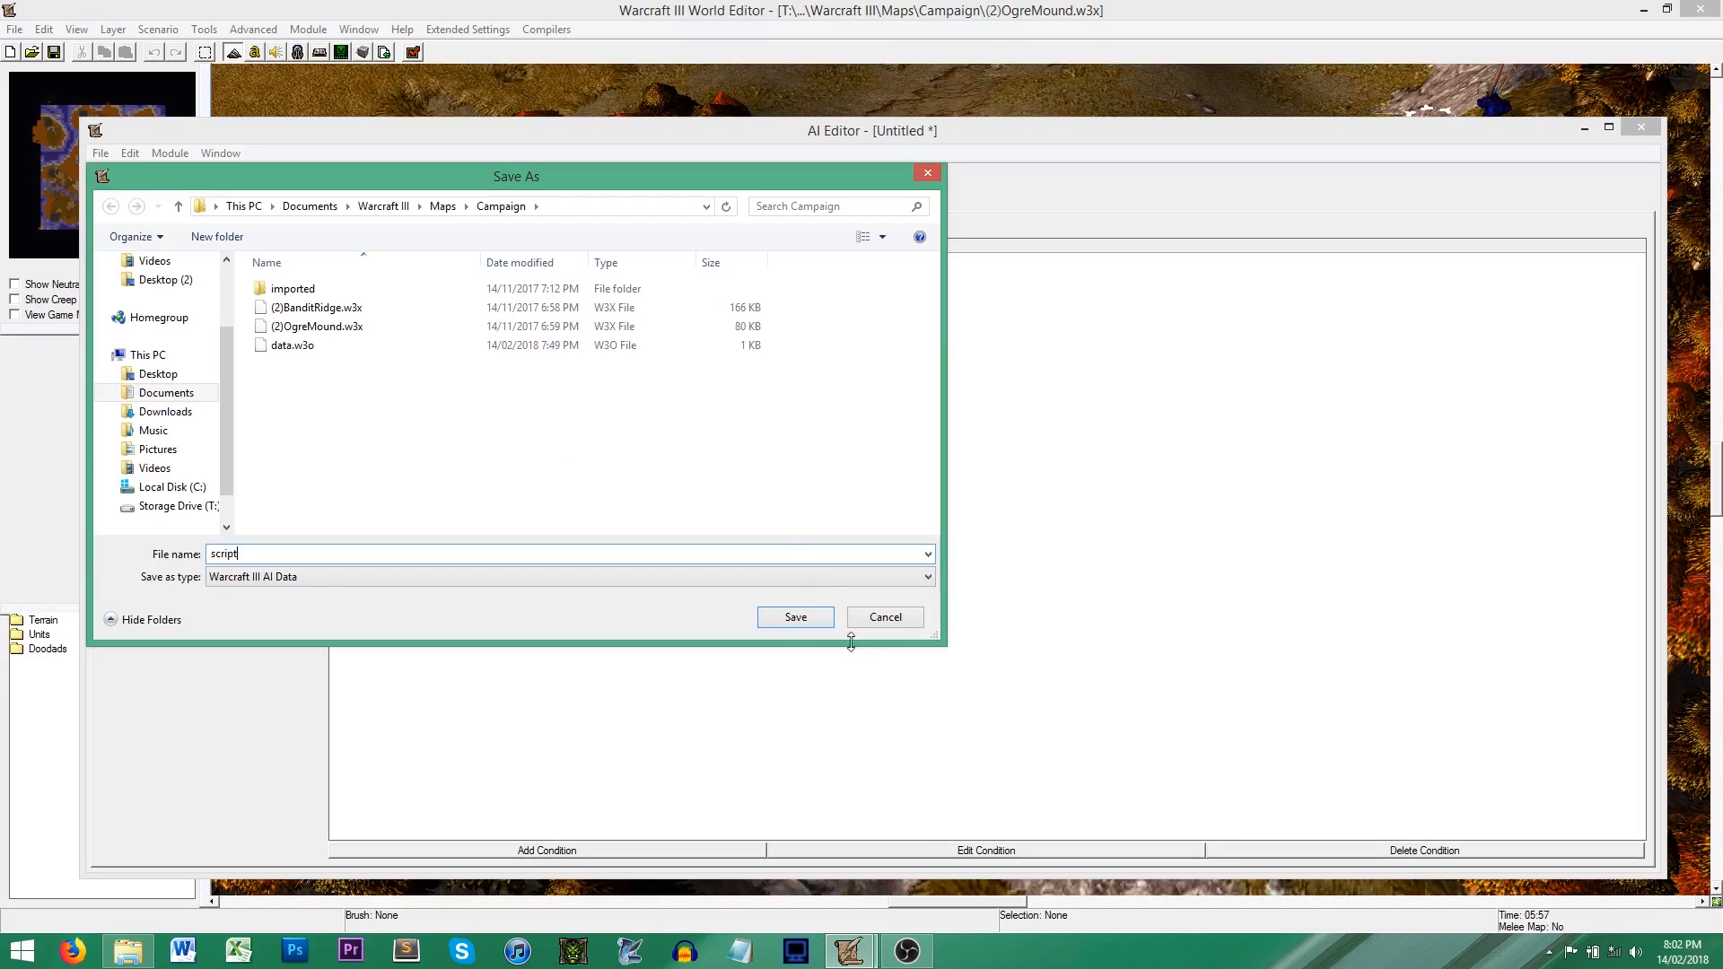
click(796, 618)
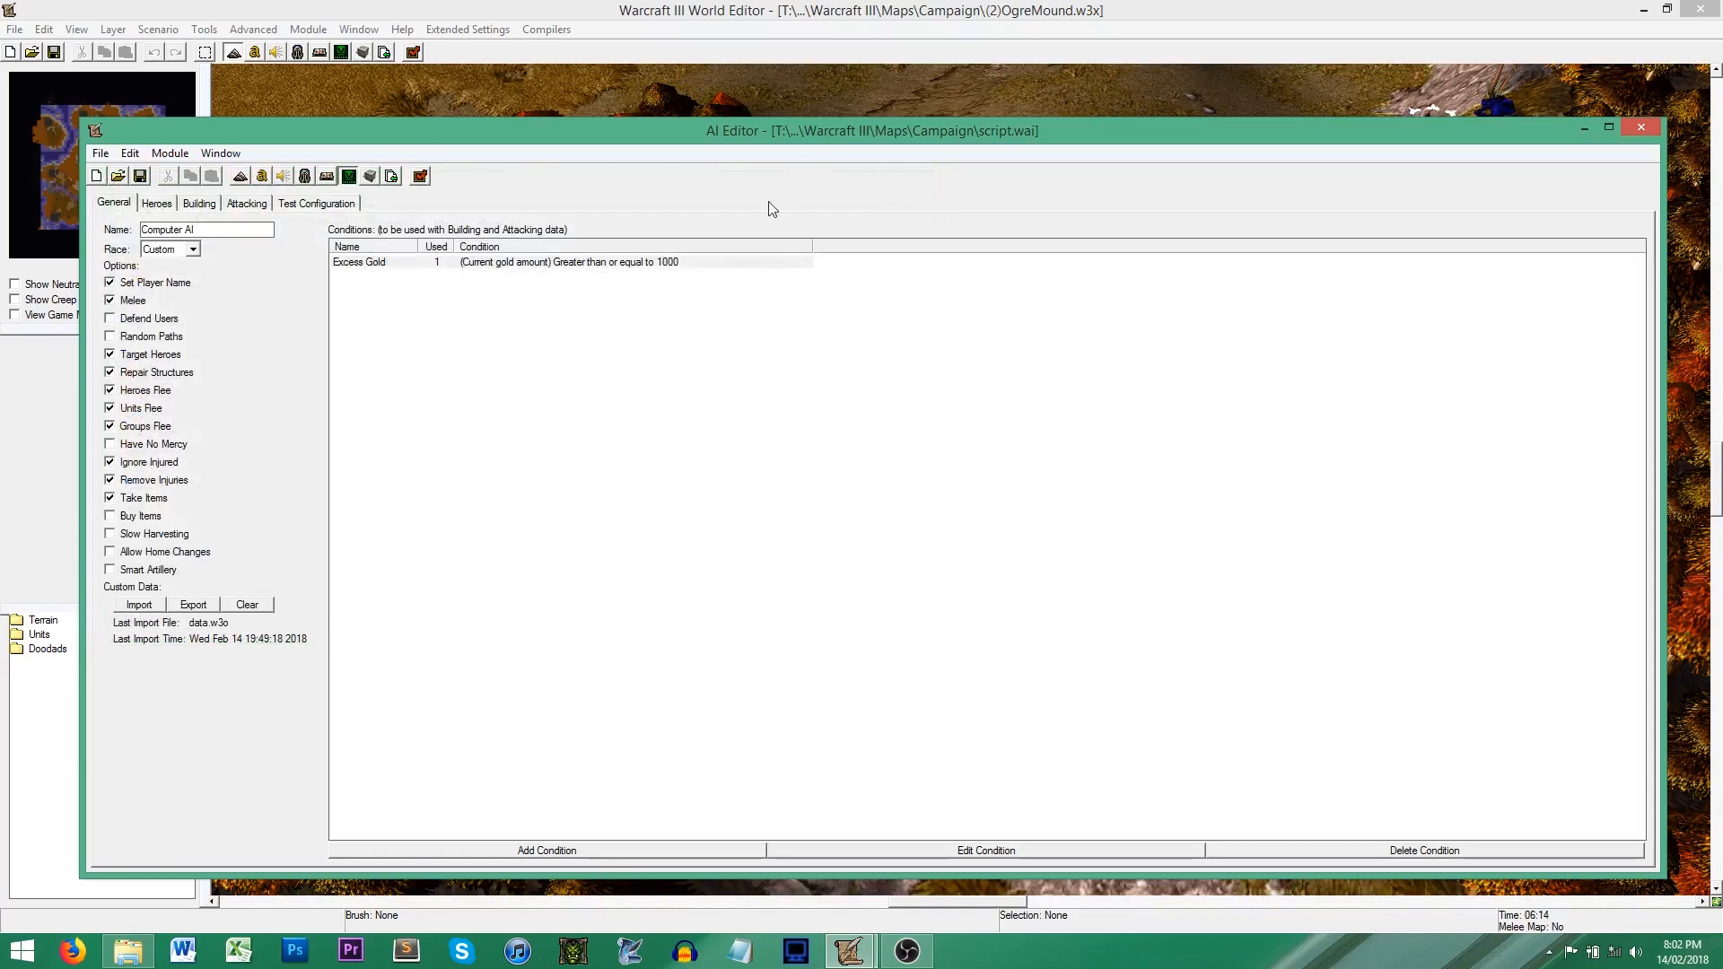
Step: Export the AI script as script.ai to the Campaign maps folder
click(101, 154)
click(198, 309)
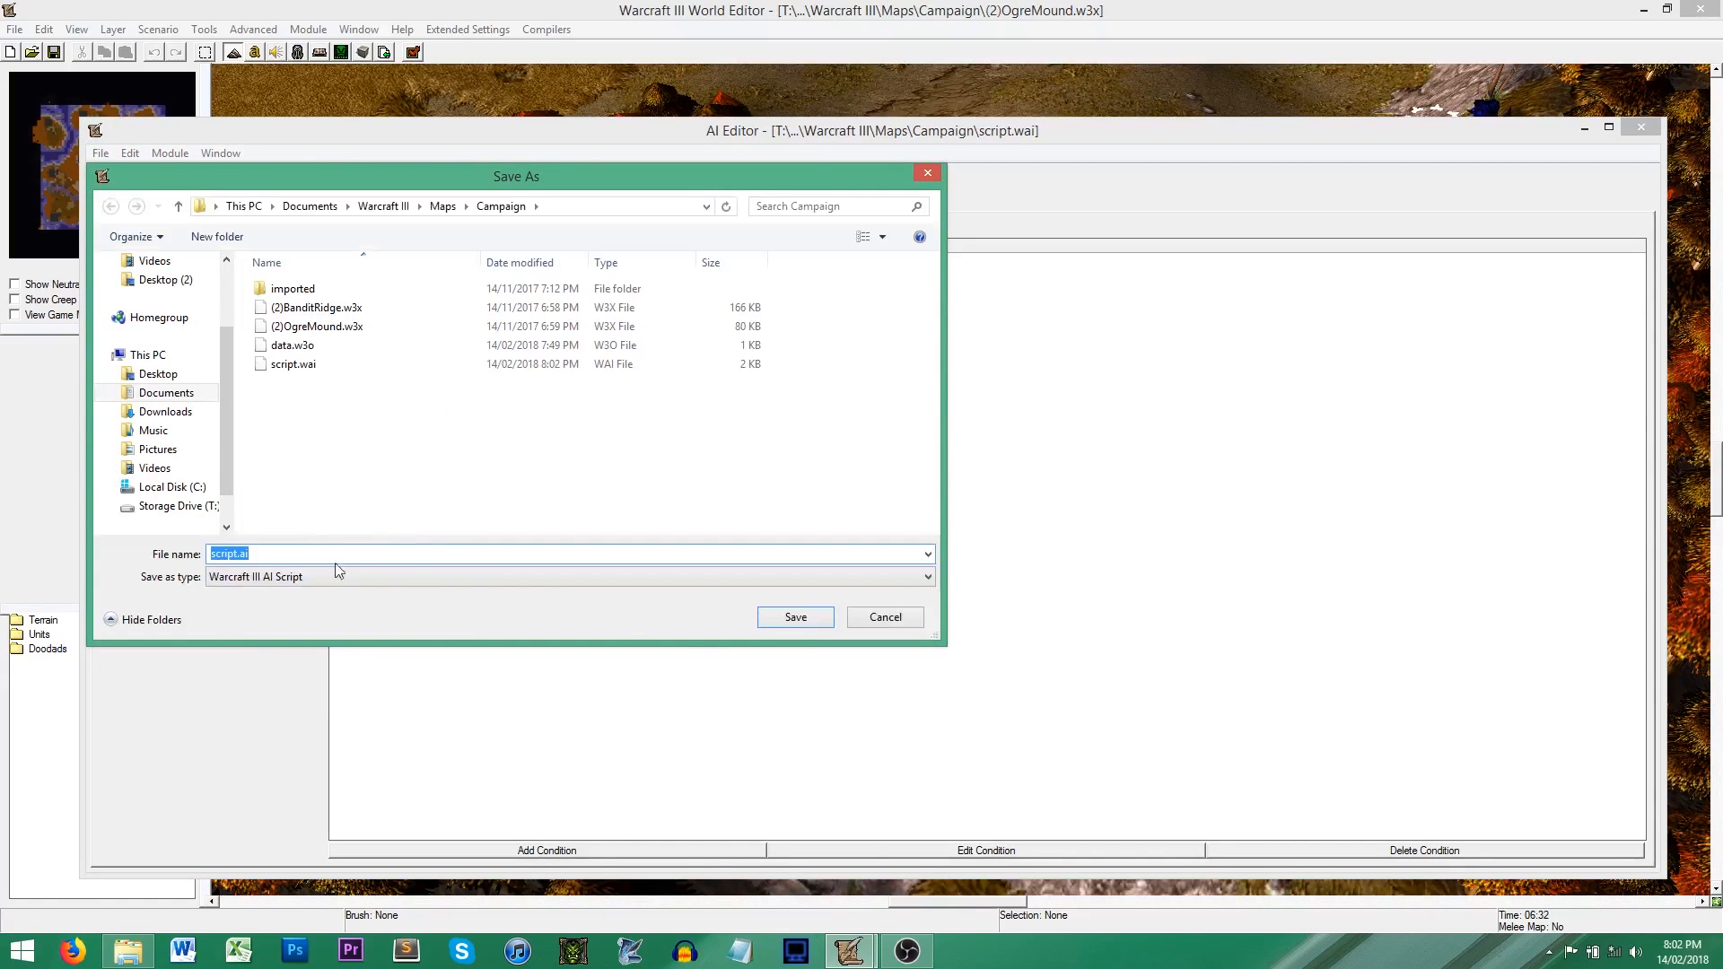
click(794, 617)
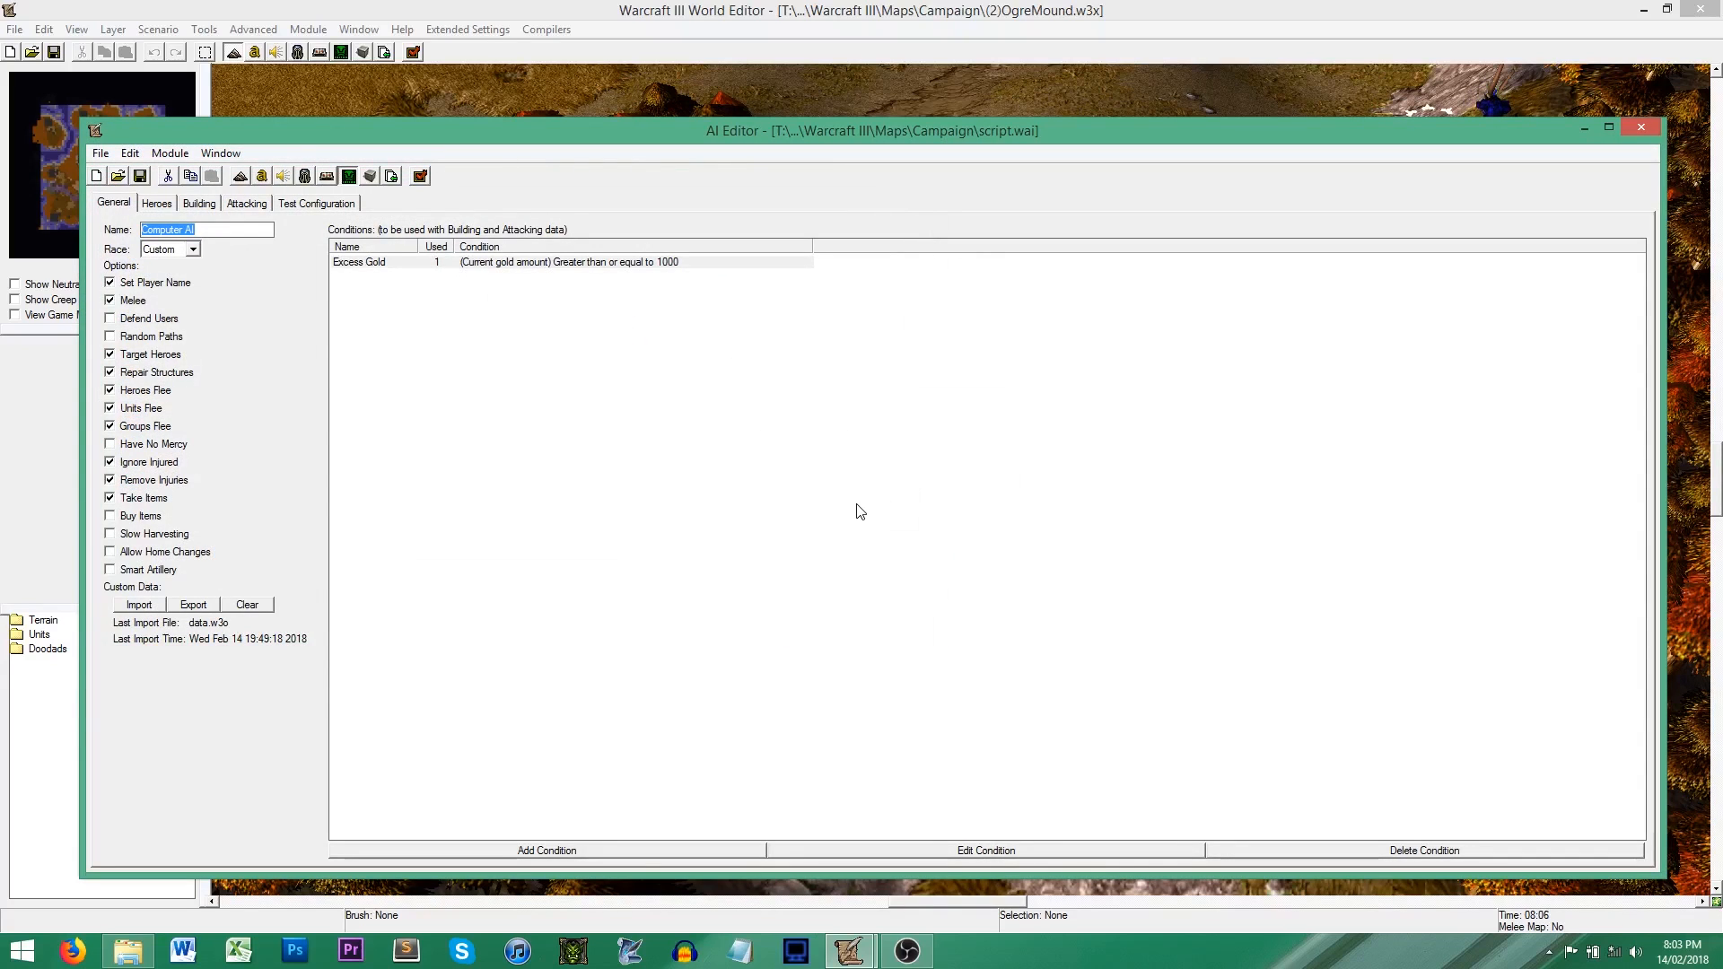
click(666, 464)
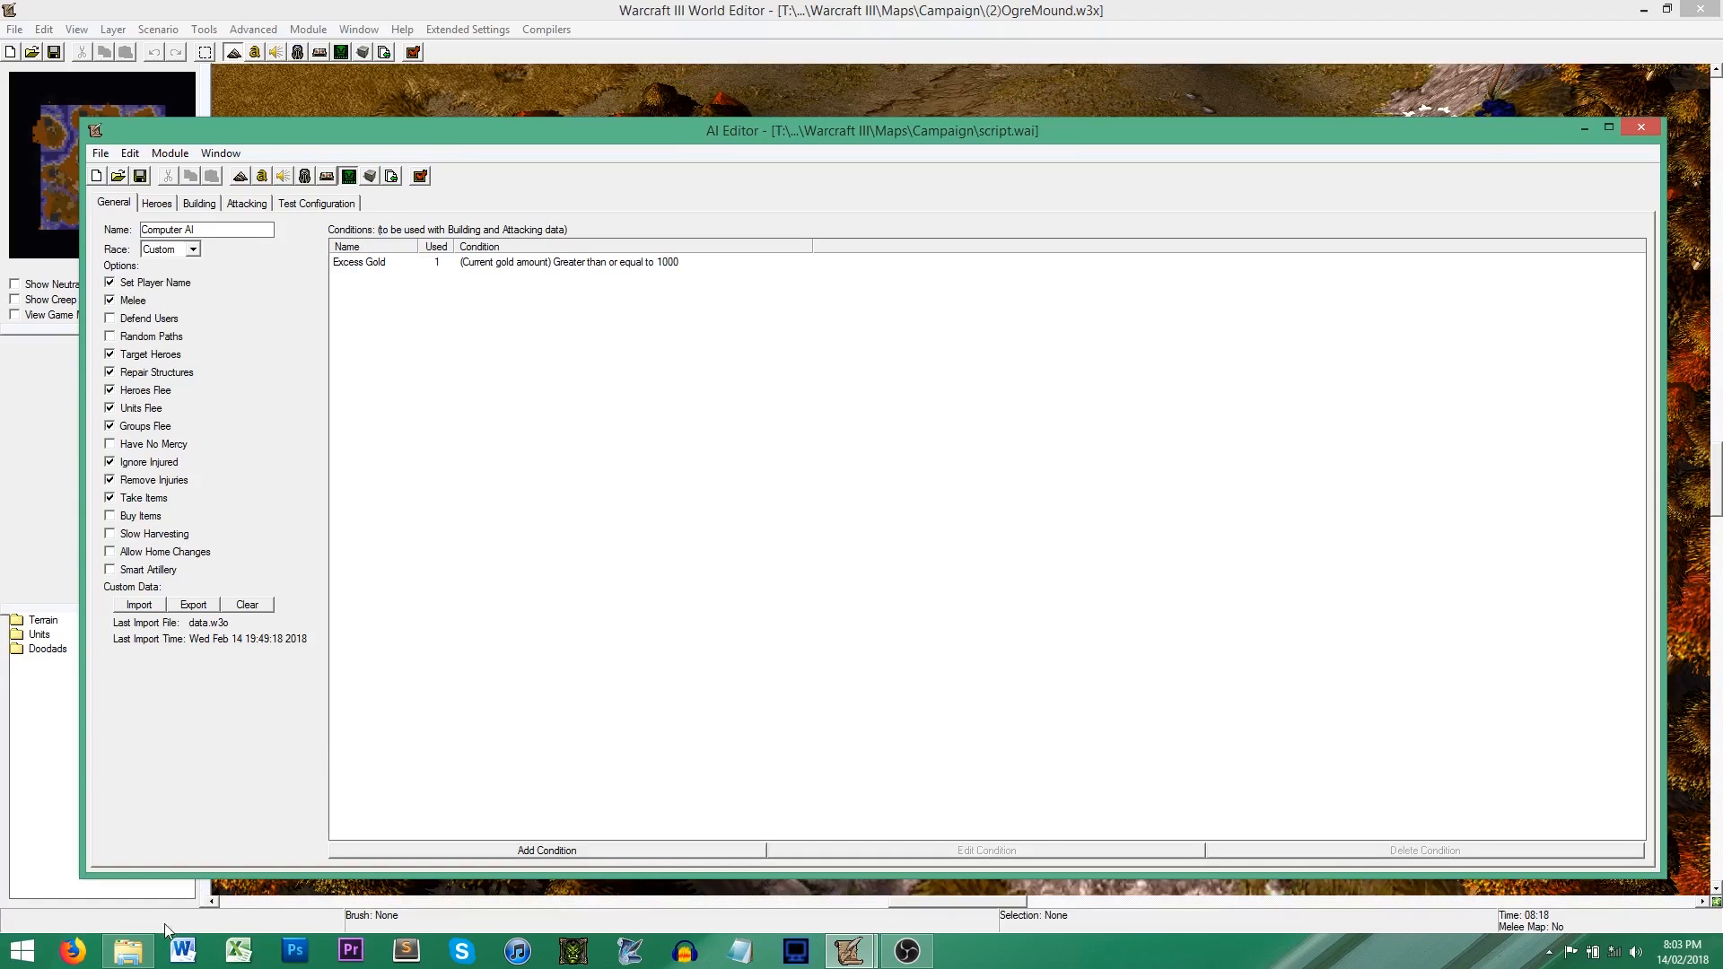
Step: Switch to File Explorer and compare the saved script.wai and script.ai files in the Campaign folder
click(134, 955)
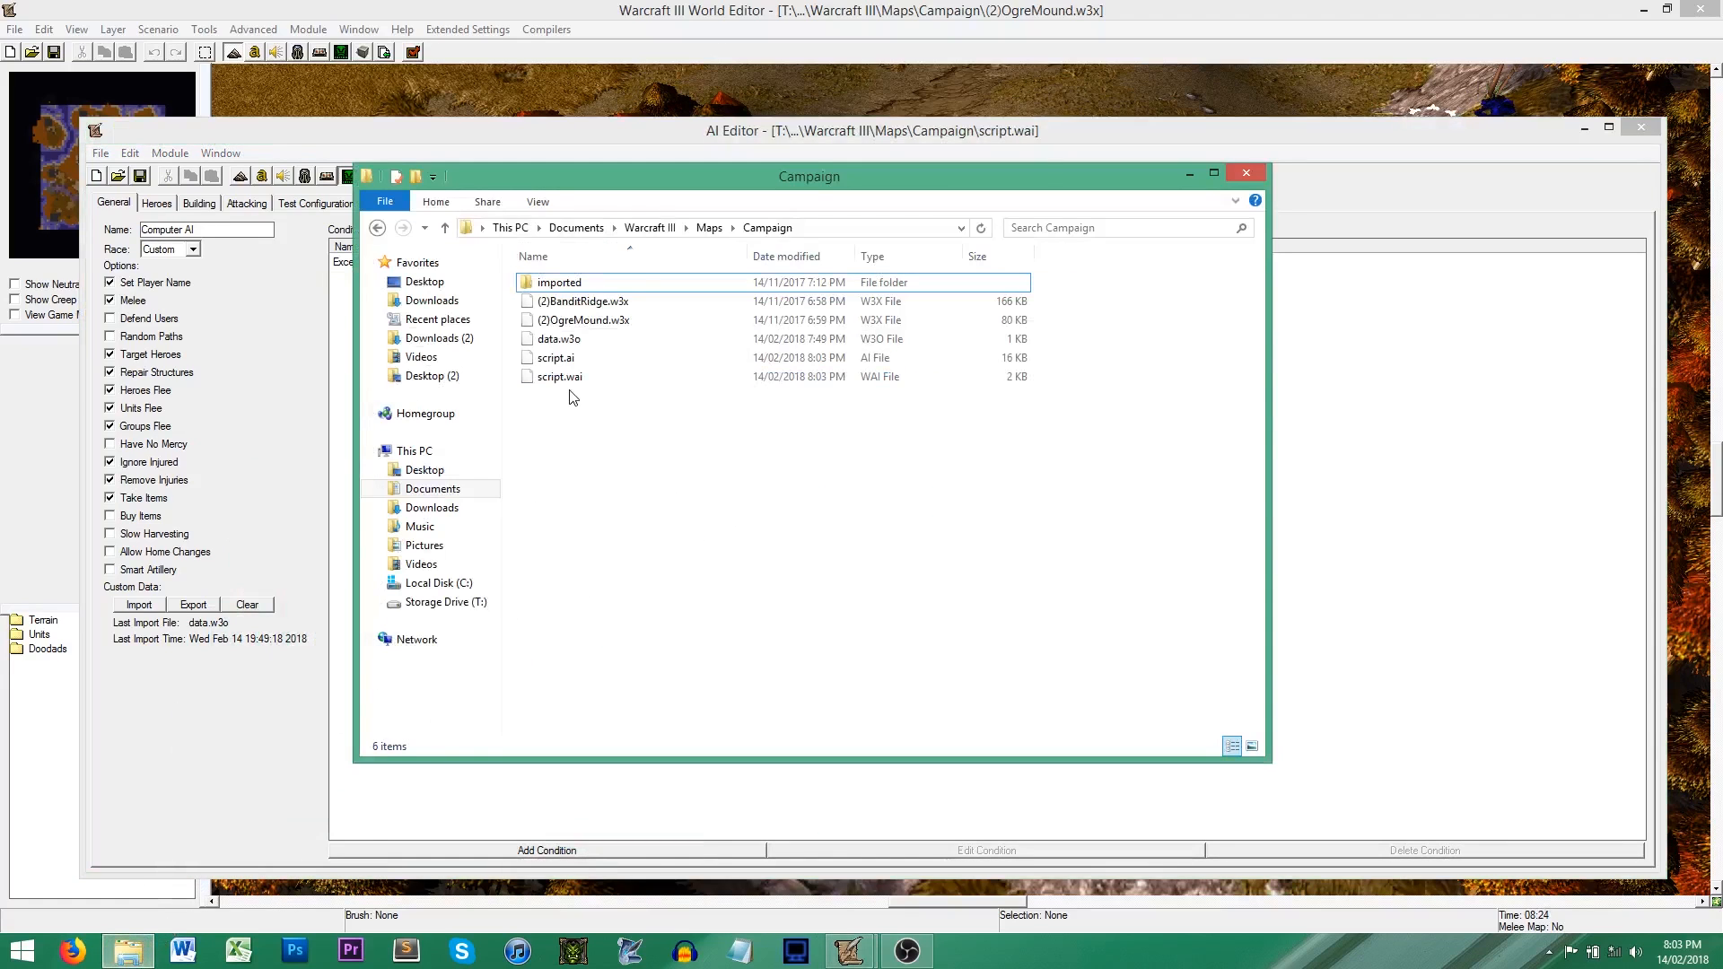
click(573, 382)
click(577, 380)
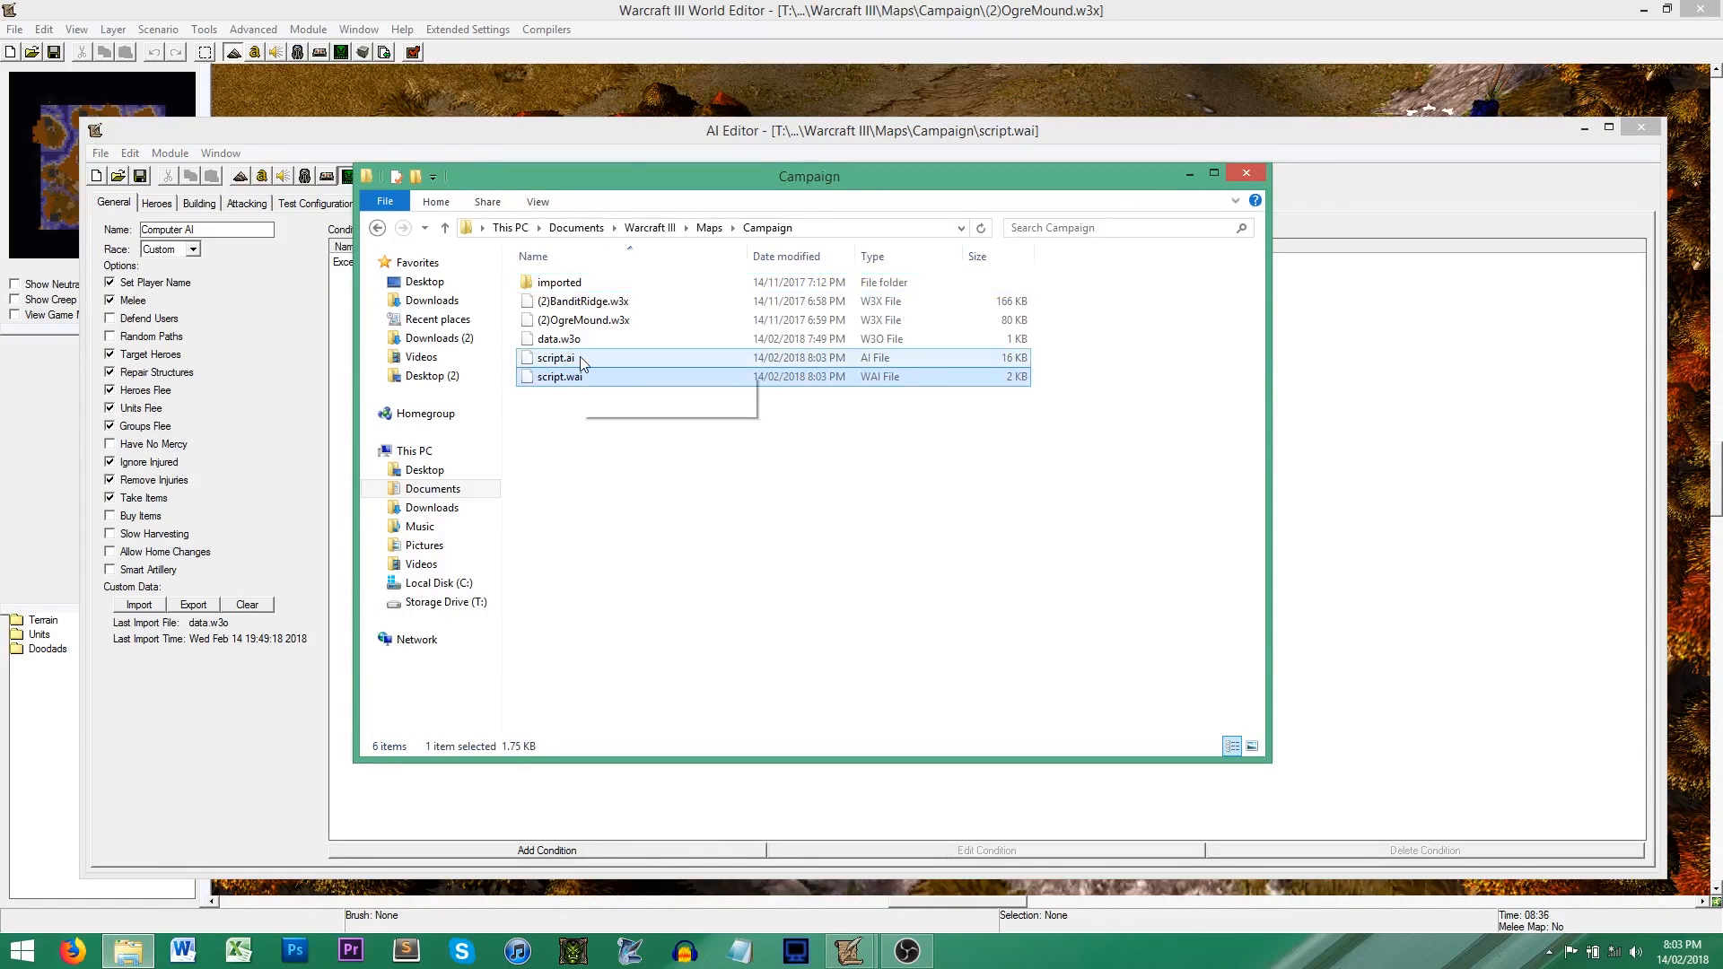
click(579, 358)
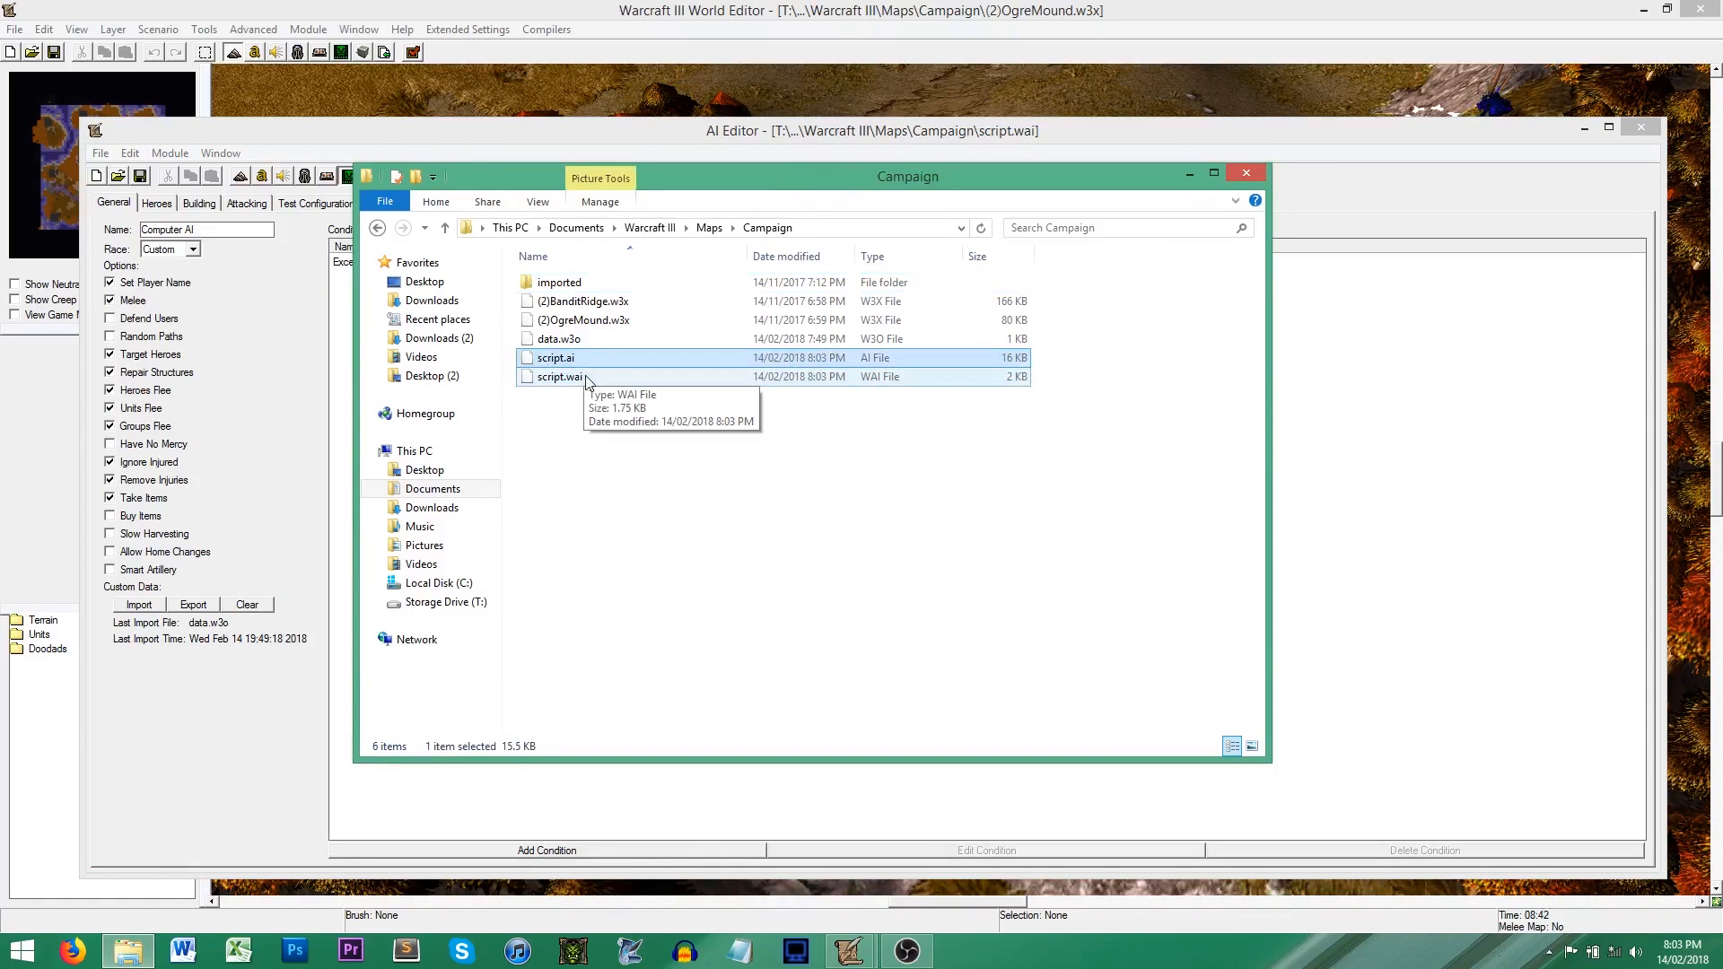
click(583, 378)
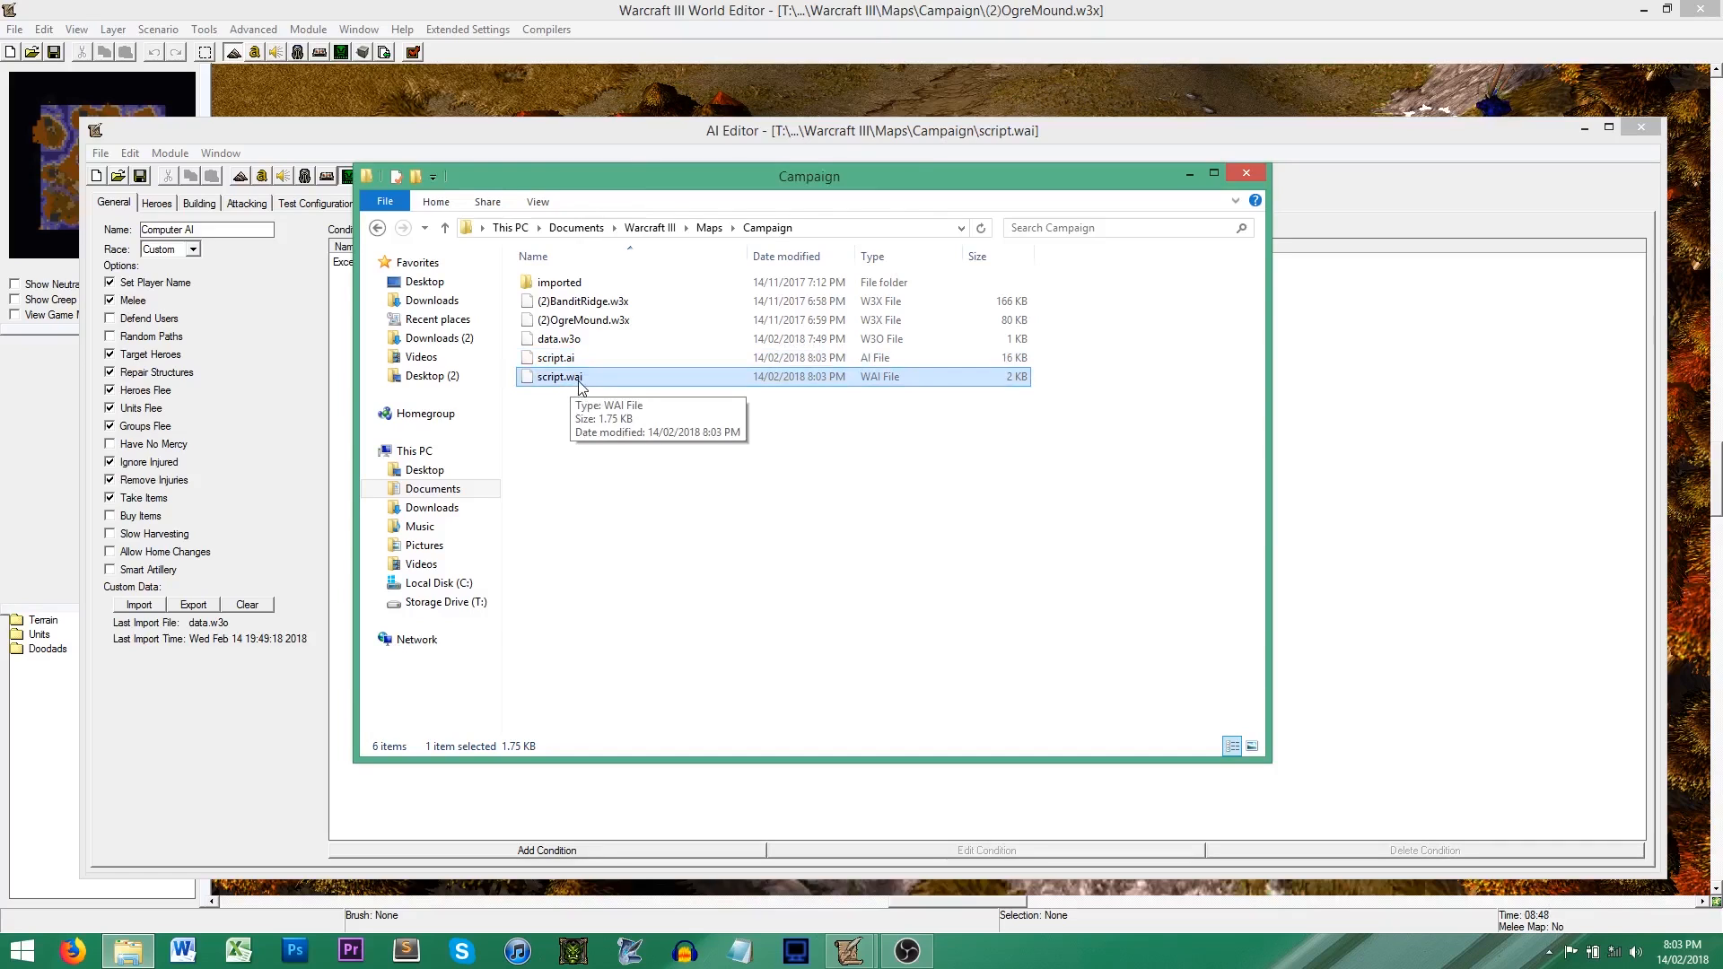
click(575, 361)
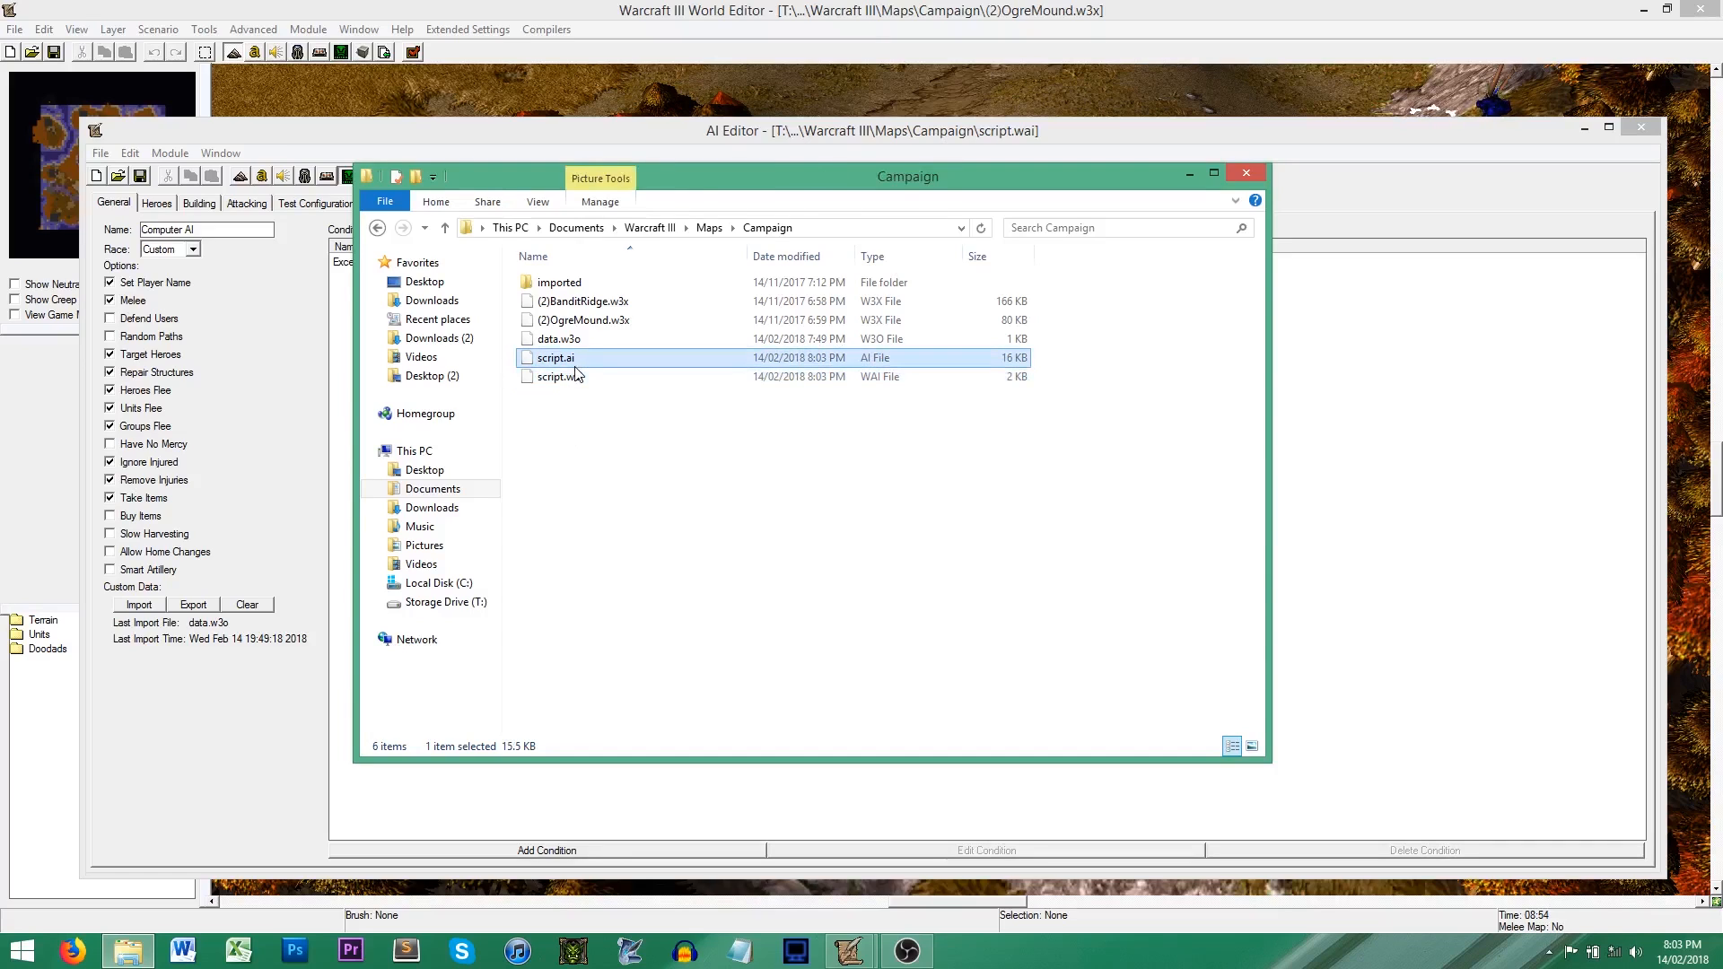
click(592, 433)
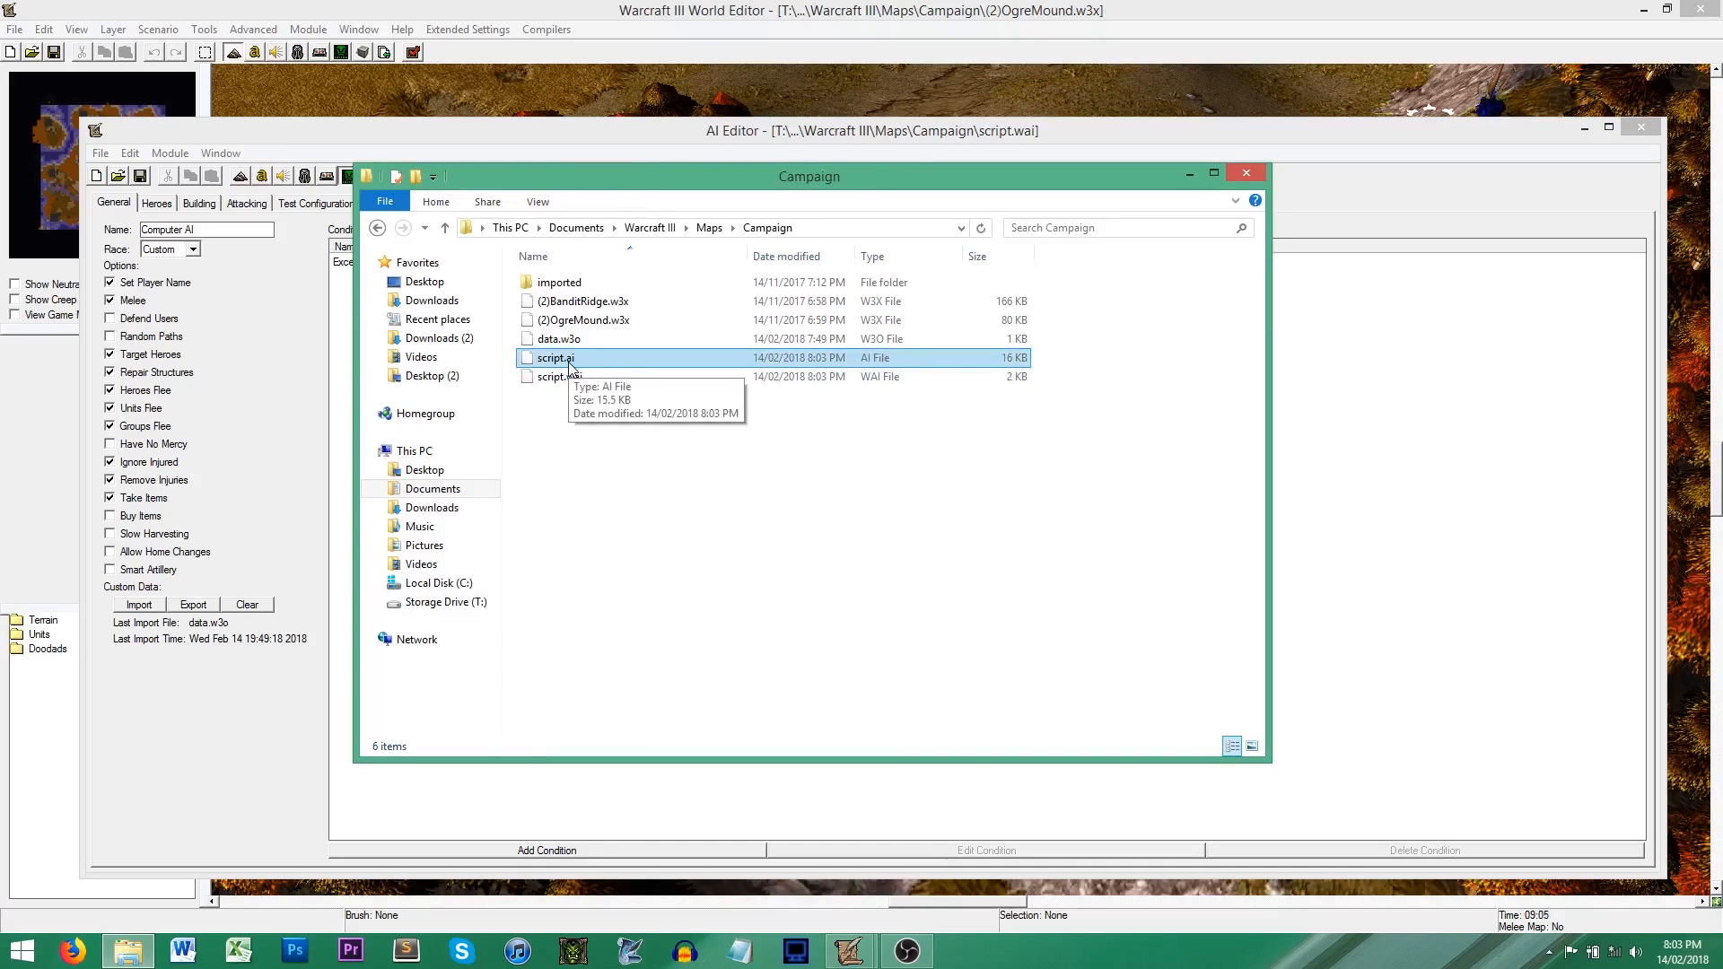
click(570, 366)
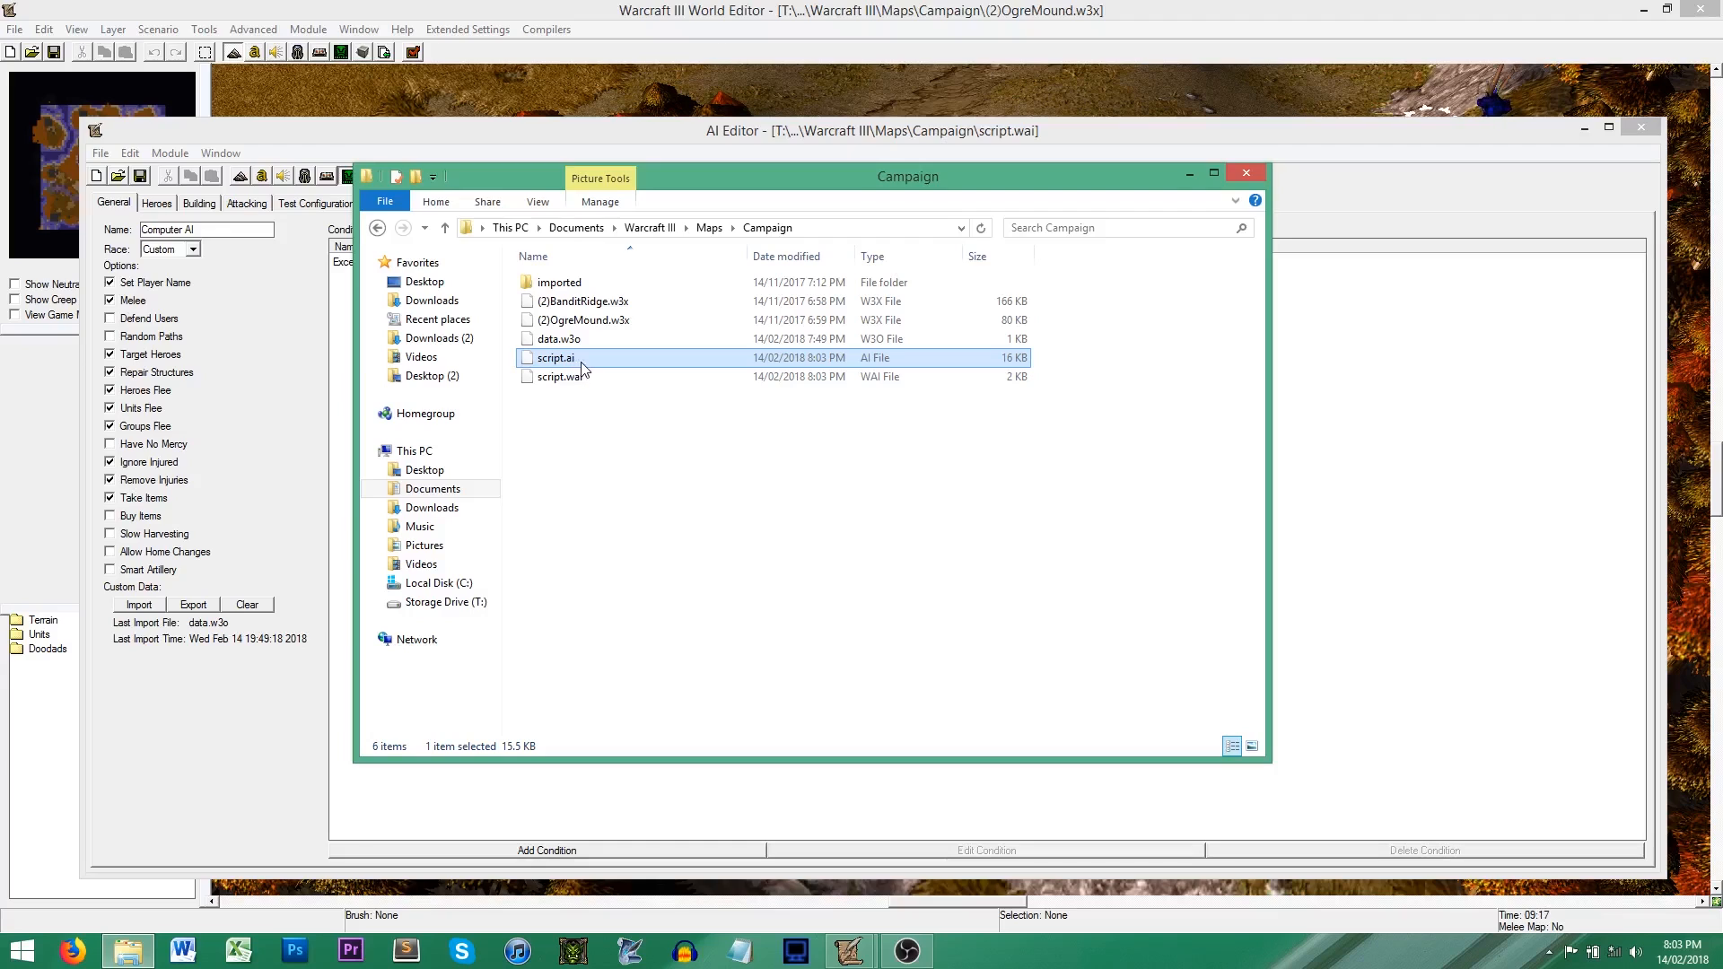
Step: Compare the AI Editor's save, export and add-to-map commands with the script.ai and script.wai files in File Explorer's Campaign folder
click(153, 135)
click(99, 154)
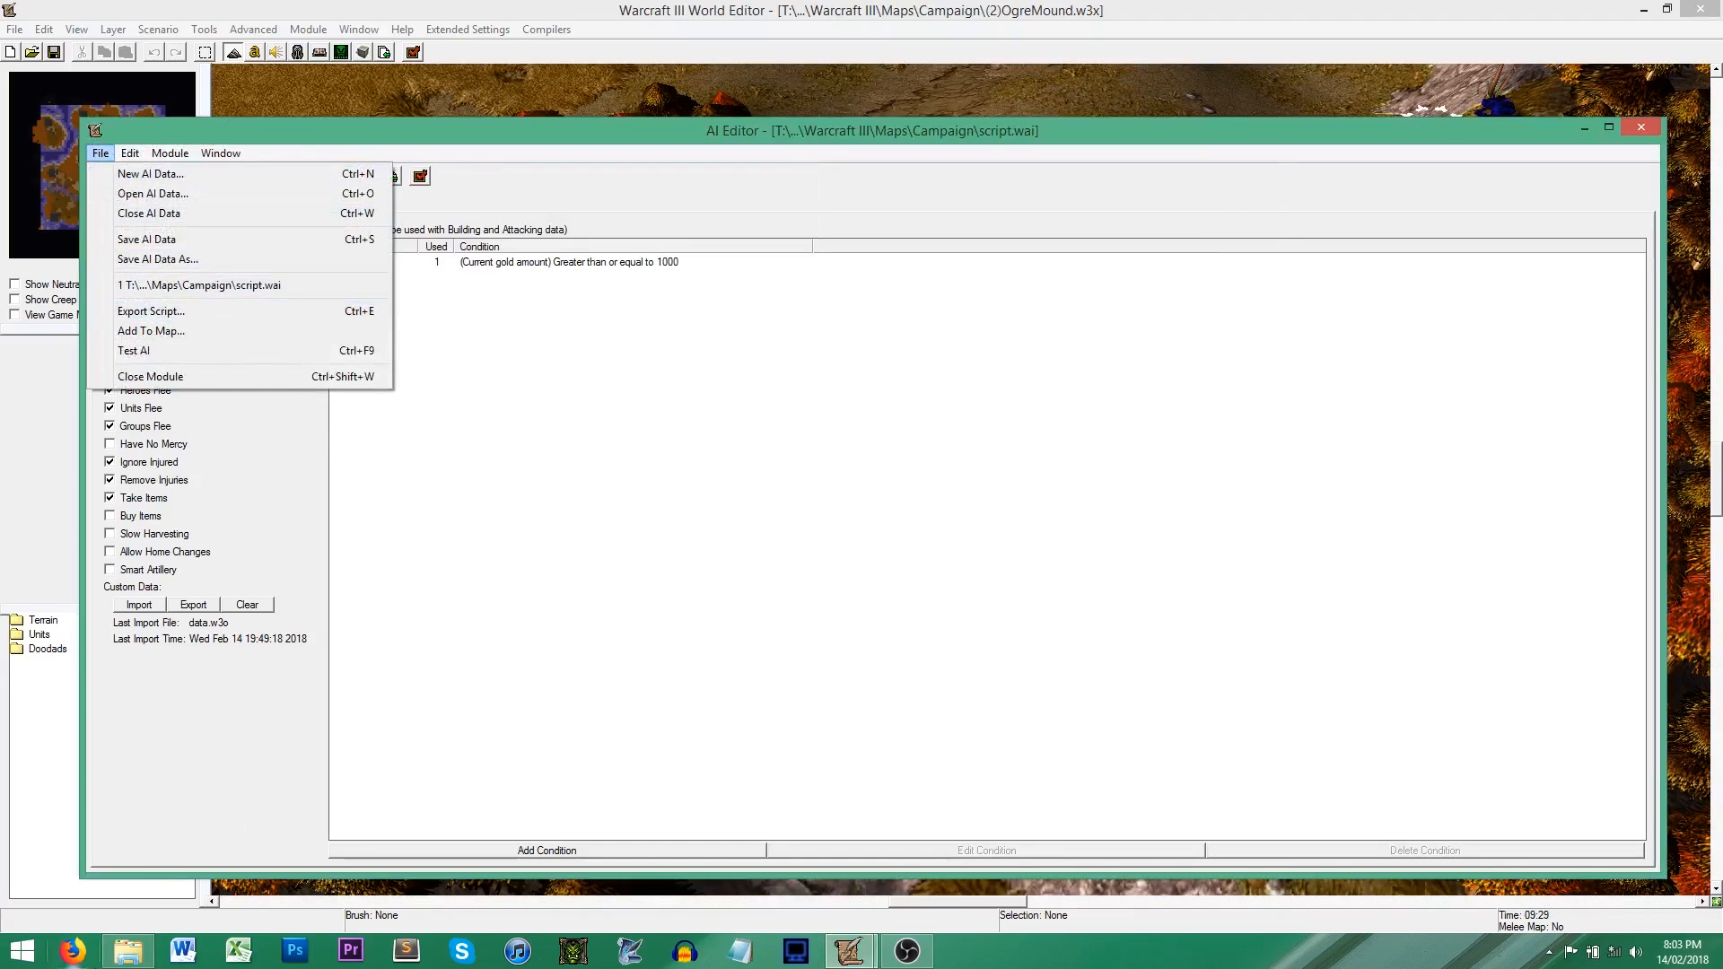
click(129, 951)
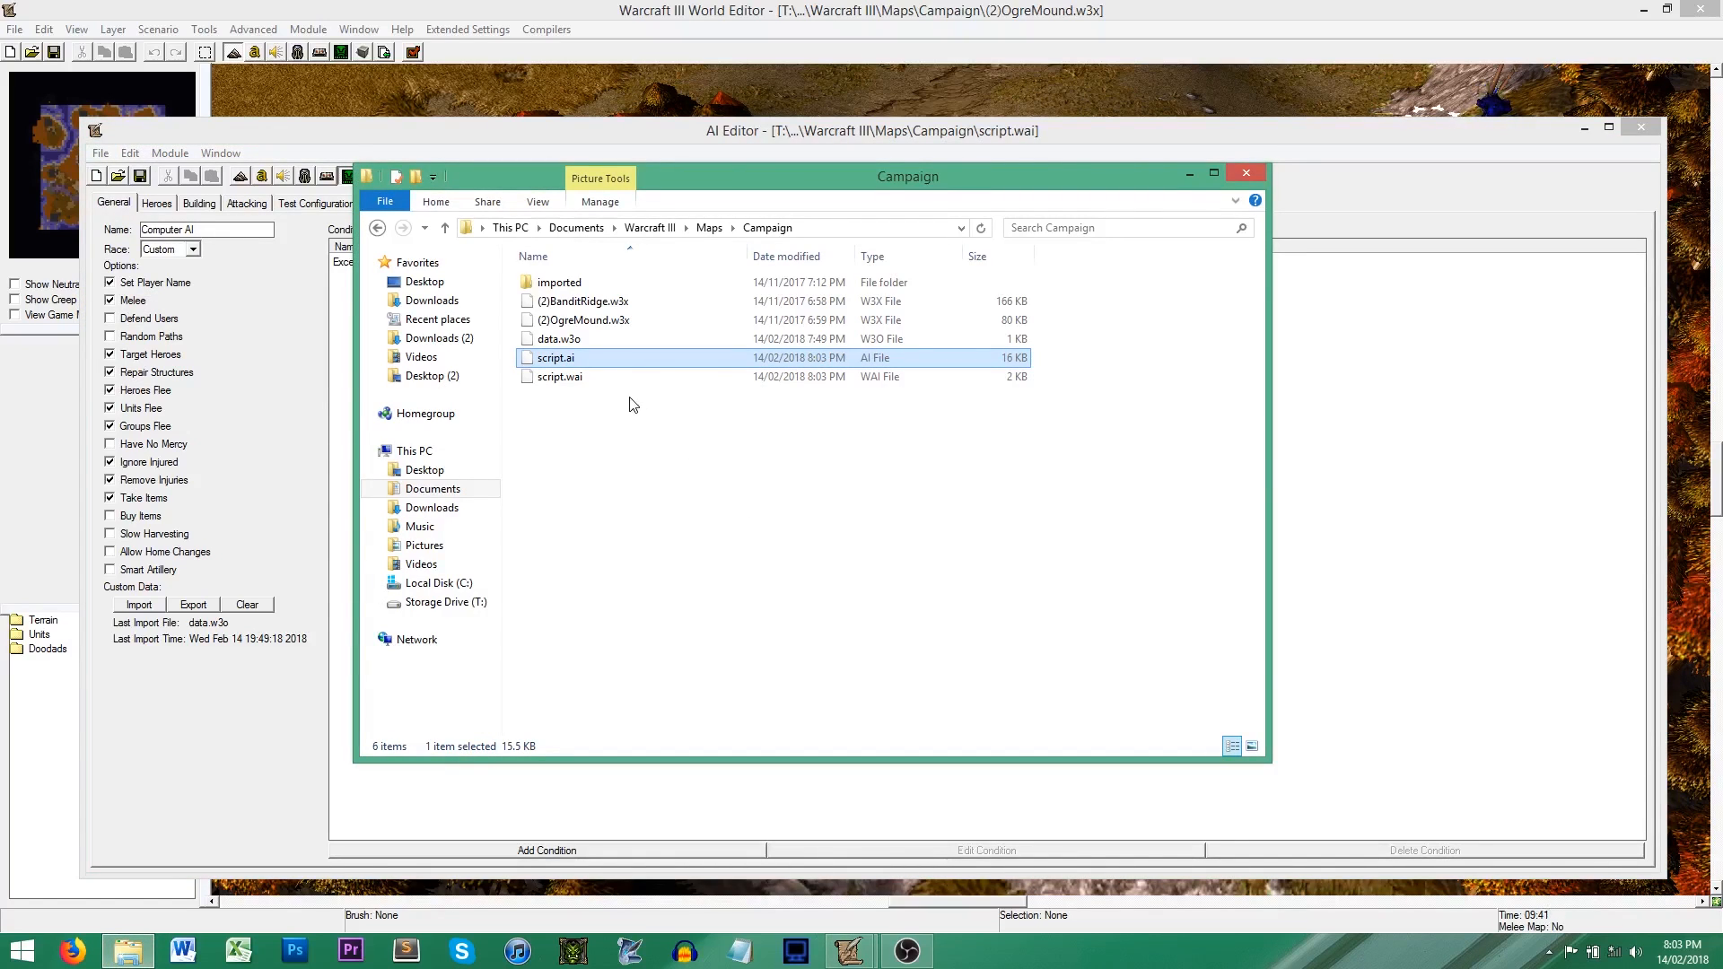
click(600, 380)
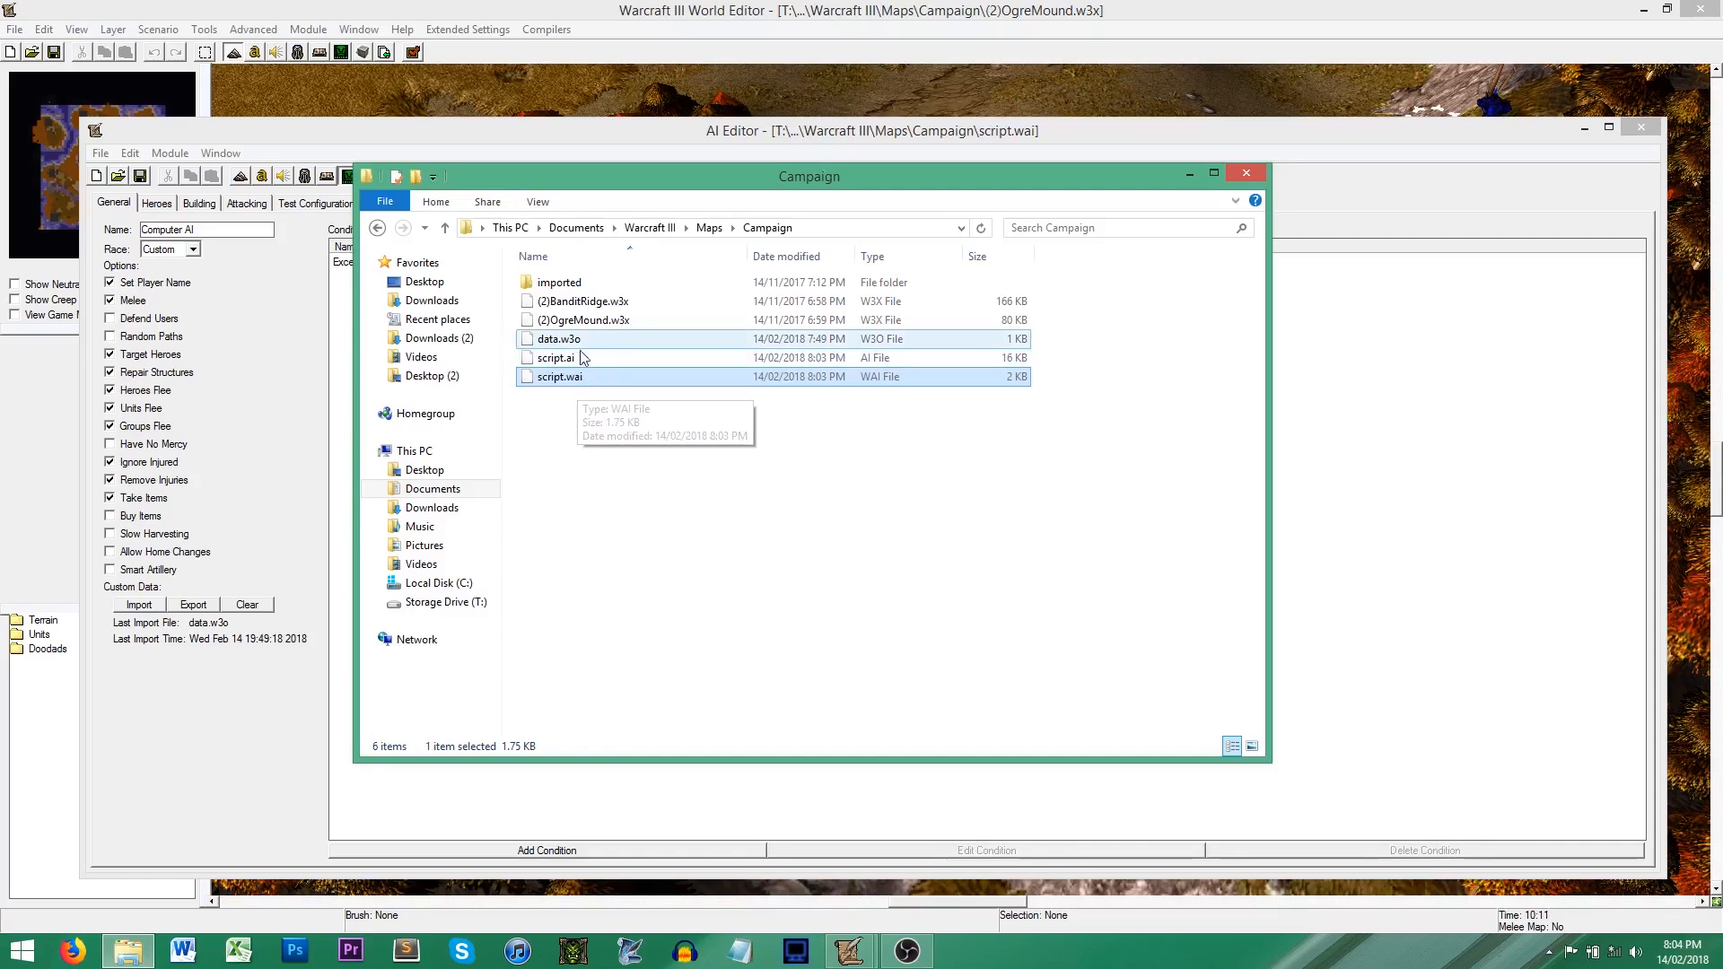
click(316, 321)
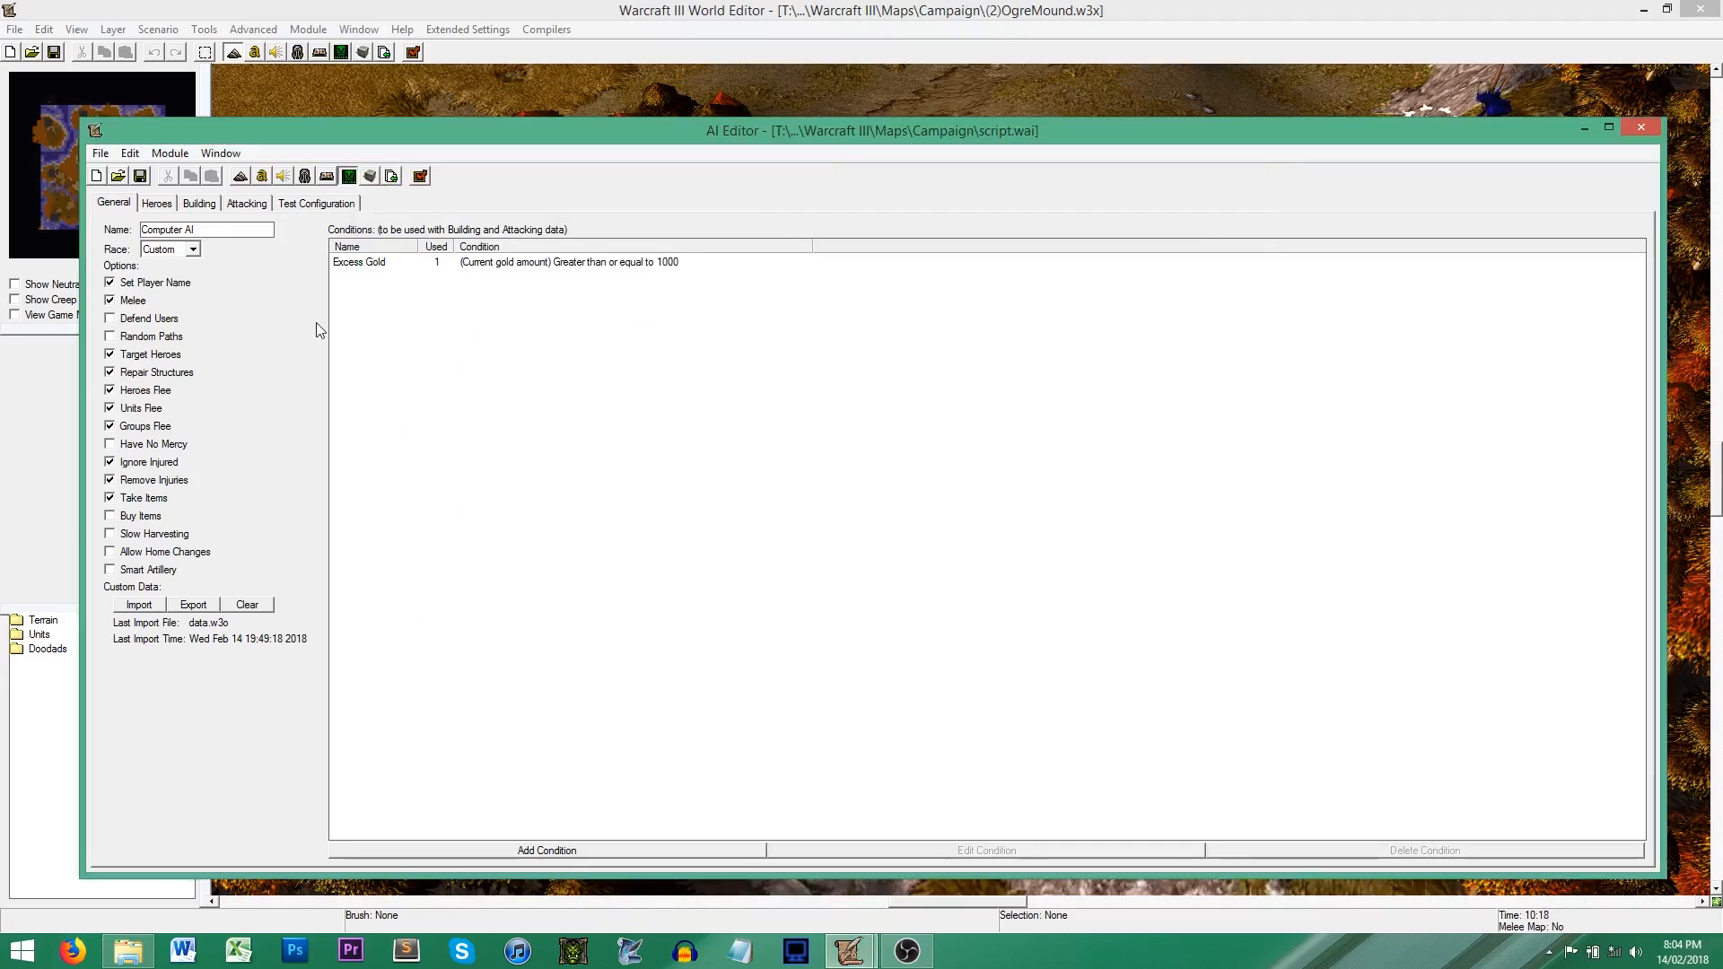
click(130, 949)
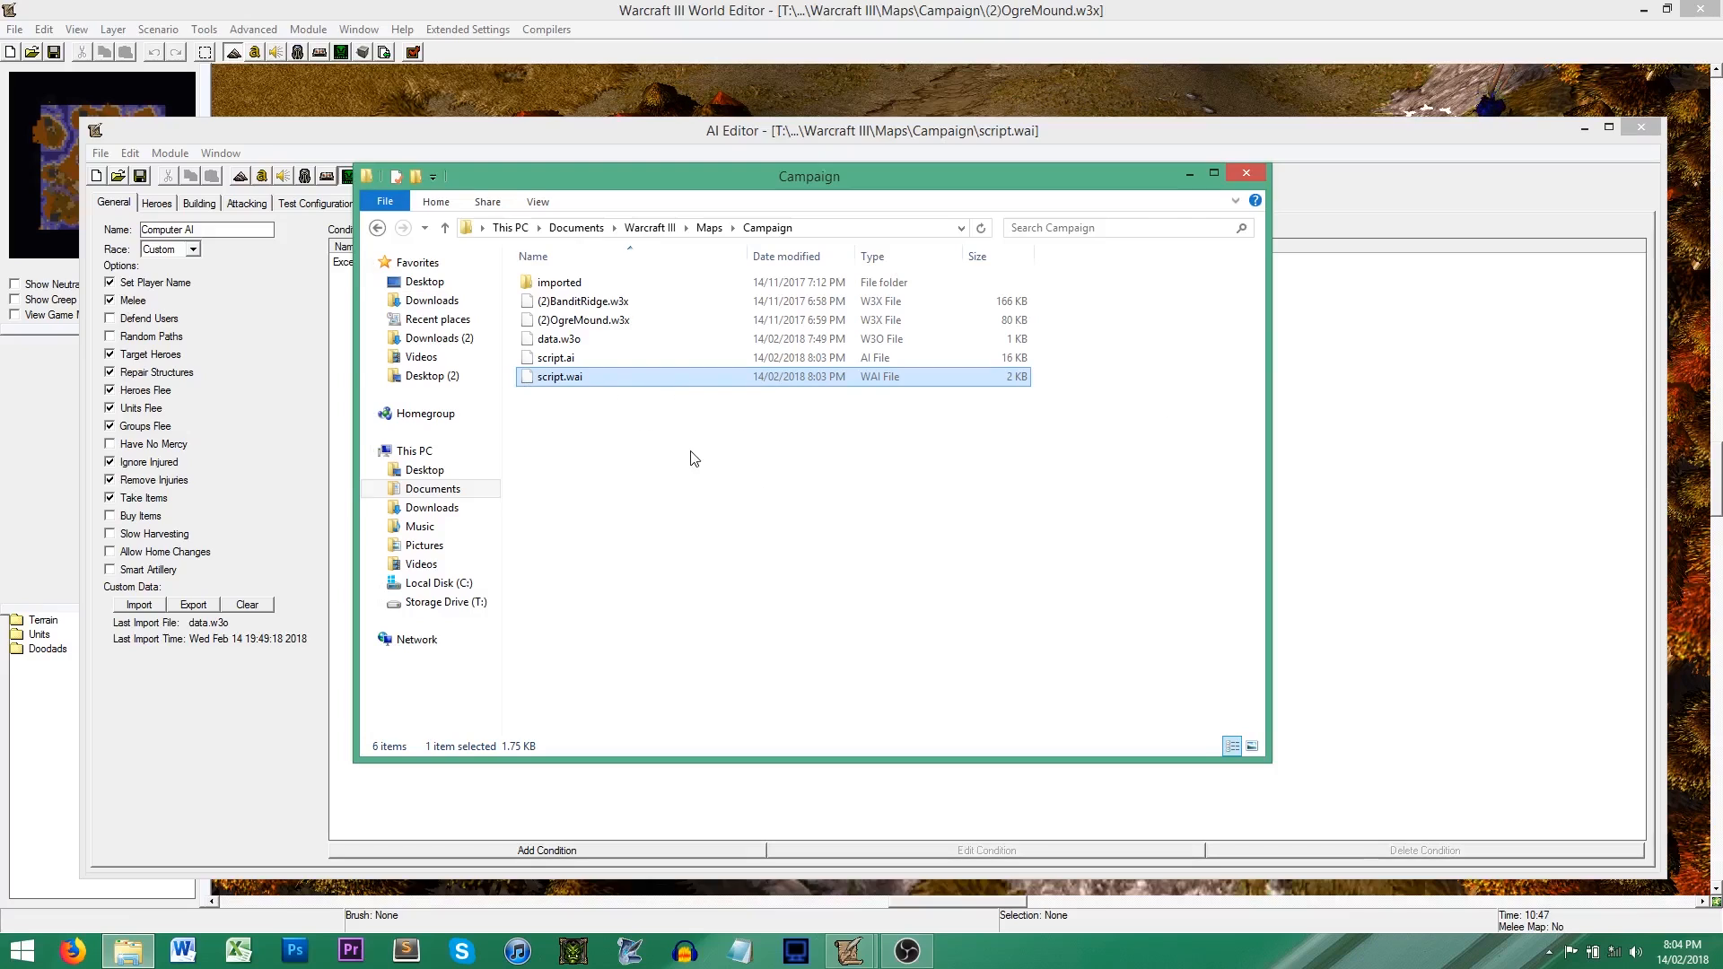
click(577, 360)
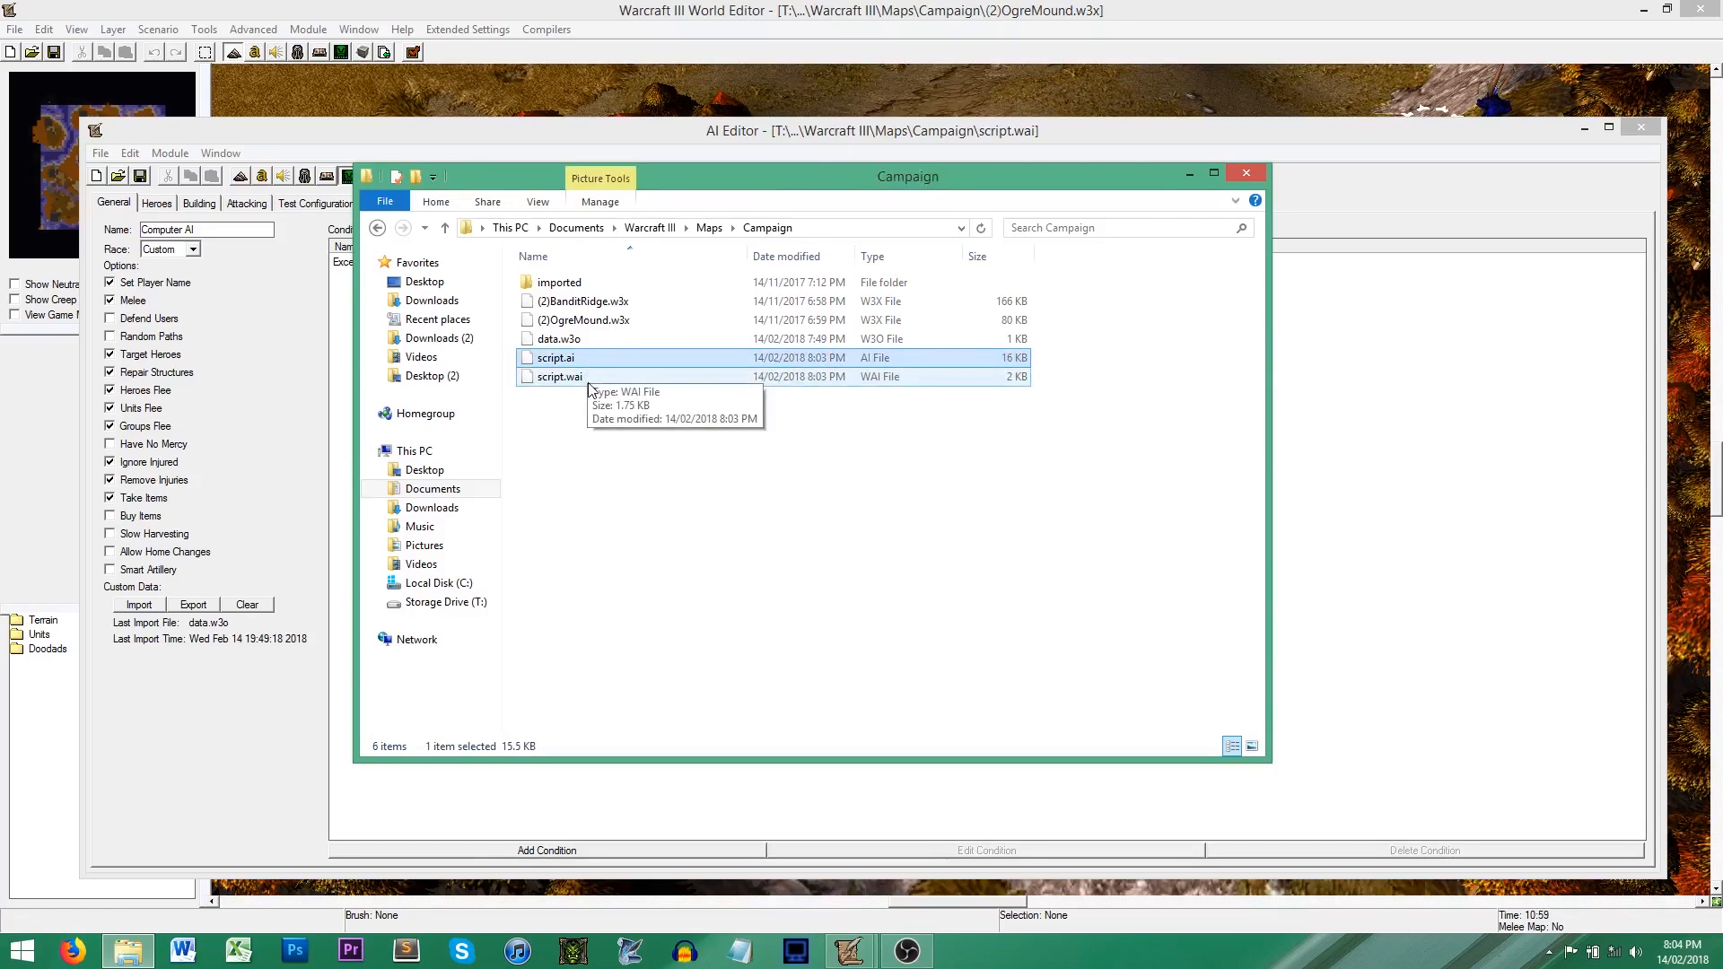
click(589, 384)
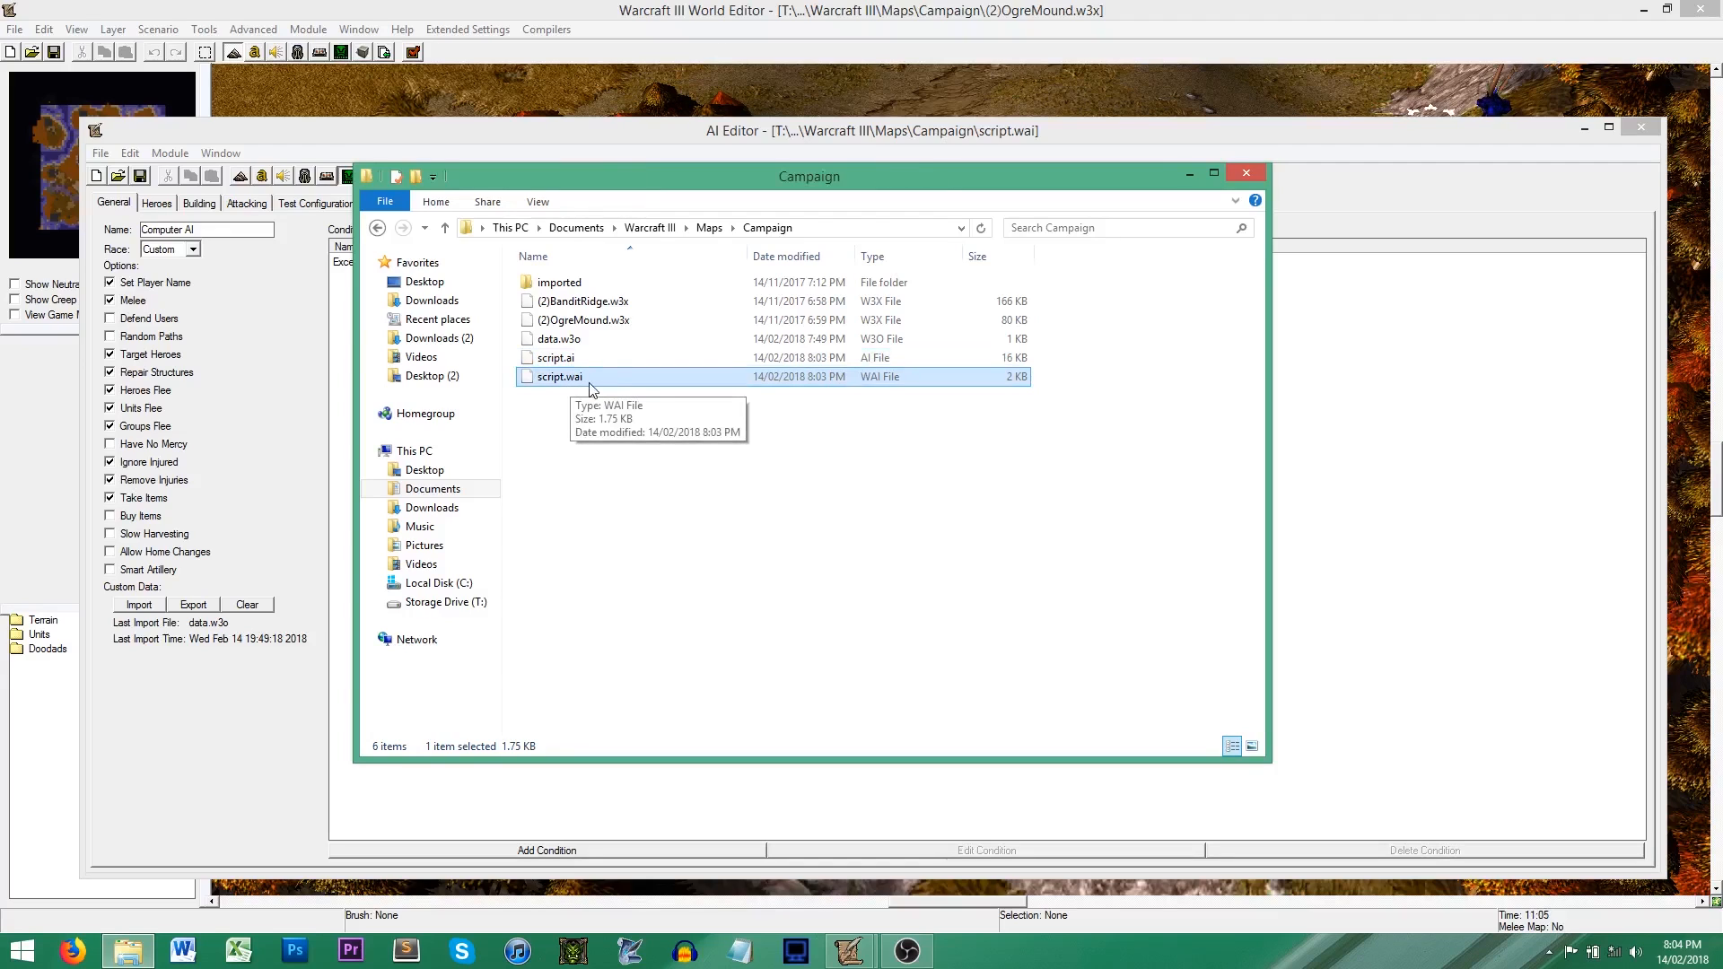
click(318, 357)
click(100, 155)
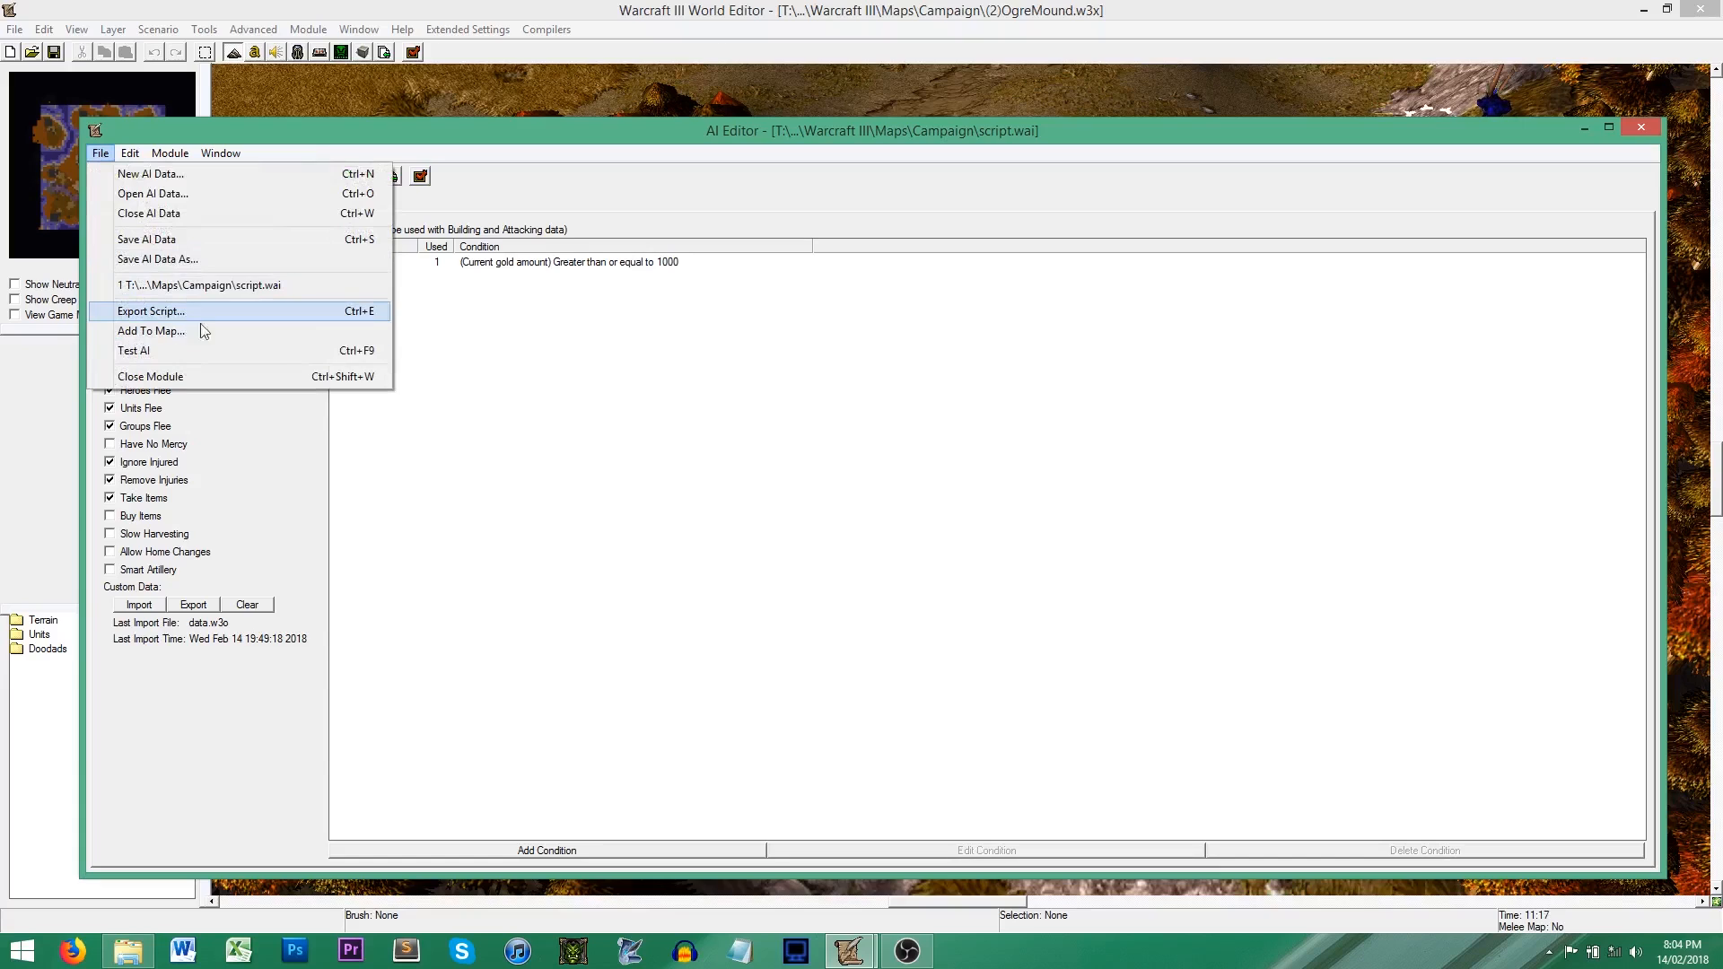
click(533, 473)
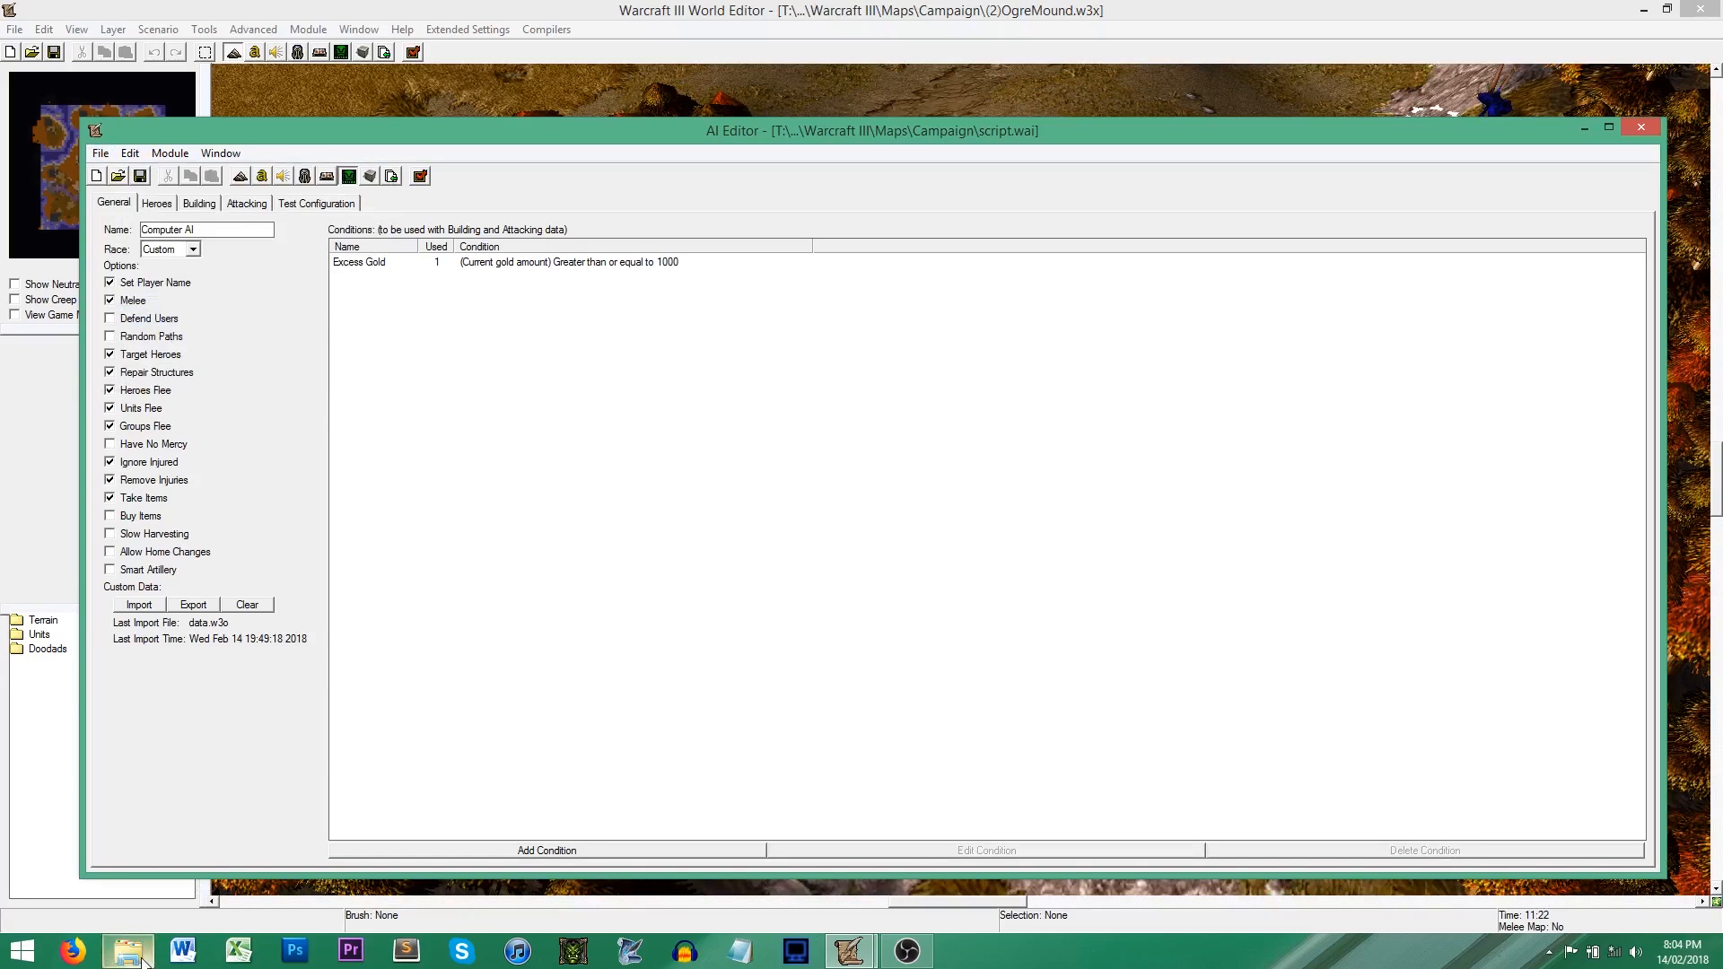
Step: Import script.ai from Documents\Warcraft III\Maps\Campaign into the OgreMound map using the World Editor's Import Manager
click(423, 95)
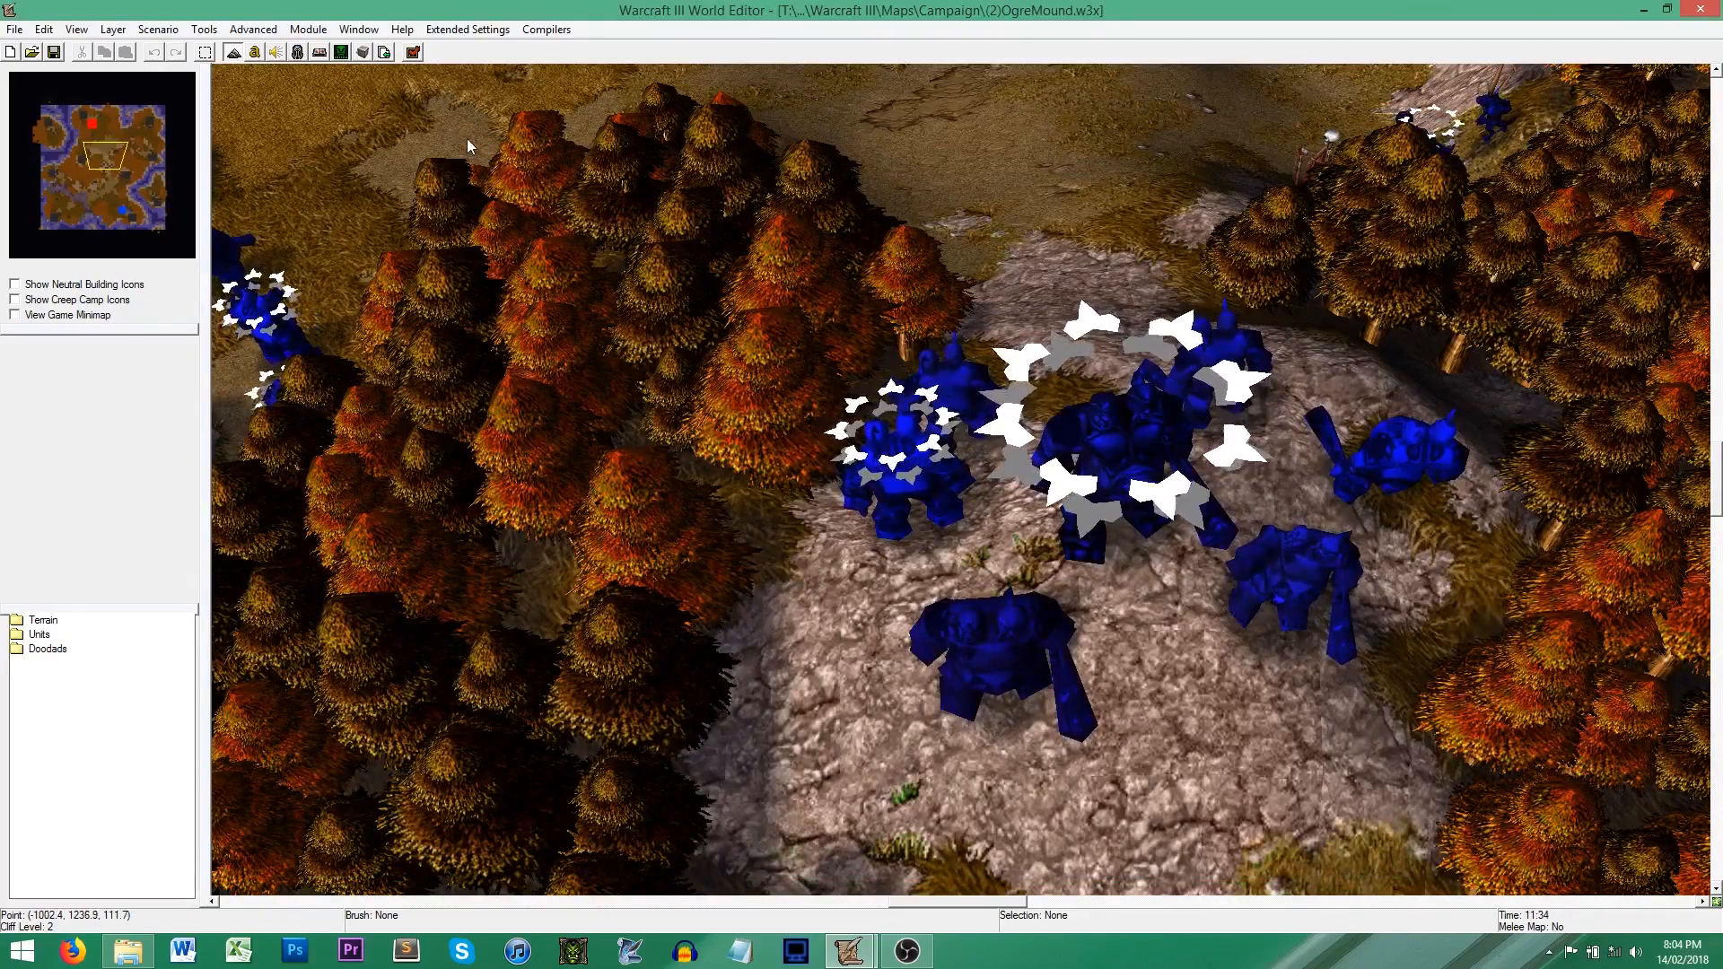
click(384, 52)
right_click(366, 392)
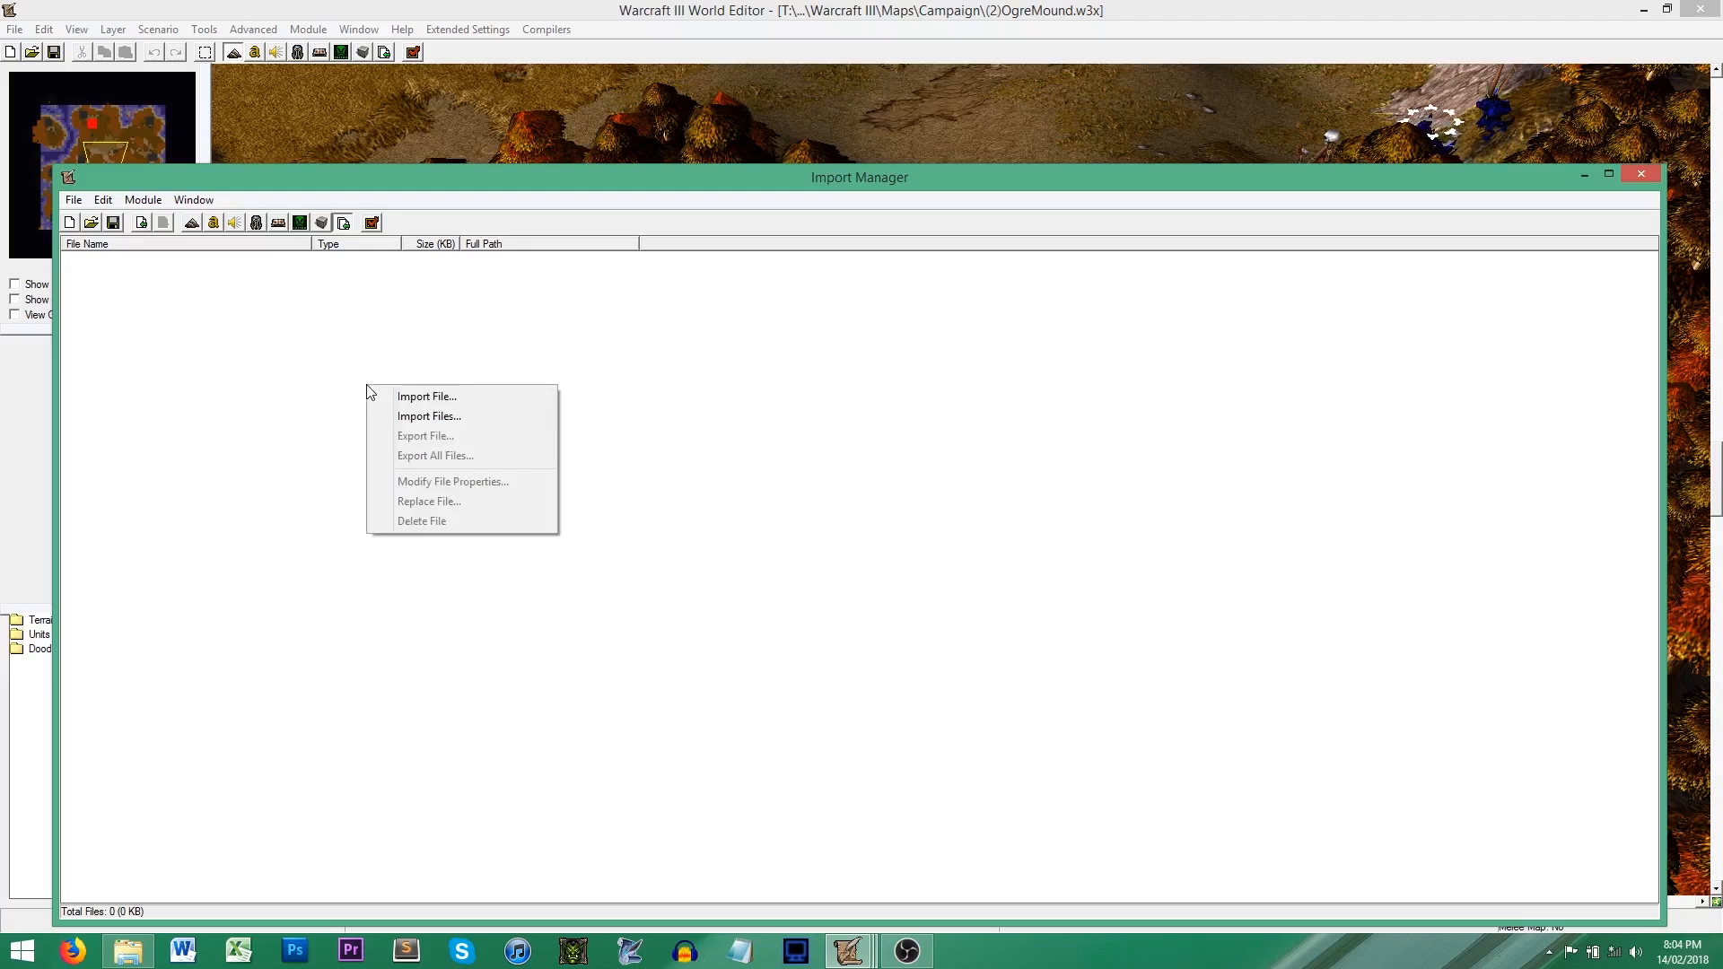
click(438, 410)
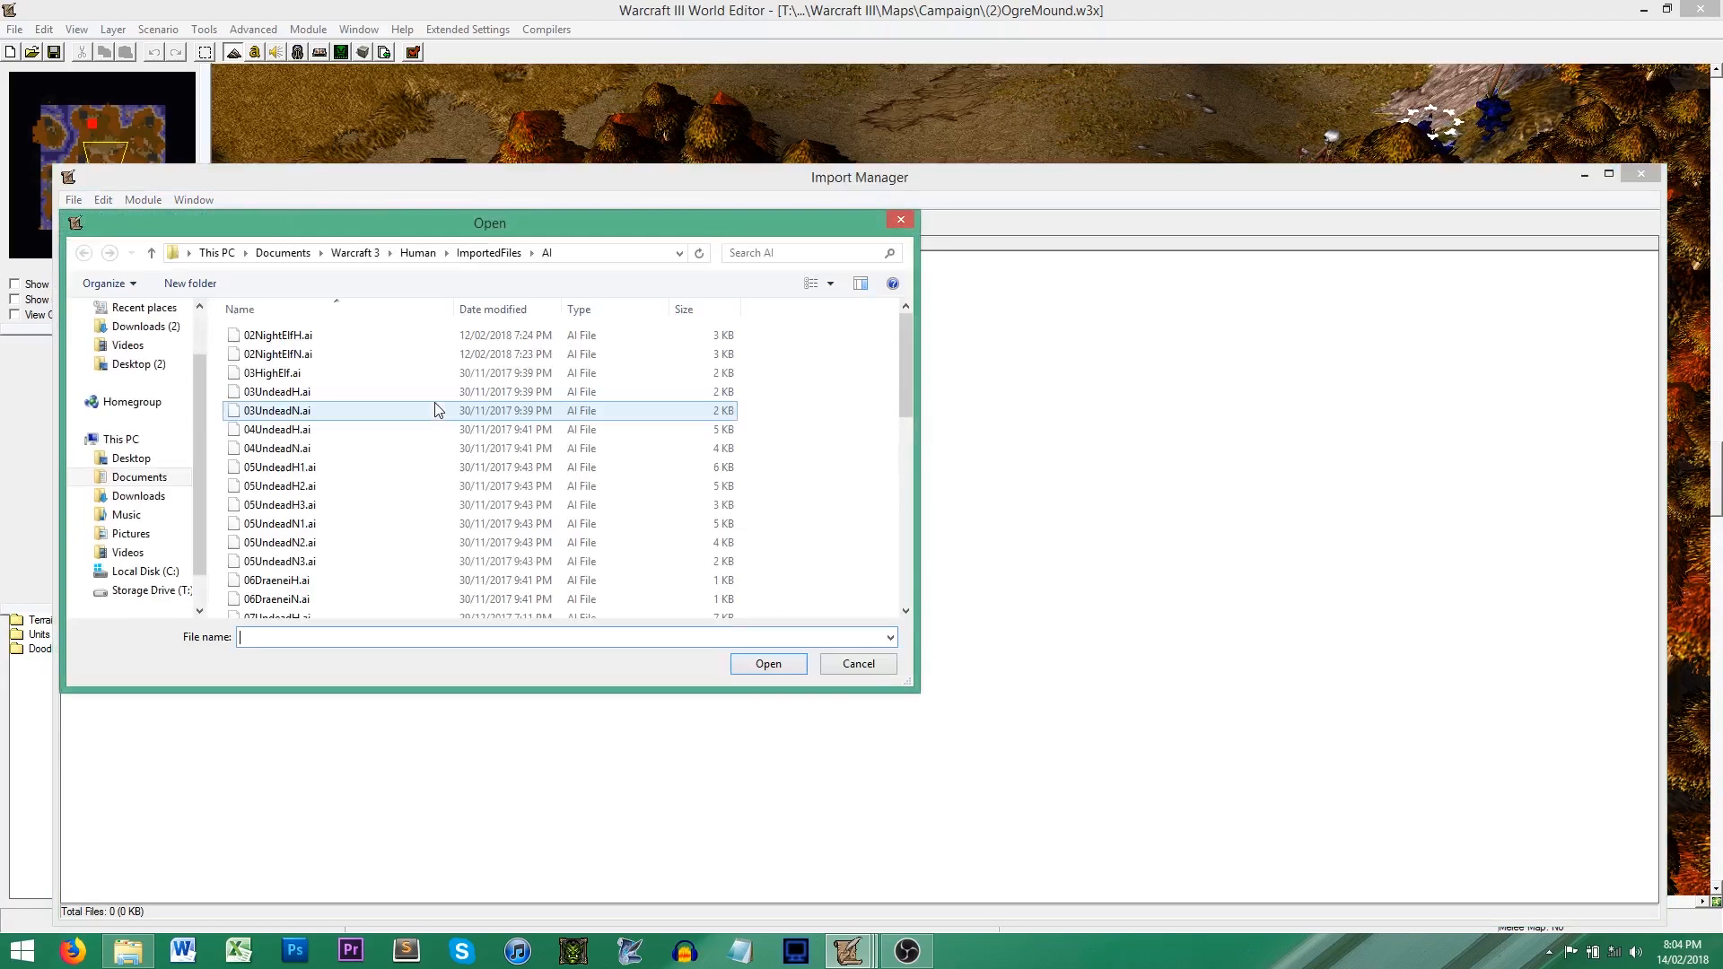
click(355, 252)
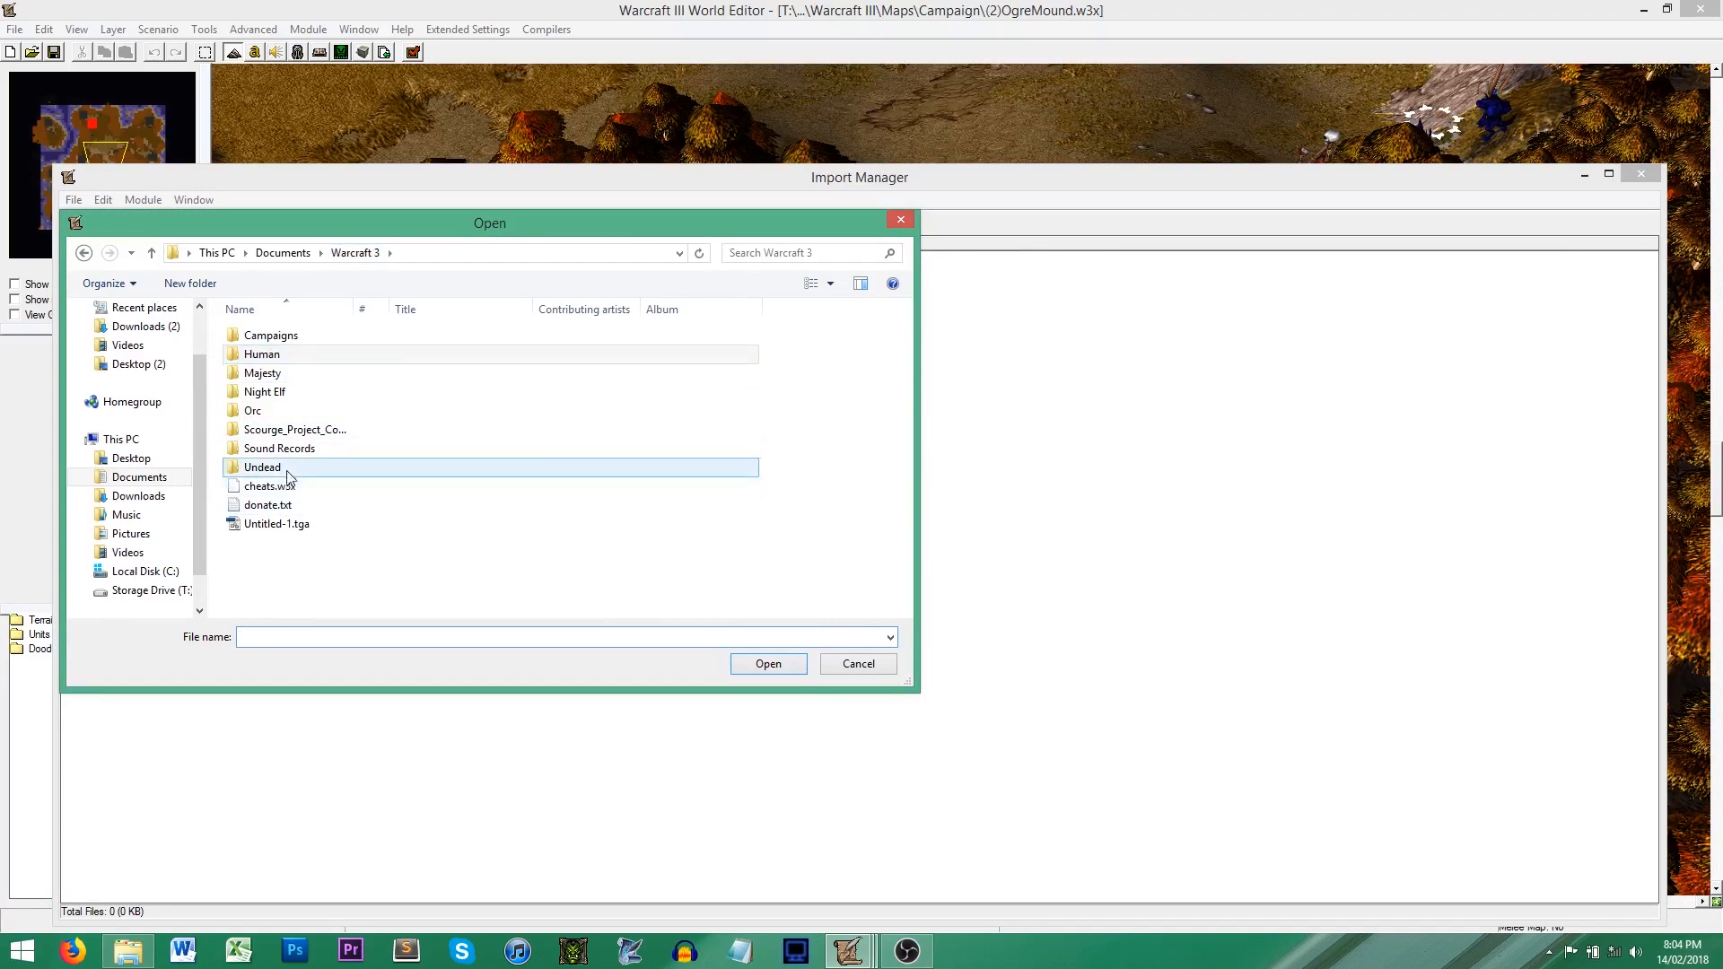
click(282, 252)
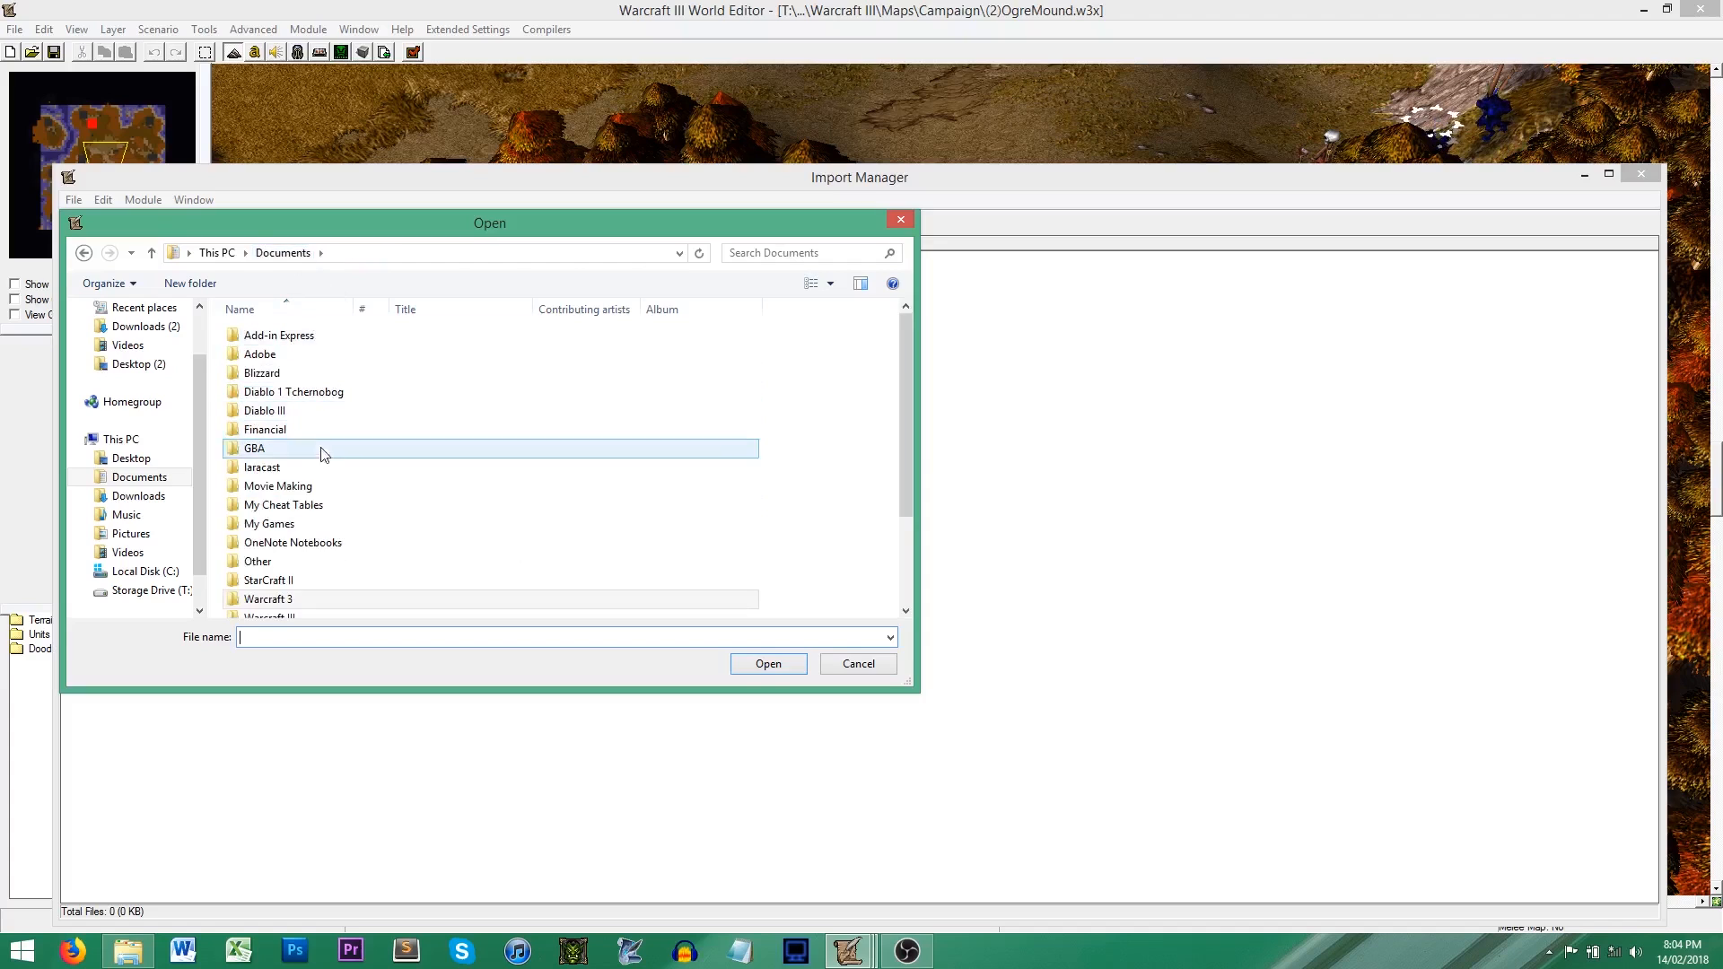
double_click(298, 618)
double_click(268, 443)
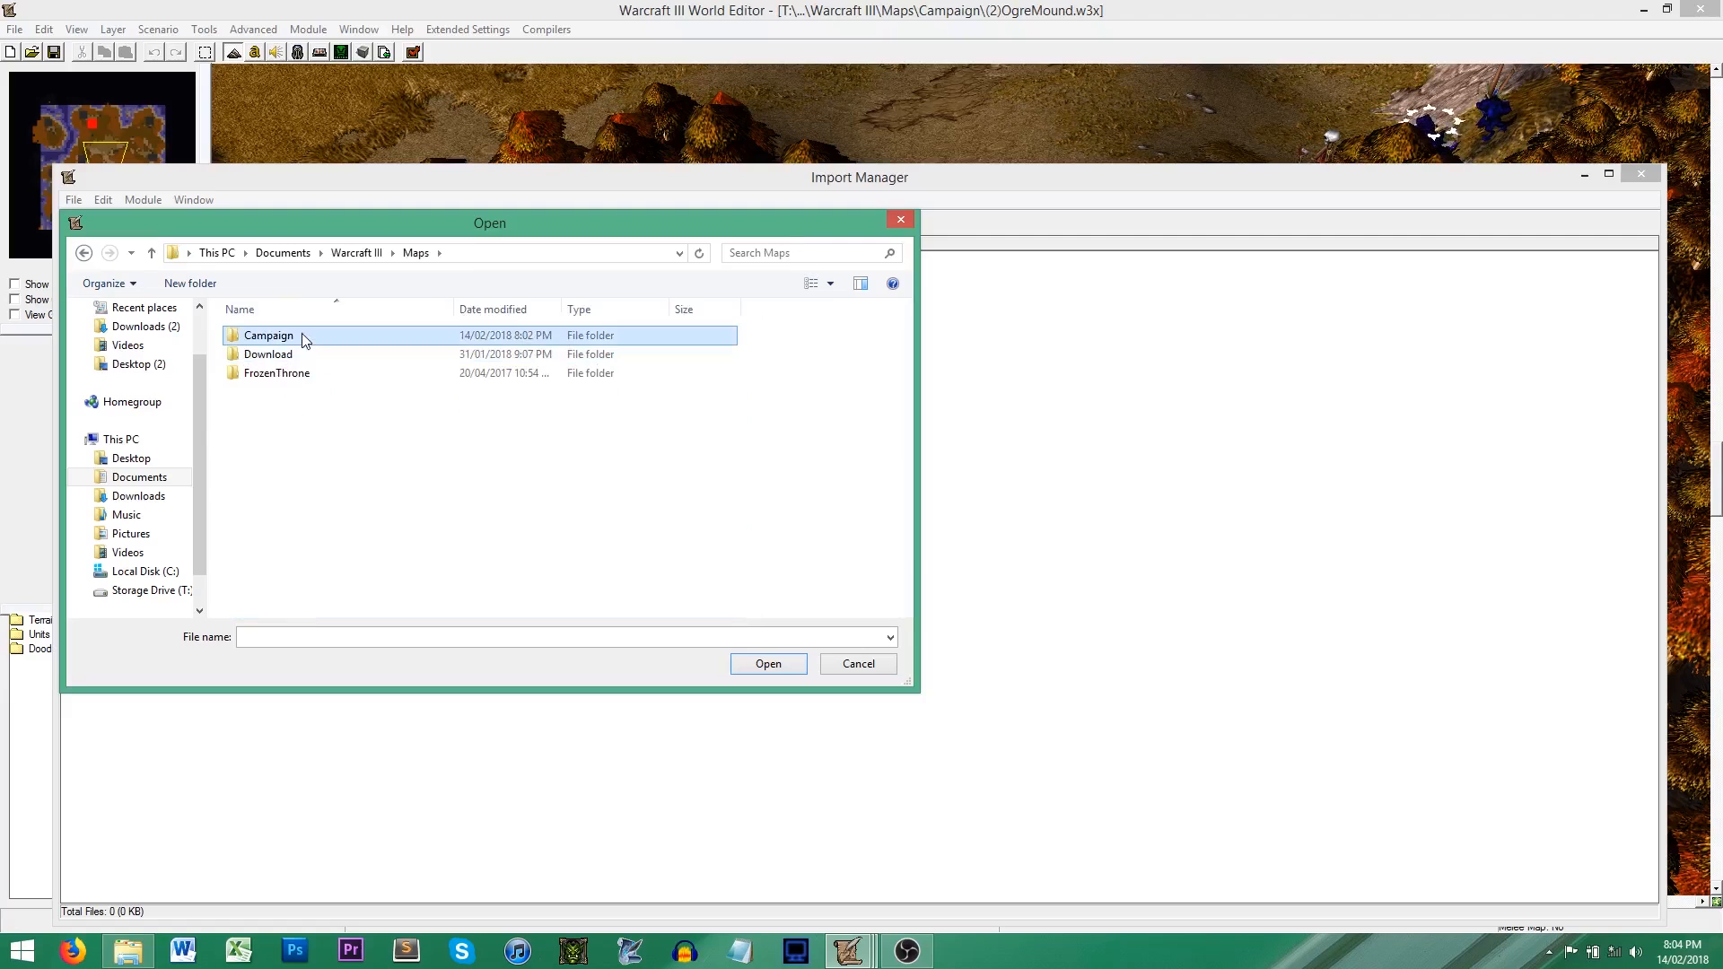
double_click(301, 334)
click(286, 414)
double_click(285, 414)
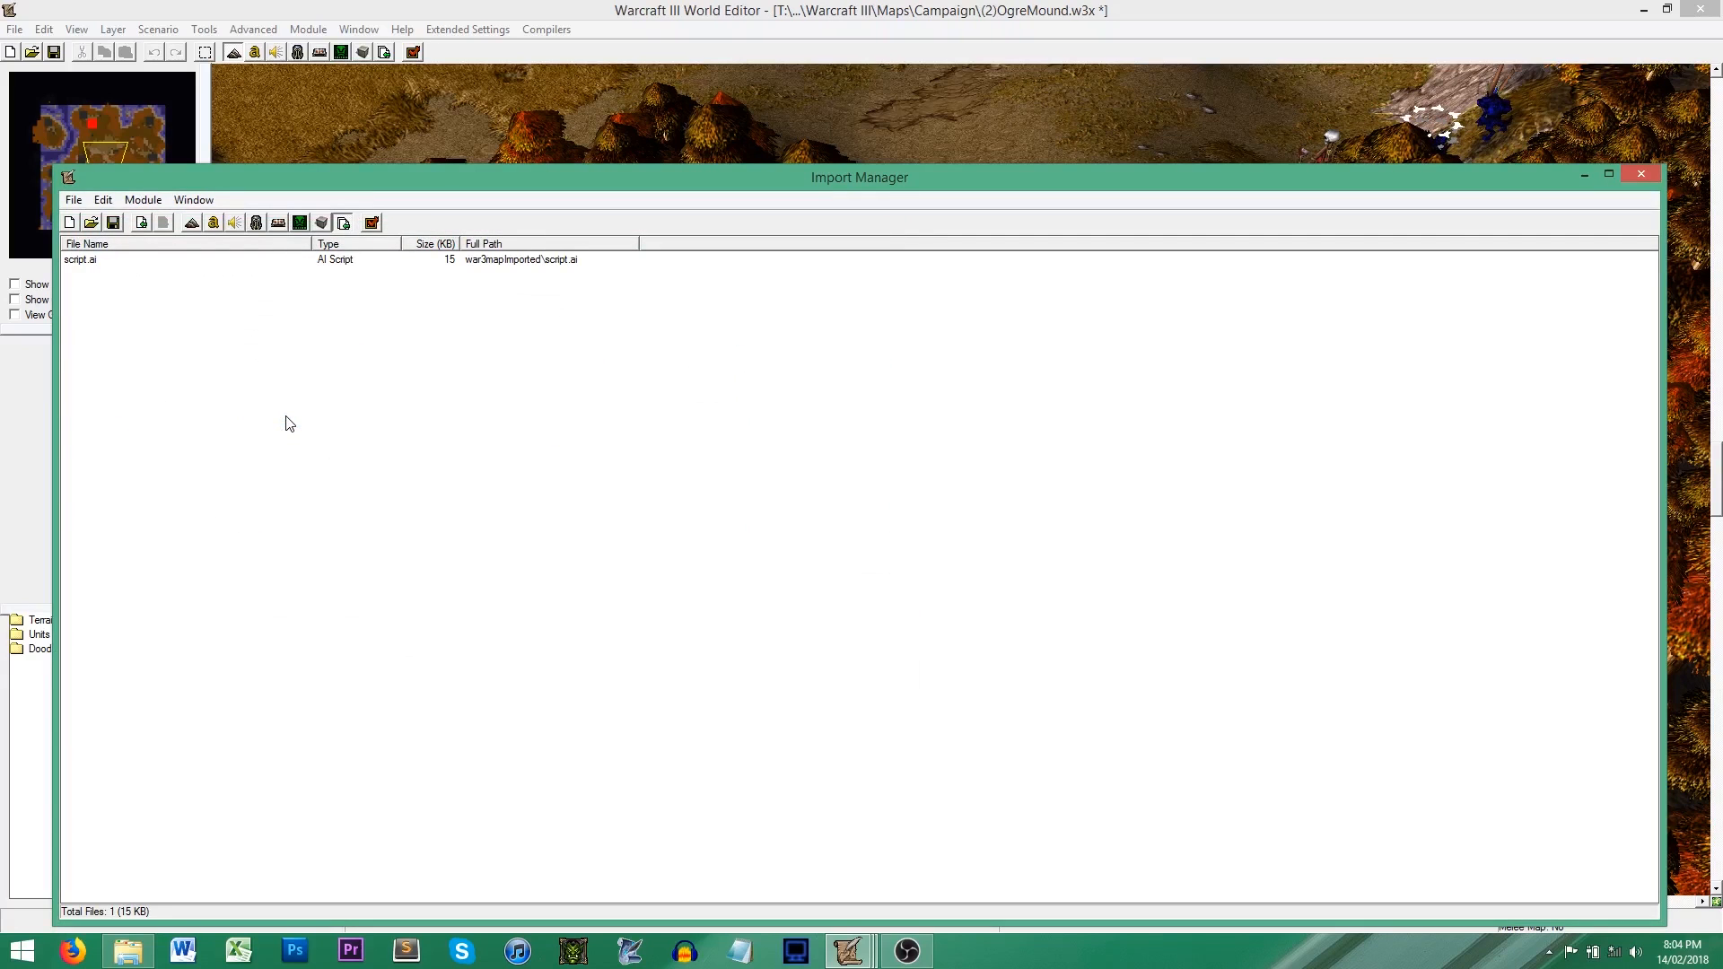
Step: Give the imported AI script the custom path script.ai without the war3mapImported prefix, and close the Import Manager
double_click(536, 260)
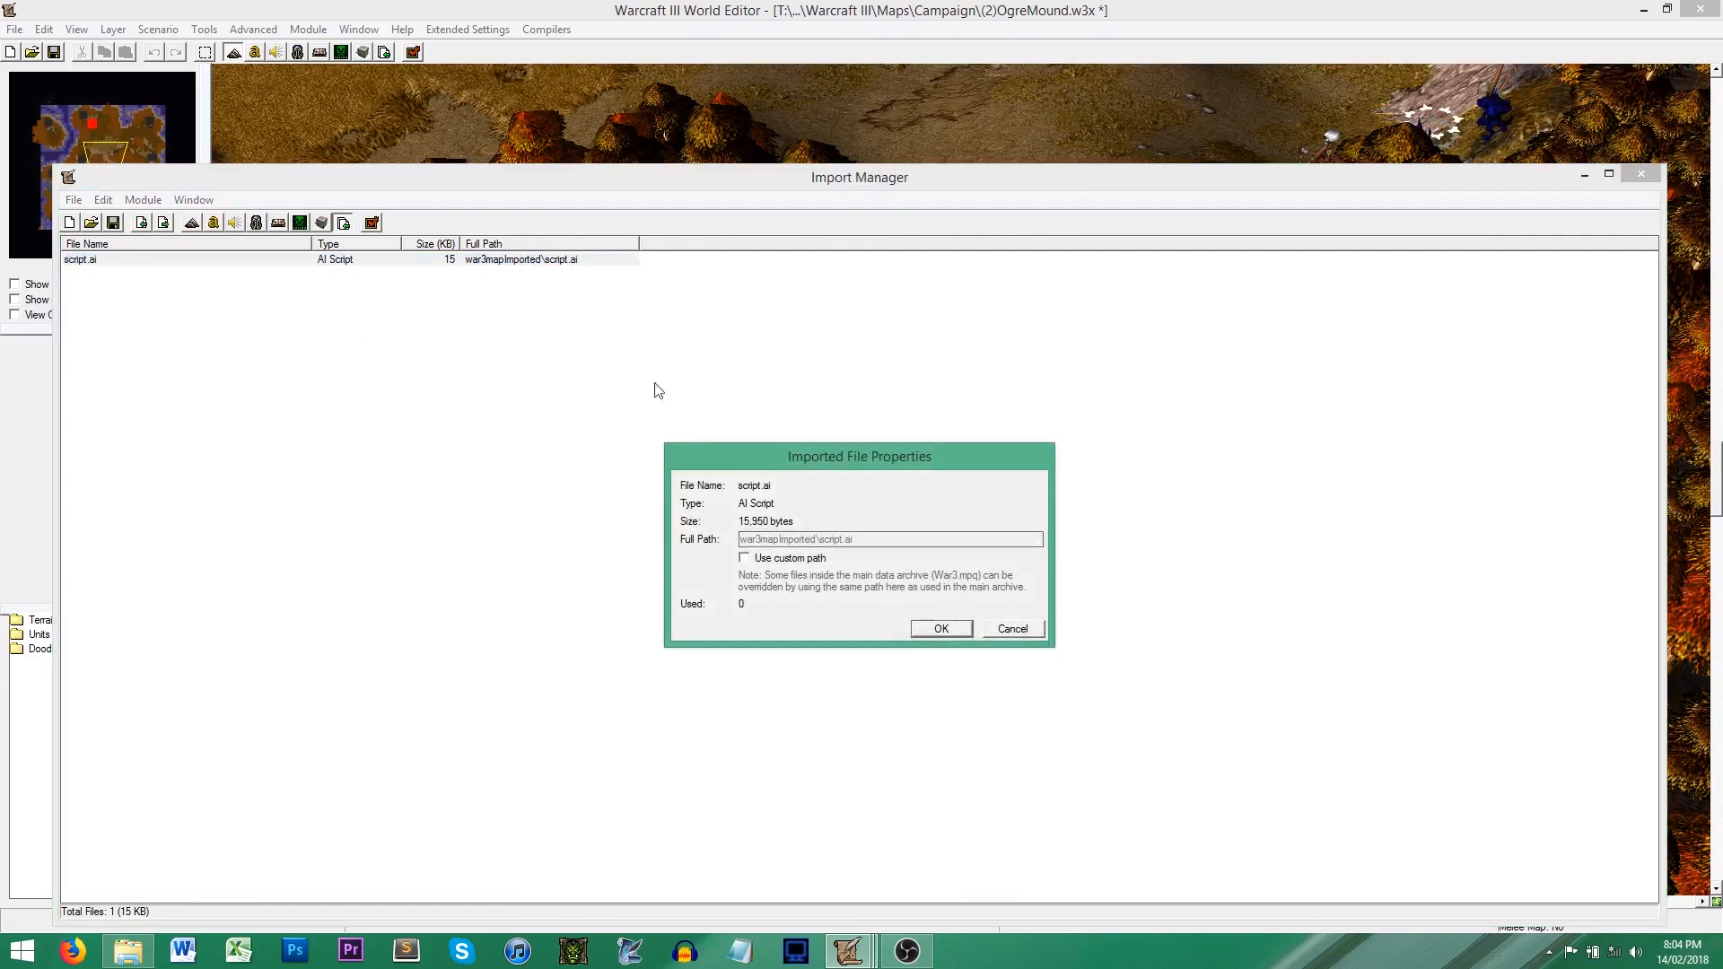
drag(818, 539, 561, 512)
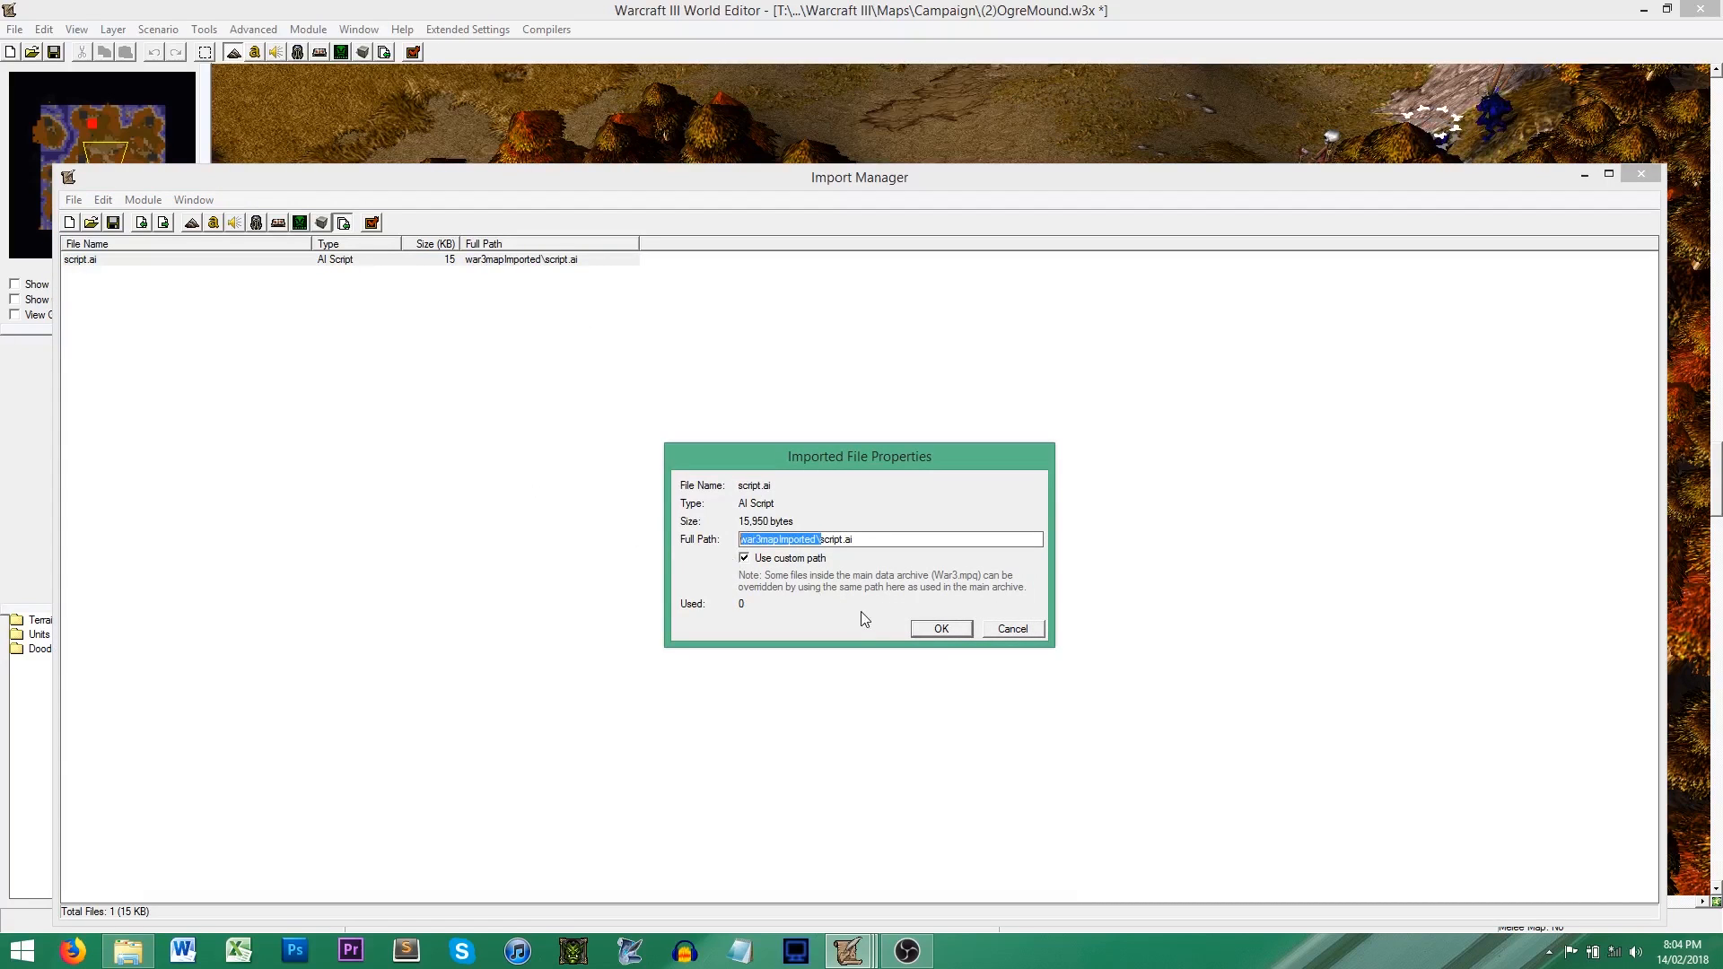
key(BackSpace)
click(943, 629)
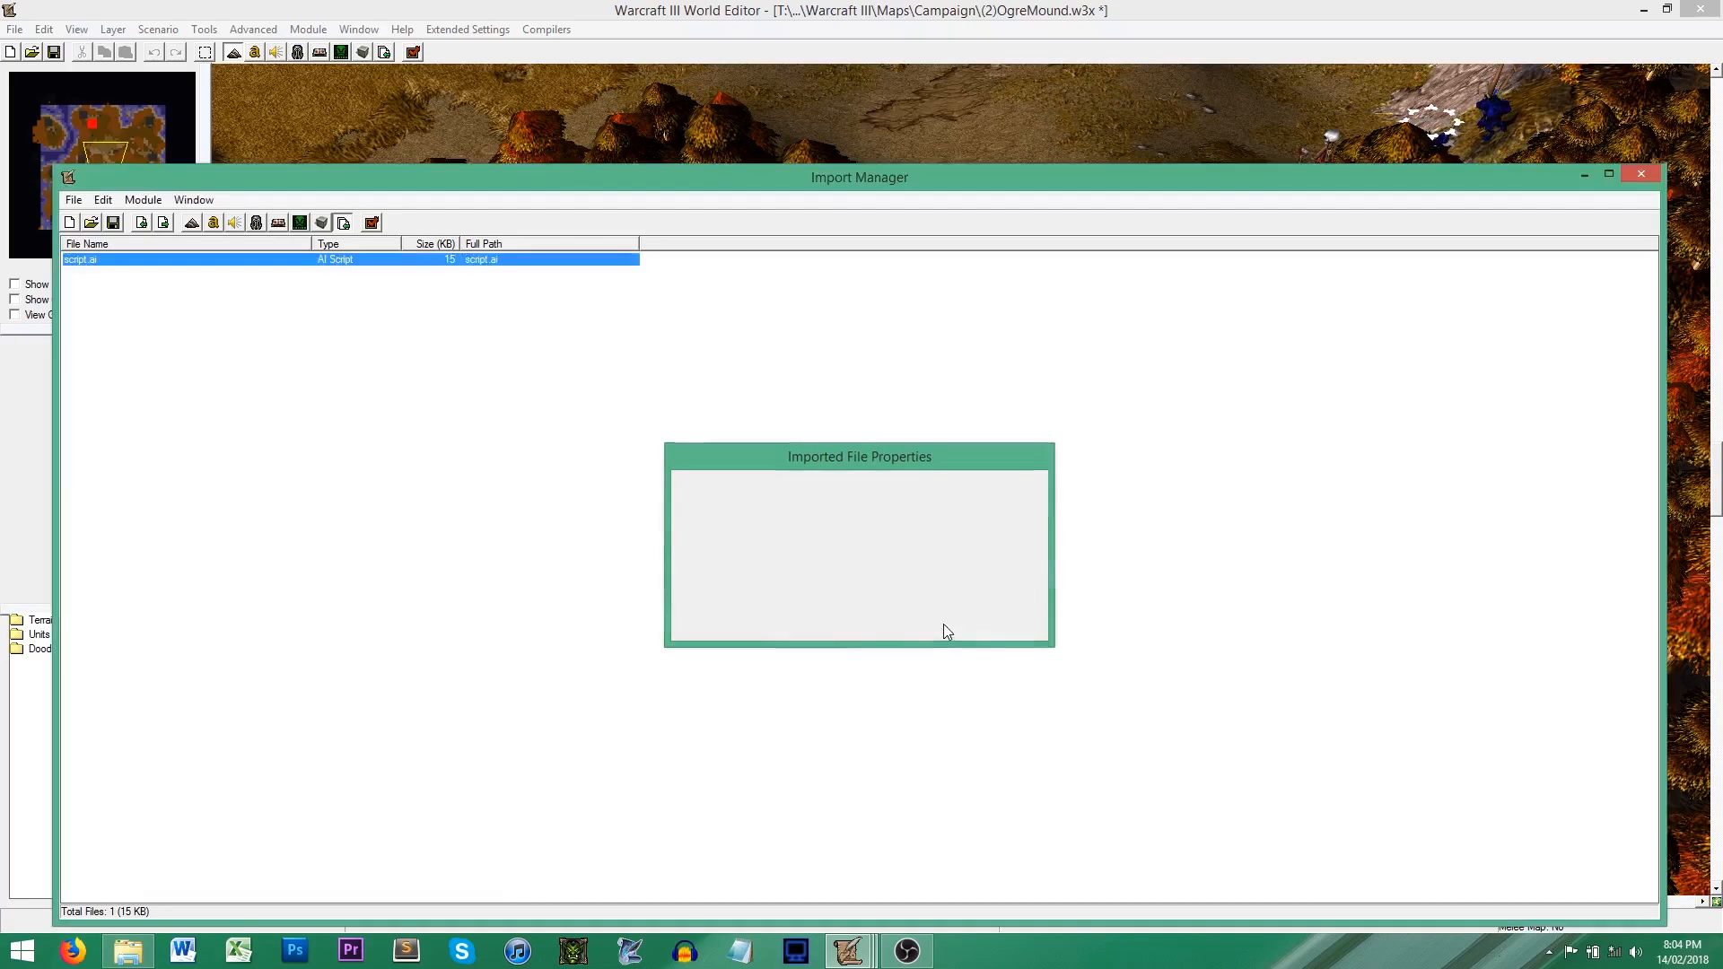
click(1643, 175)
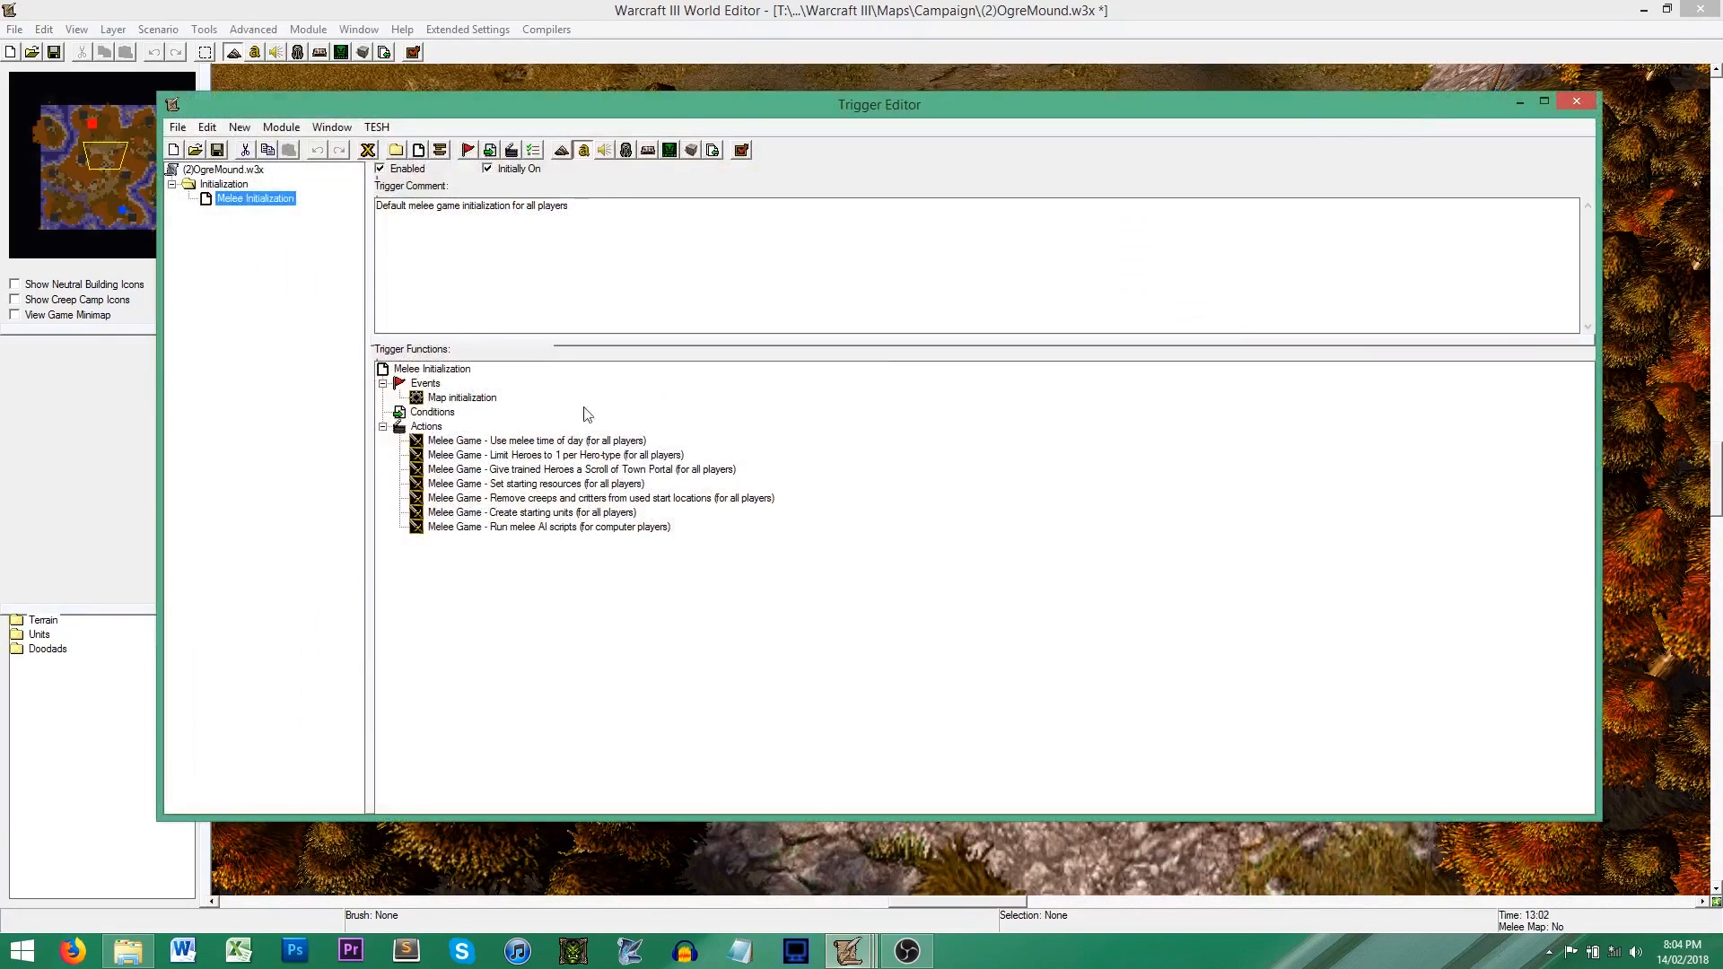
Step: Add an AI - Start Melee AI Script action below Run melee AI scripts in the Melee Initialization trigger, comparing it with the campaign variant
click(503, 527)
click(512, 150)
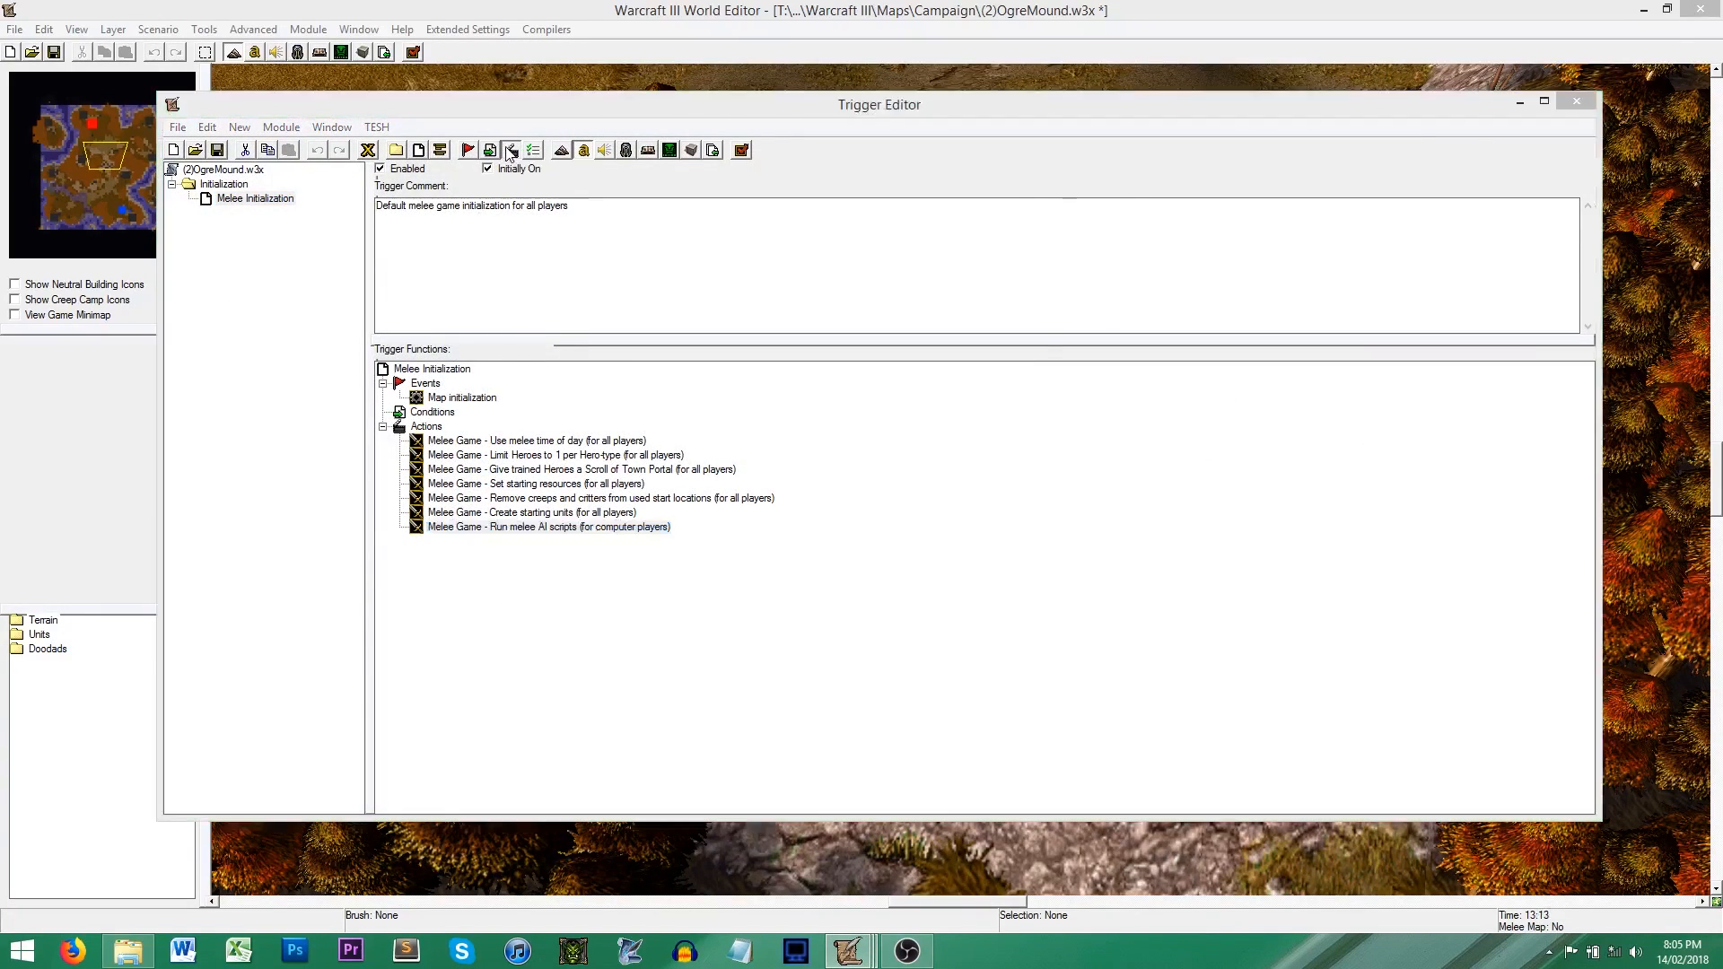
click(813, 424)
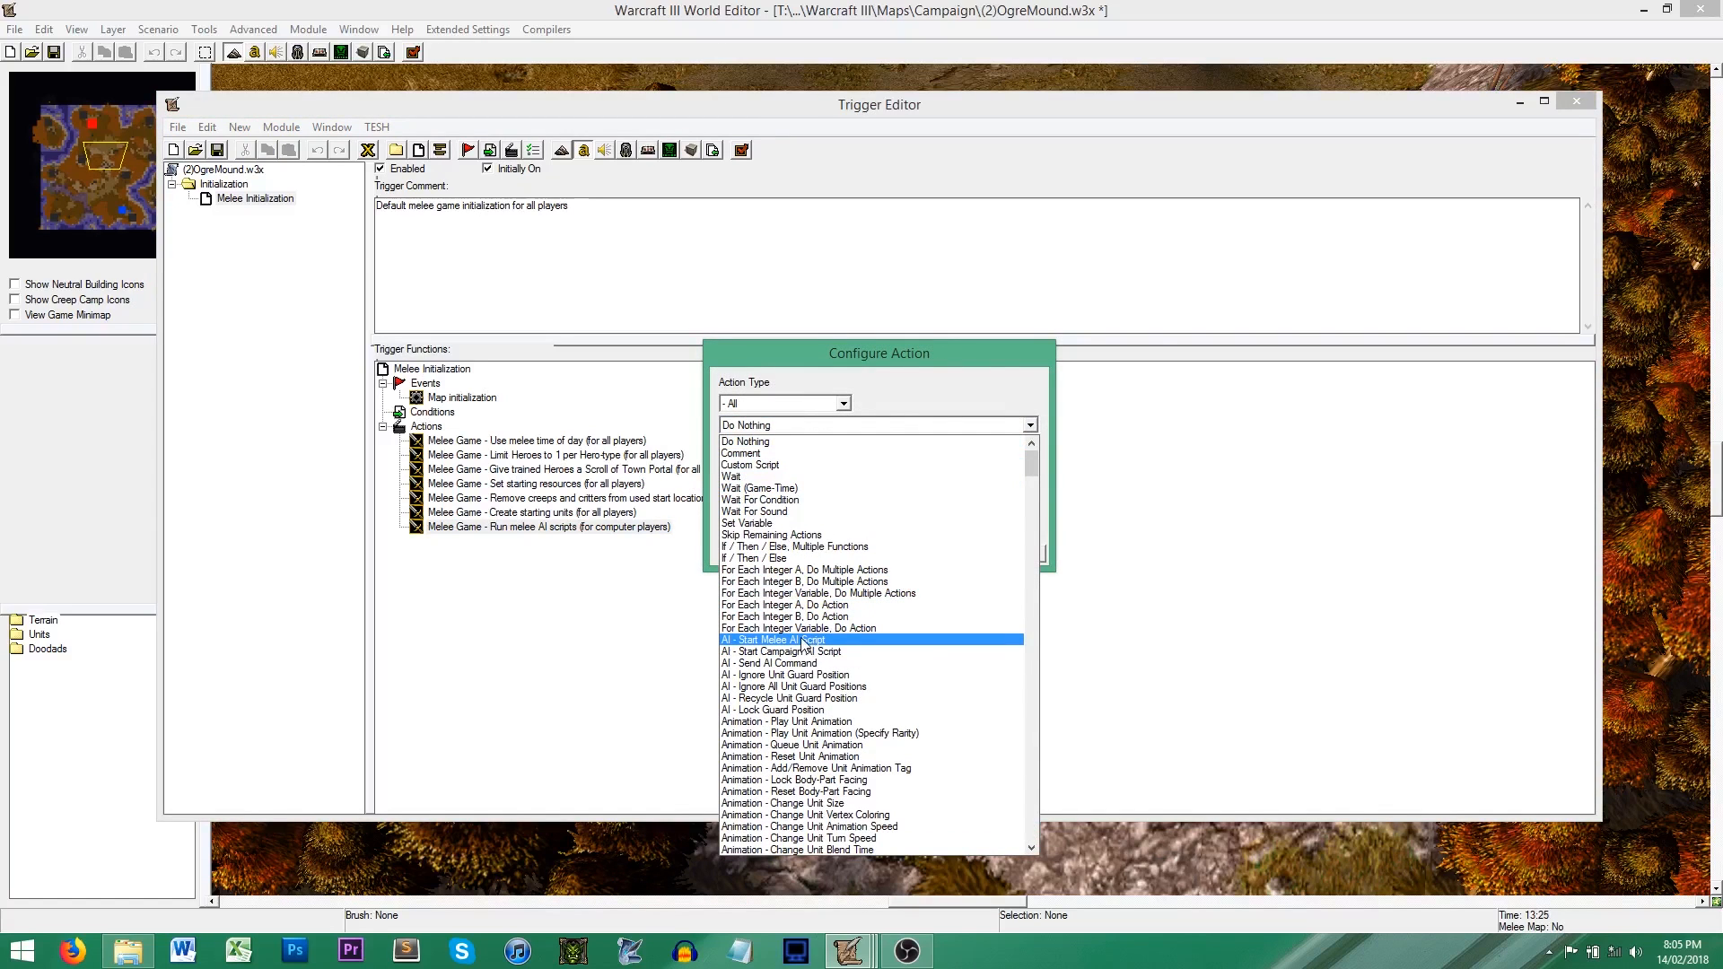
click(803, 641)
click(828, 426)
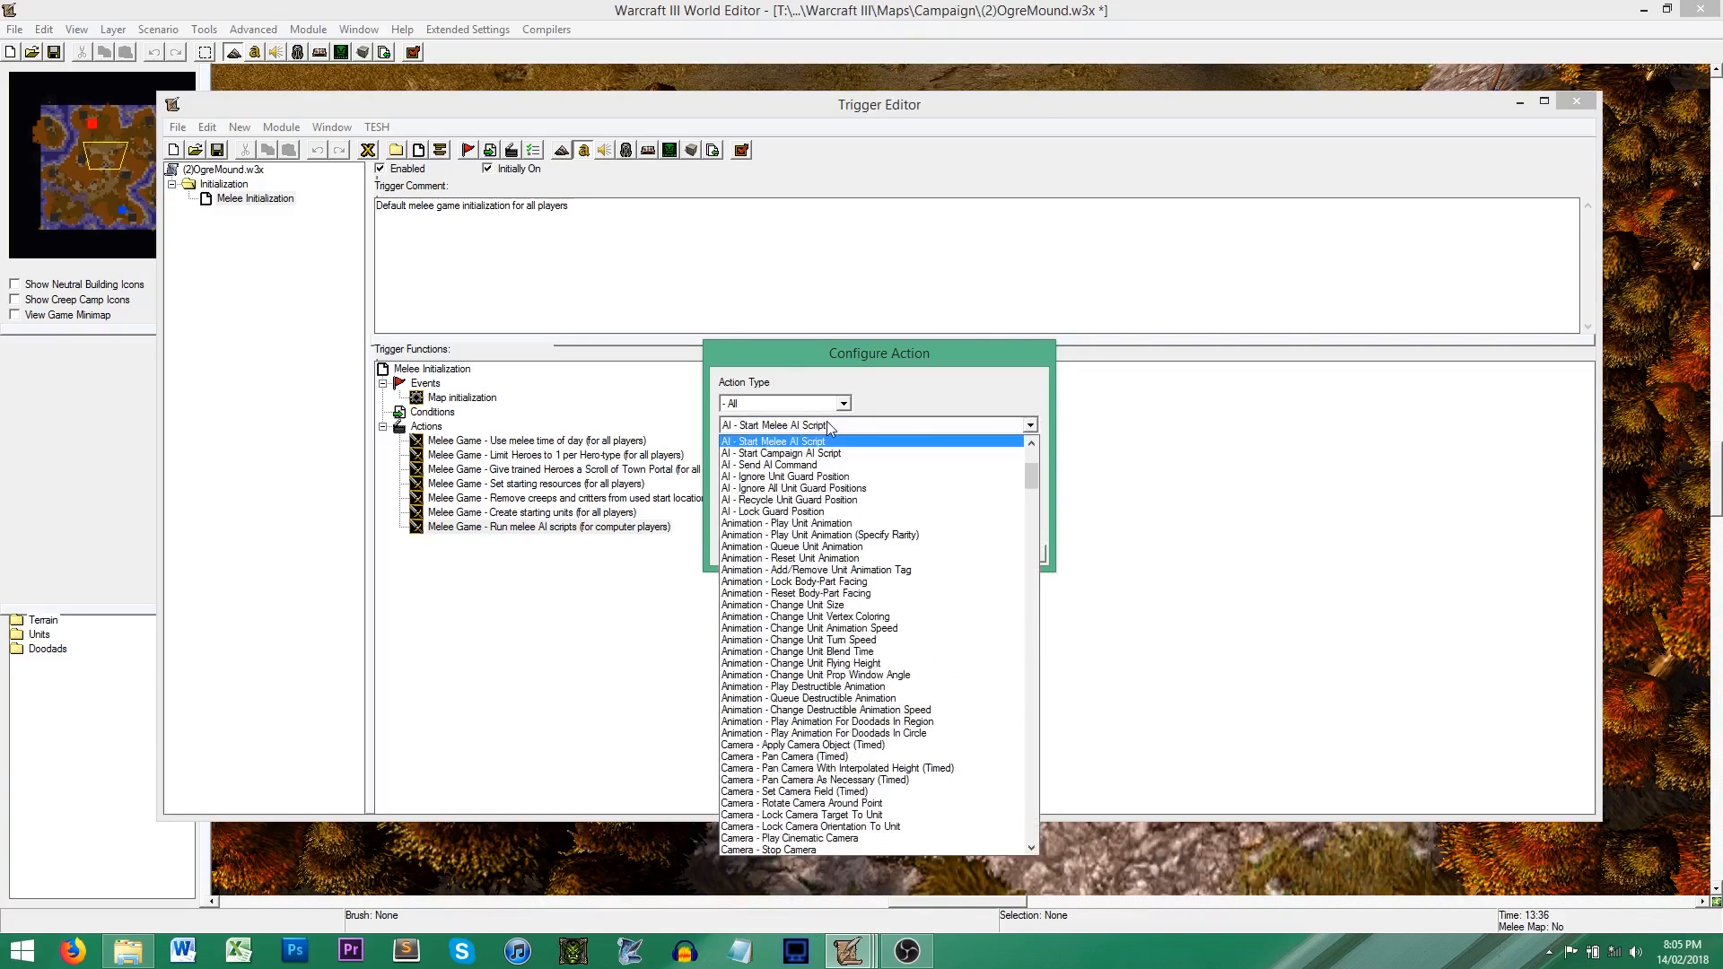
click(826, 453)
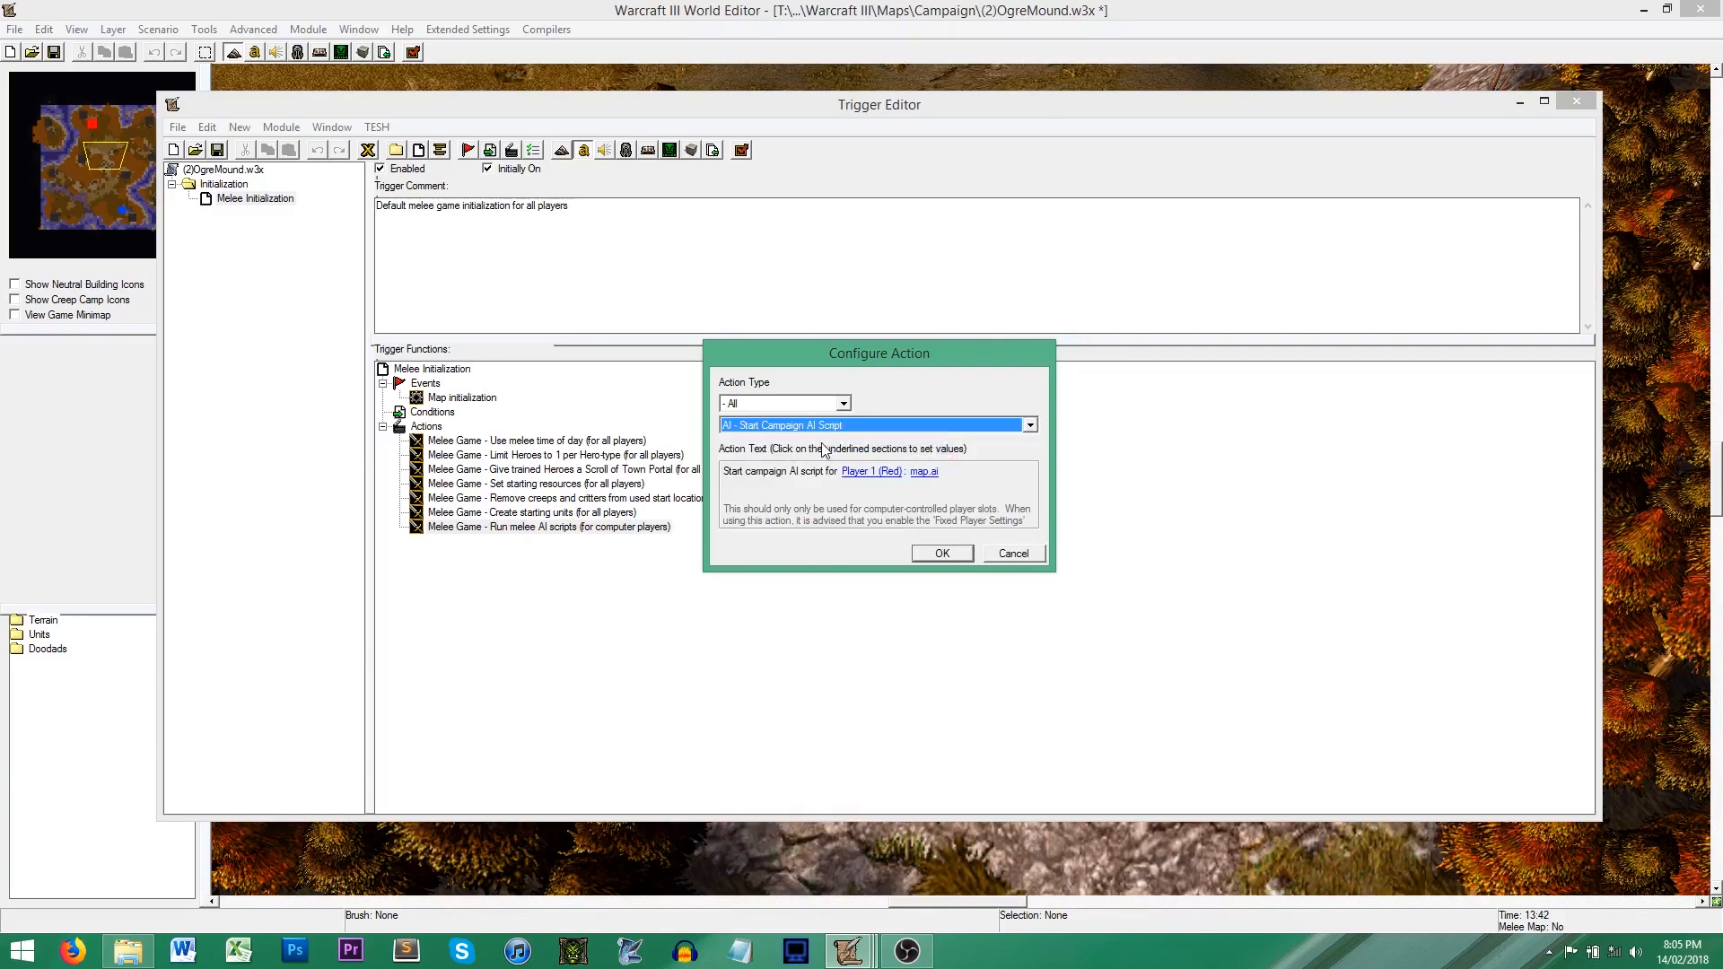
scroll(831, 435, down, 1)
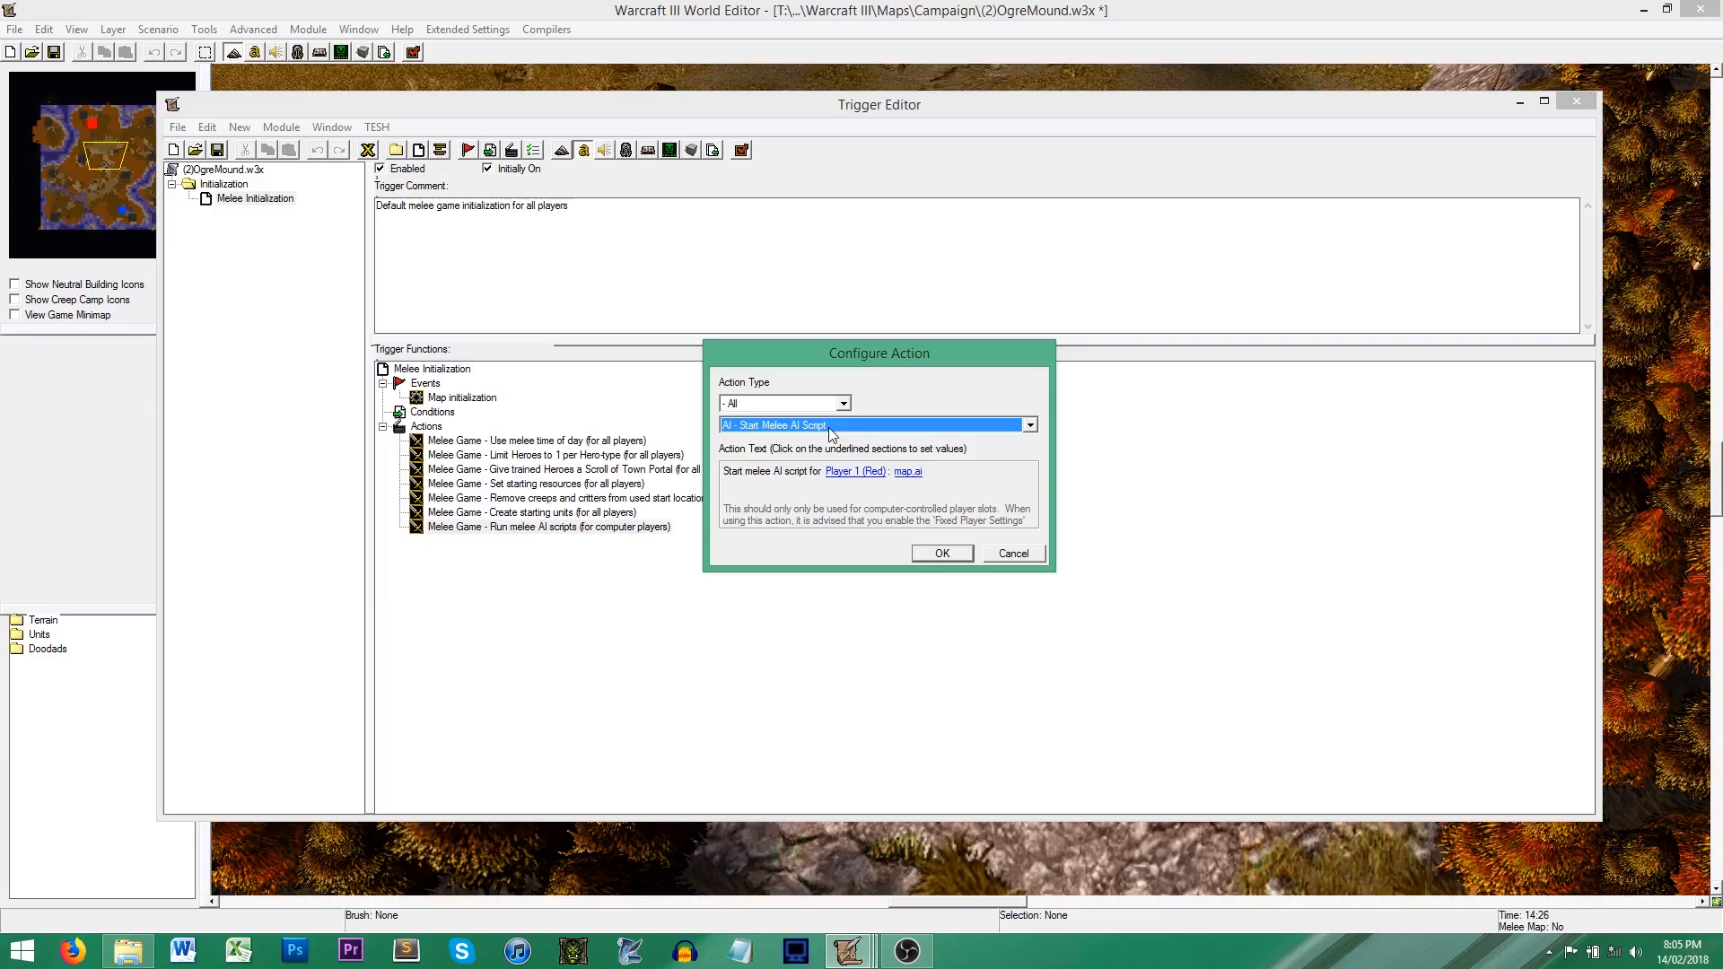
scroll(831, 434, up, 1)
scroll(831, 435, down, 1)
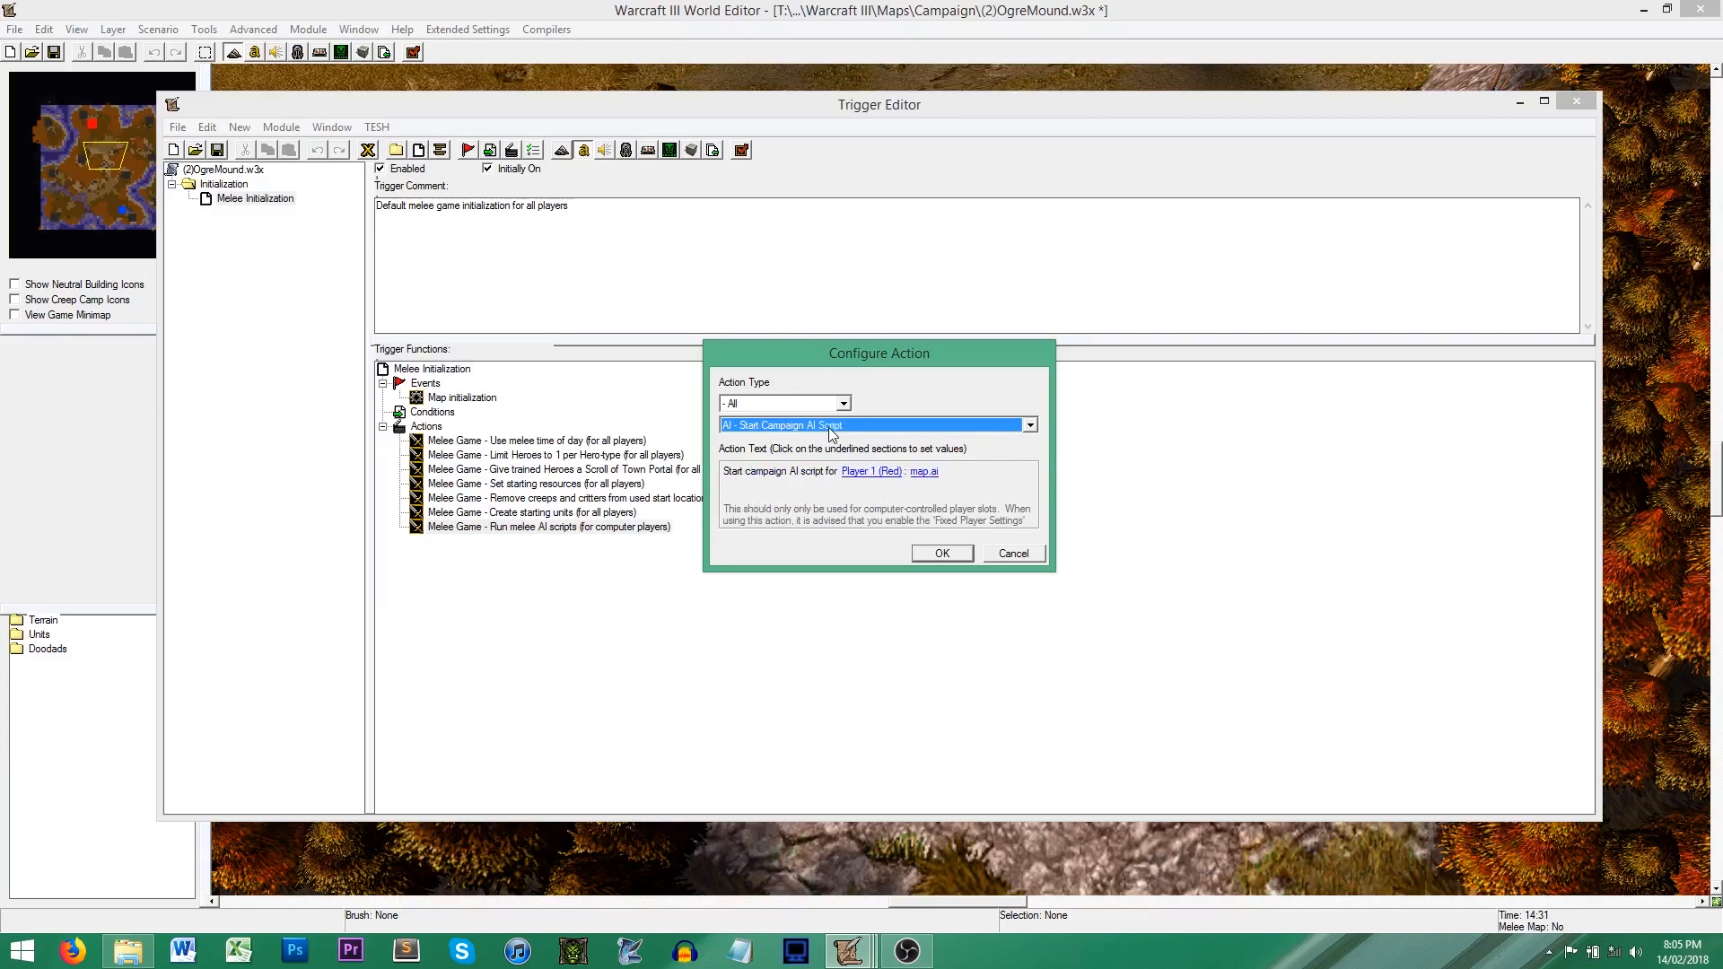
Step: Set the player of the Start Melee AI Script action to Player 2 (Blue)
click(856, 471)
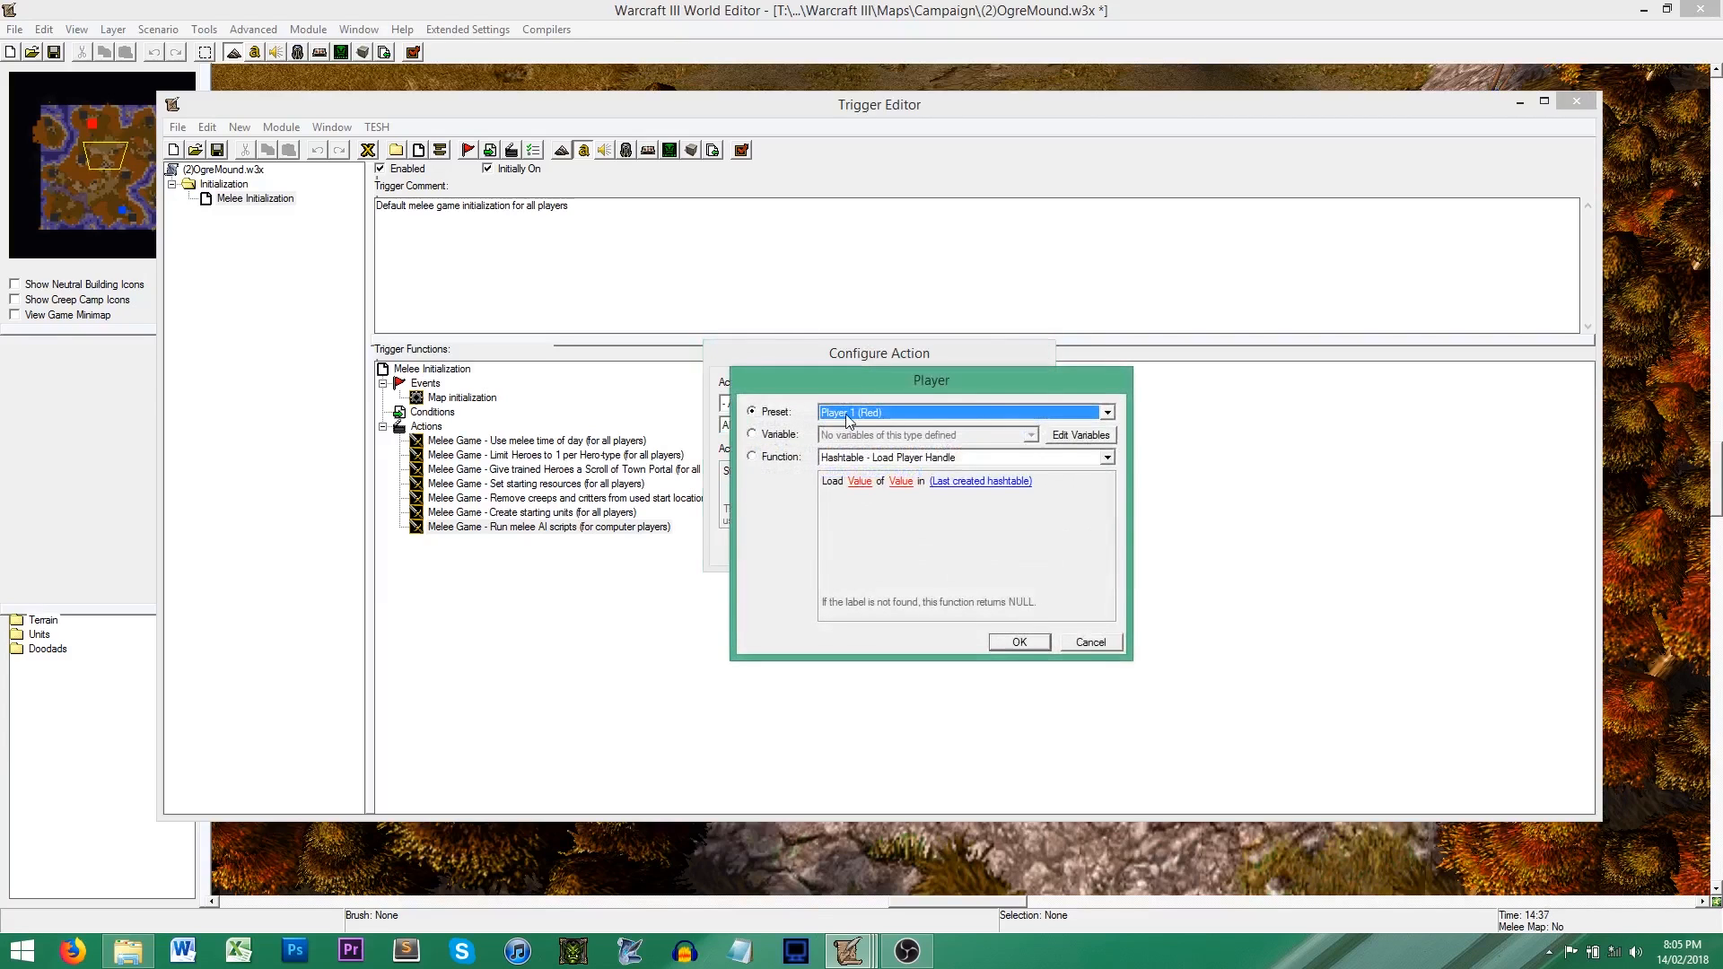
click(848, 414)
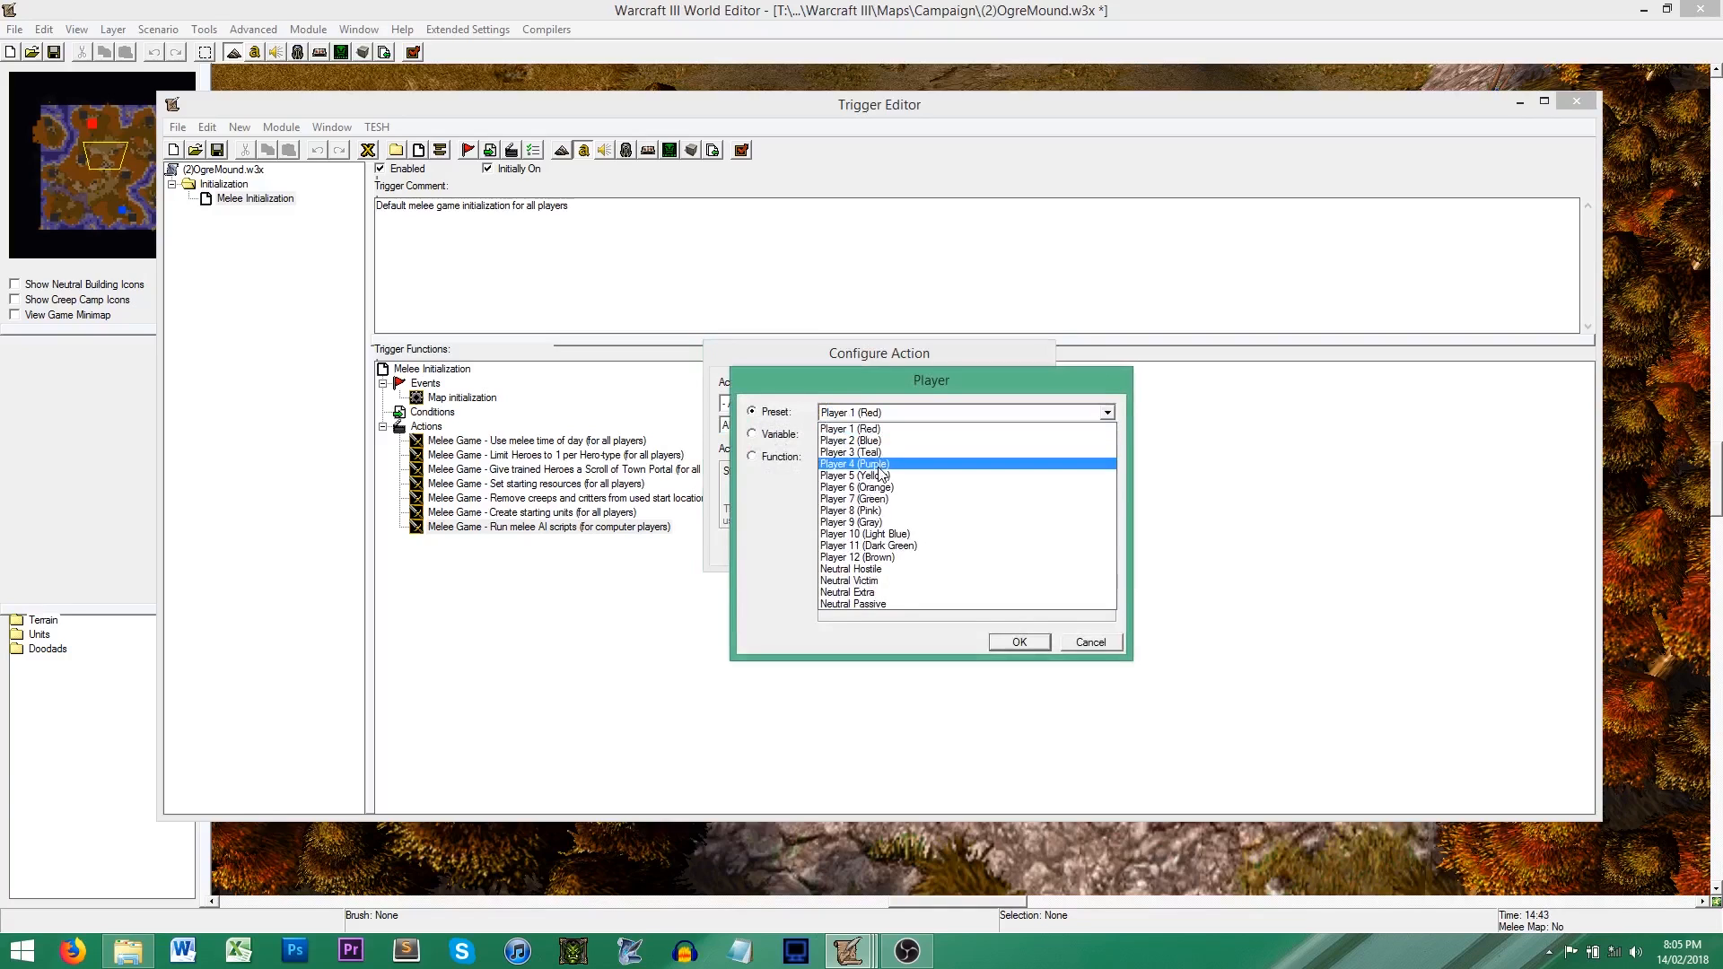
click(877, 441)
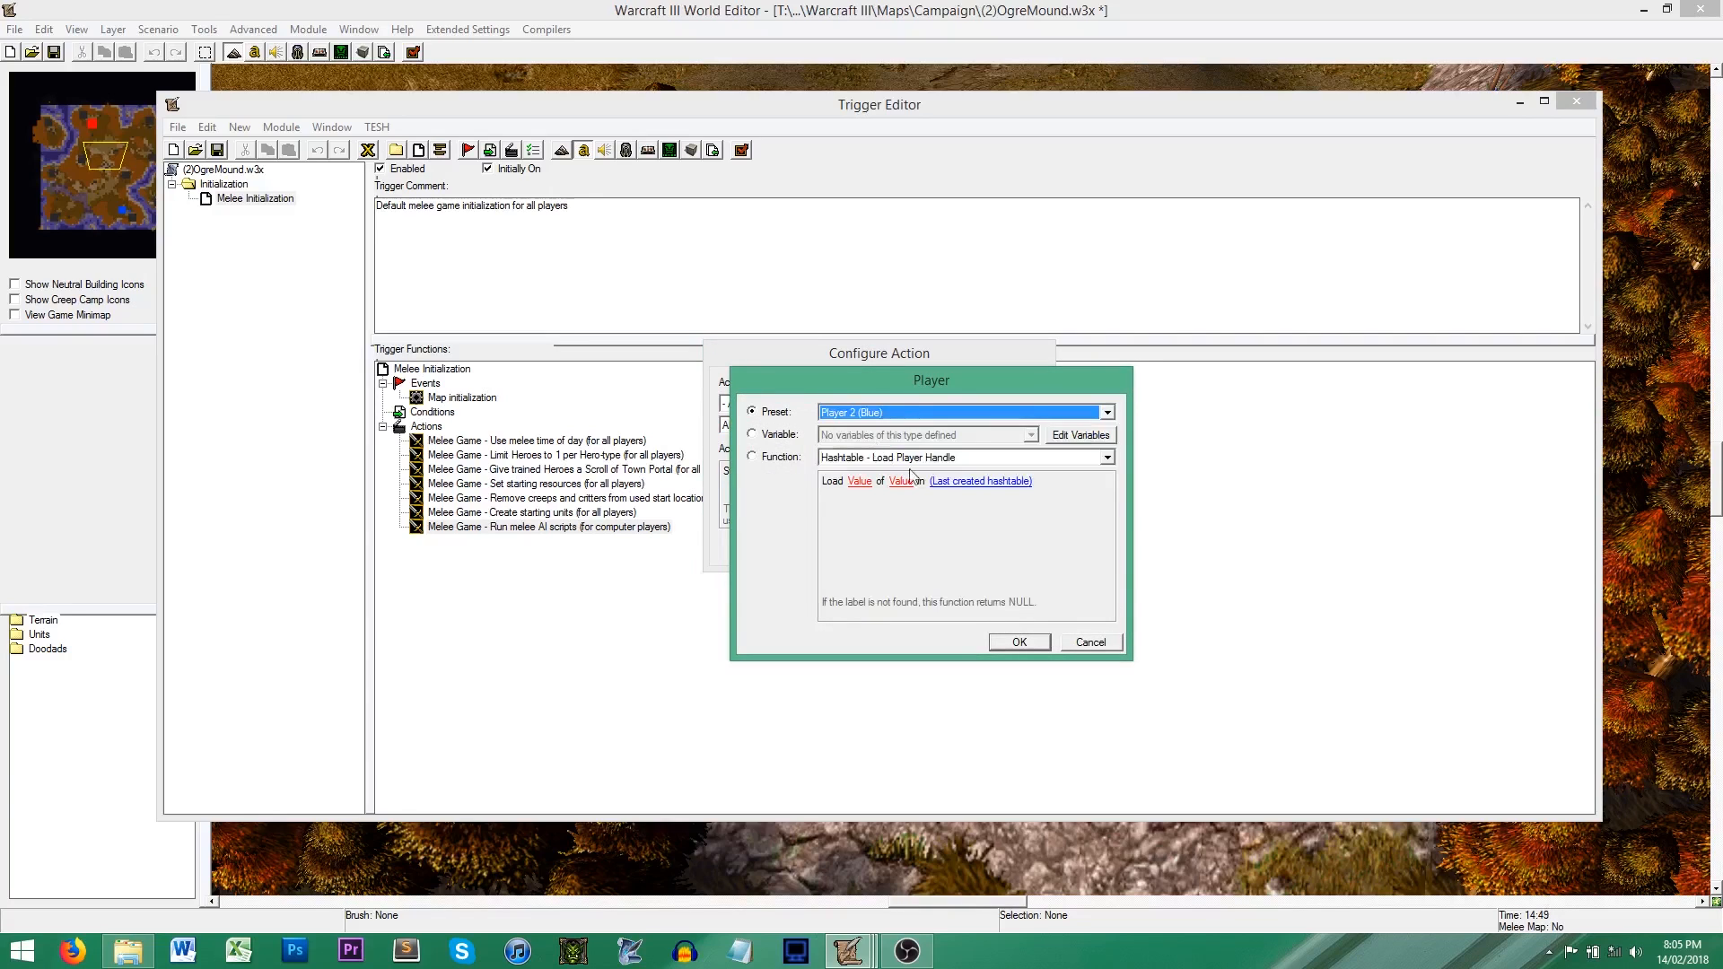
click(1014, 644)
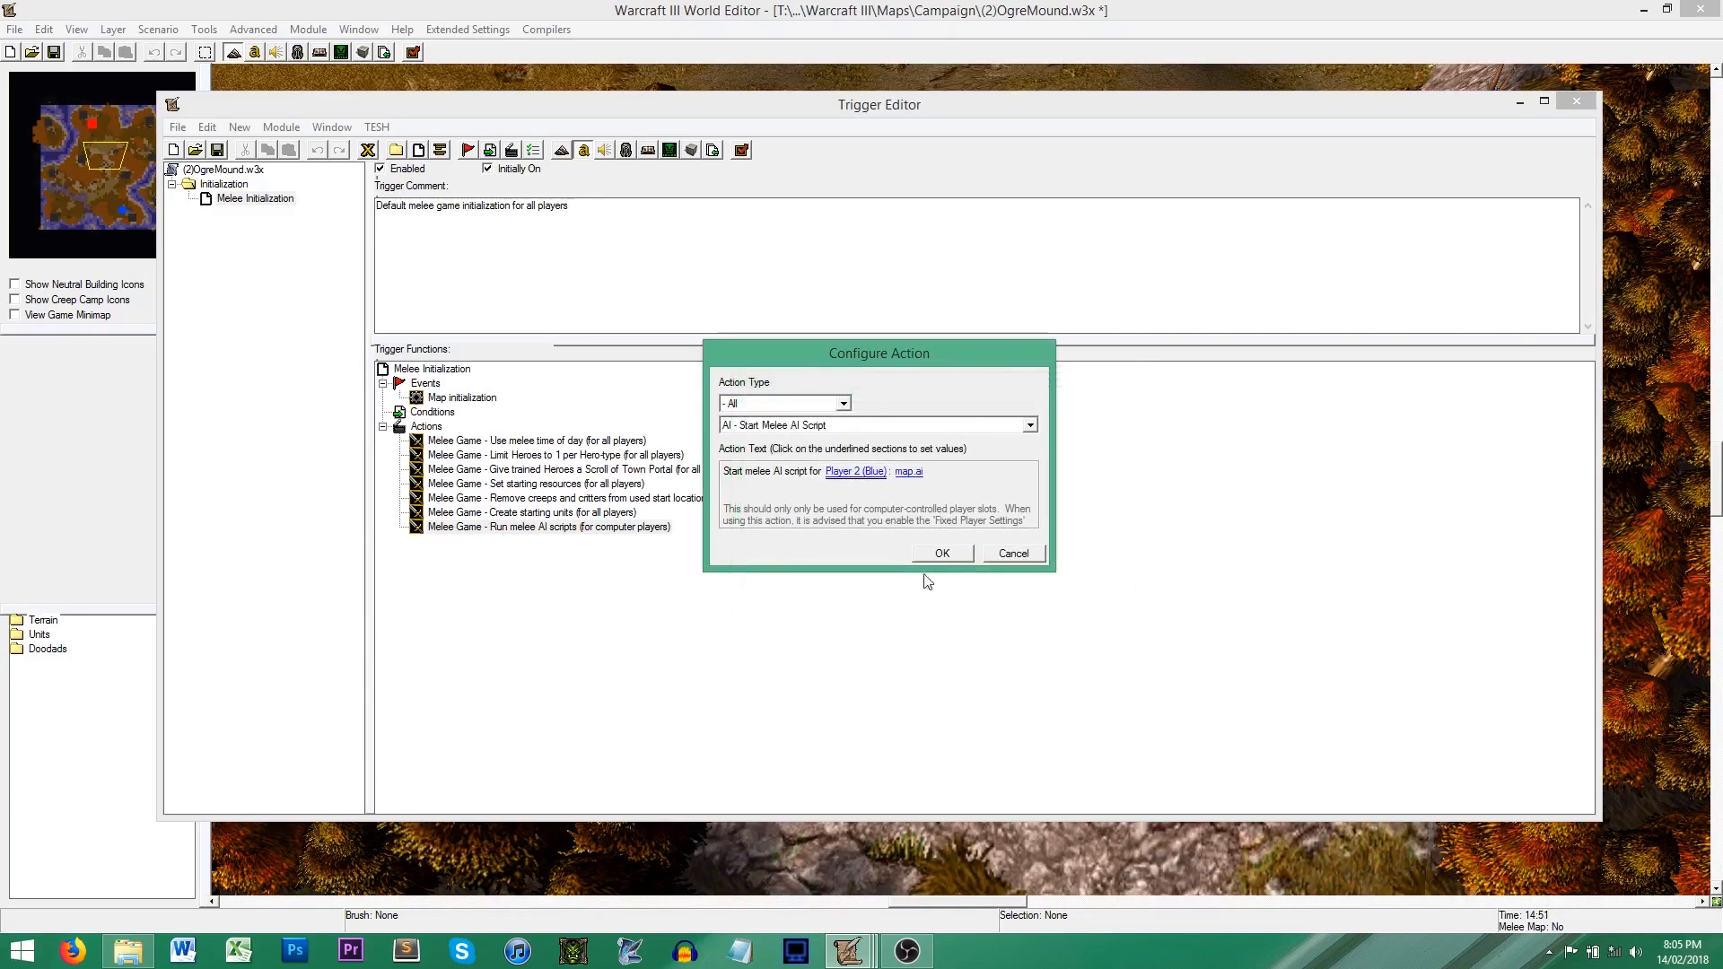
Step: Choose the imported script.ai as the action's AI script file and confirm the new action
click(910, 473)
click(781, 562)
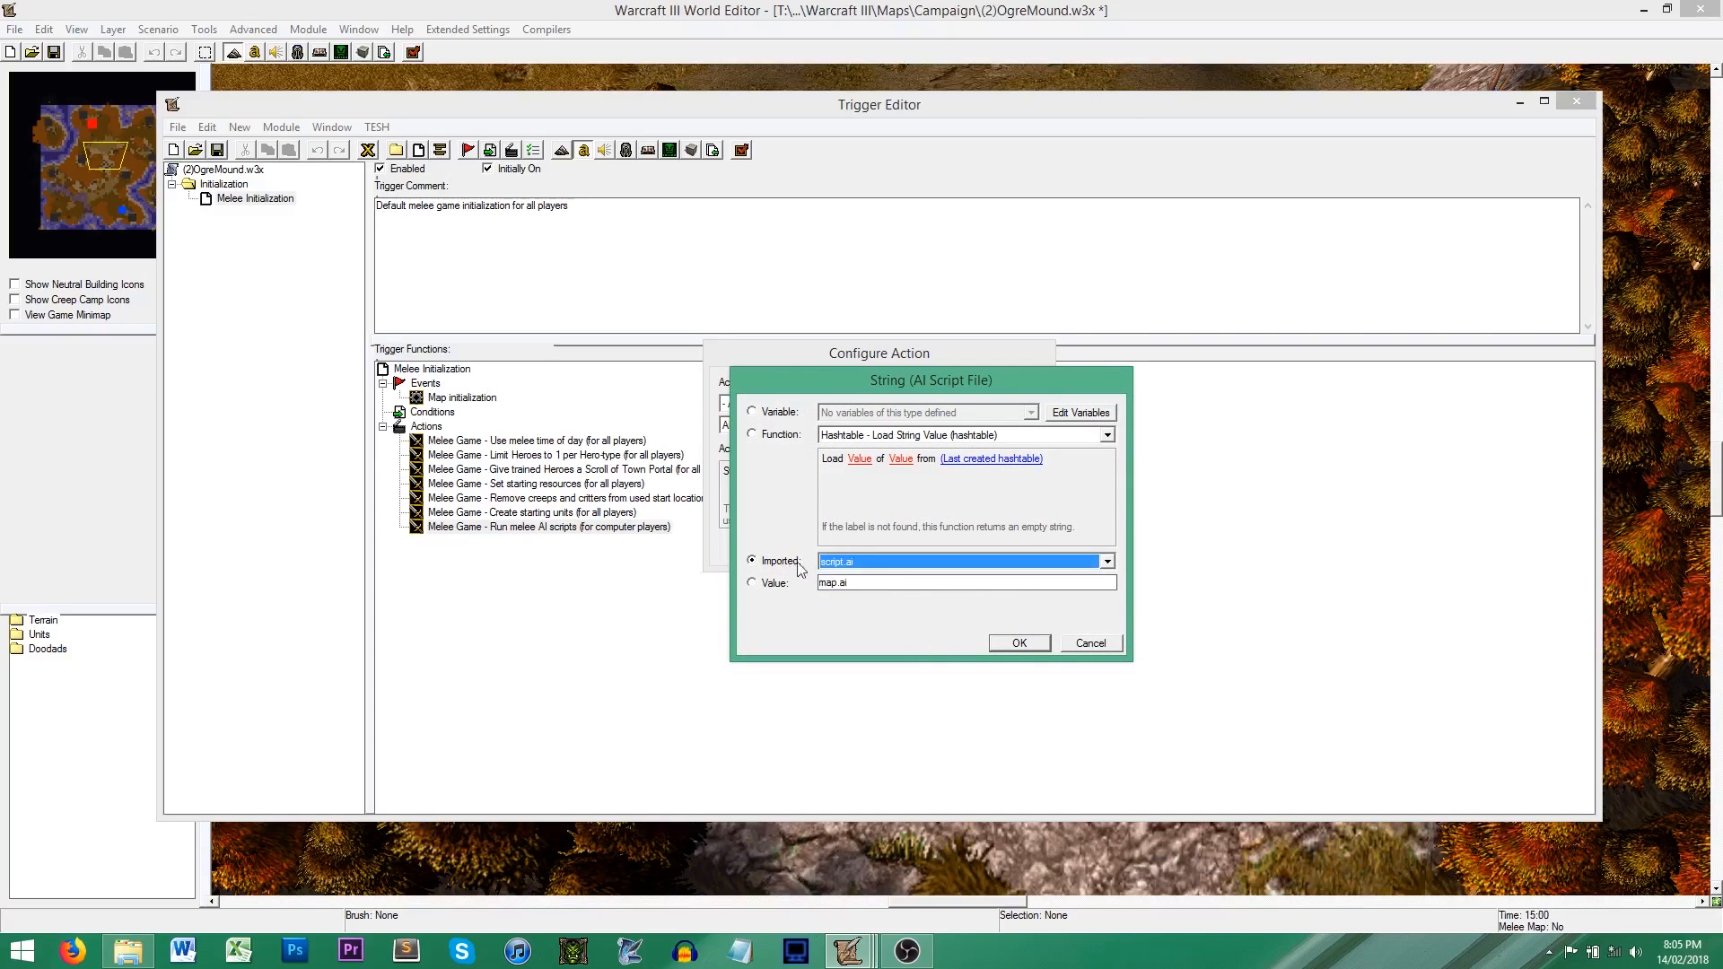
click(1019, 643)
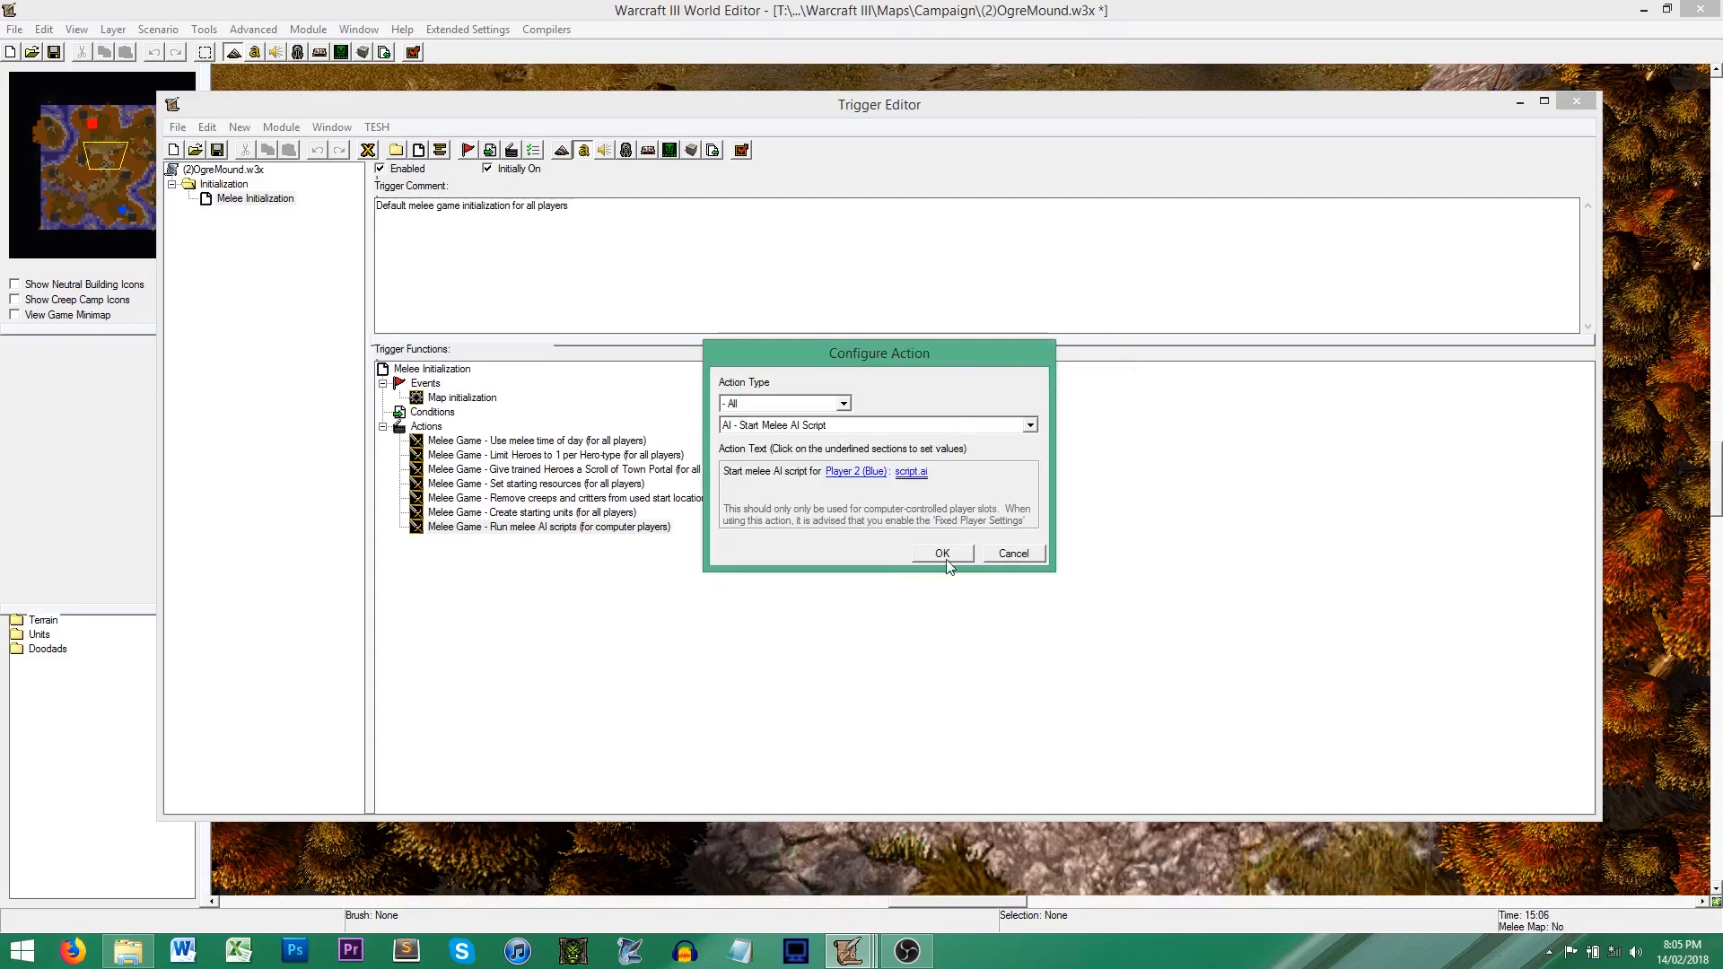
click(943, 552)
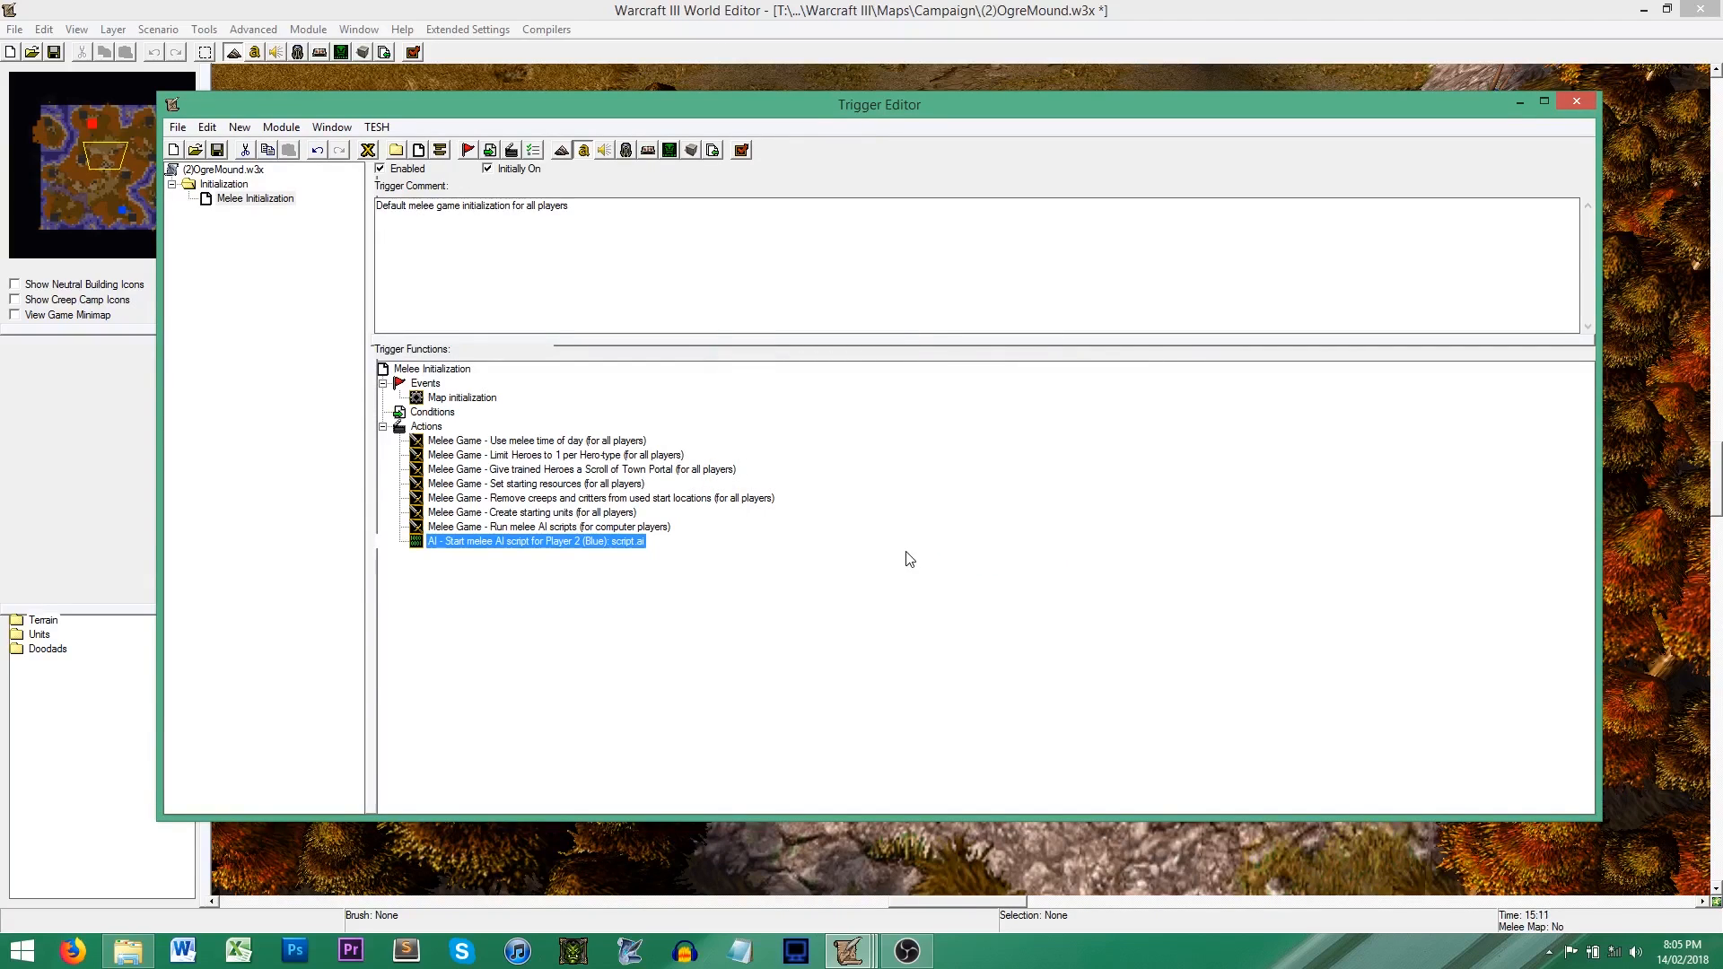